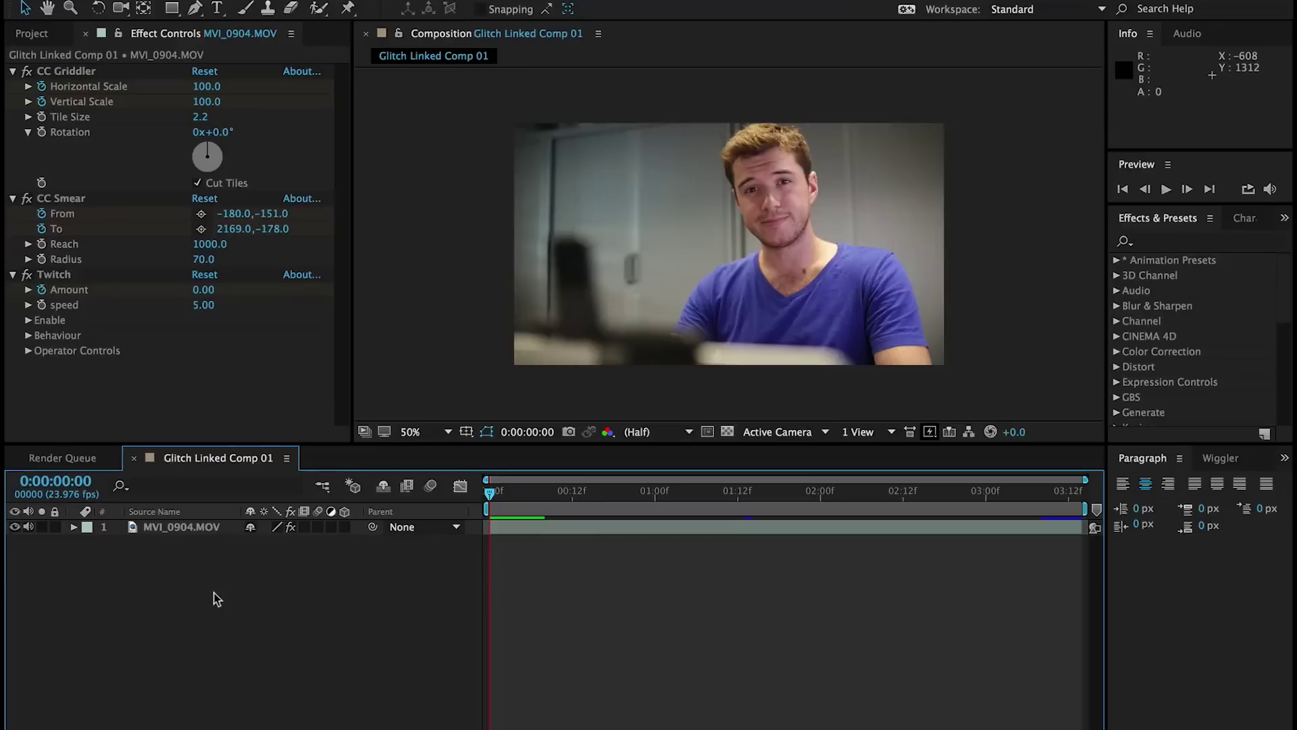
# Reveal the keyframed CC Griddler, CC Smear and Twitch properties on MVI_0904.MOV and scrub through a glitch burst.
pyautogui.click(183, 529)
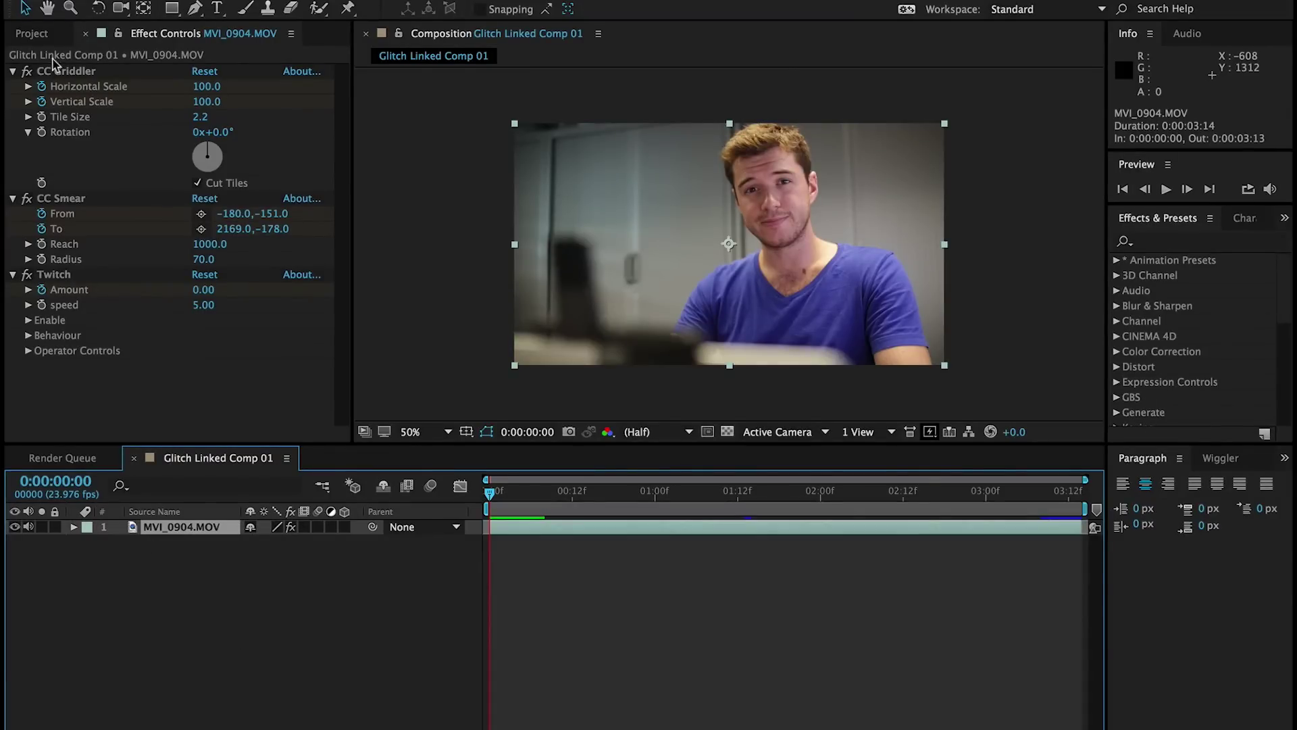
pyautogui.press('u')
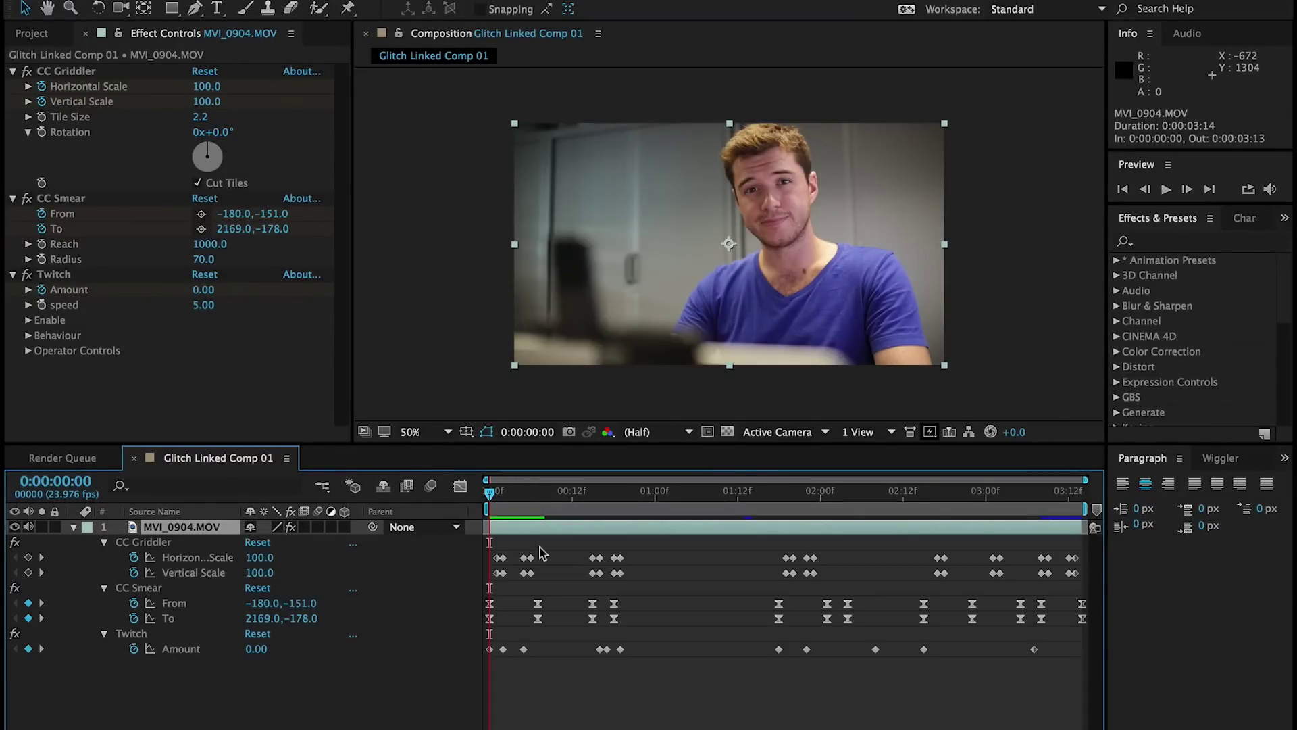
pyautogui.moveTo(492, 496); pyautogui.dragTo(572, 497)
# Play the Glitch Linked Comp section of Premiere's MVI_0904 sequence twice, then return to After Effects.
pyautogui.press('super+Tab')
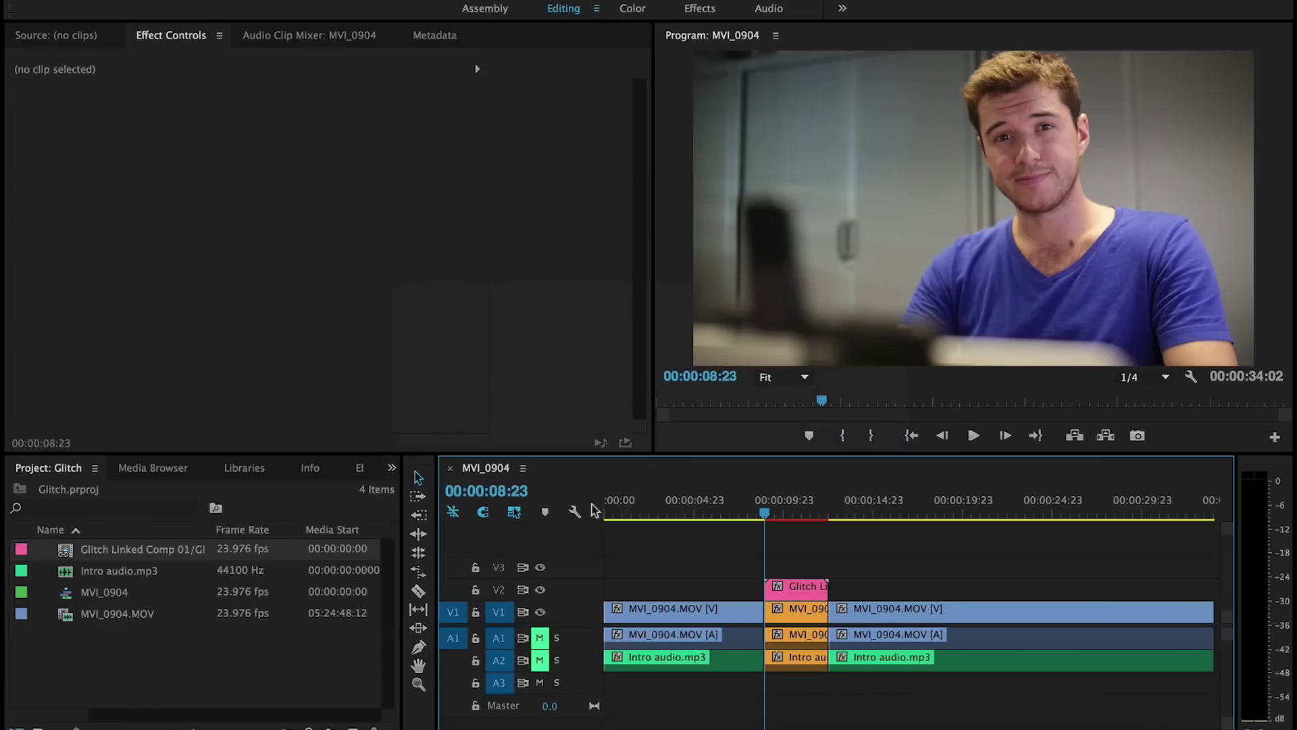
pyautogui.moveTo(733, 516); pyautogui.dragTo(762, 515)
pyautogui.press('space')
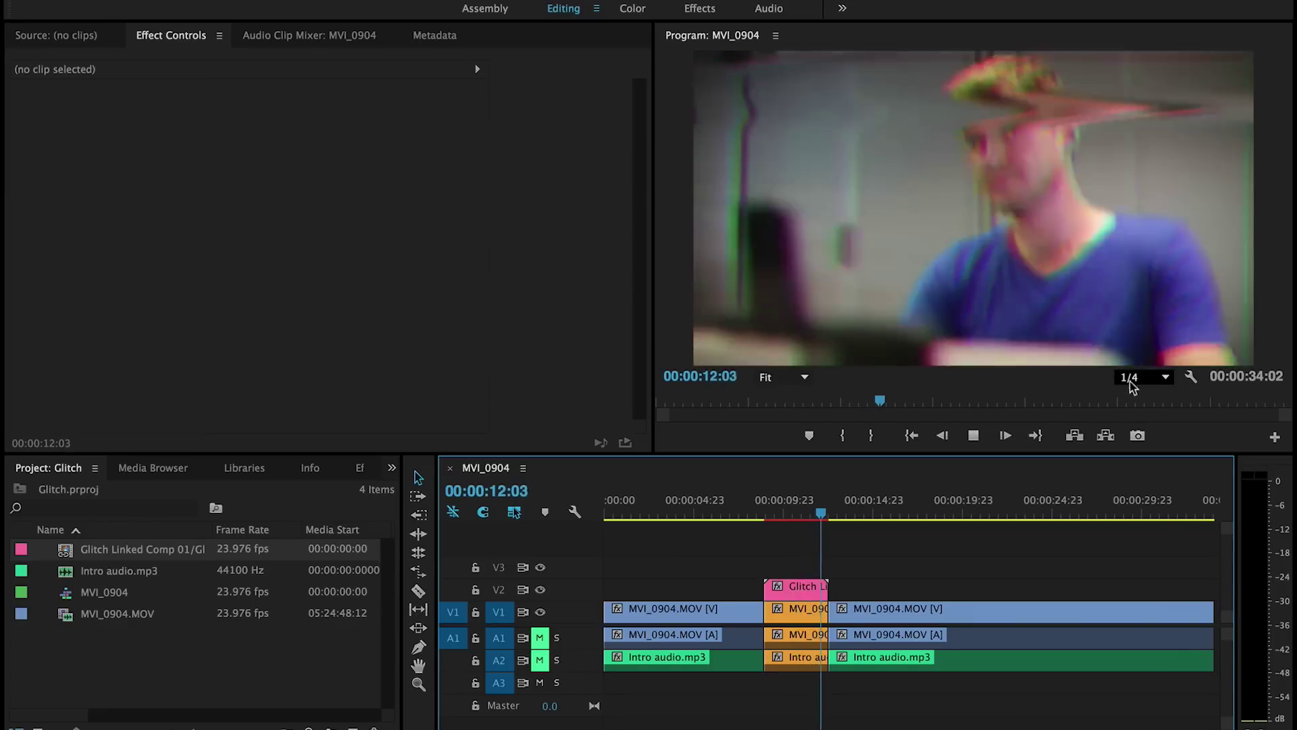
pyautogui.click(763, 512)
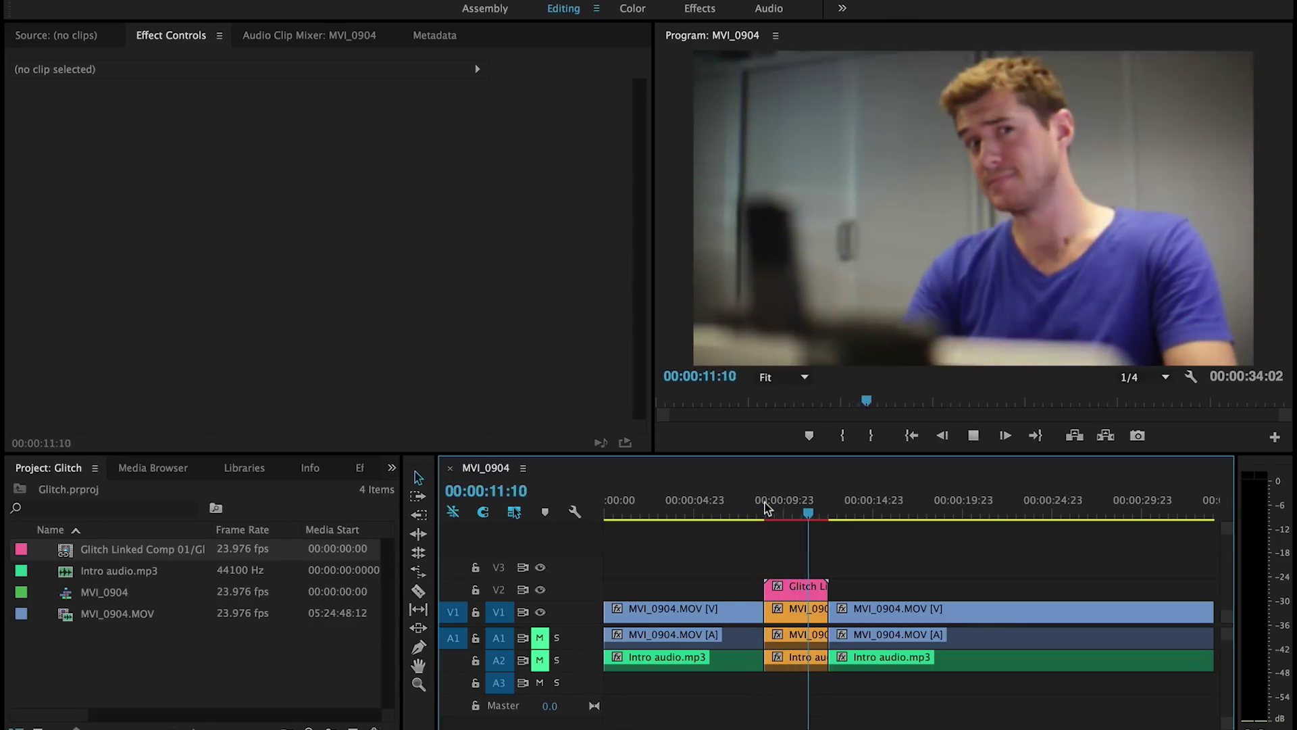
pyautogui.click(762, 512)
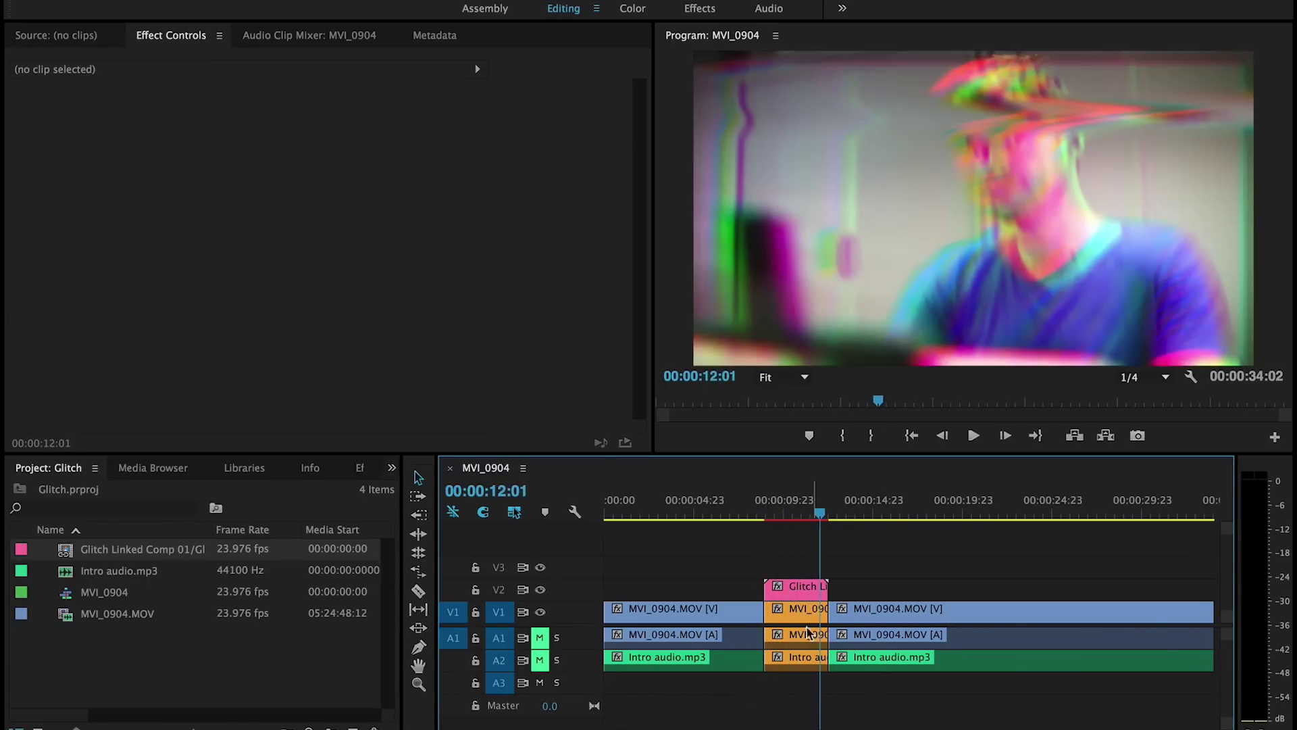
pyautogui.press('Up')
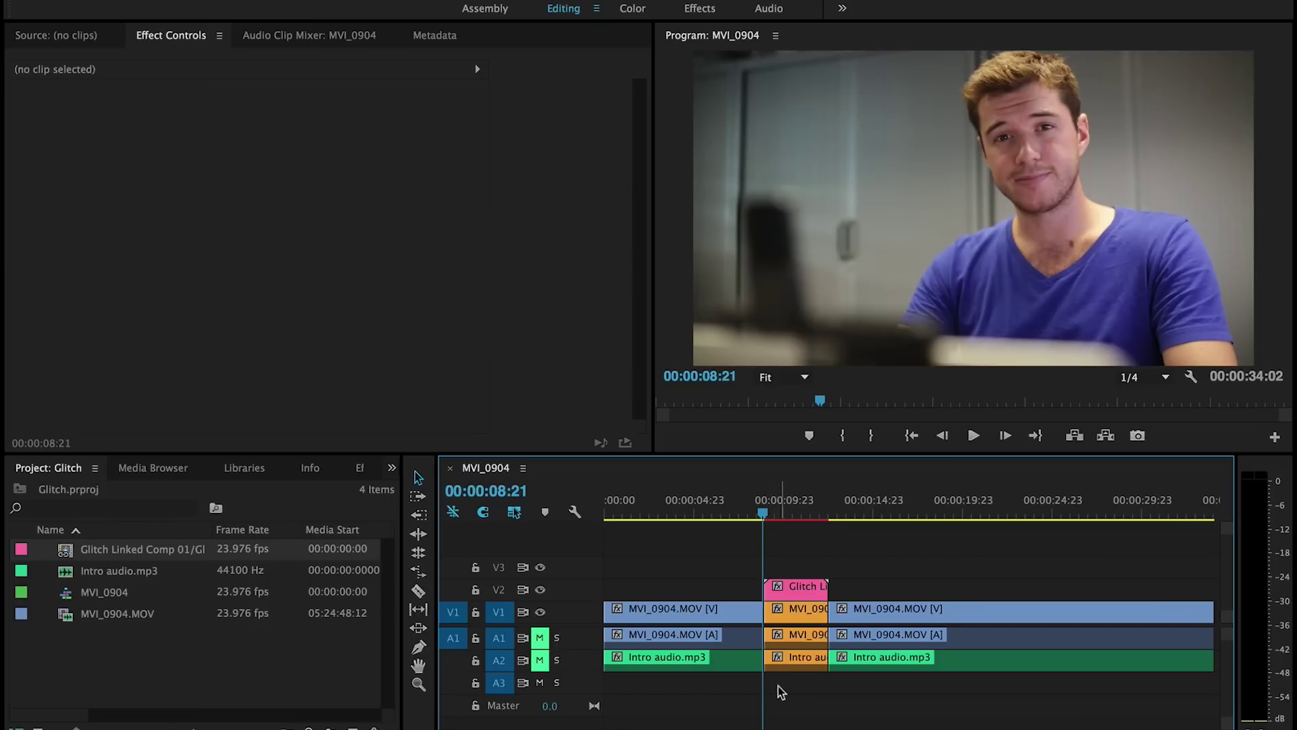
pyautogui.press('space')
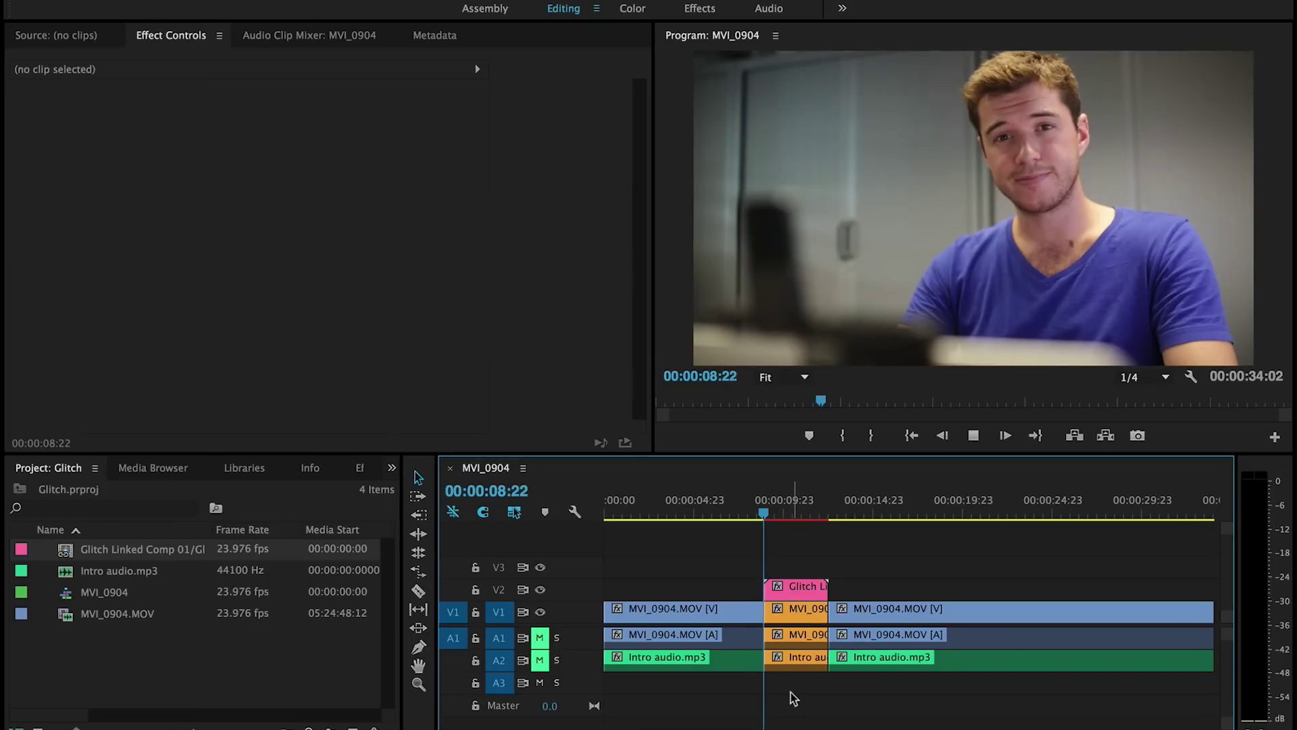
pyautogui.press('space')
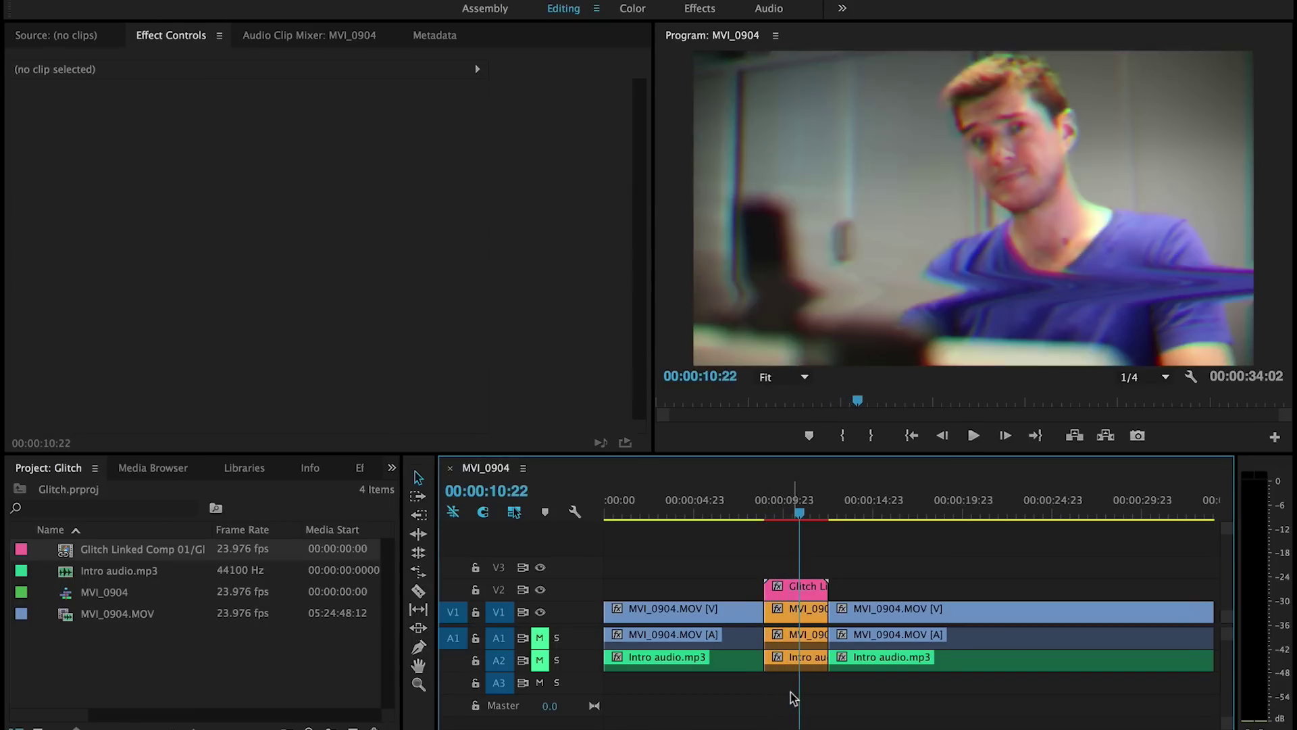
pyautogui.press('super+Tab')
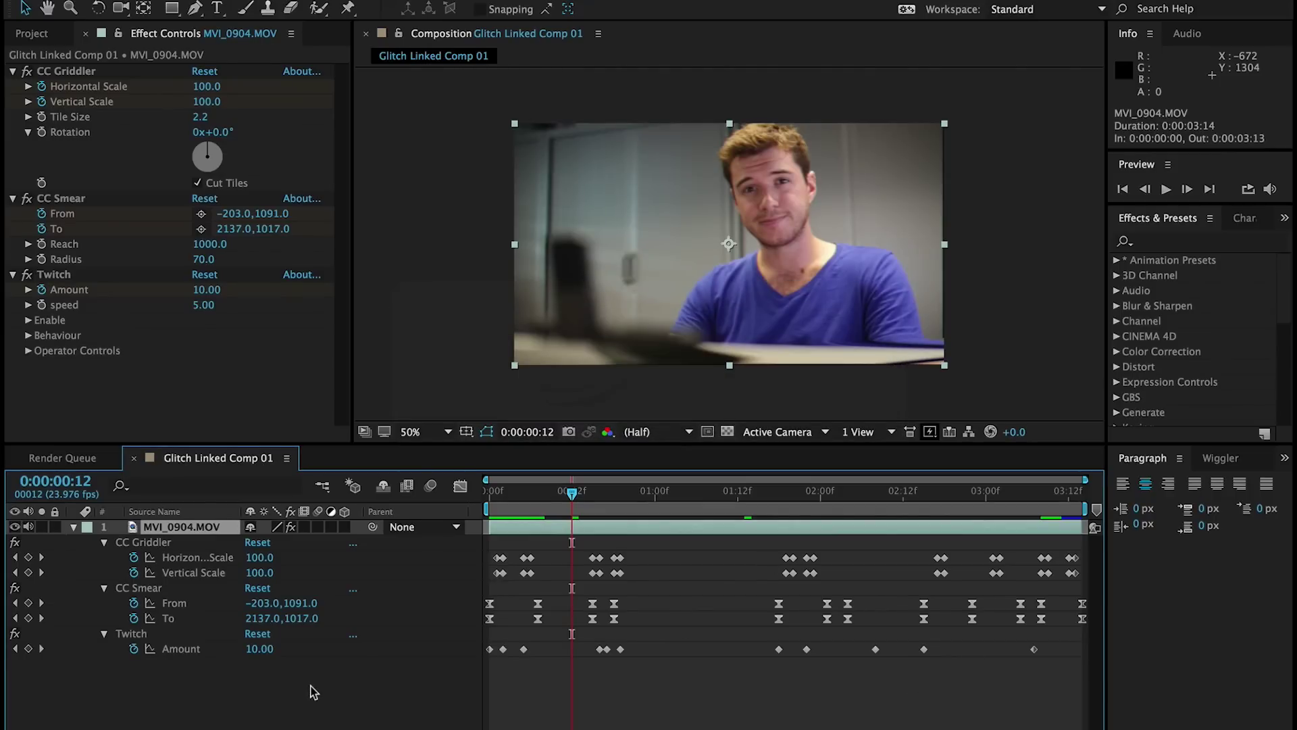
# Select the CC Griddler, CC Smear and Twitch effects and find them under Distort and Video Copilot in Effects & Presets.
pyautogui.press('Home')
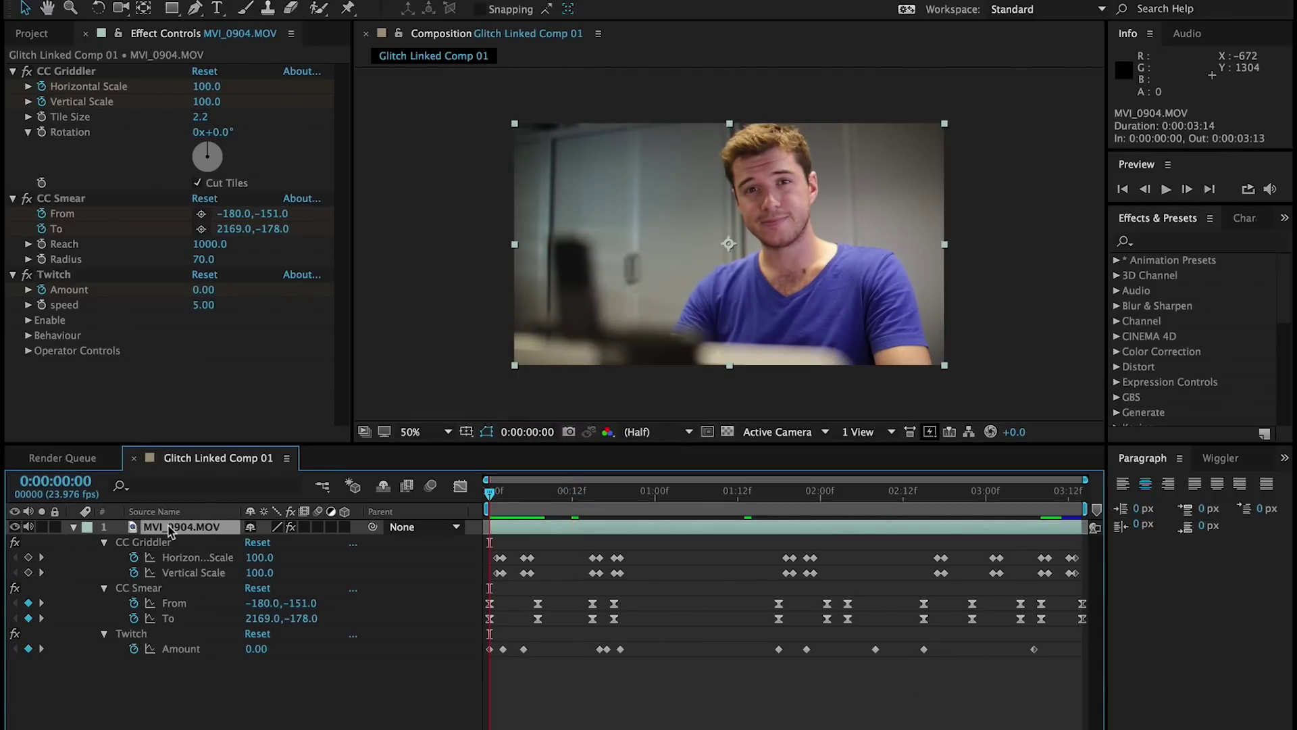
pyautogui.click(139, 542)
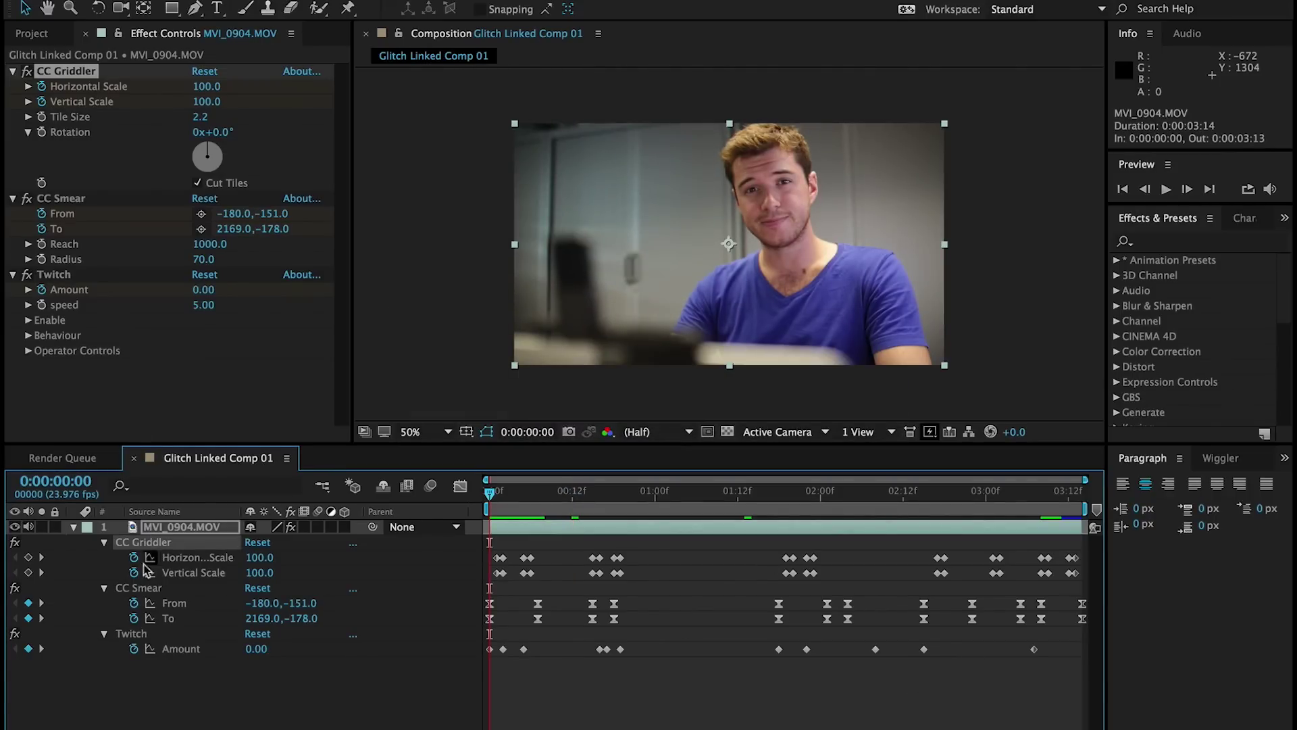
pyautogui.click(143, 589)
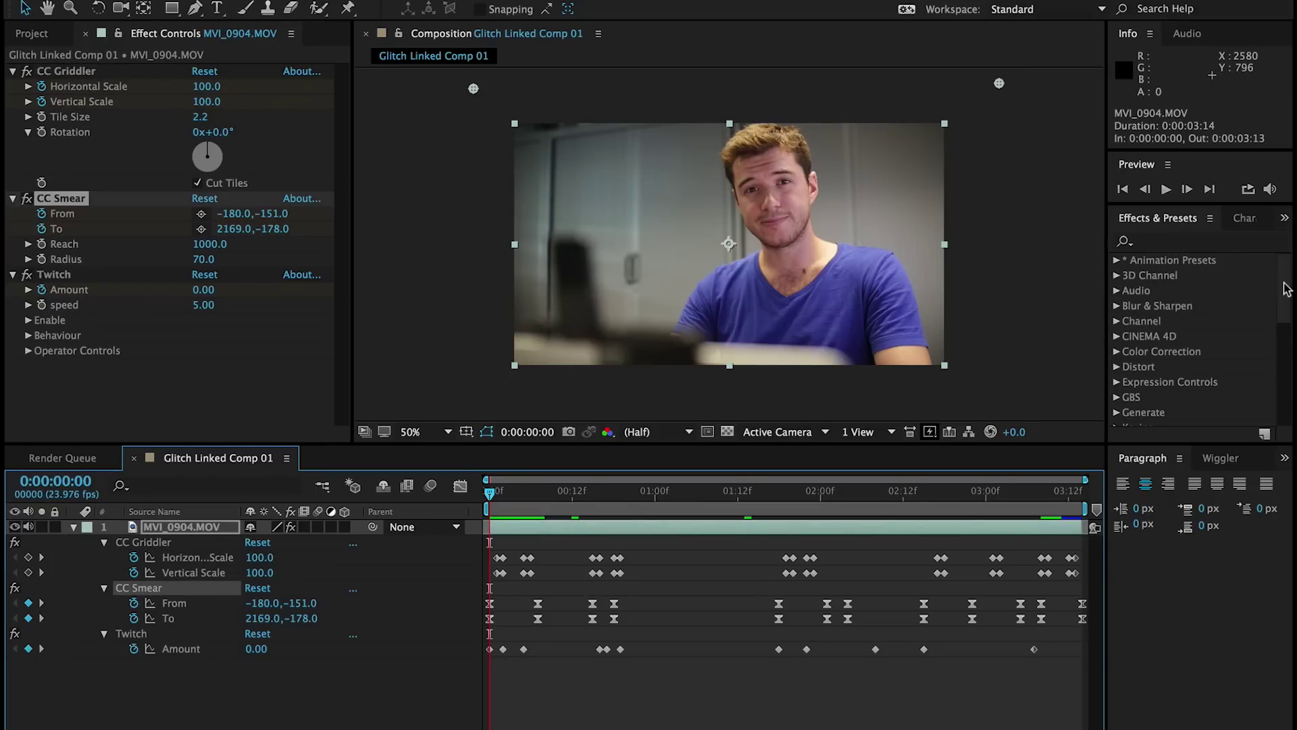
pyautogui.moveTo(1285, 289); pyautogui.dragTo(1287, 377)
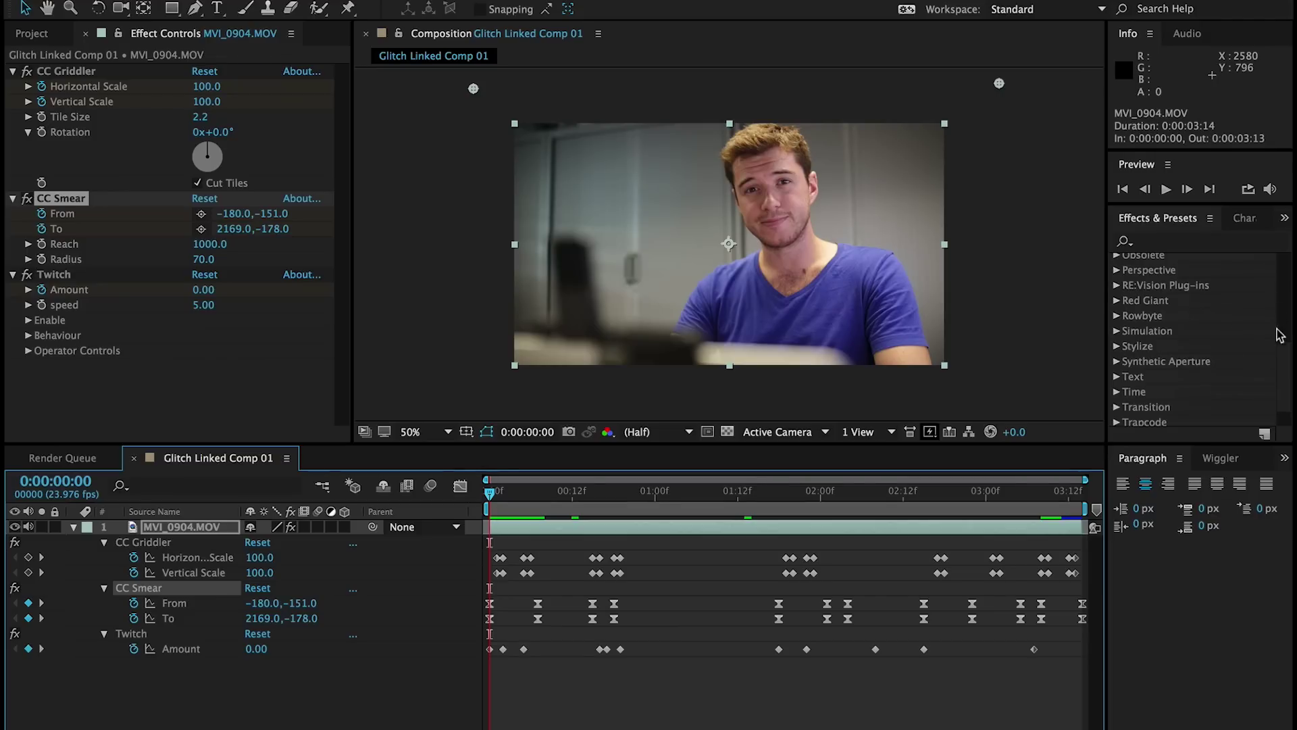
pyautogui.scroll(5, 1280, 334)
pyautogui.scroll(-3, 1278, 368)
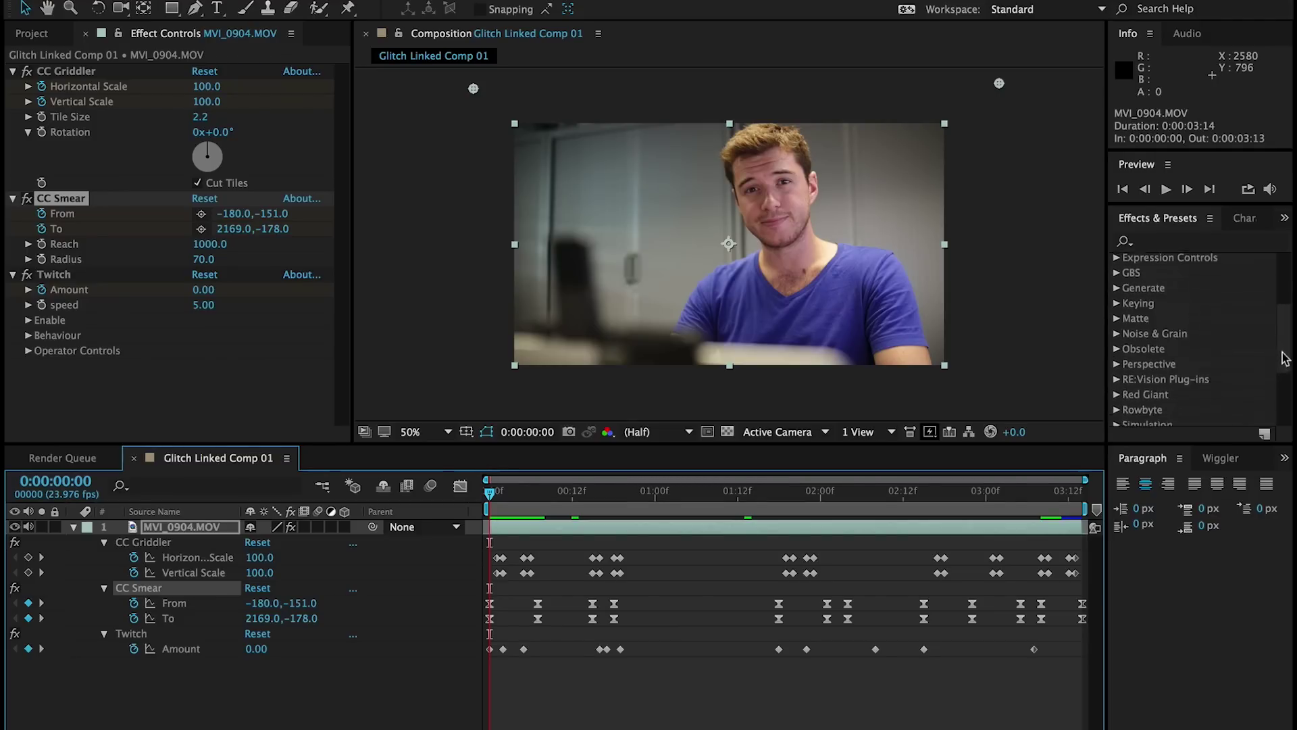
pyautogui.scroll(1, 1285, 358)
pyautogui.click(1117, 275)
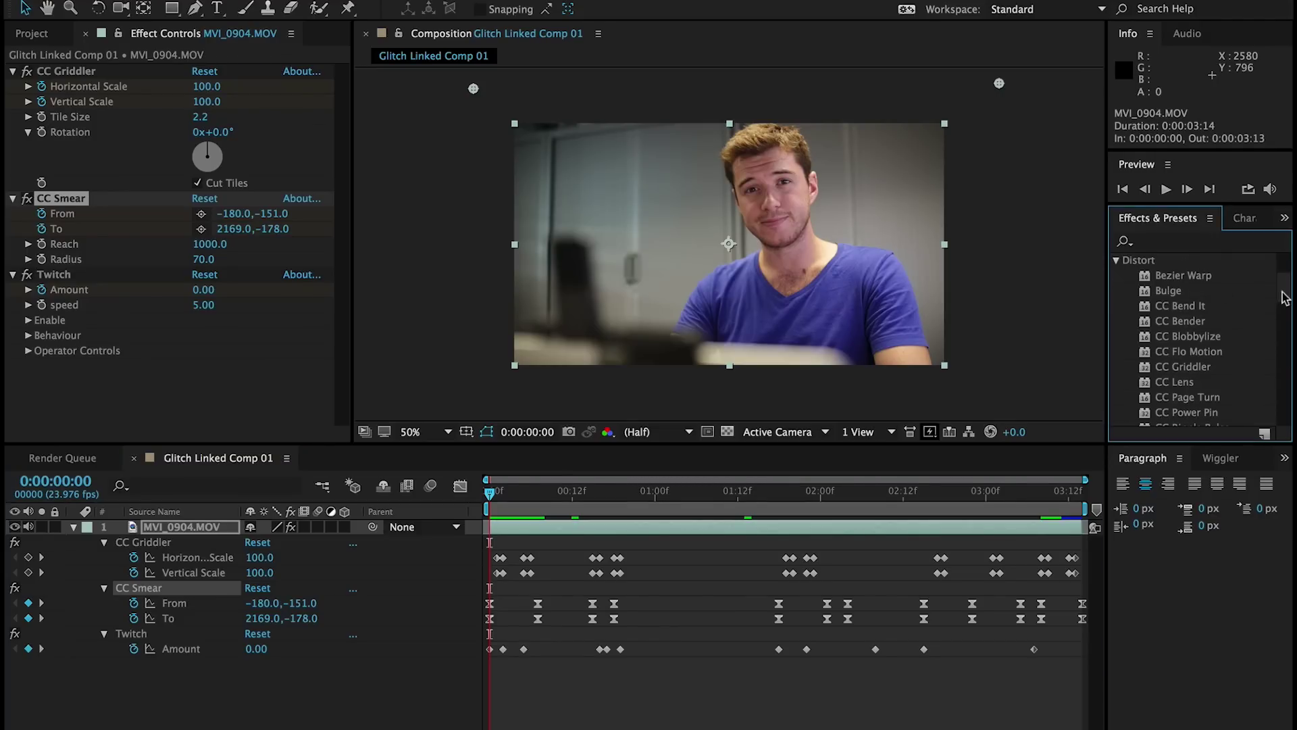
pyautogui.scroll(-3, 1283, 297)
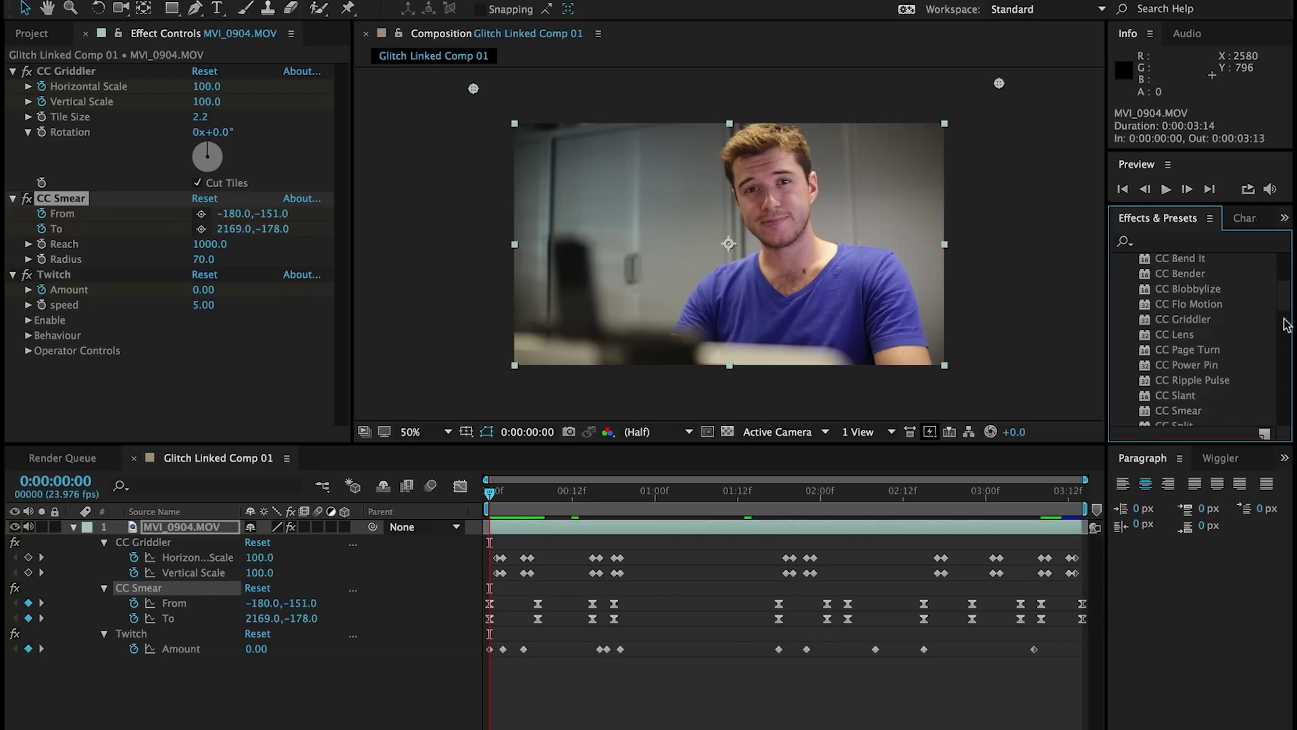
pyautogui.scroll(-5, 1286, 324)
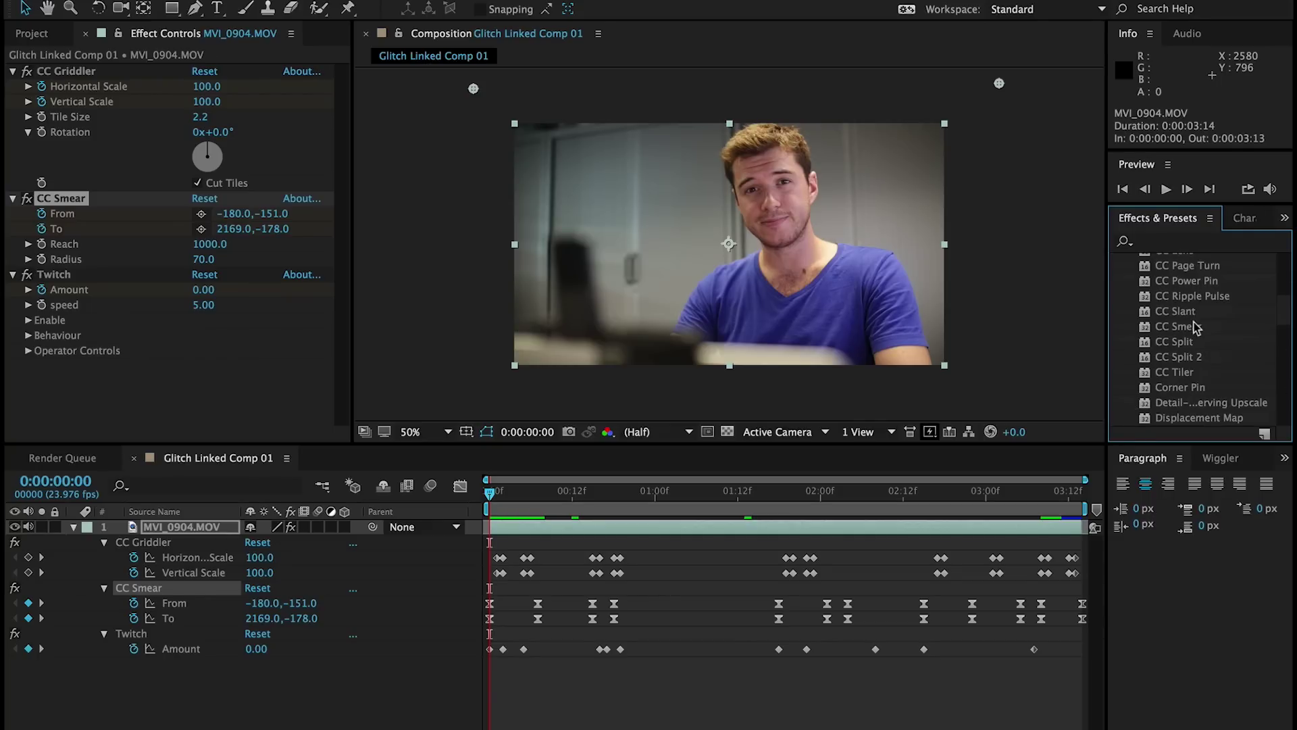
pyautogui.click(123, 635)
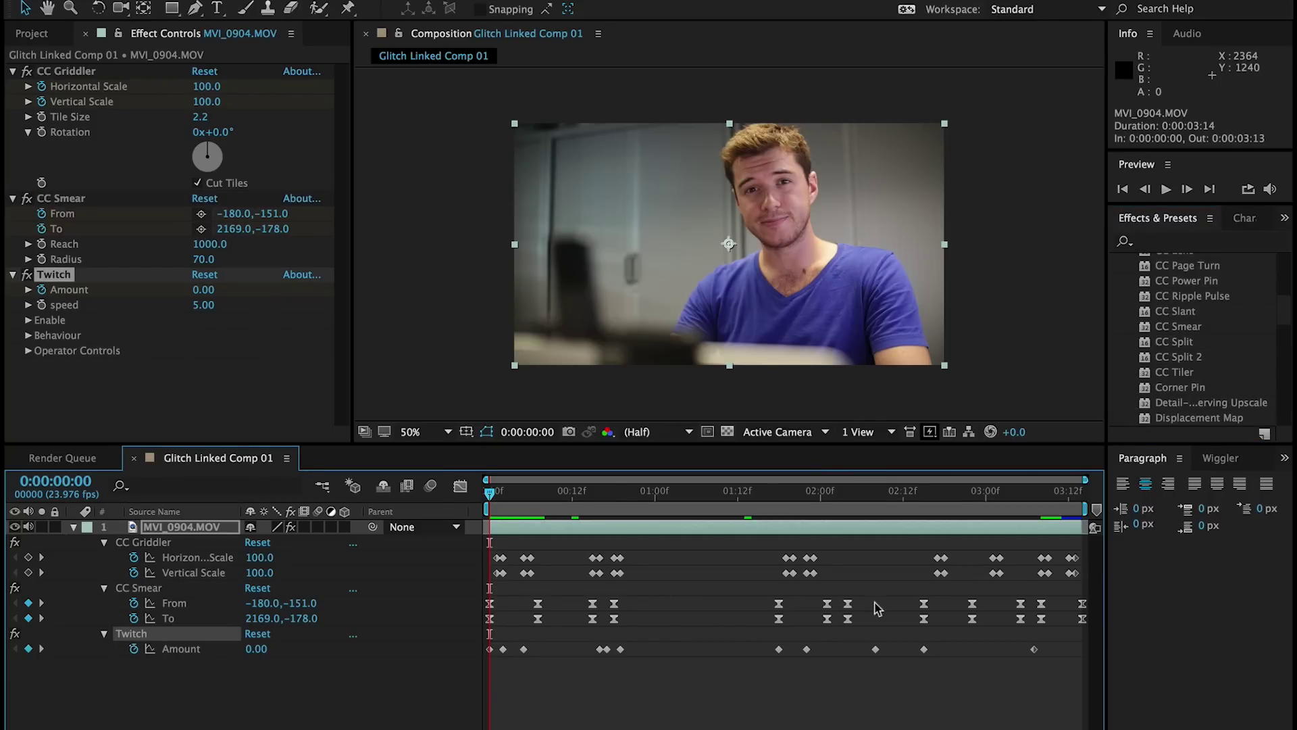
pyautogui.scroll(-15, 1282, 345)
pyautogui.click(1116, 417)
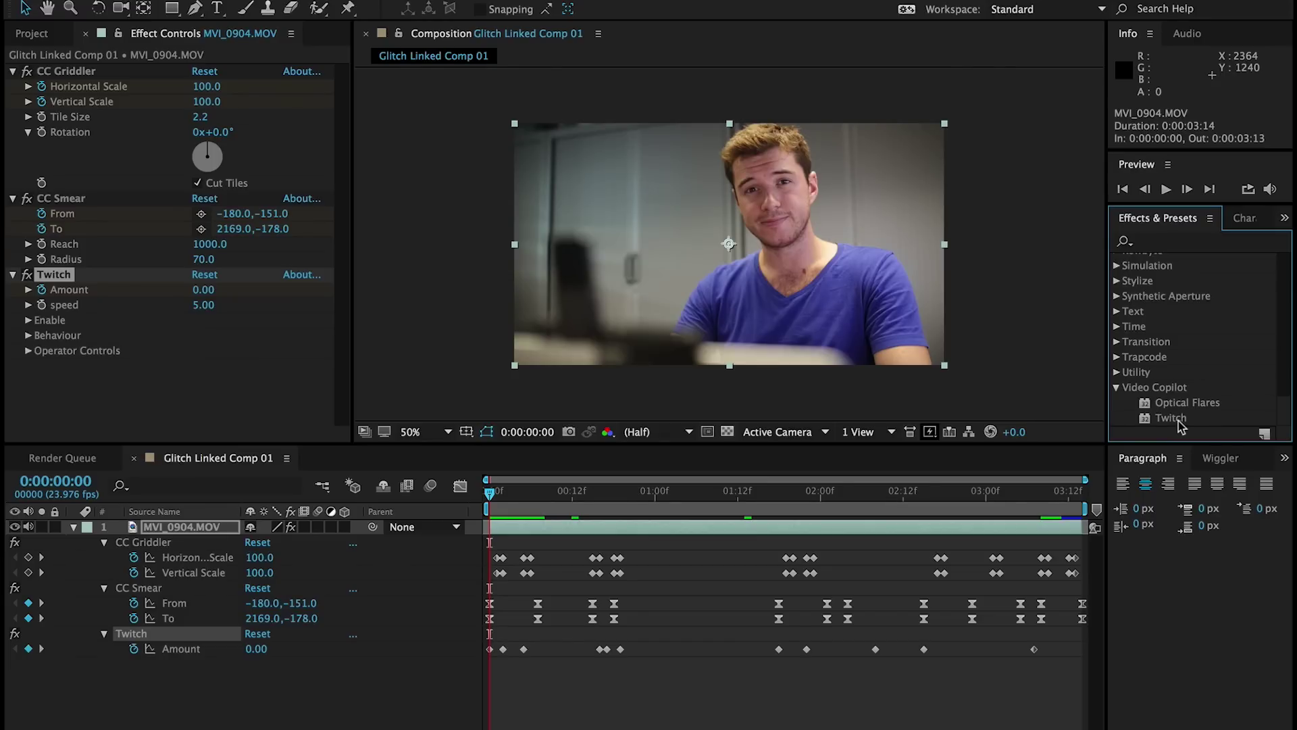
# Delete all three glitch effects from MVI_0904.MOV and deselect the layer.
pyautogui.click(974, 454)
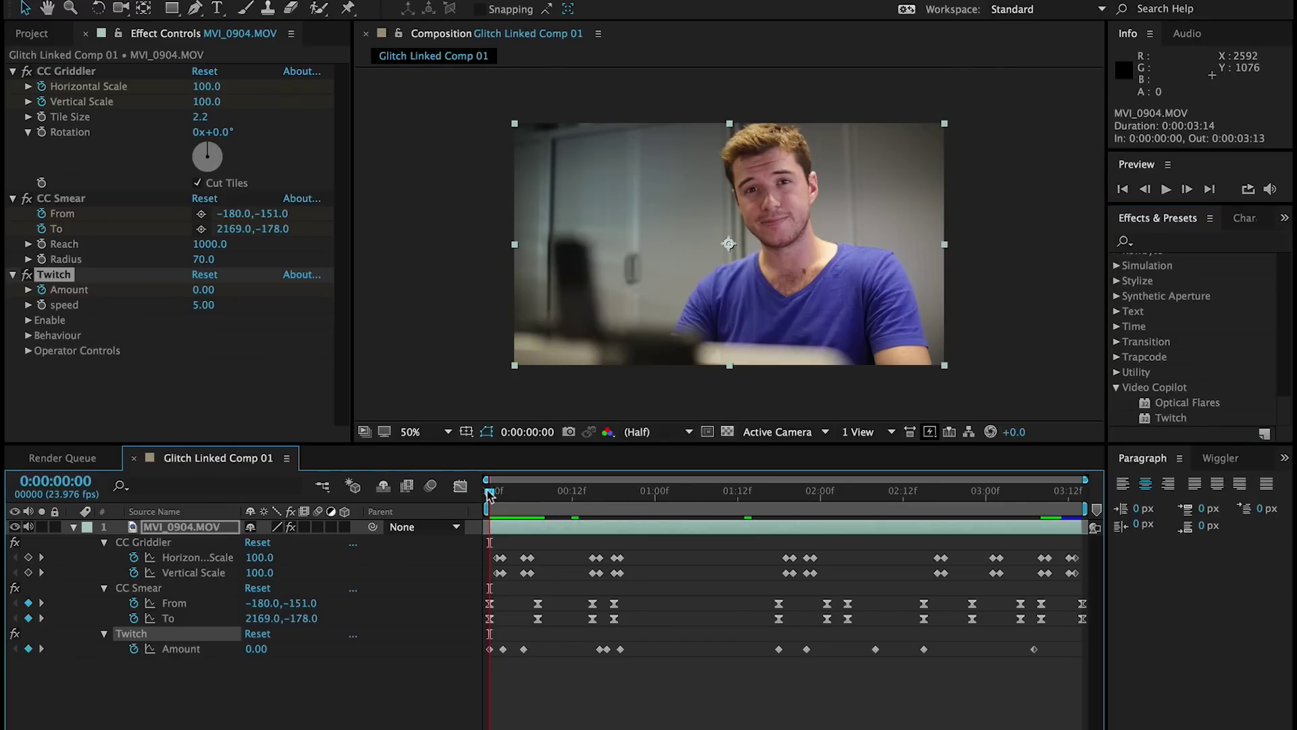
pyautogui.moveTo(489, 495); pyautogui.dragTo(648, 492)
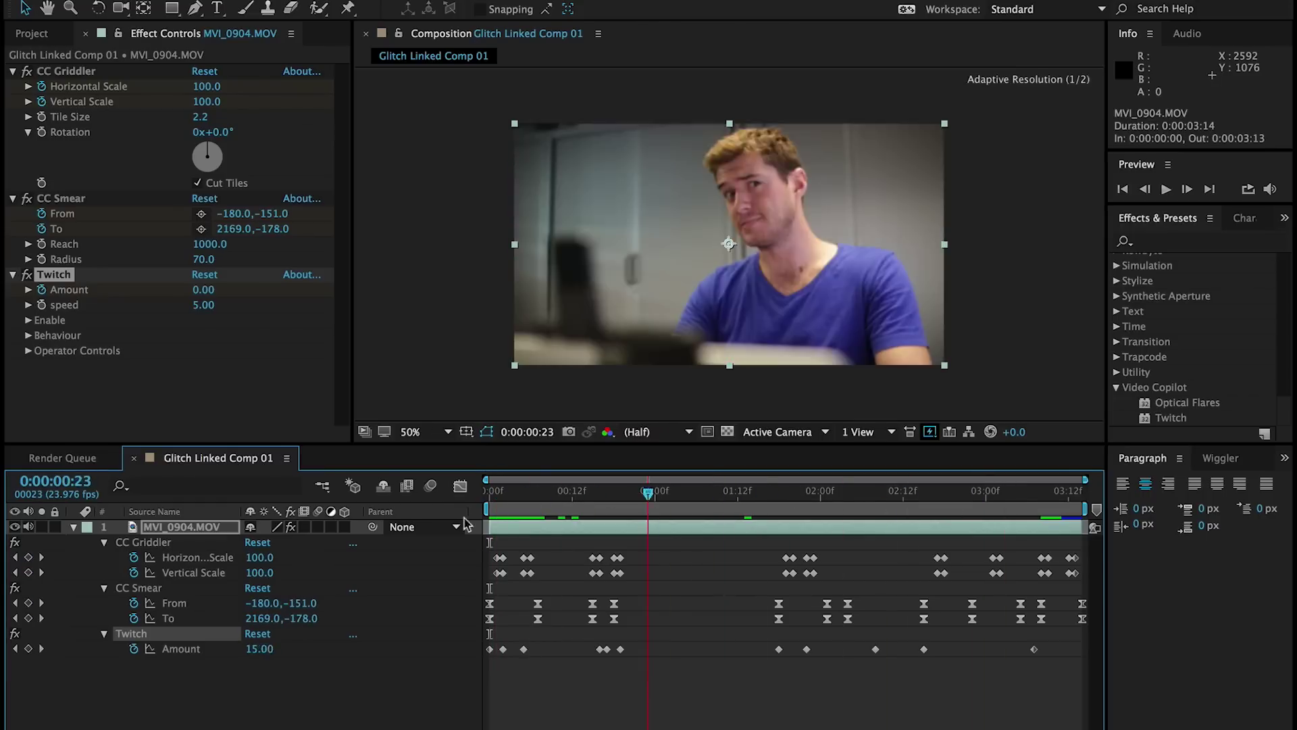
pyautogui.press('Home')
pyautogui.keyDown('shift'); pyautogui.click(134, 544); pyautogui.keyUp('shift')
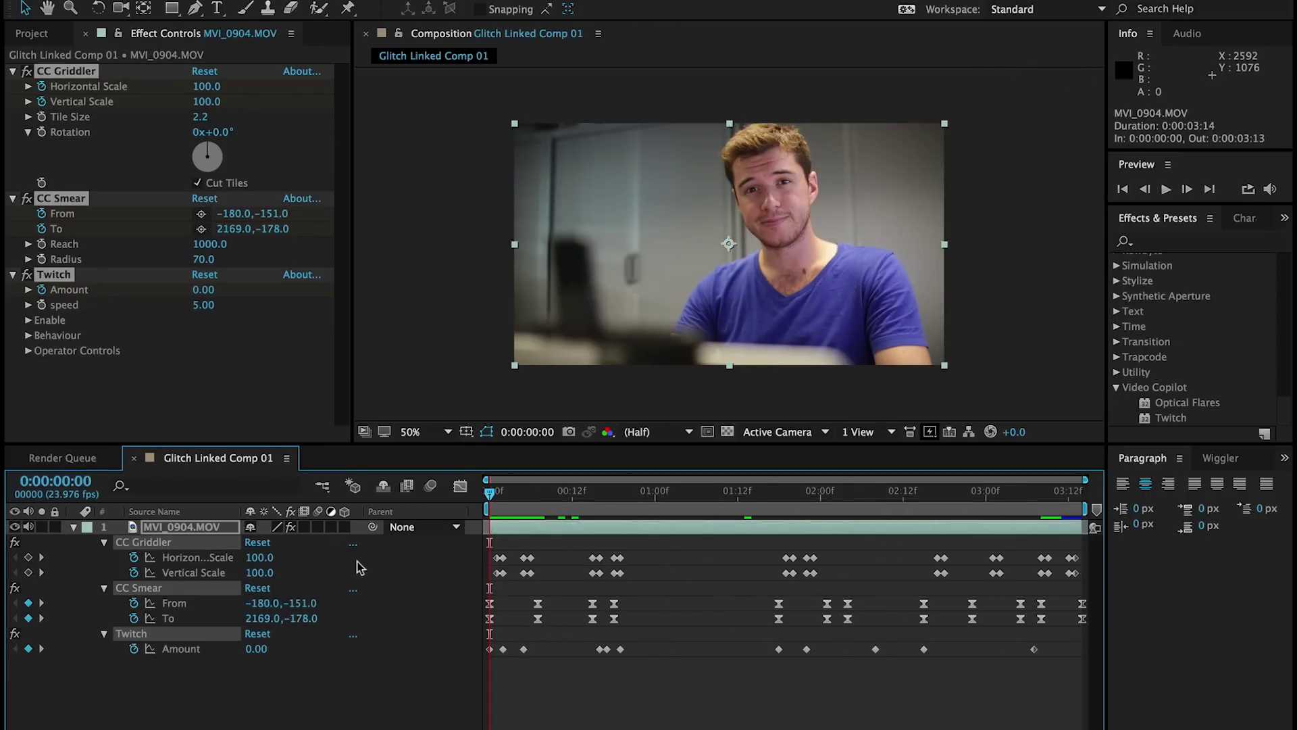
pyautogui.press('Delete')
pyautogui.click(208, 586)
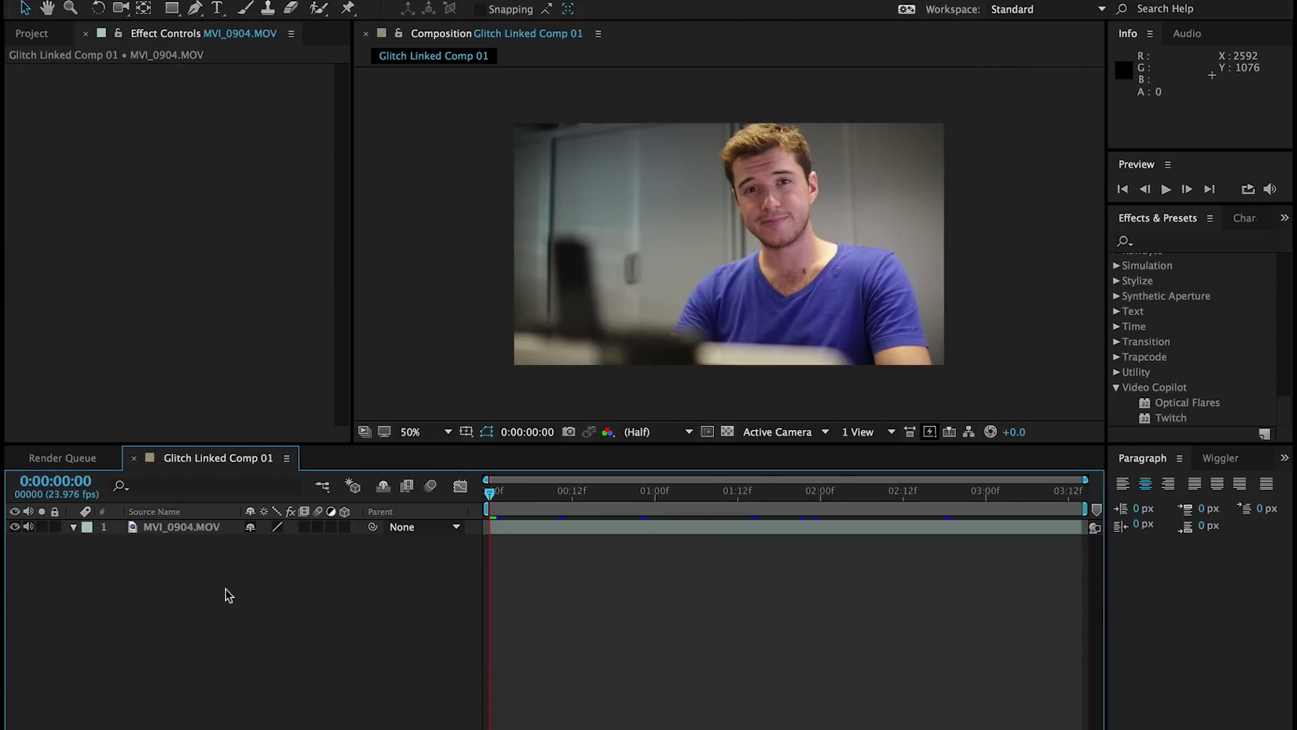
# In Premiere, delete the Glitch Linked Comp clip from track V2.
pyautogui.press('super+Tab')
pyautogui.press('super+Tab')
pyautogui.click(797, 590)
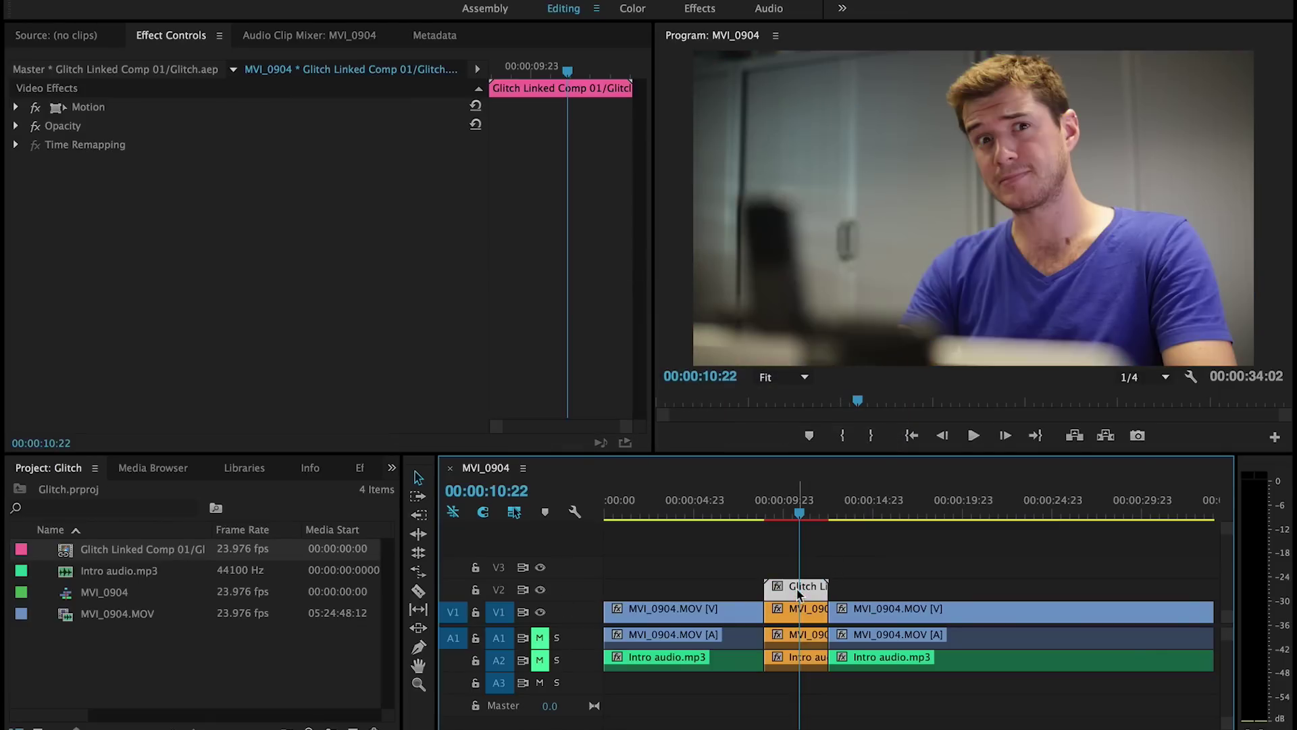
pyautogui.press('Delete')
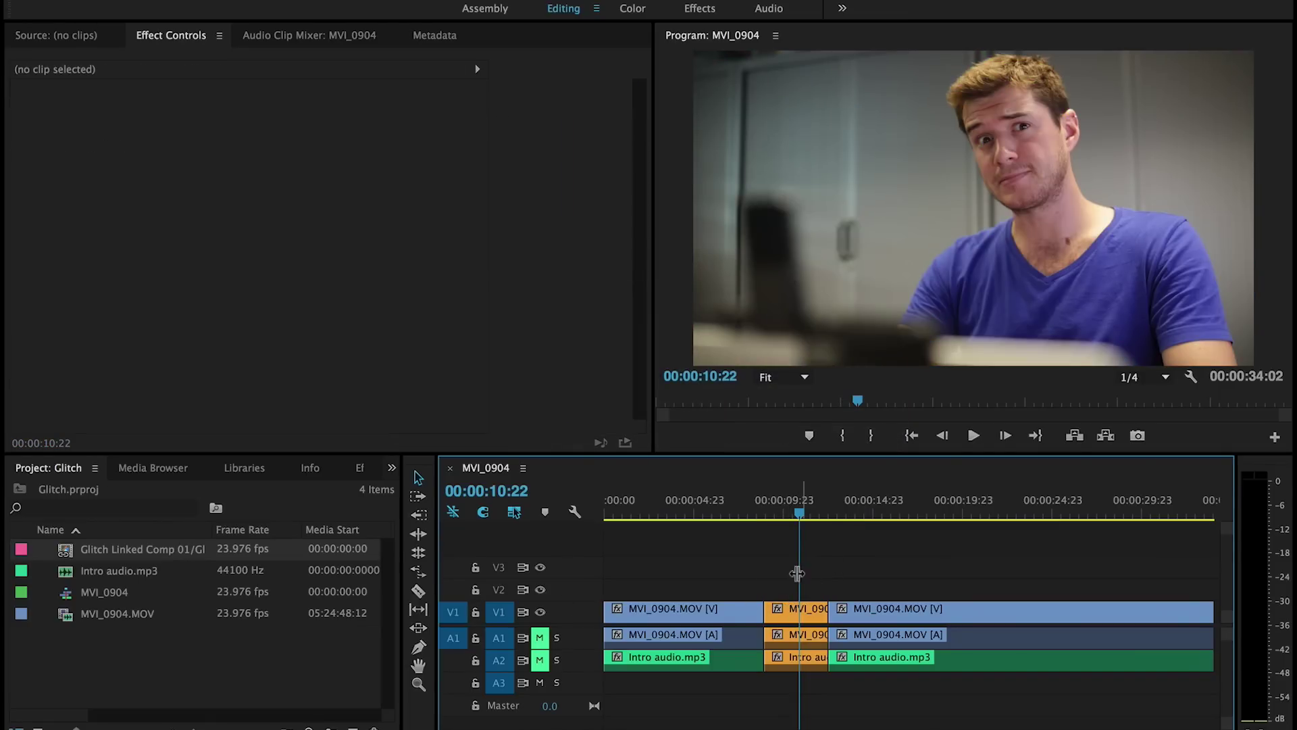
# Move the middle MVI_0904 clip onto V2 and replace it with a linked After Effects composition.
pyautogui.click(797, 610)
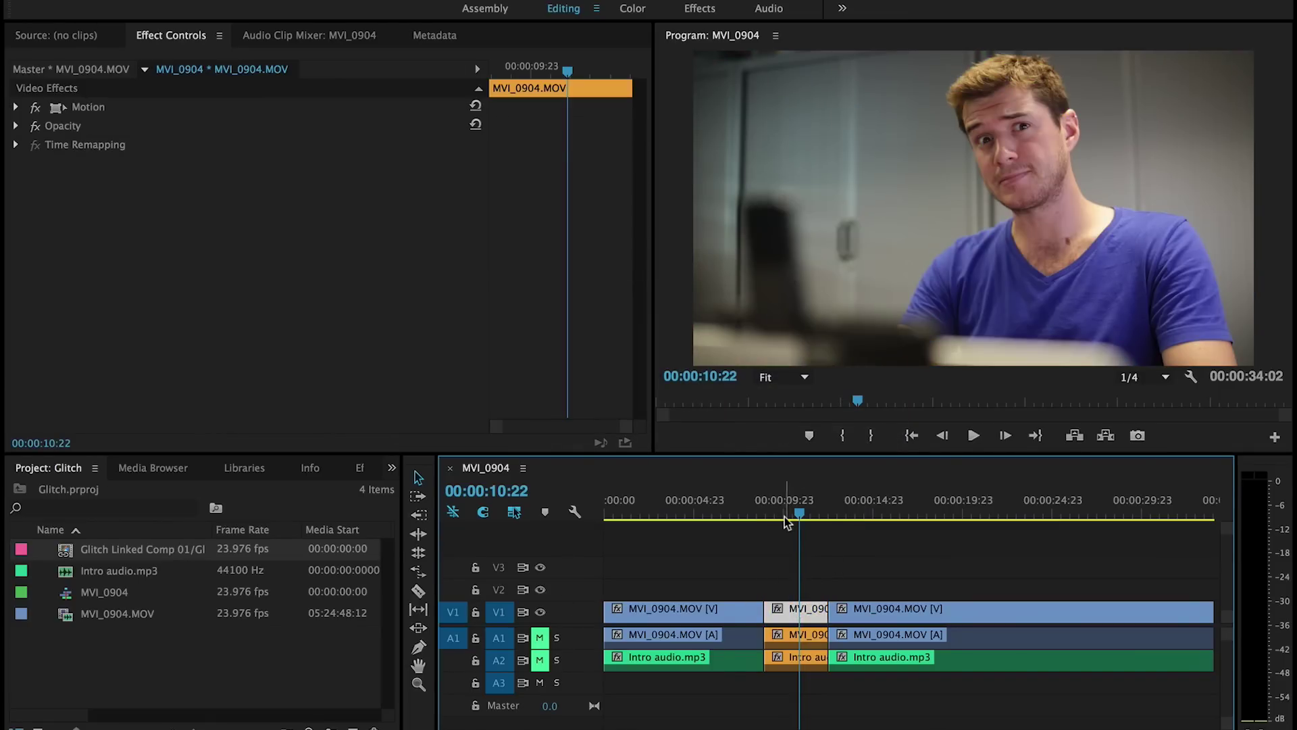
pyautogui.moveTo(778, 505)
pyautogui.mouseDown()
pyautogui.moveTo(814, 506)
pyautogui.moveTo(764, 507)
pyautogui.moveTo(820, 506)
pyautogui.moveTo(799, 511)
pyautogui.mouseUp()
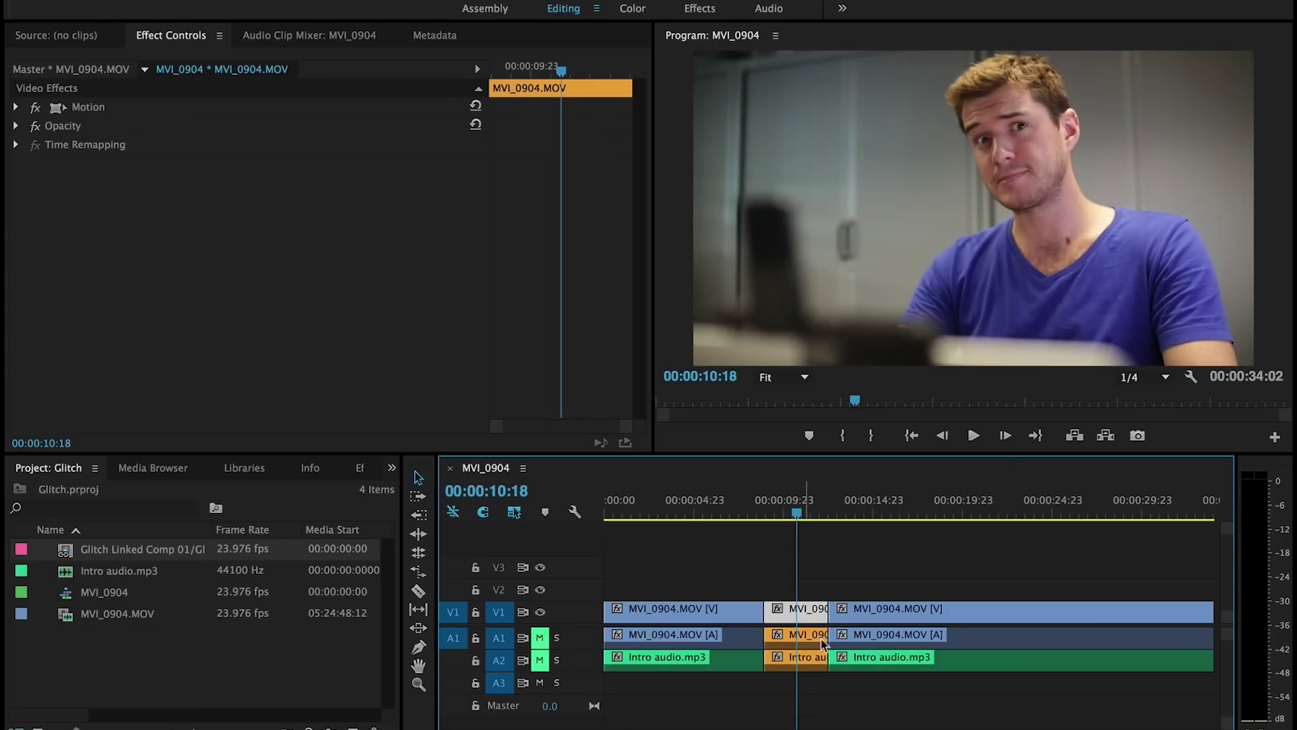
pyautogui.click(815, 561)
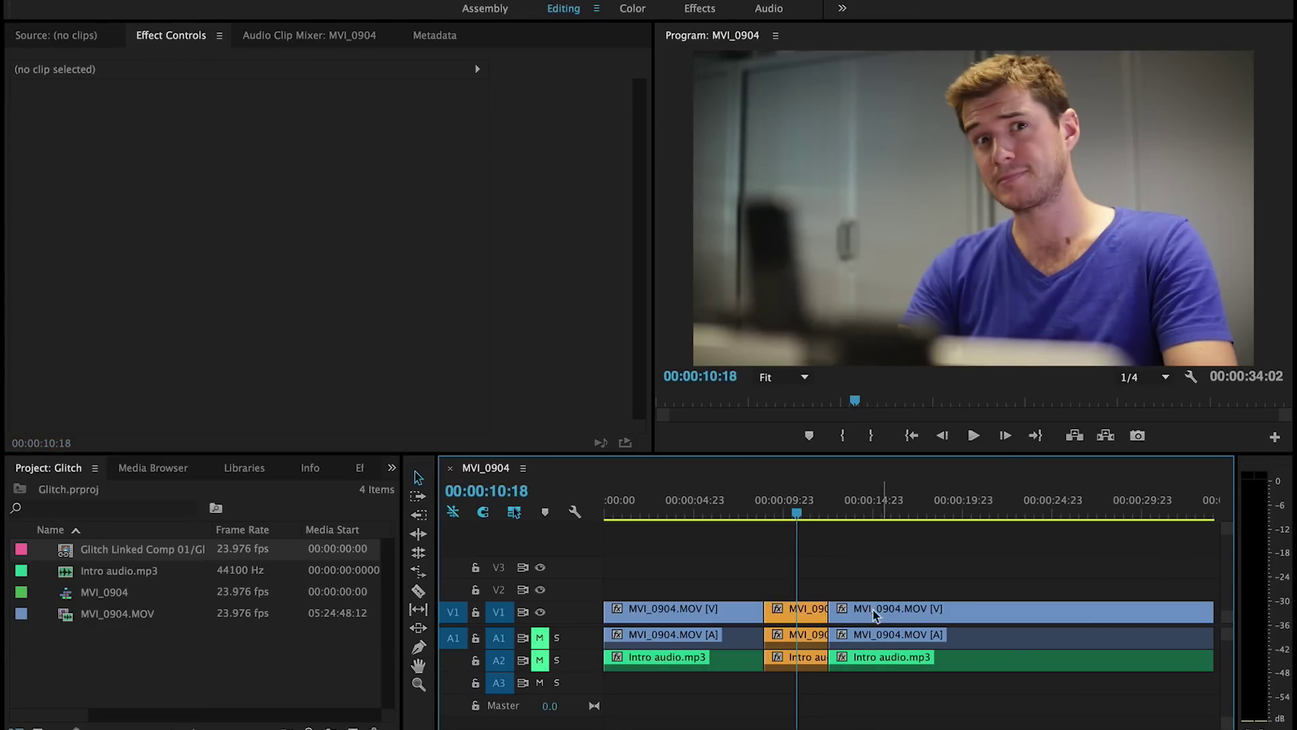
pyautogui.moveTo(819, 510)
pyautogui.mouseDown()
pyautogui.moveTo(759, 510)
pyautogui.moveTo(834, 510)
pyautogui.moveTo(802, 510)
pyautogui.mouseUp()
pyautogui.click(795, 613)
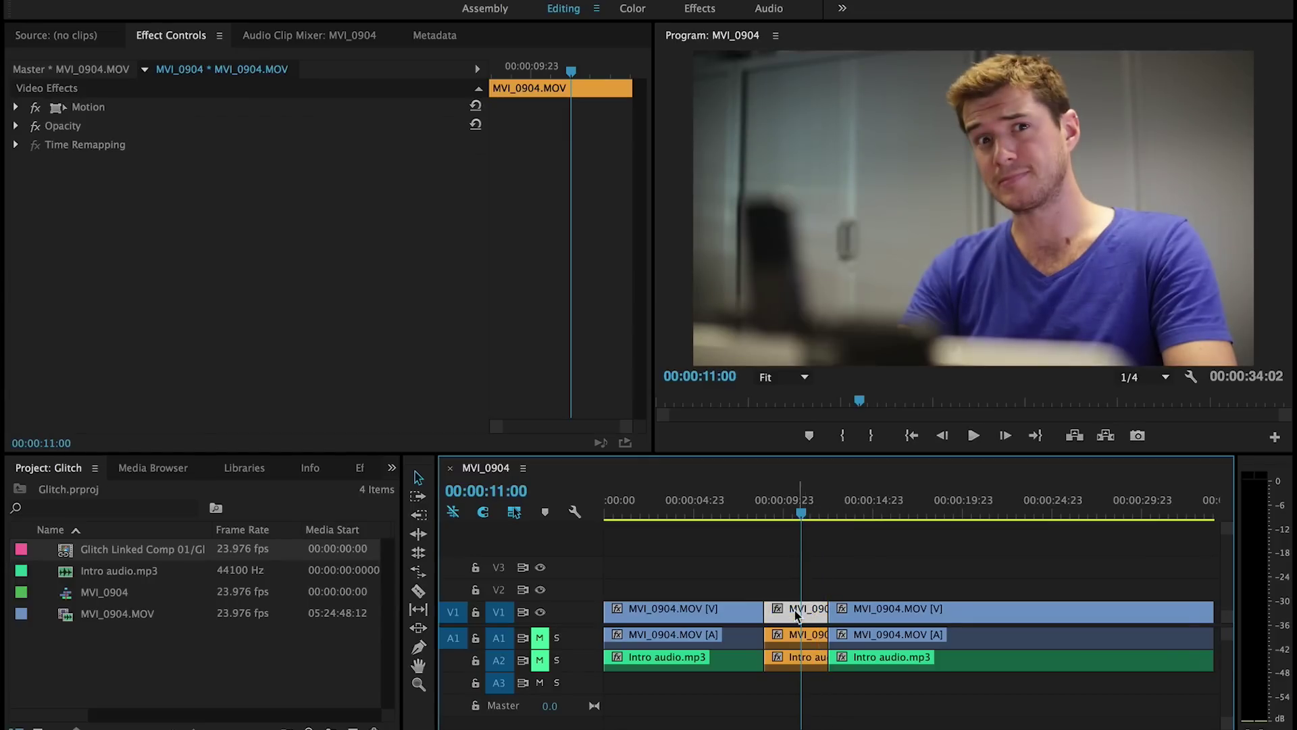
pyautogui.moveTo(795, 613); pyautogui.dragTo(795, 589)
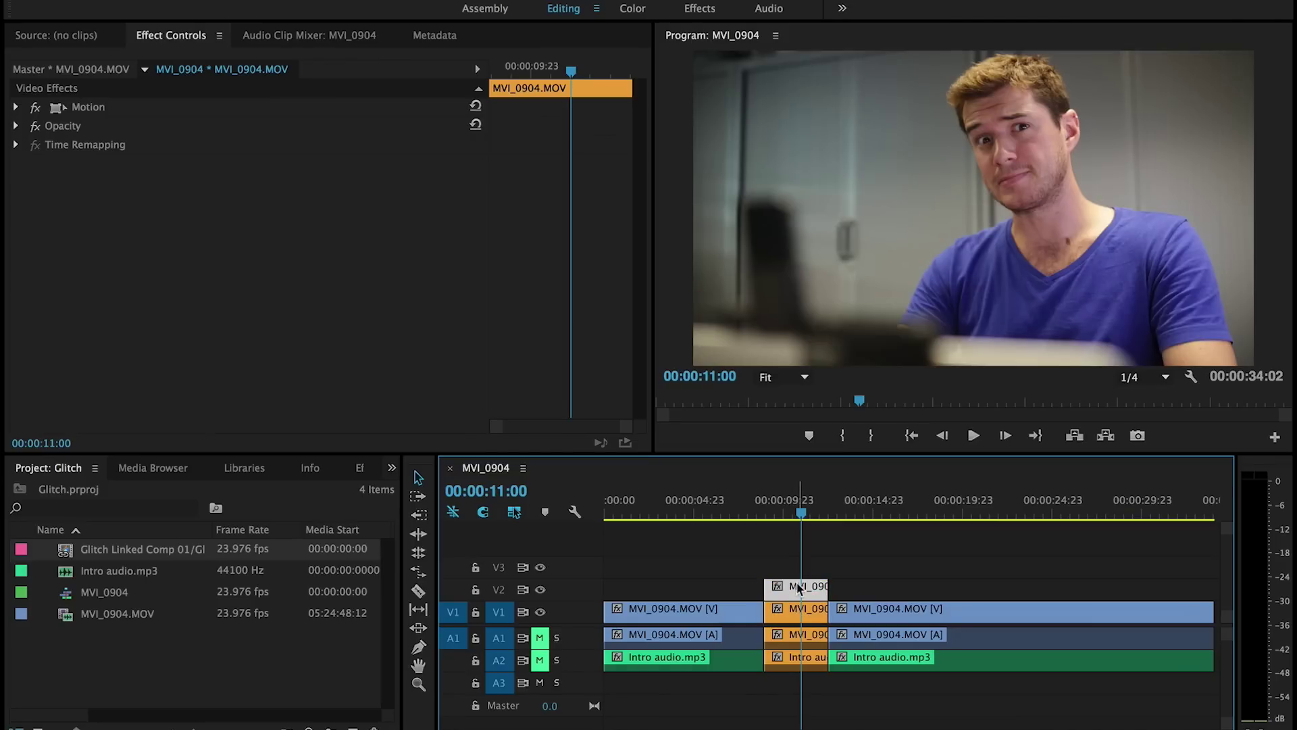
pyautogui.rightClick(798, 589)
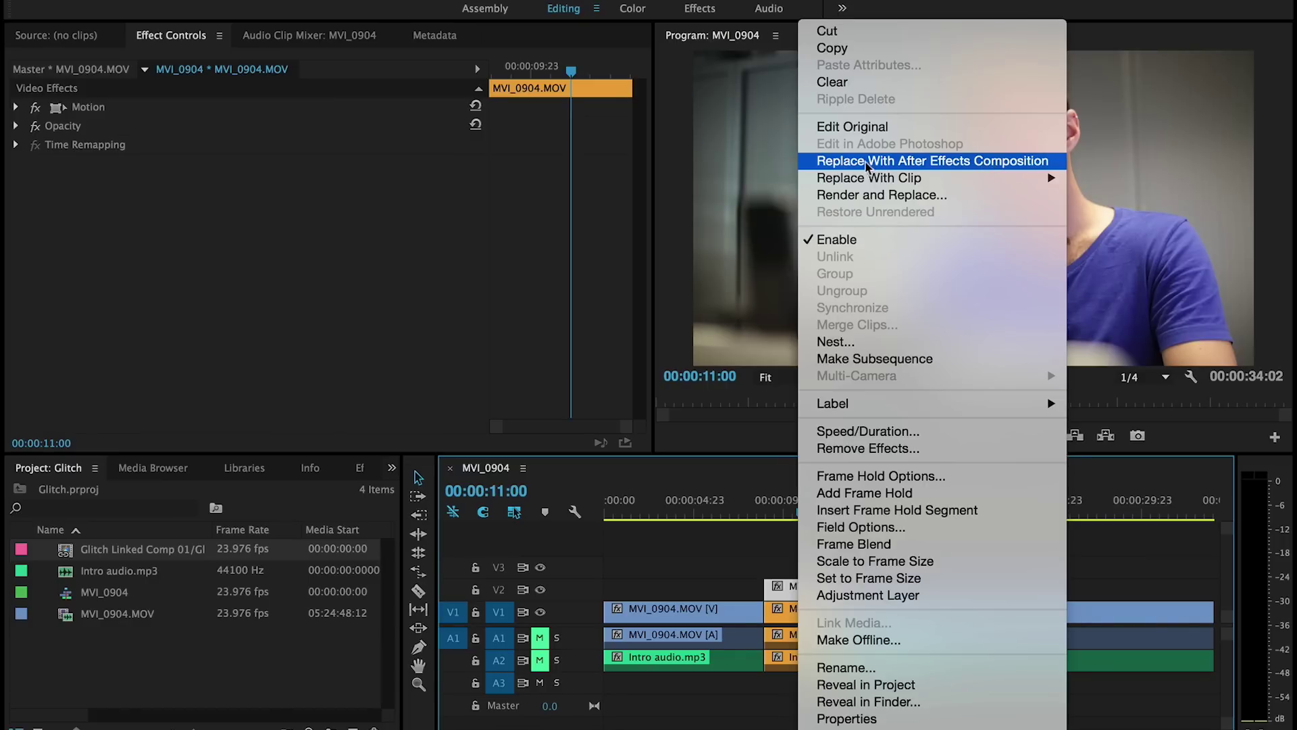
pyautogui.click(991, 164)
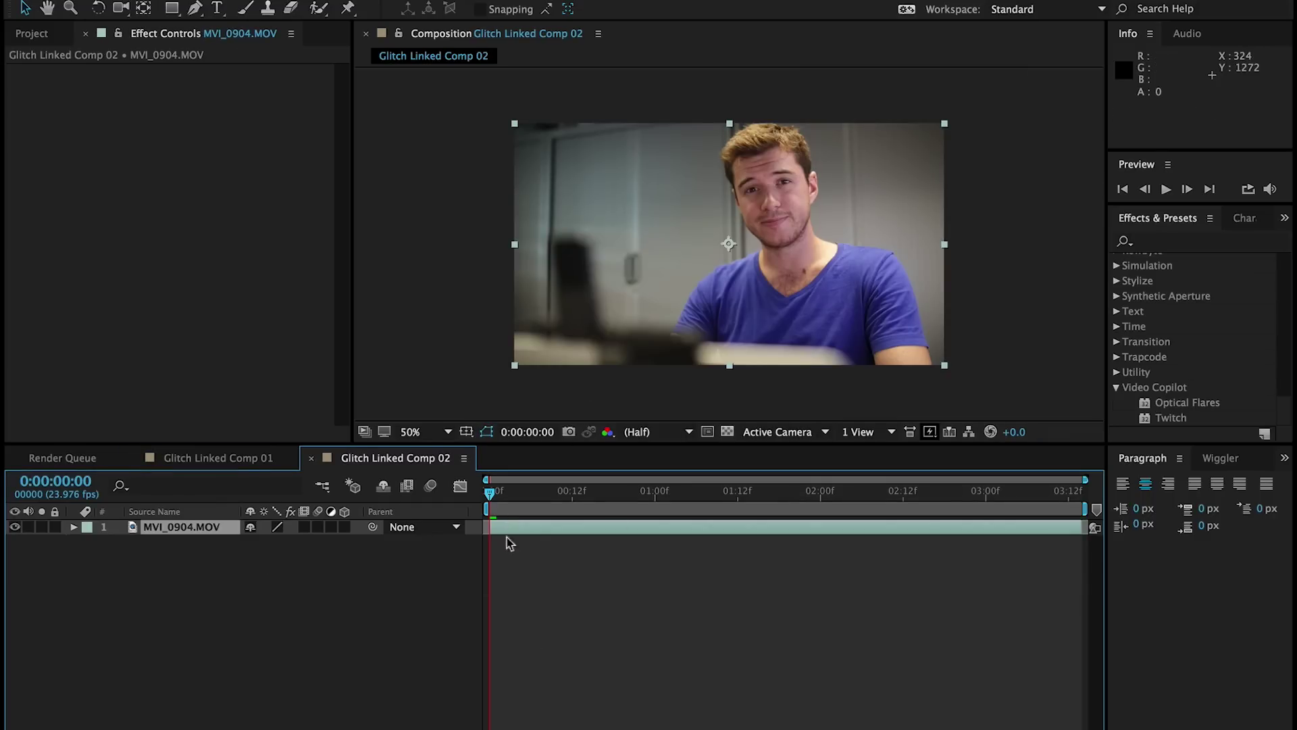
# Apply CC Griddler, CC Smear and Video Copilot Twitch to MVI_0904.MOV in Glitch Linked Comp 02.
pyautogui.click(244, 599)
pyautogui.click(174, 526)
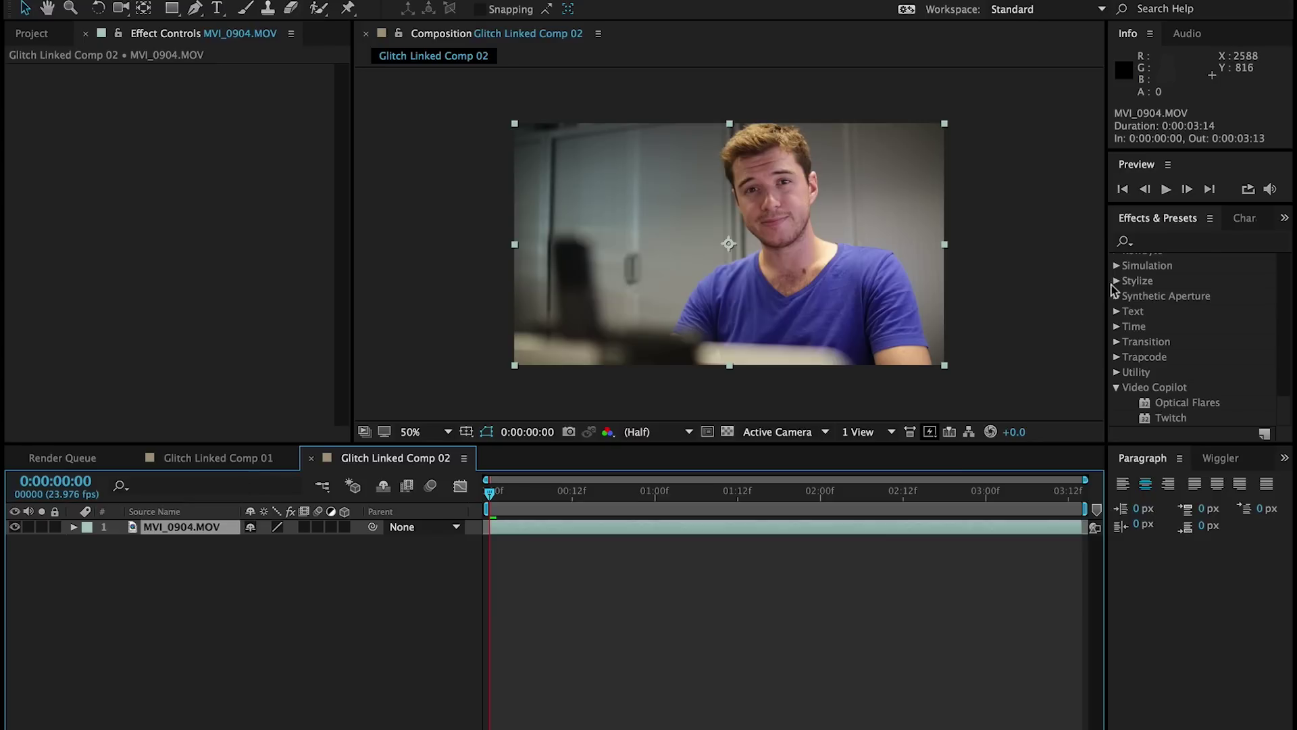
pyautogui.moveTo(1284, 417); pyautogui.dragTo(1283, 295)
pyautogui.doubleClick(1182, 347)
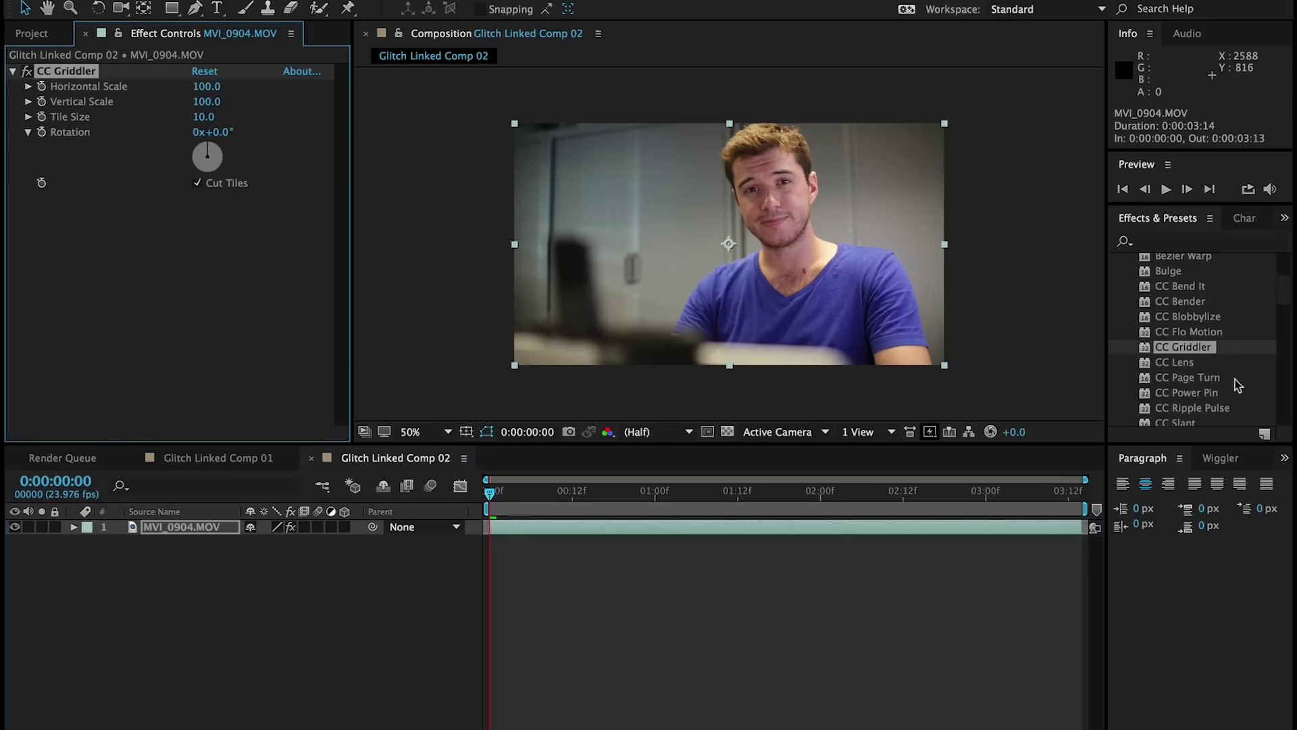
pyautogui.click(1287, 436)
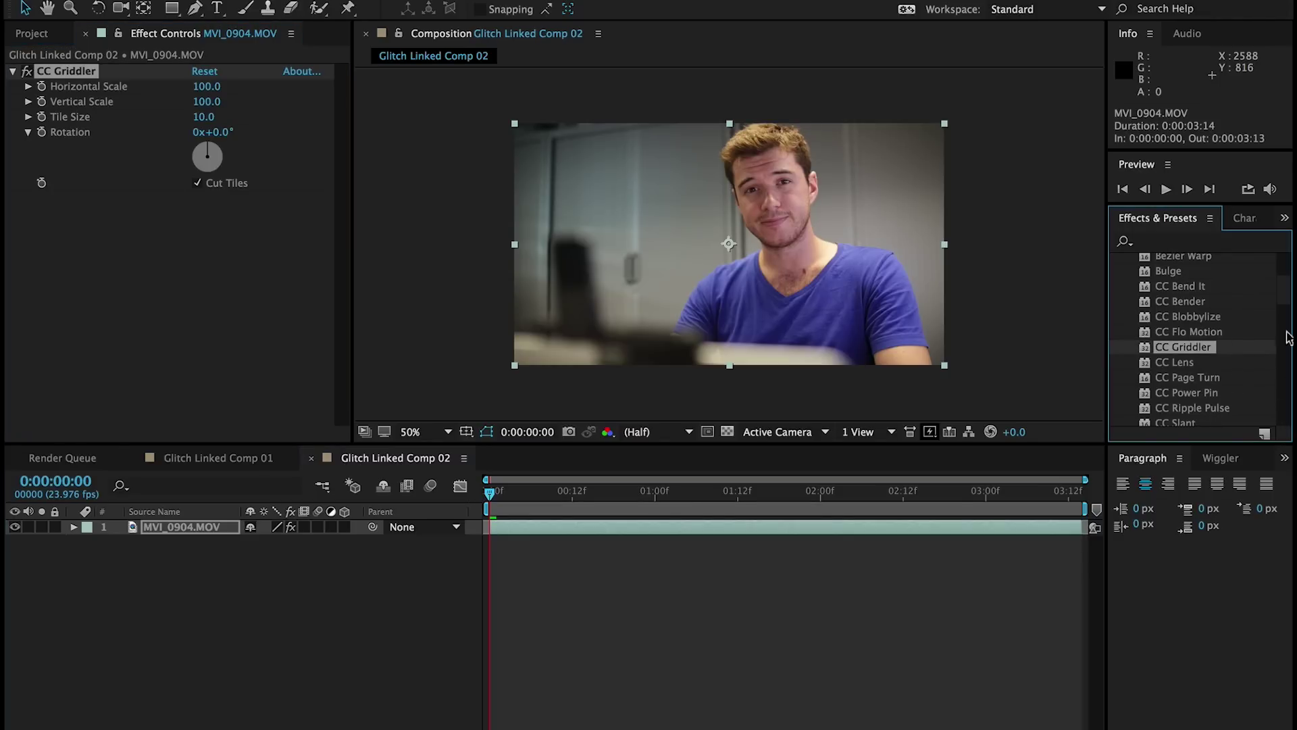
pyautogui.scroll(-3, 1270, 324)
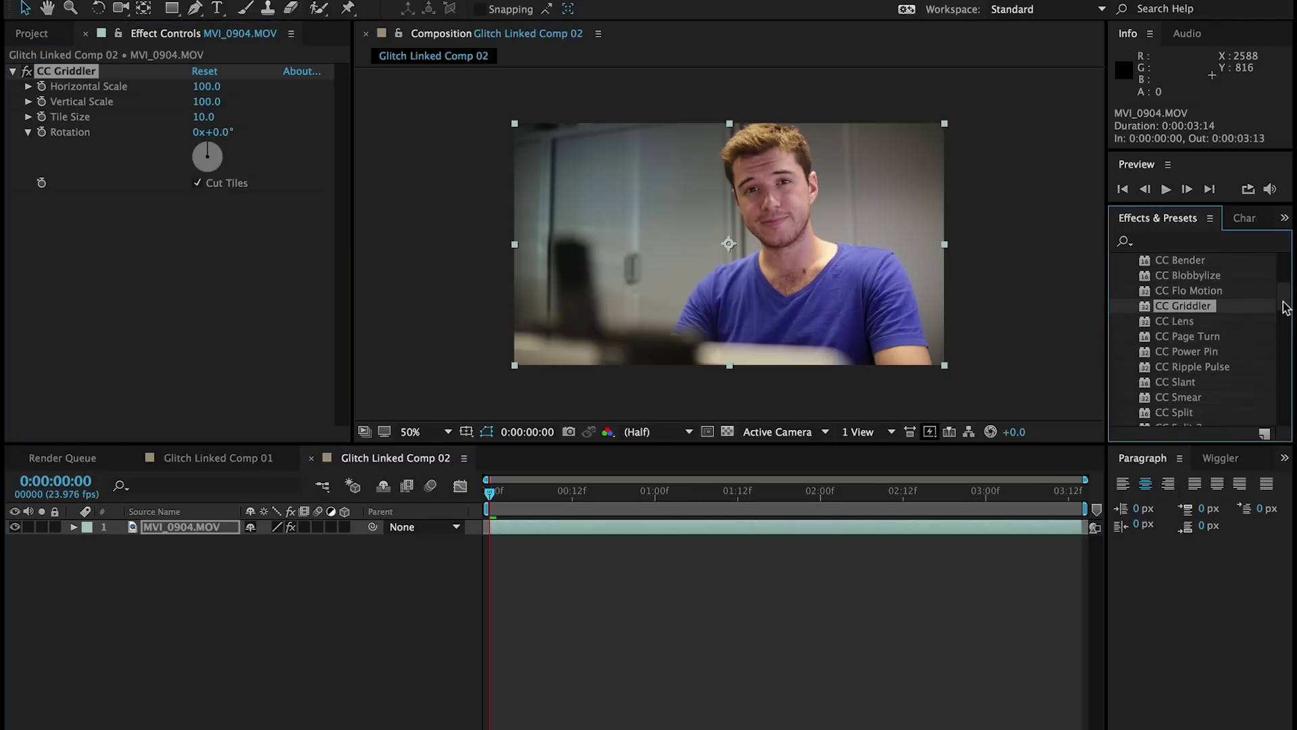
pyautogui.doubleClick(1190, 394)
pyautogui.moveTo(1284, 304); pyautogui.dragTo(1286, 457)
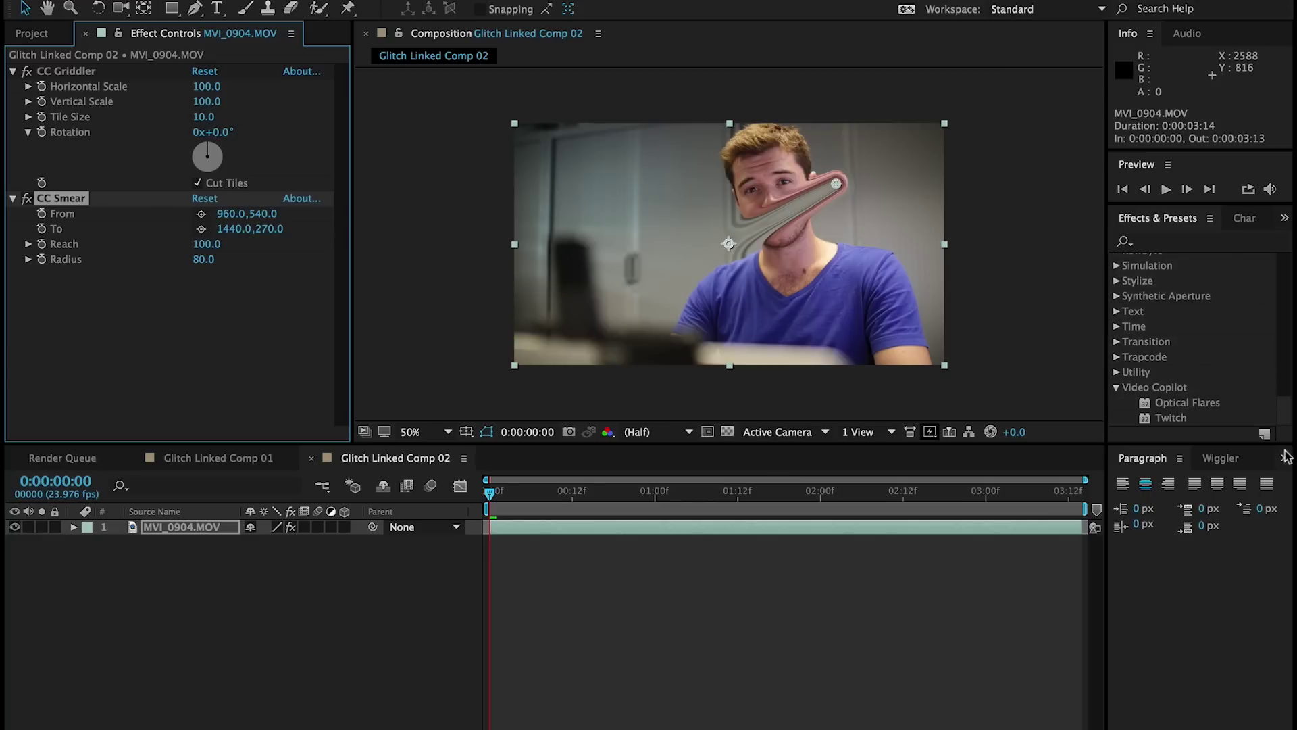
pyautogui.doubleClick(1171, 418)
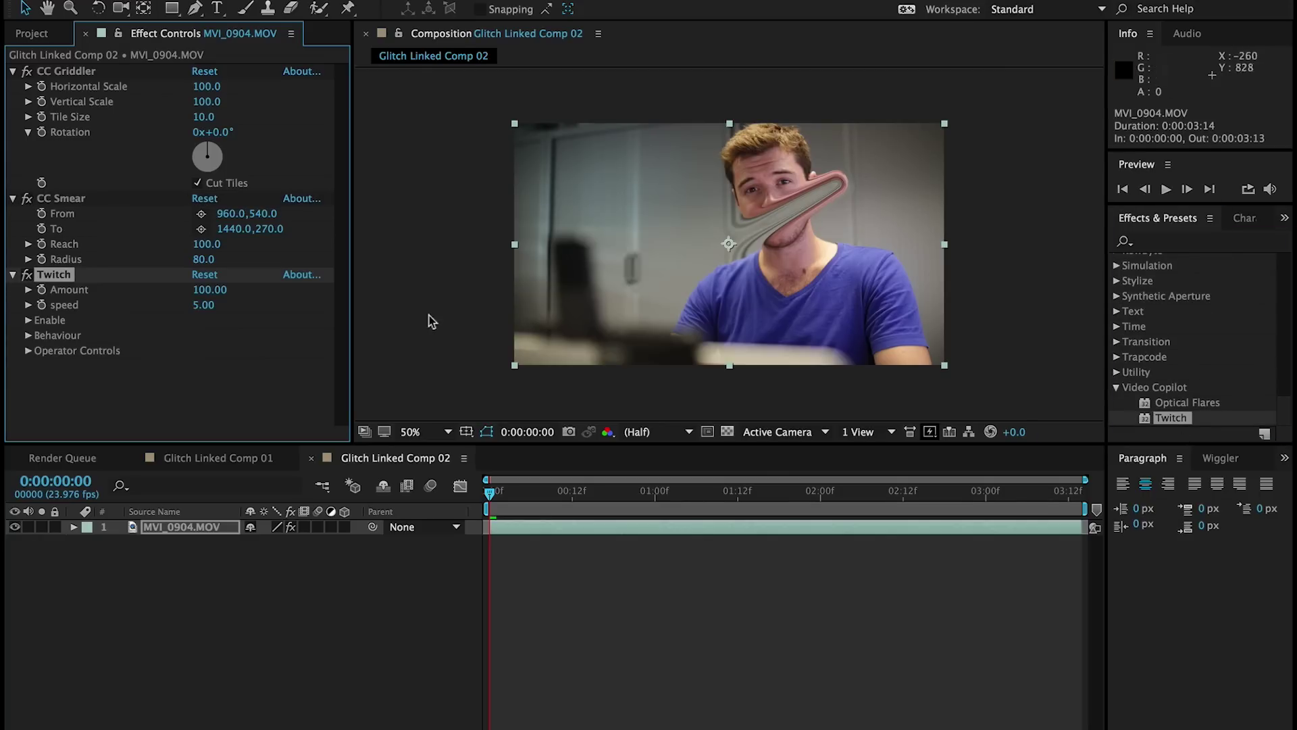
# Turn off CC Smear and enable Twitch's Light, Scale and Slide glitch options.
pyautogui.click(61, 198)
pyautogui.click(27, 198)
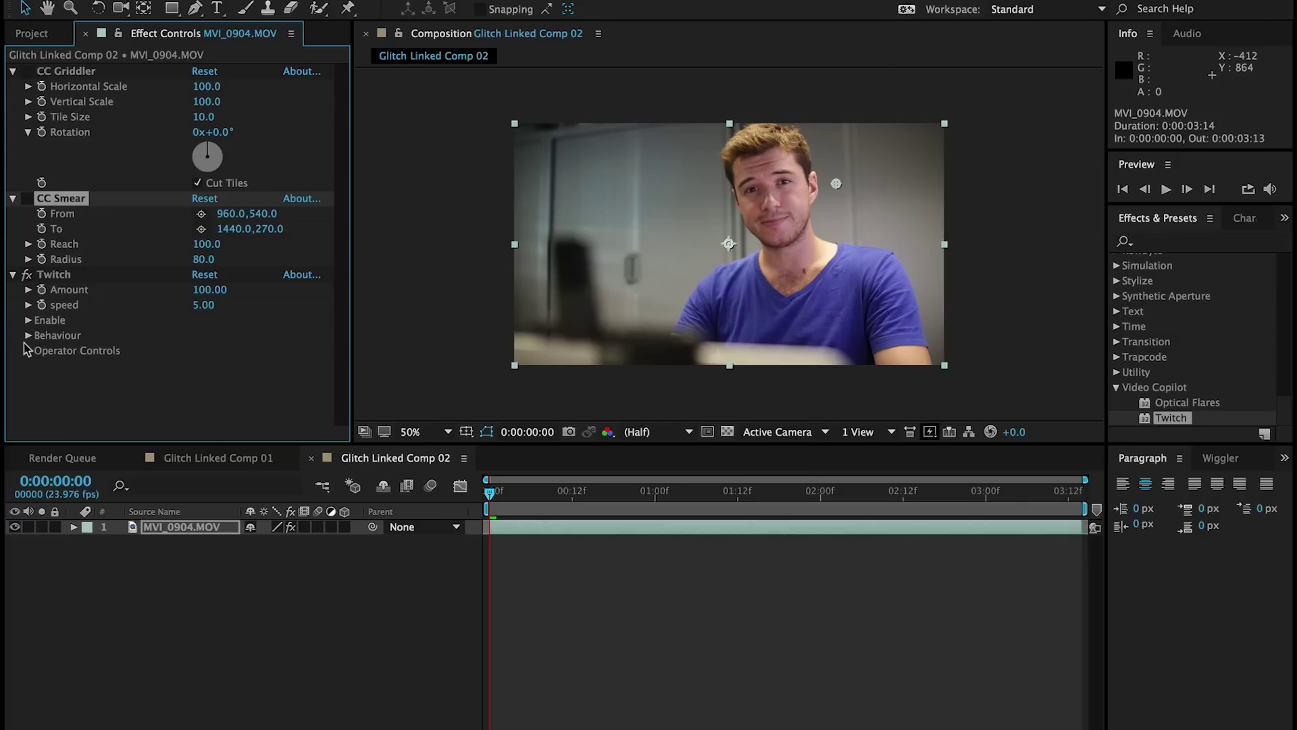
pyautogui.click(28, 320)
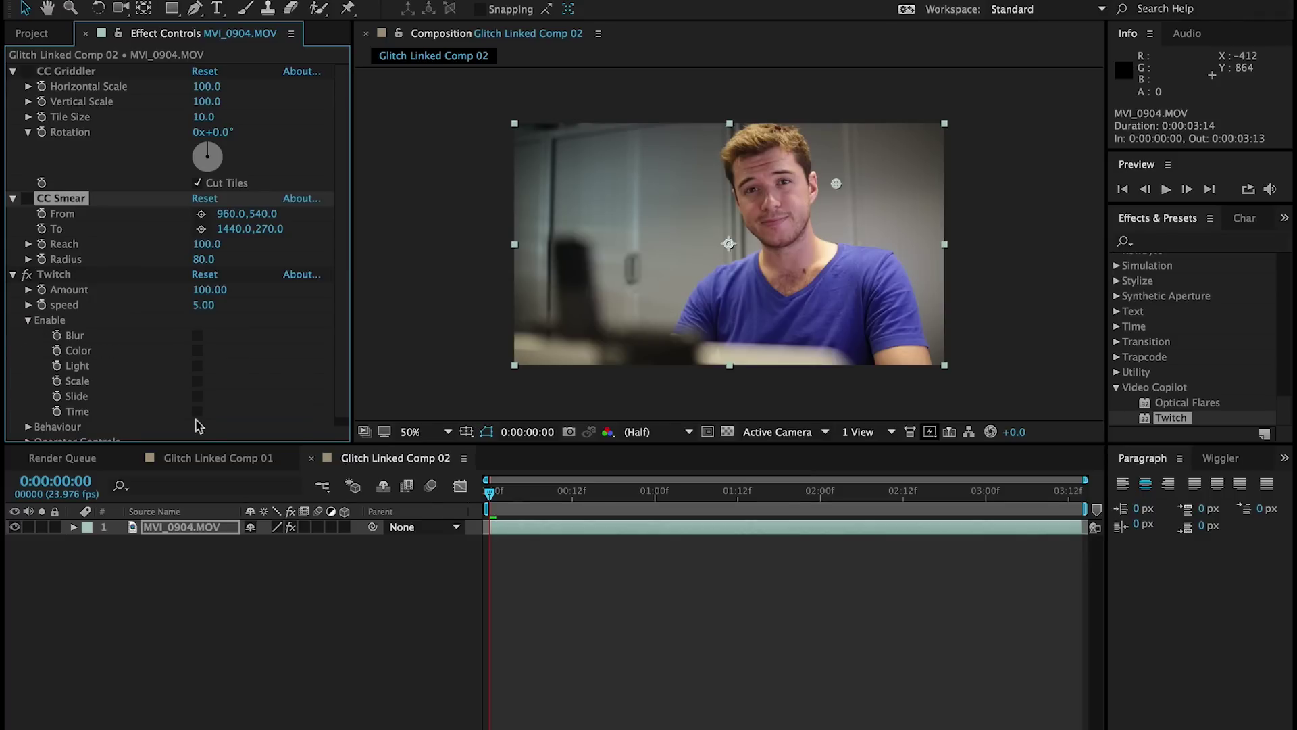
pyautogui.click(197, 365)
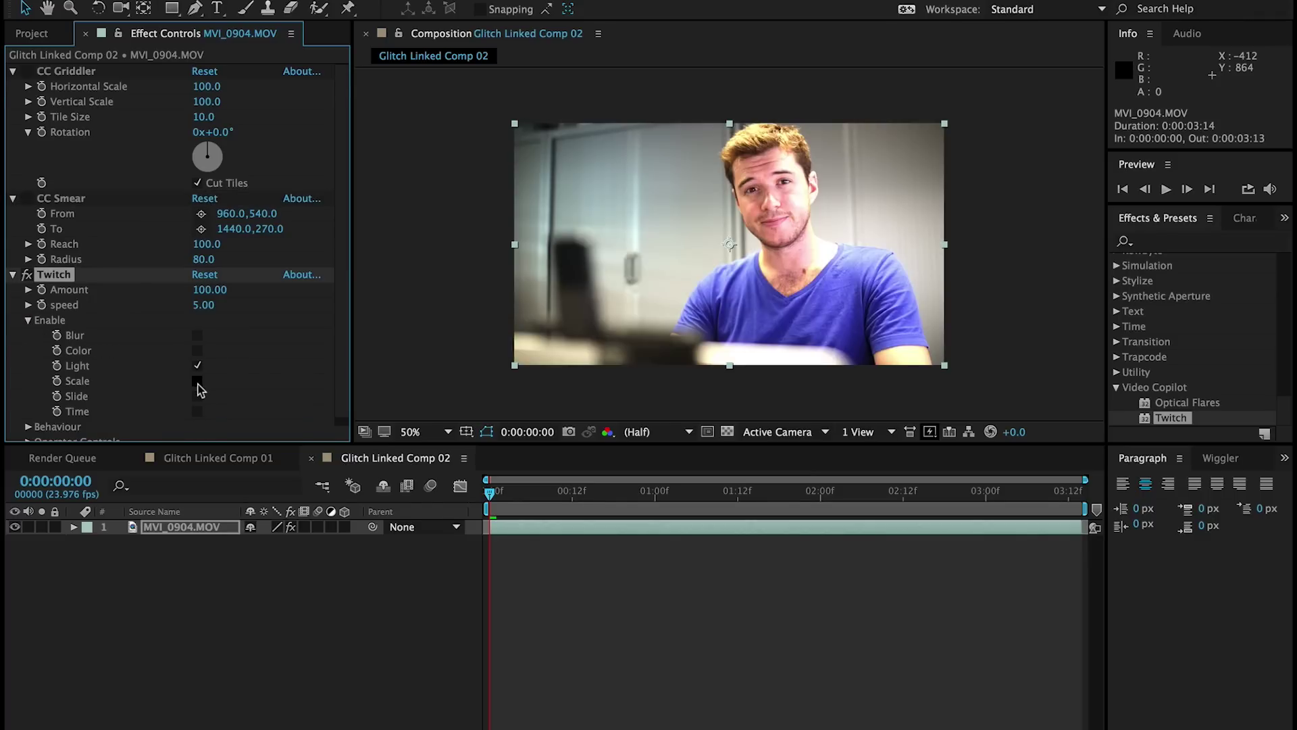
pyautogui.click(198, 381)
pyautogui.click(197, 396)
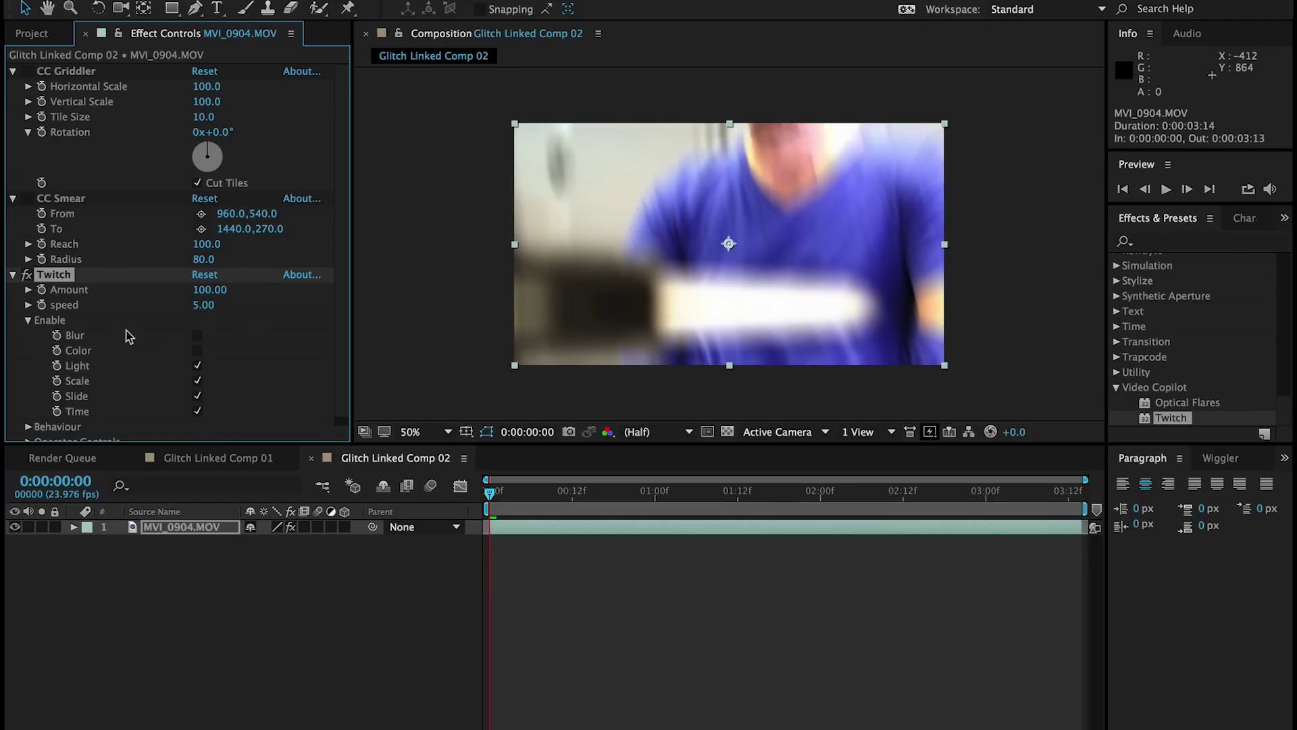
pyautogui.click(27, 320)
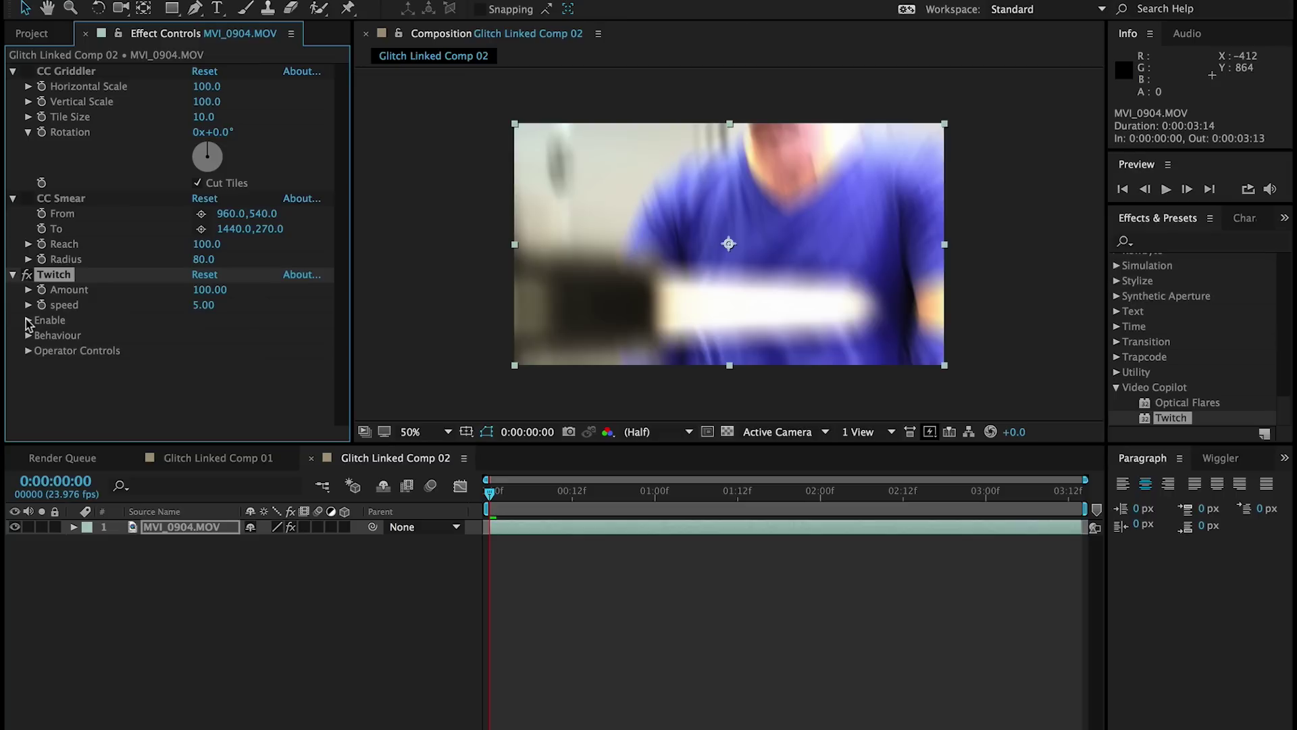
# Expand Twitch's Behaviour settings and scroll down to its operator controls.
pyautogui.click(28, 335)
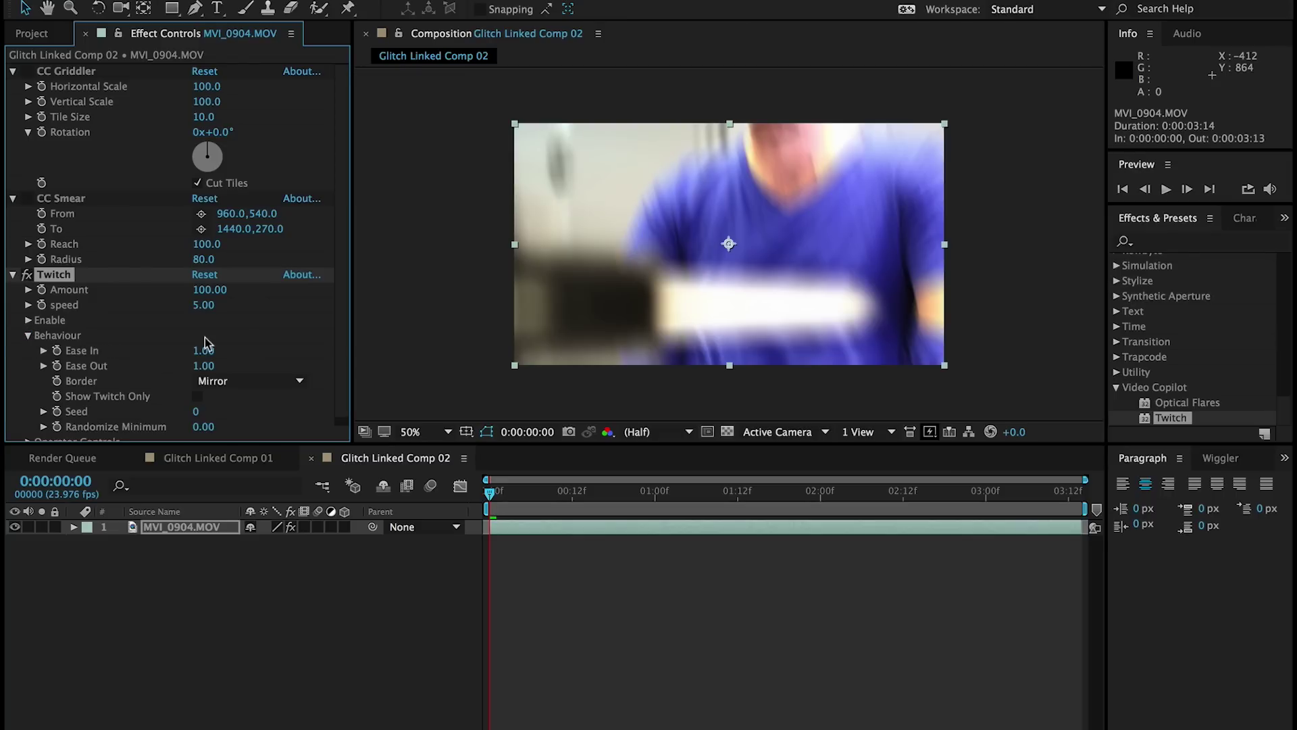
pyautogui.scroll(-1, 206, 342)
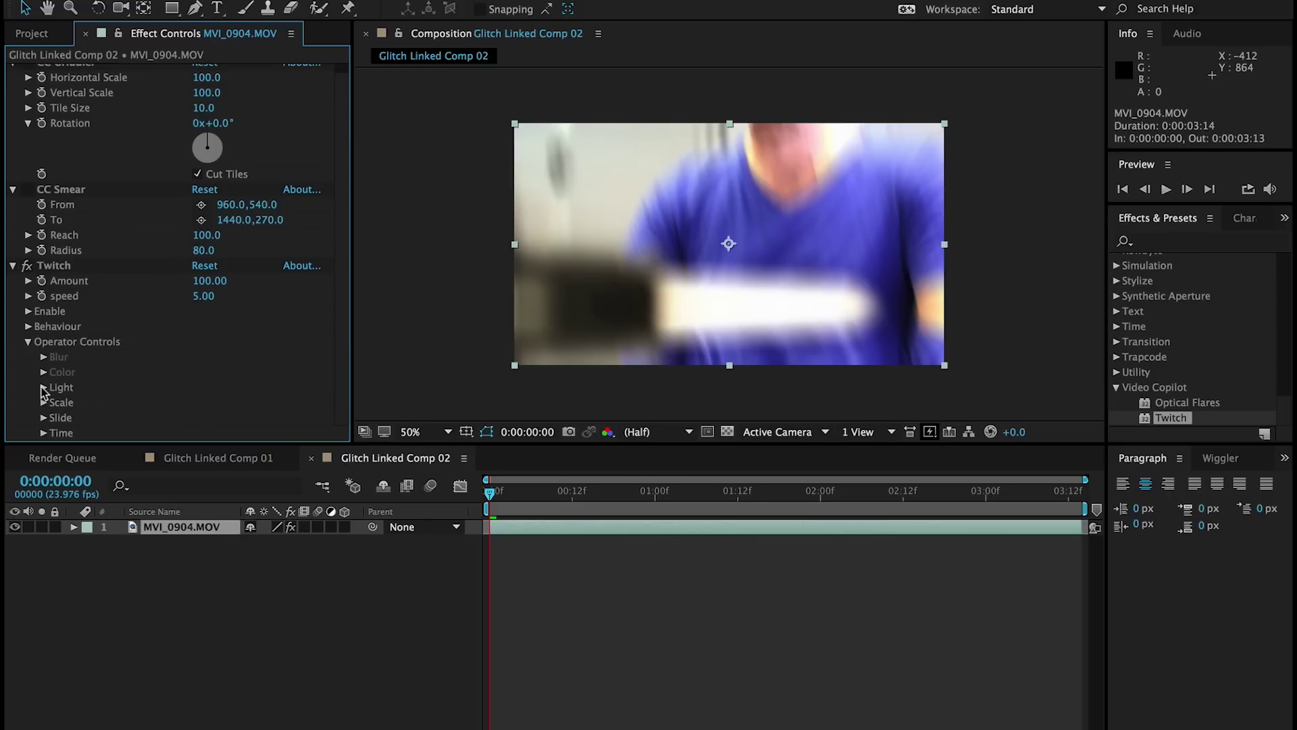
# Set Twitch's Light Amount to 15 and Scale Amount to 5.
pyautogui.click(43, 387)
pyautogui.scroll(-5, 180, 386)
pyautogui.click(206, 340)
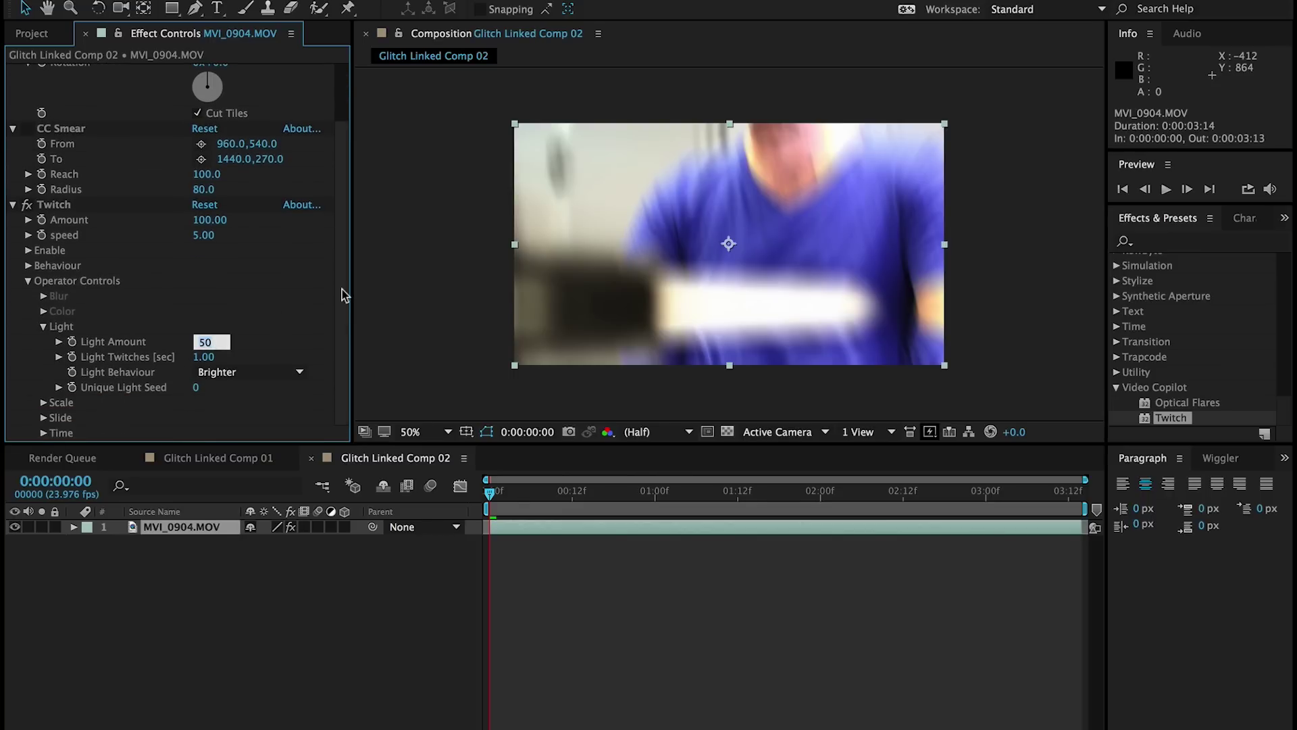
pyautogui.write('15')
pyautogui.press('Return')
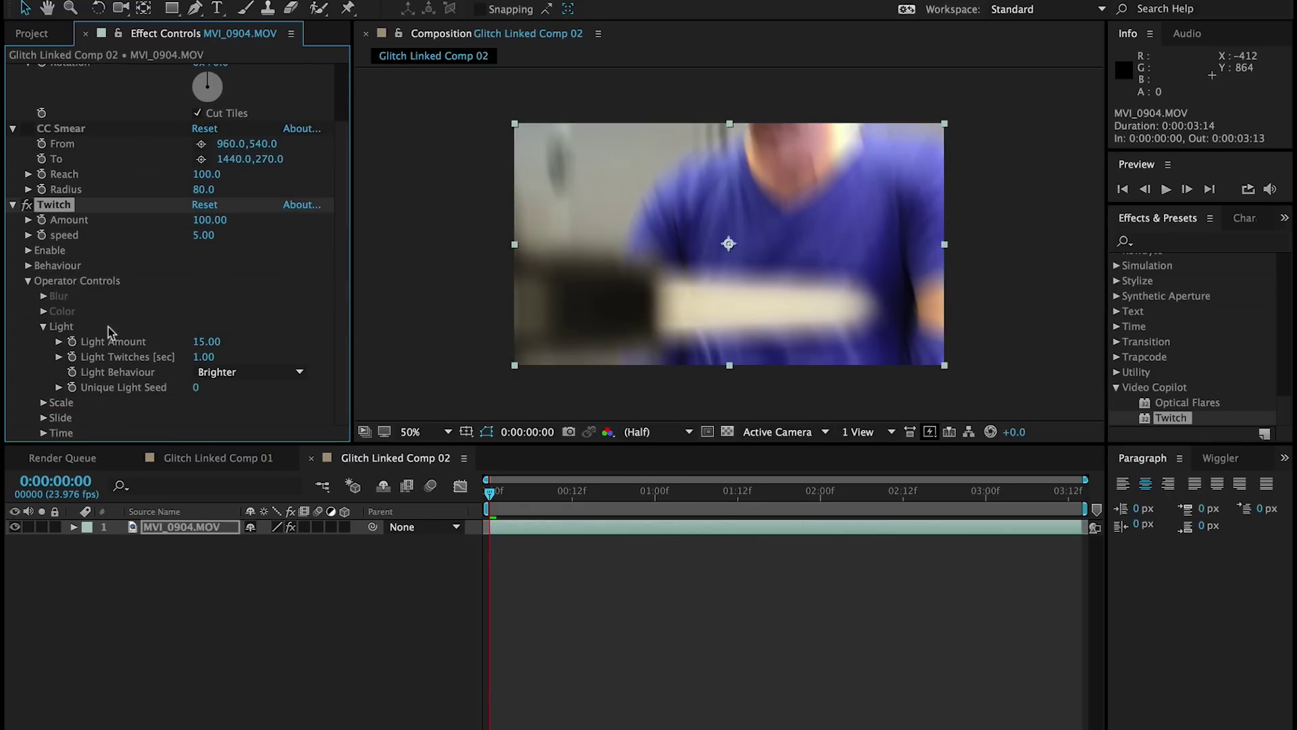
pyautogui.click(44, 327)
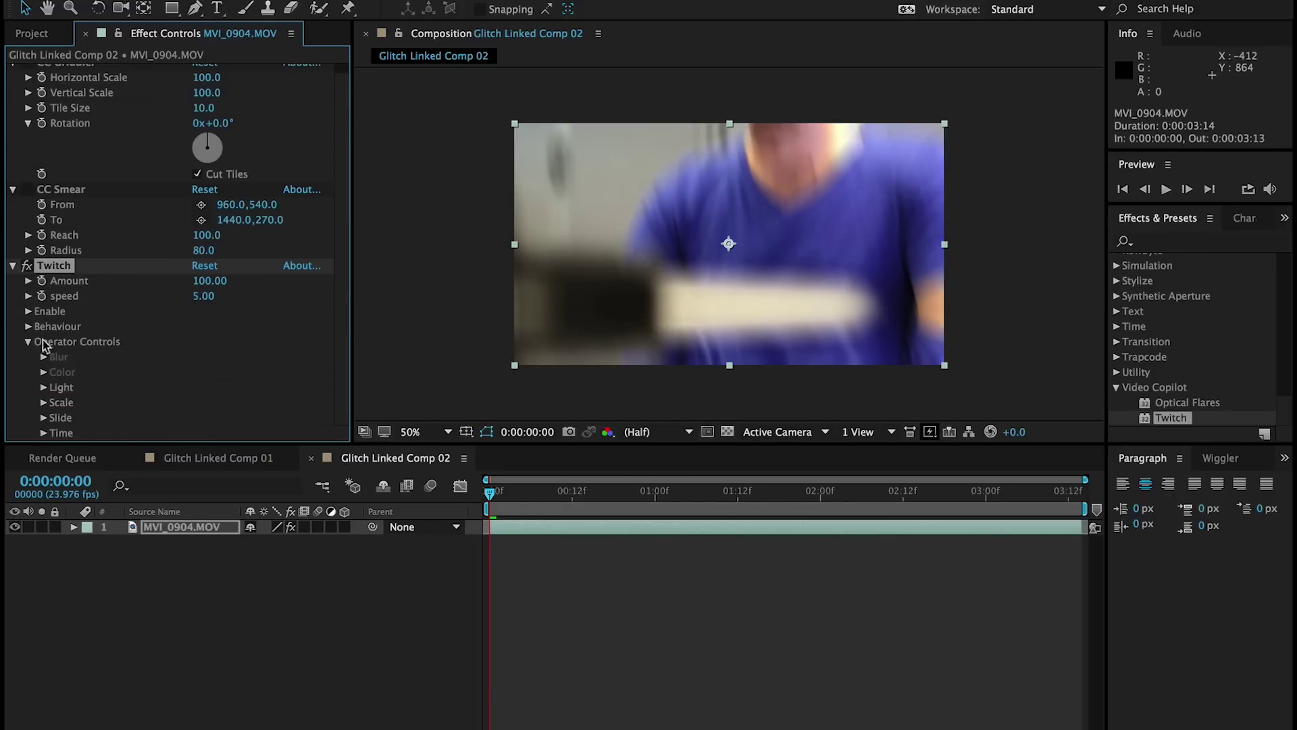
pyautogui.click(44, 403)
pyautogui.click(204, 357)
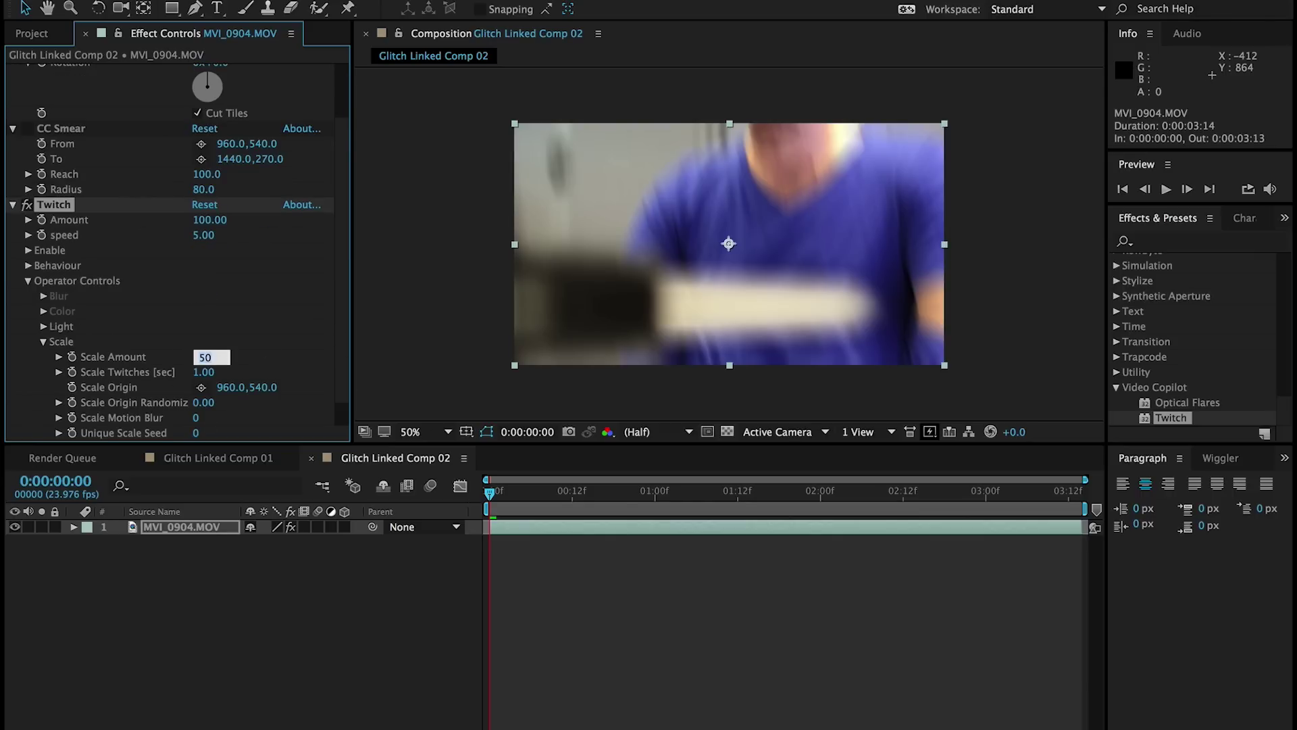
pyautogui.write('15')
pyautogui.press('Return')
pyautogui.click(204, 356)
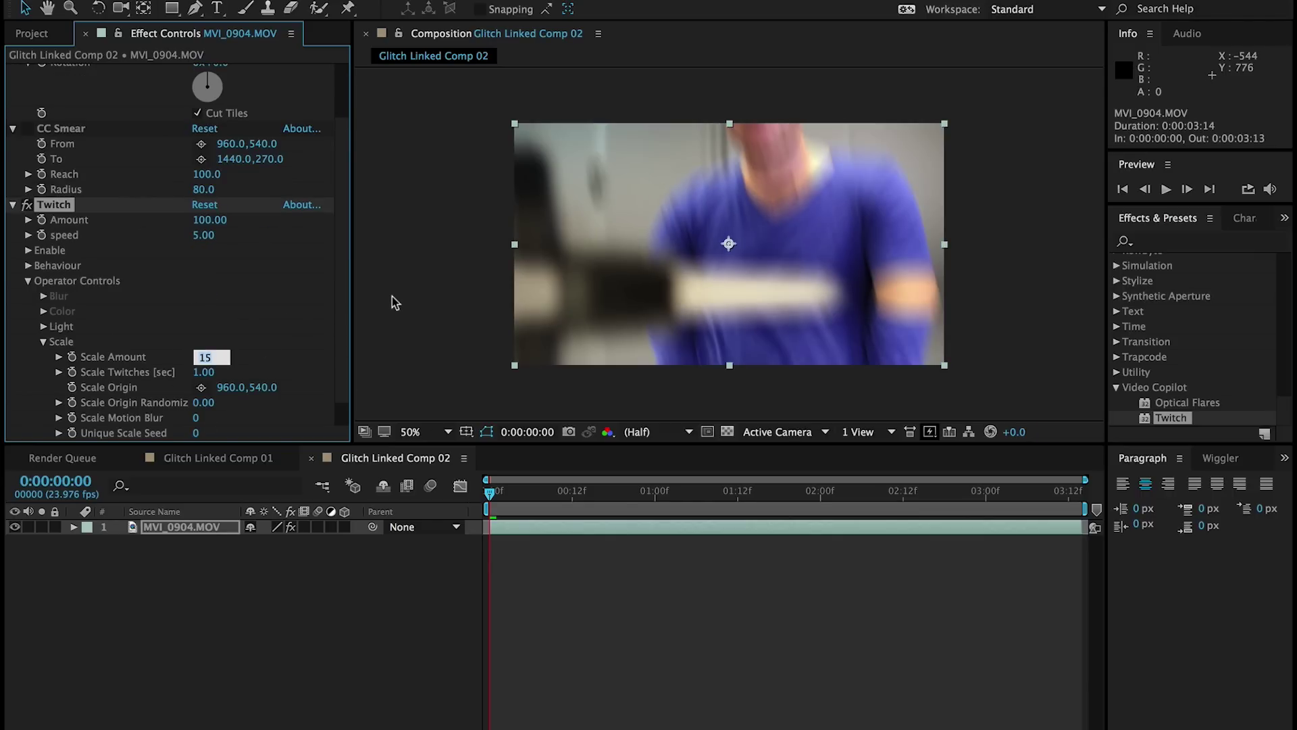
pyautogui.write('5')
pyautogui.press('Return')
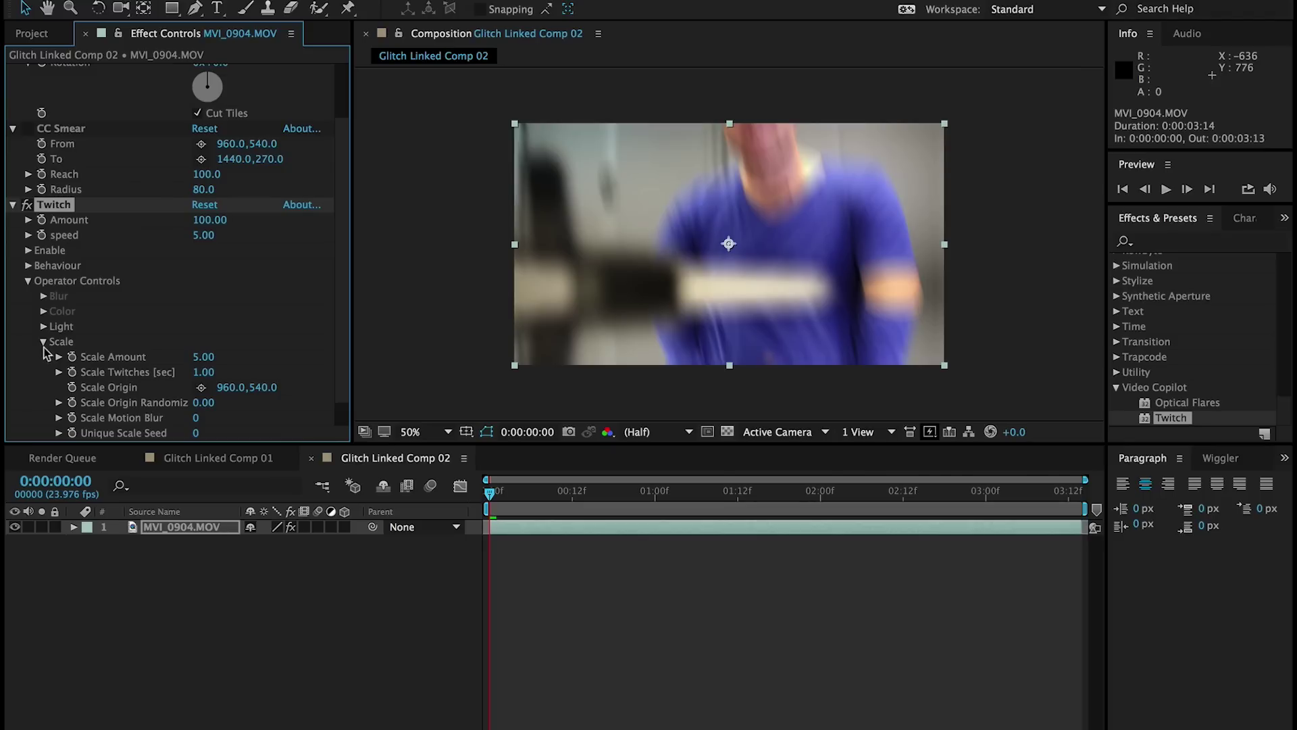
pyautogui.click(43, 342)
# Set Twitch's Slide Amount to 15 and Slide RGB Split to 40.
pyautogui.click(43, 417)
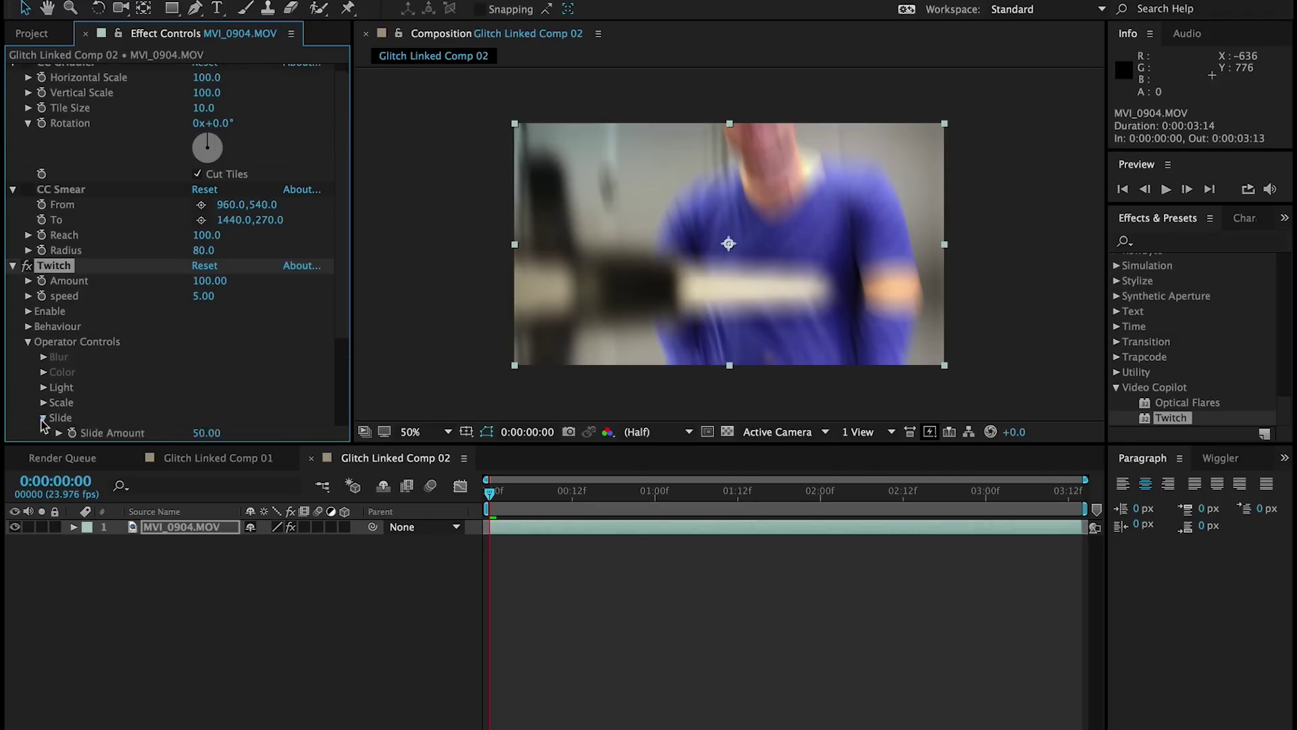
pyautogui.scroll(-3, 169, 352)
pyautogui.click(204, 326)
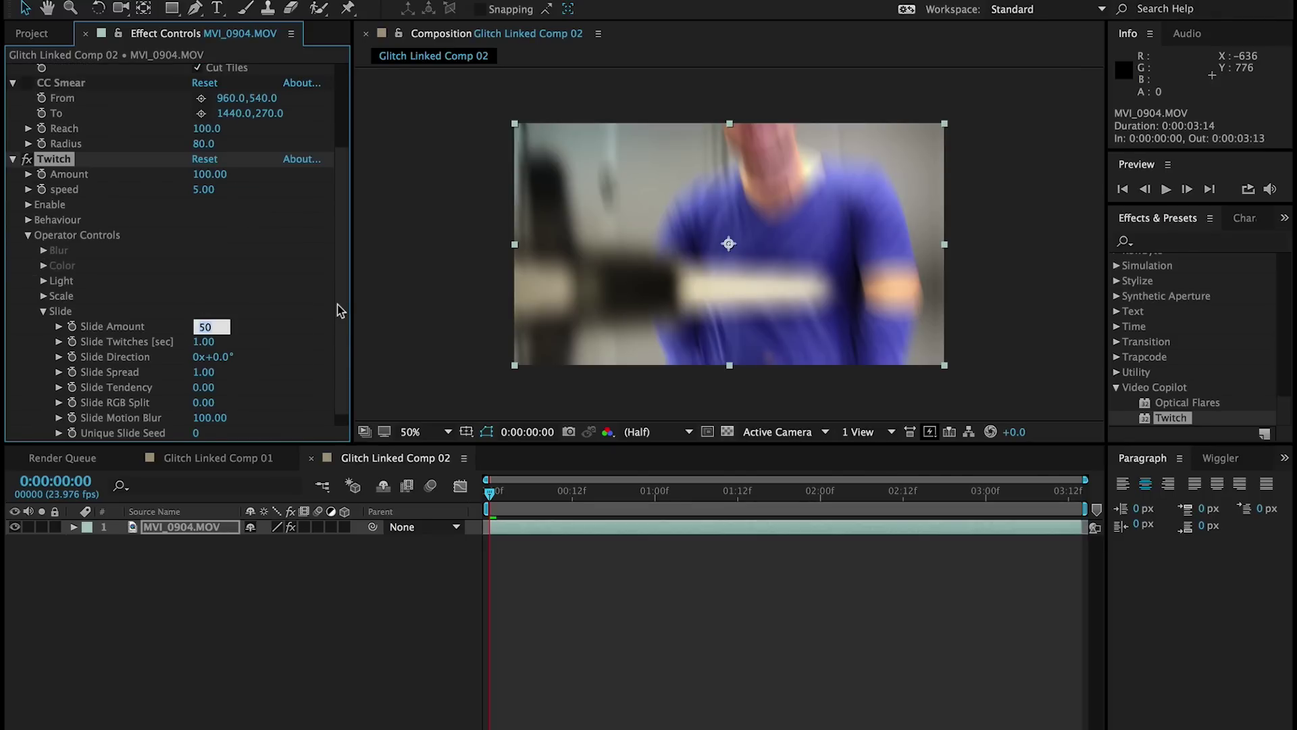
pyautogui.write('25')
pyautogui.press('Return')
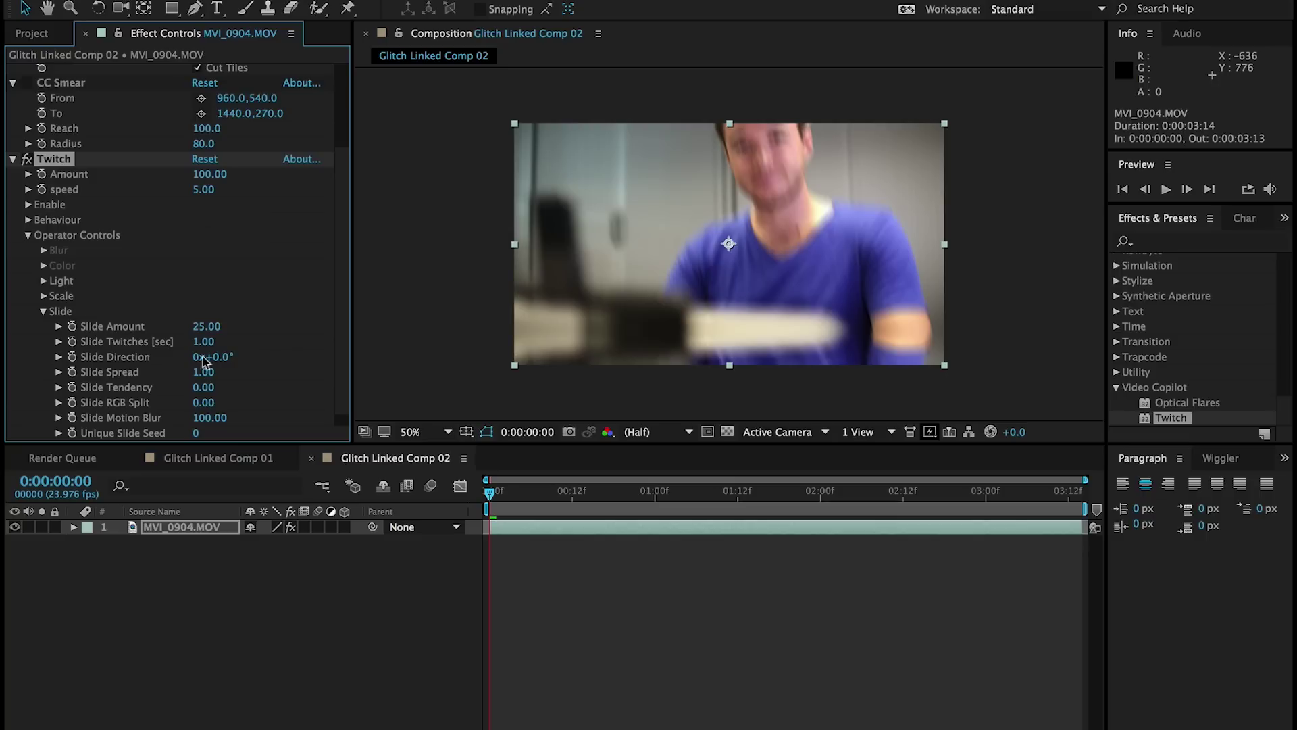
pyautogui.click(197, 328)
pyautogui.write('15')
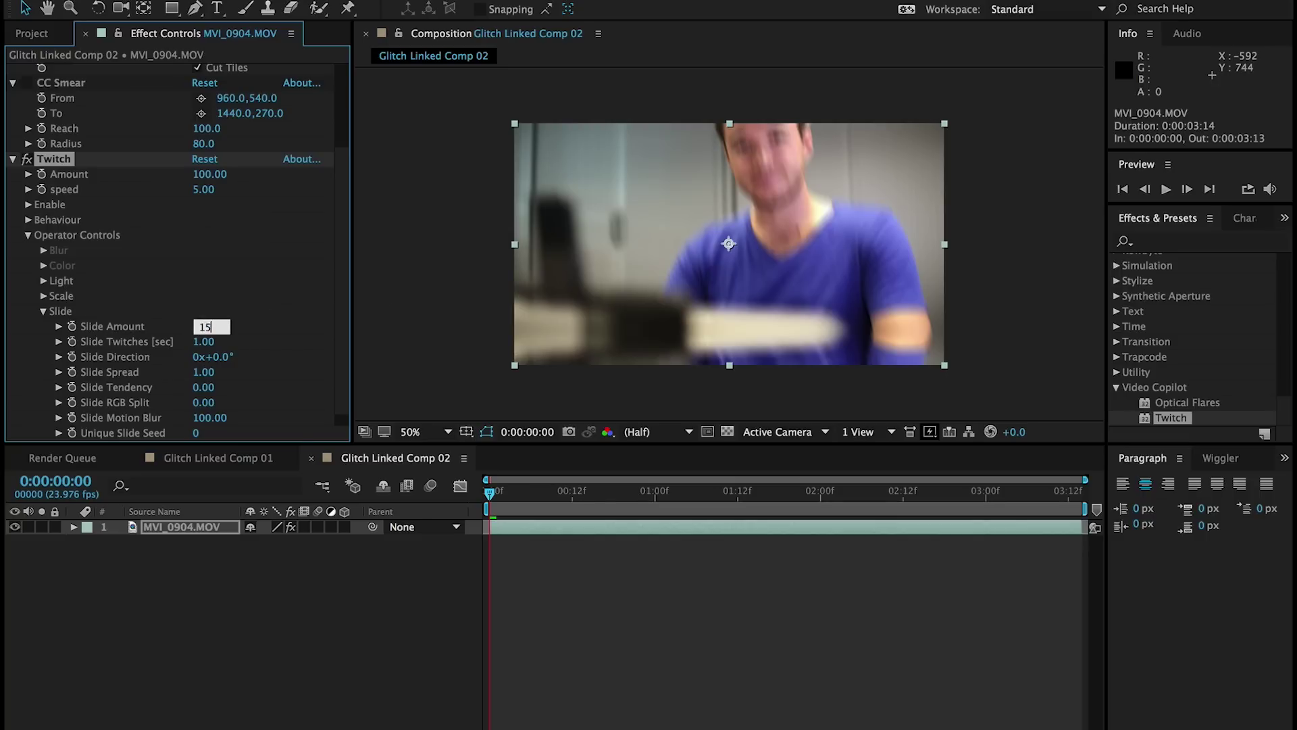
pyautogui.press('Return')
pyautogui.click(206, 403)
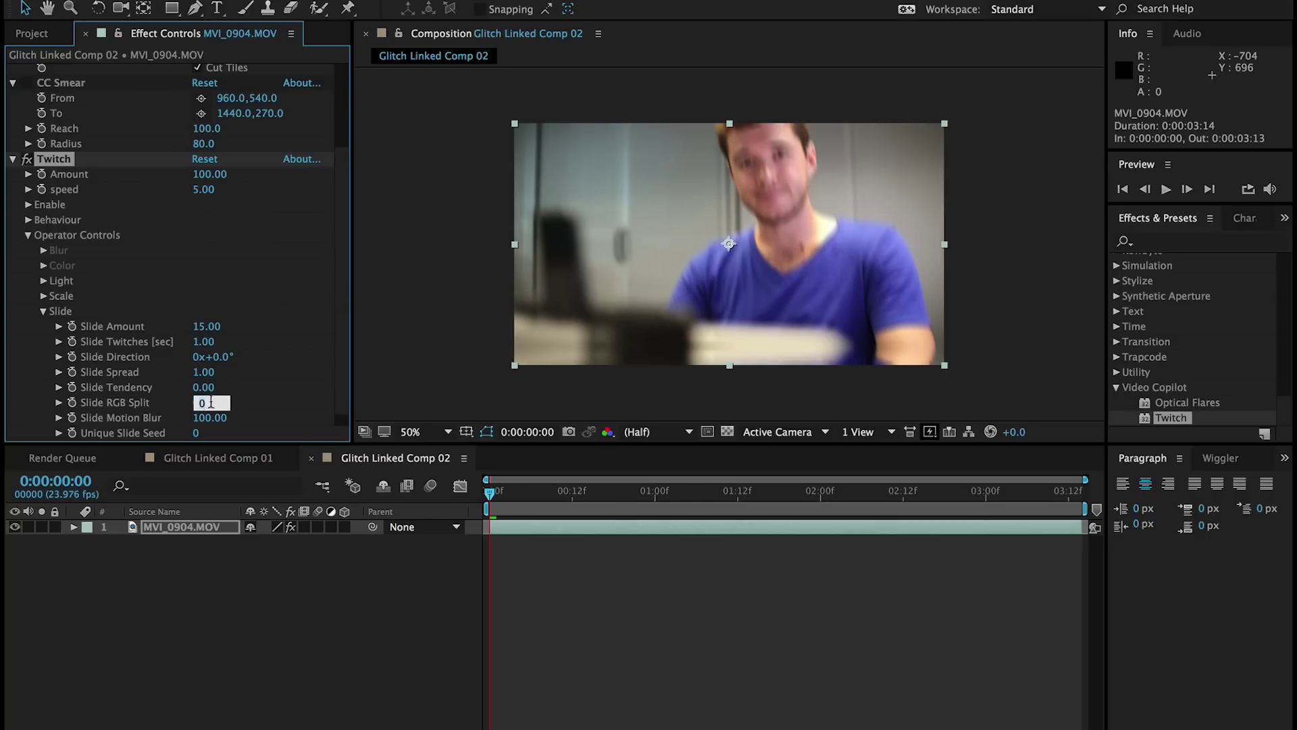
pyautogui.write('40')
pyautogui.press('Return')
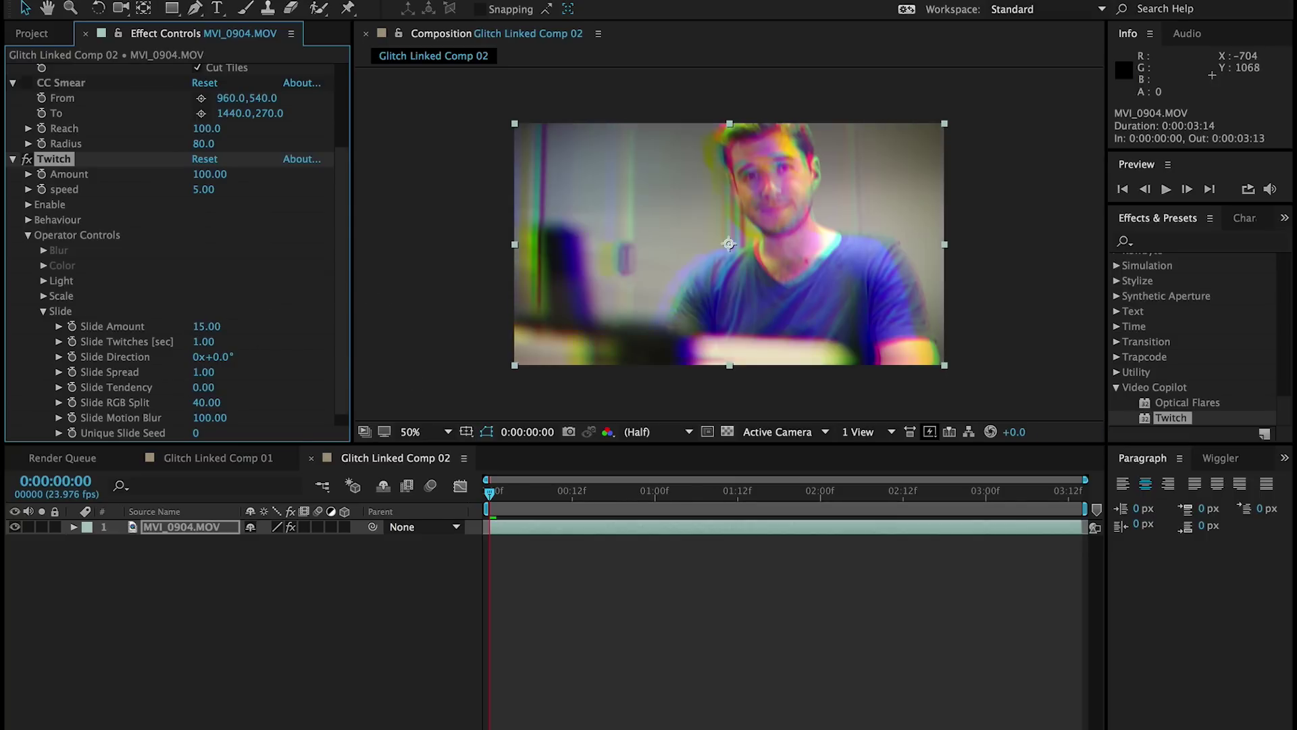
pyautogui.click(43, 311)
# Set Time Amount to 40 with Time Direction kept at Both, then collapse the operator controls.
pyautogui.click(43, 433)
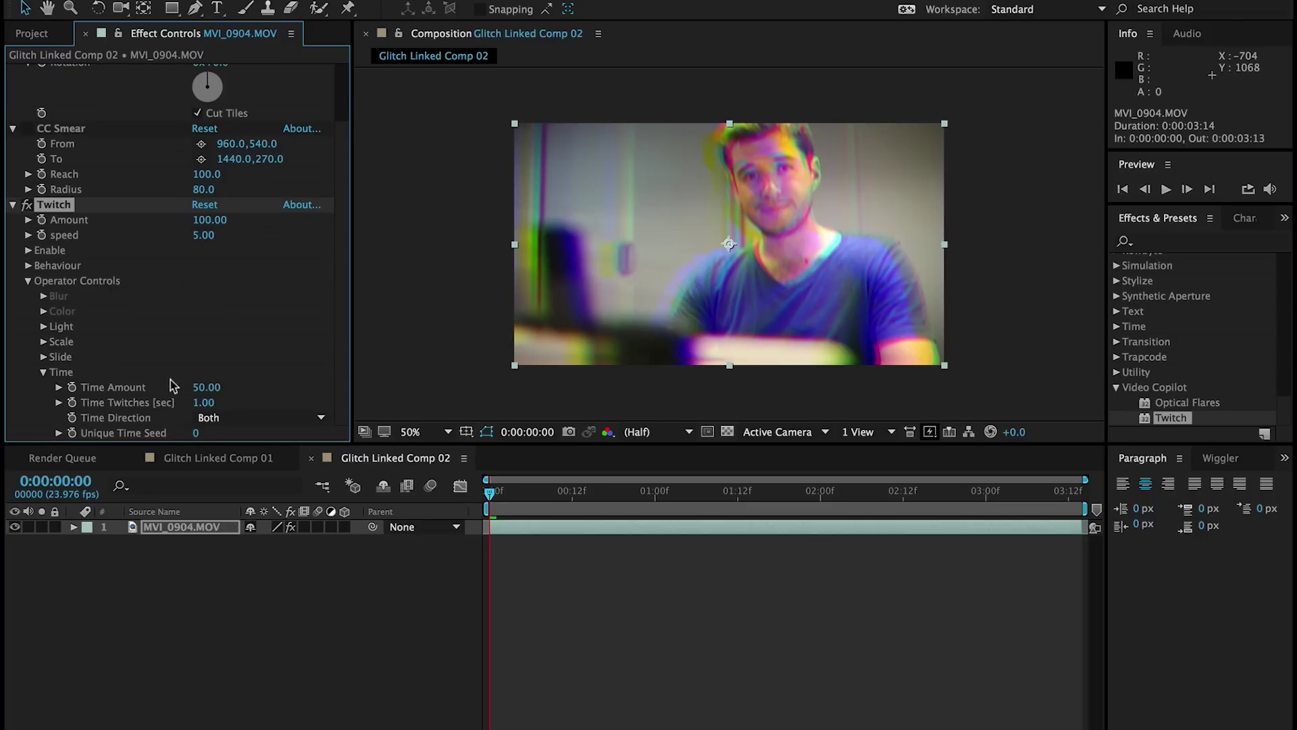
pyautogui.click(203, 388)
pyautogui.write('40')
pyautogui.press('Return')
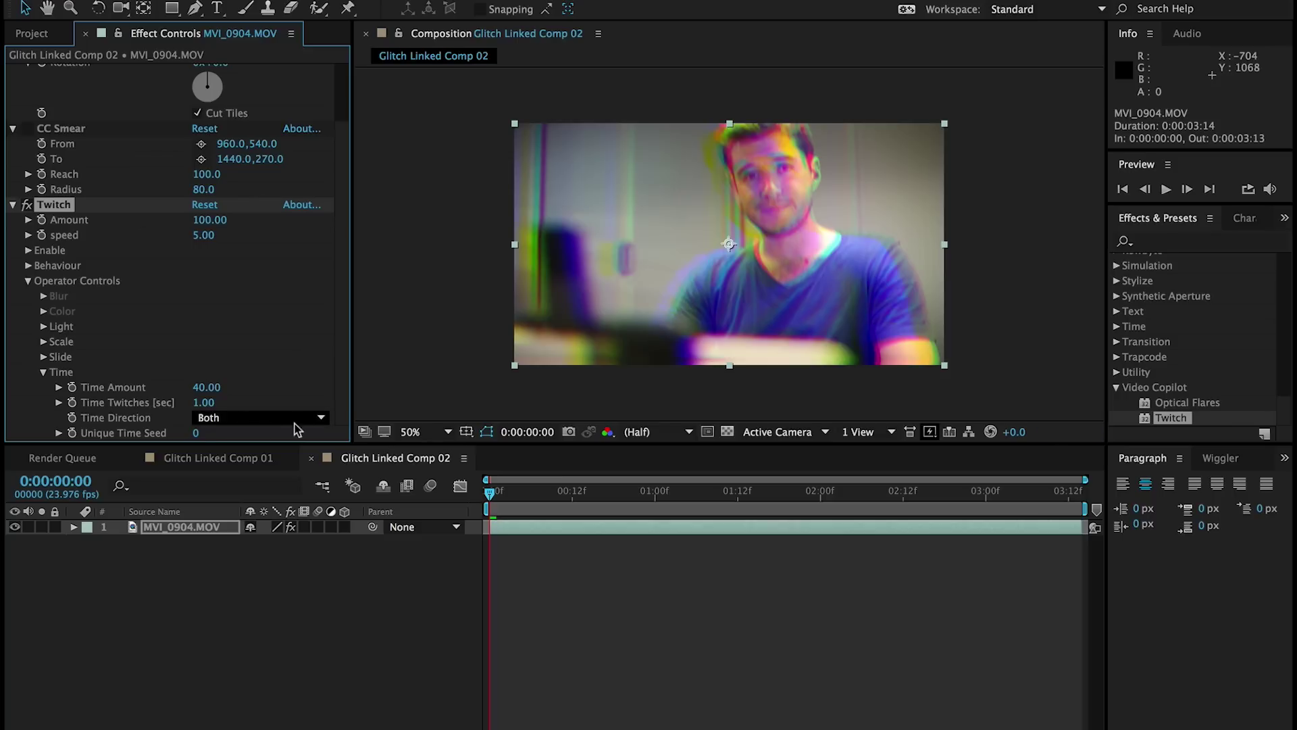
pyautogui.click(202, 419)
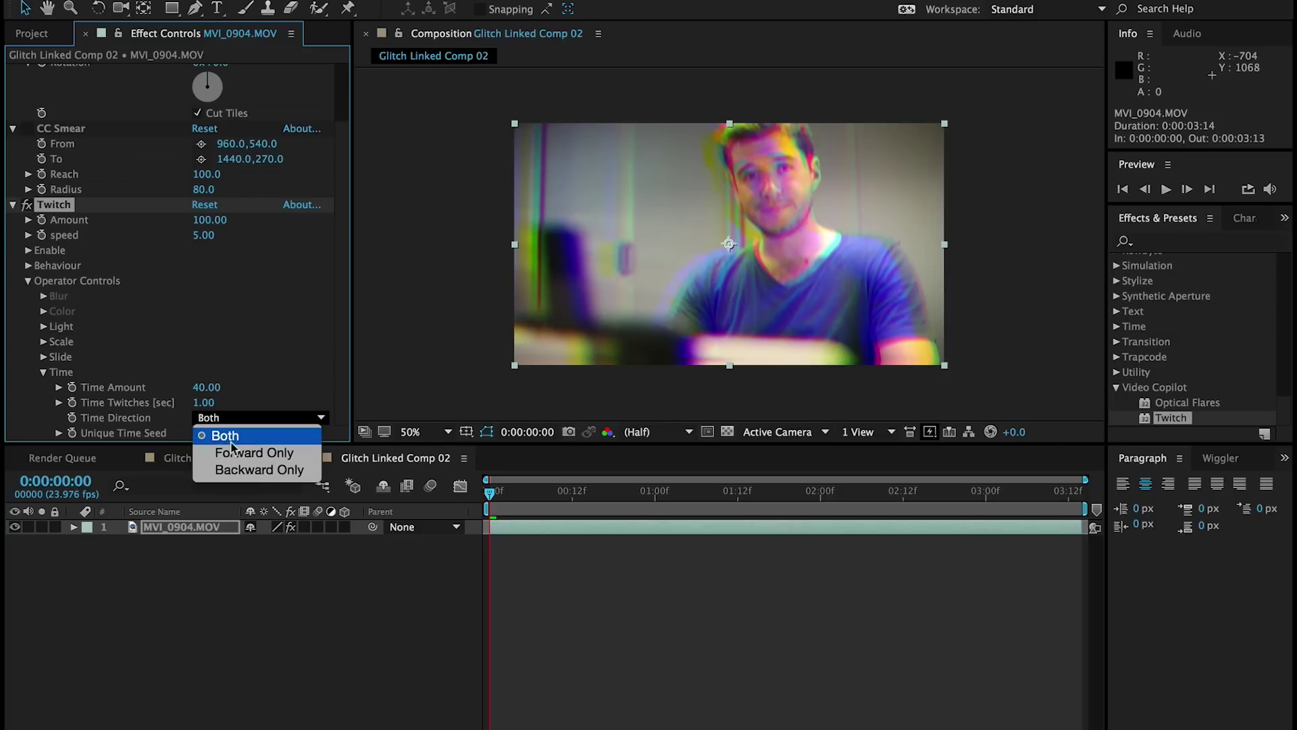
pyautogui.click(273, 355)
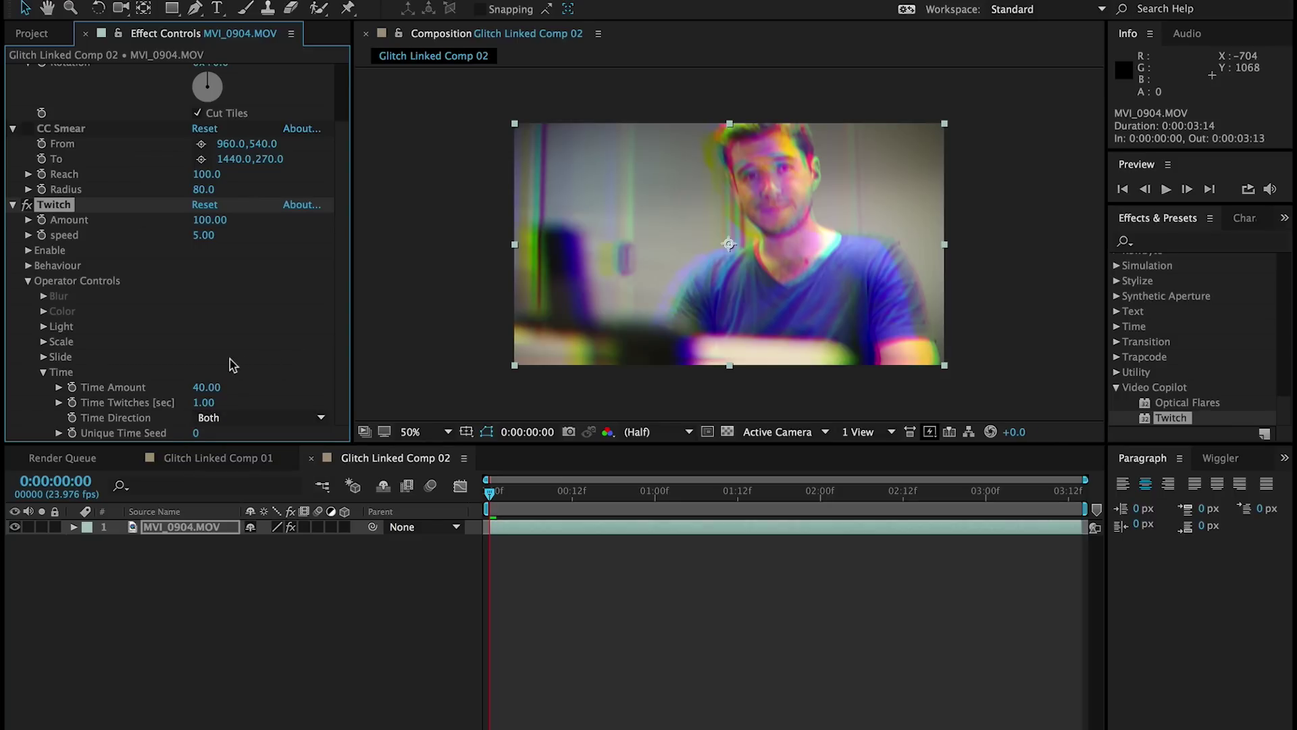
pyautogui.click(43, 373)
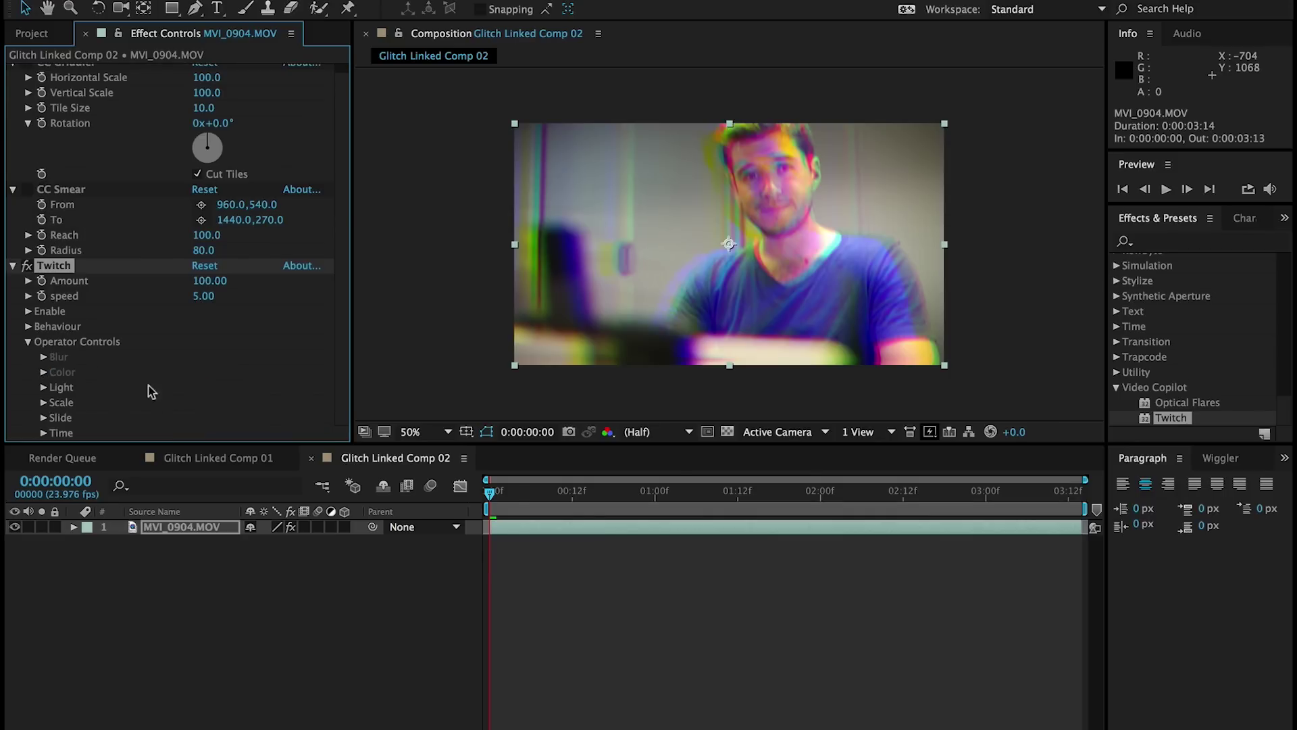
pyautogui.click(28, 341)
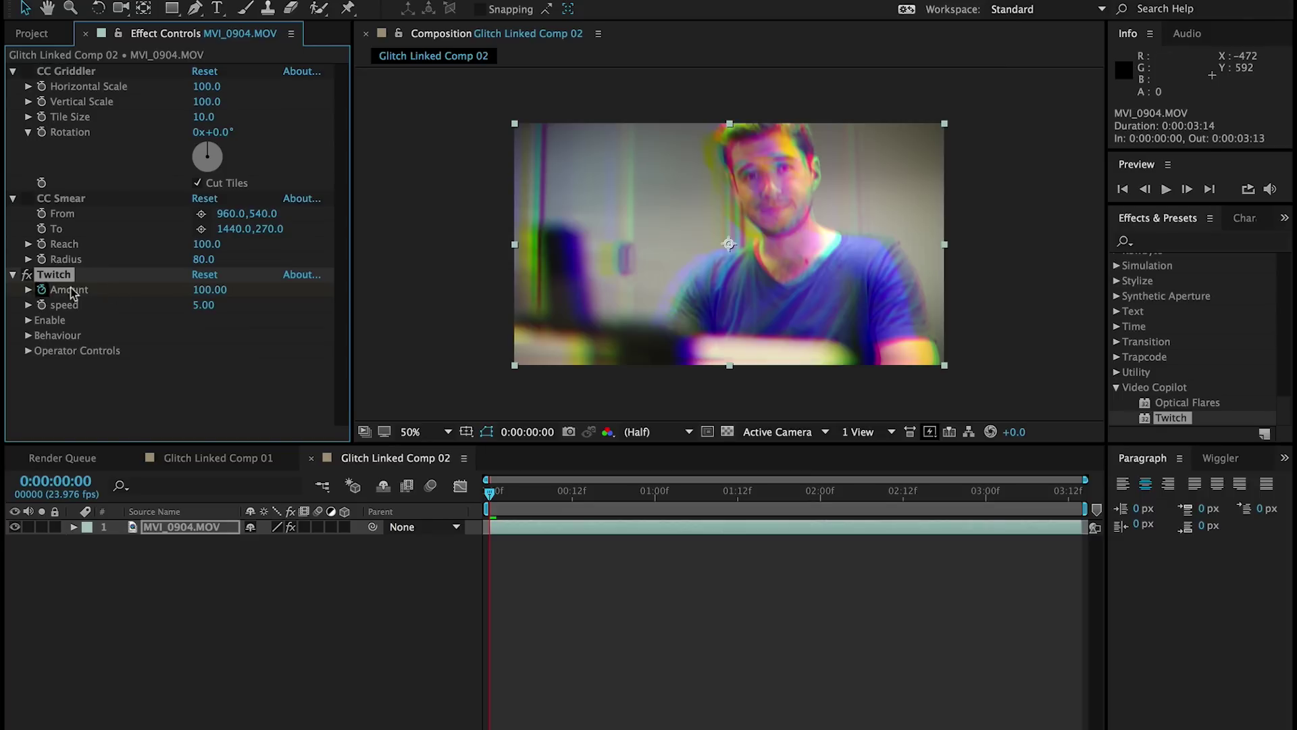
# Set a Twitch Amount keyframe of 100 at 0:00:00:00 and select the video layer.
pyautogui.click(42, 290)
pyautogui.click(205, 528)
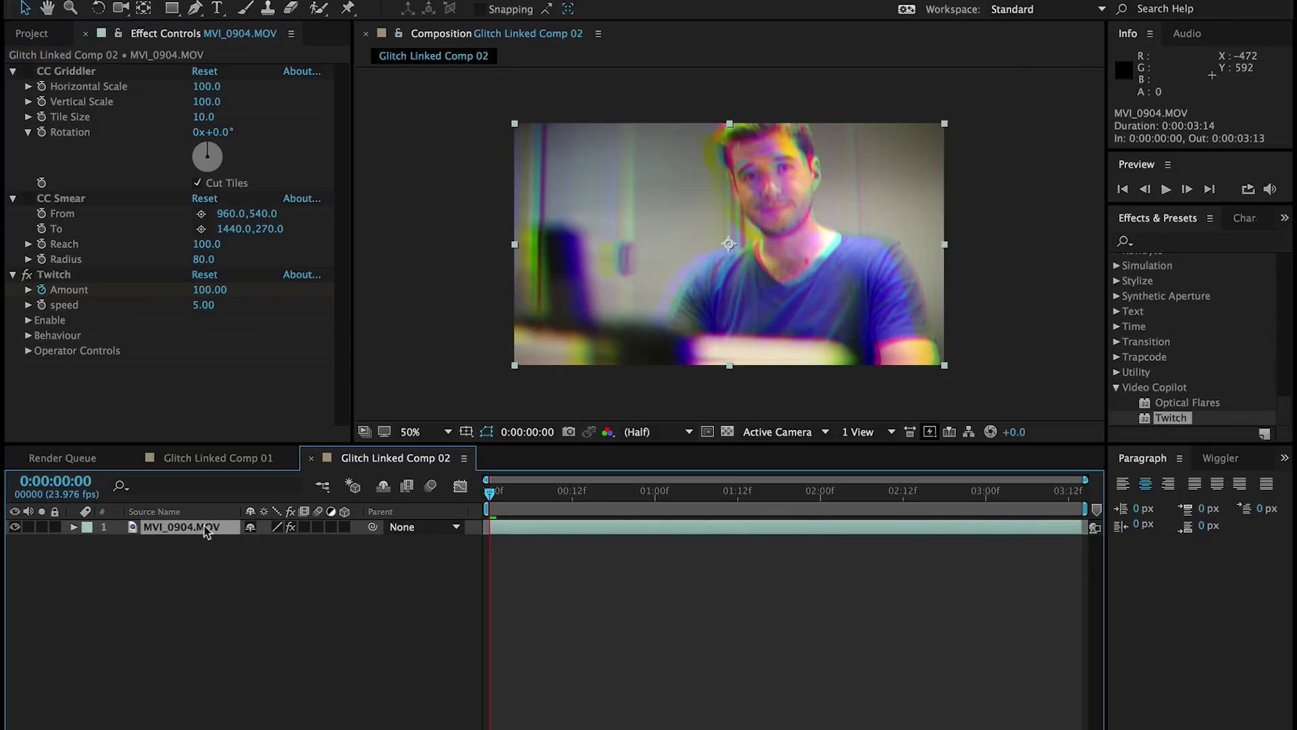
# Key Twitch Amount to 0 at frame 0 and 100 at frame 1.
pyautogui.press('u')
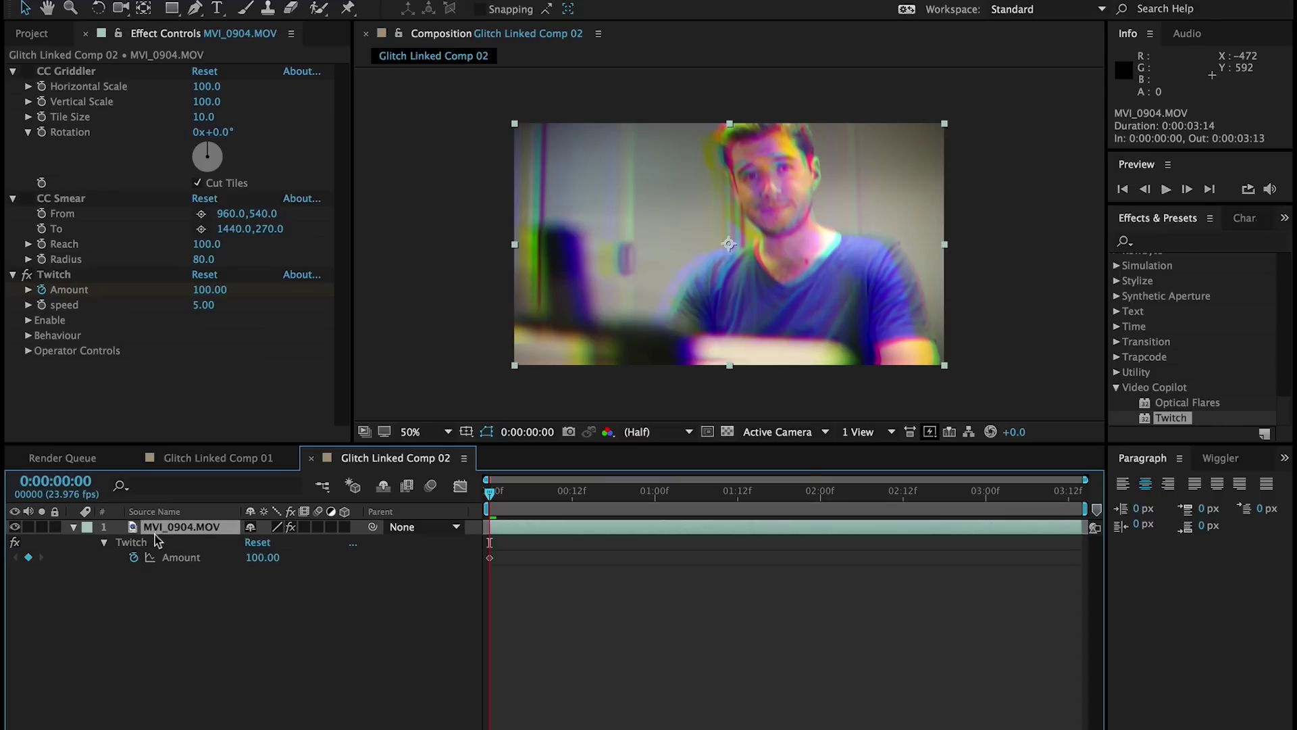
pyautogui.click(182, 559)
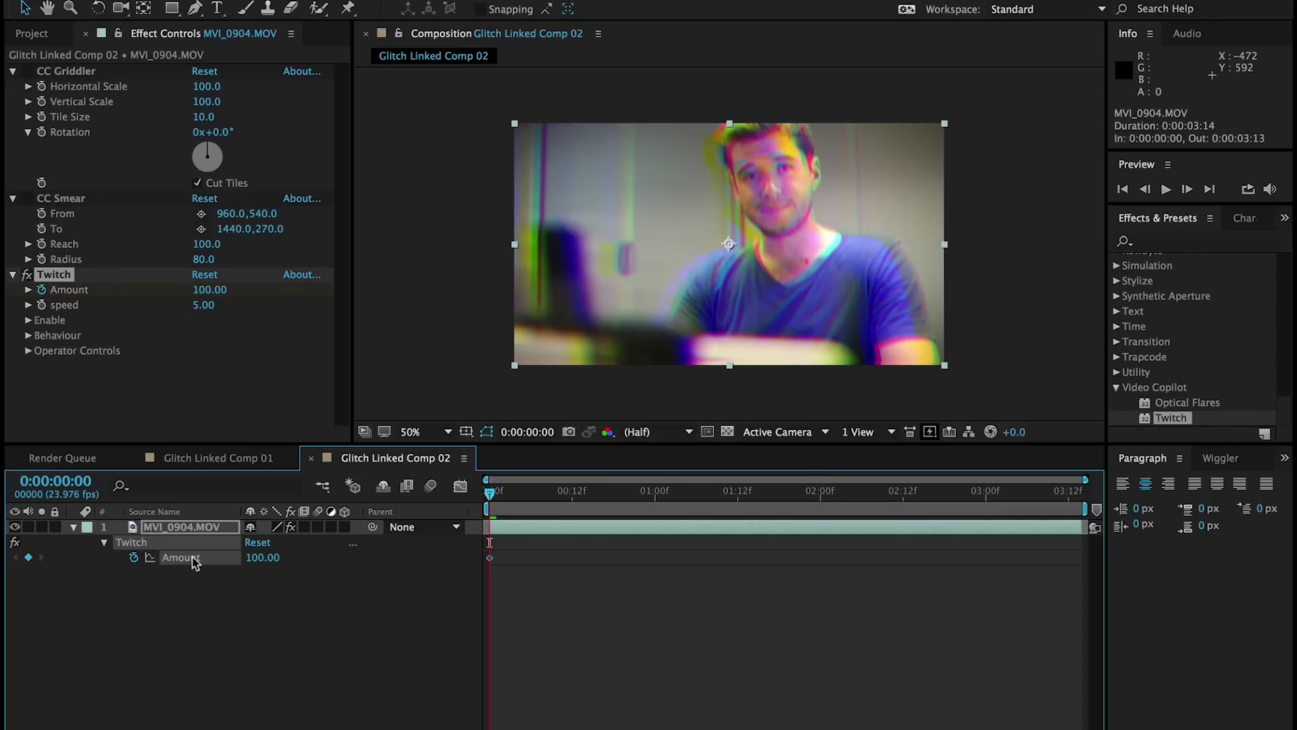
pyautogui.click(280, 557)
pyautogui.write('0')
pyautogui.press('Return')
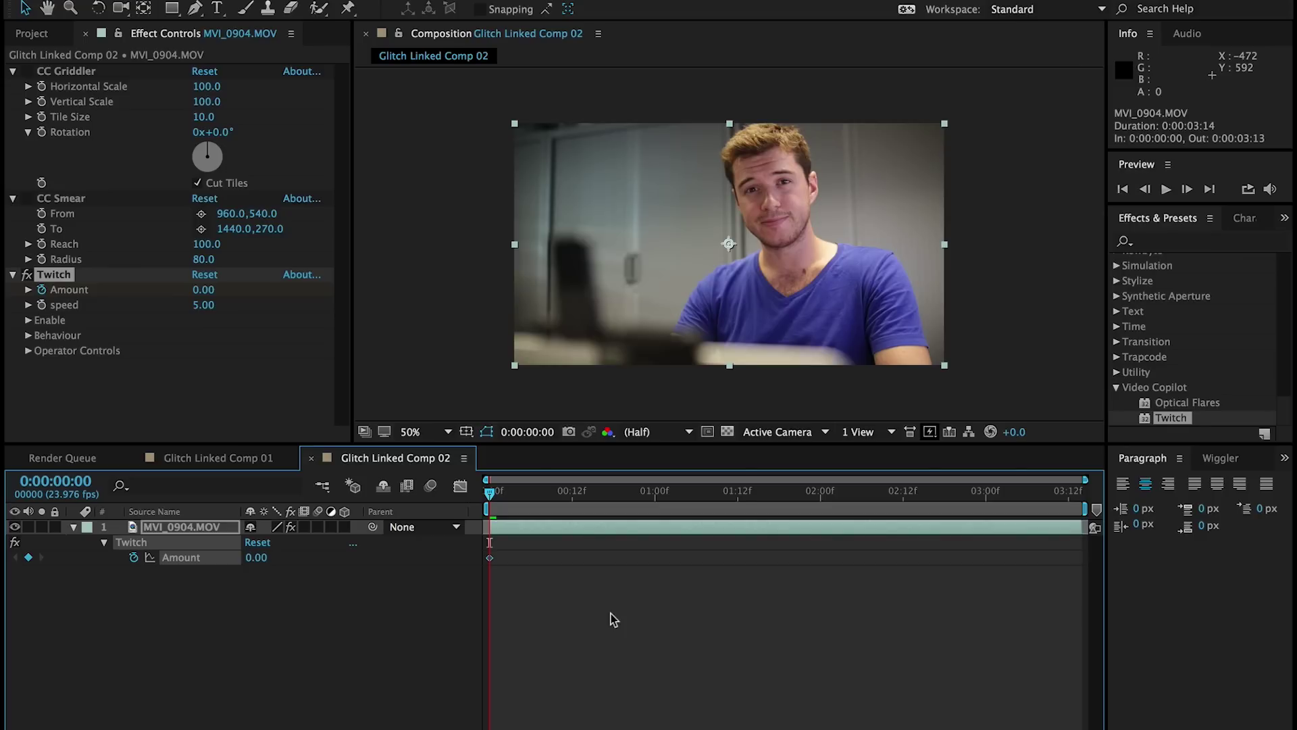
pyautogui.press('pagedown')
pyautogui.click(255, 558)
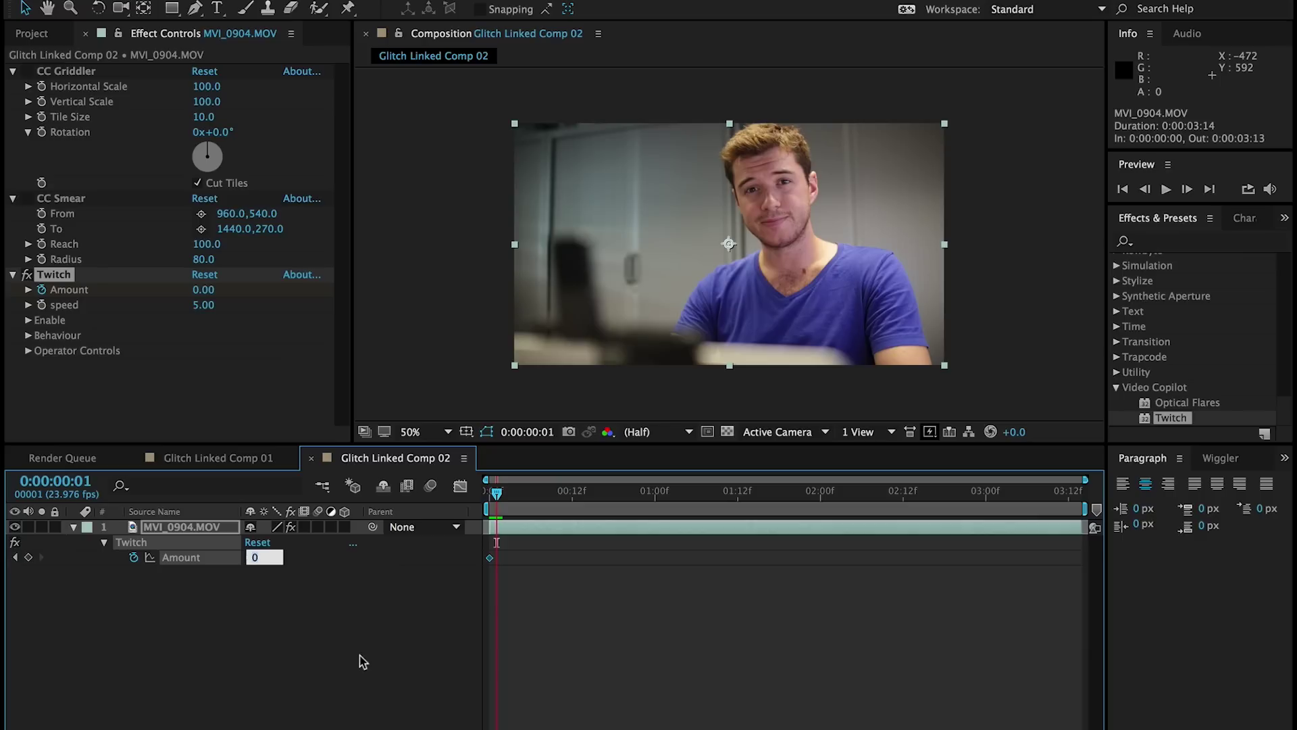
pyautogui.write('100')
pyautogui.press('Return')
# Step between the first frames to compare the clean and glitched frames.
pyautogui.press('pageup')
pyautogui.press('pagedown')
pyautogui.press('pageup')
pyautogui.press('pageup')
pyautogui.press('pagedown')
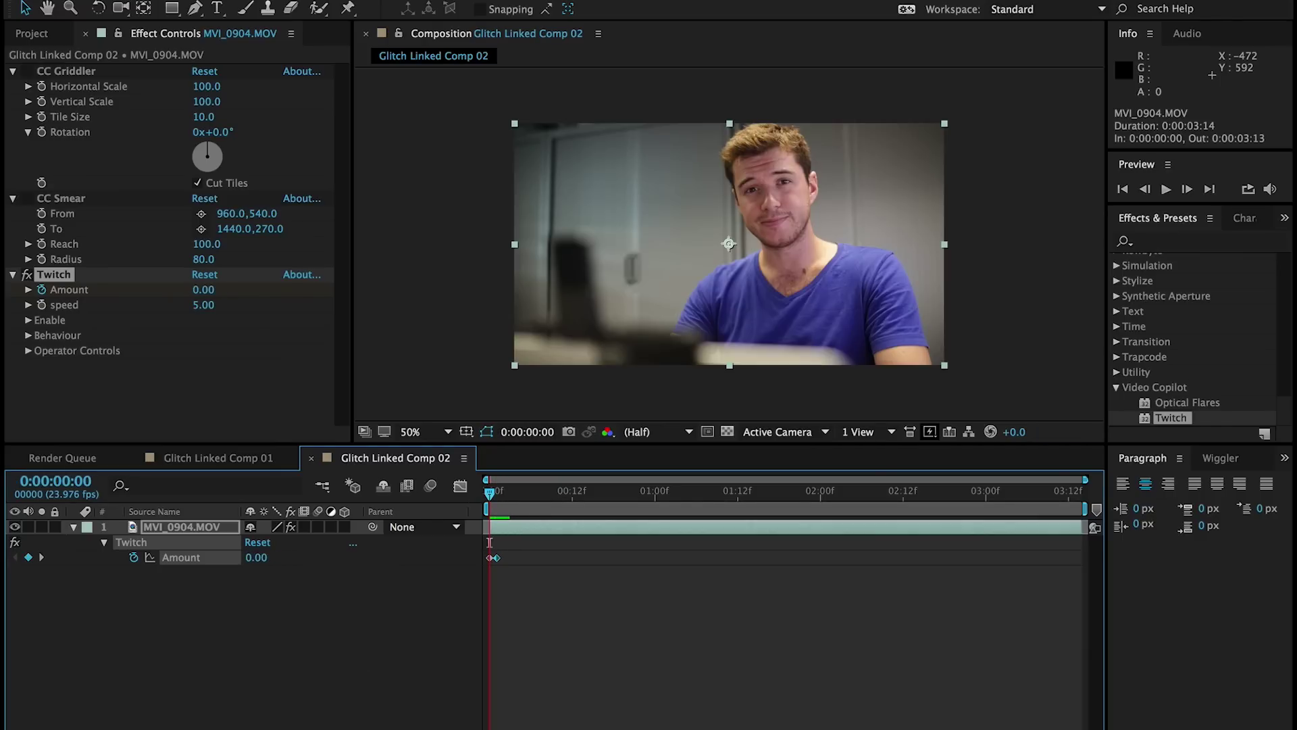
pyautogui.press('pagedown')
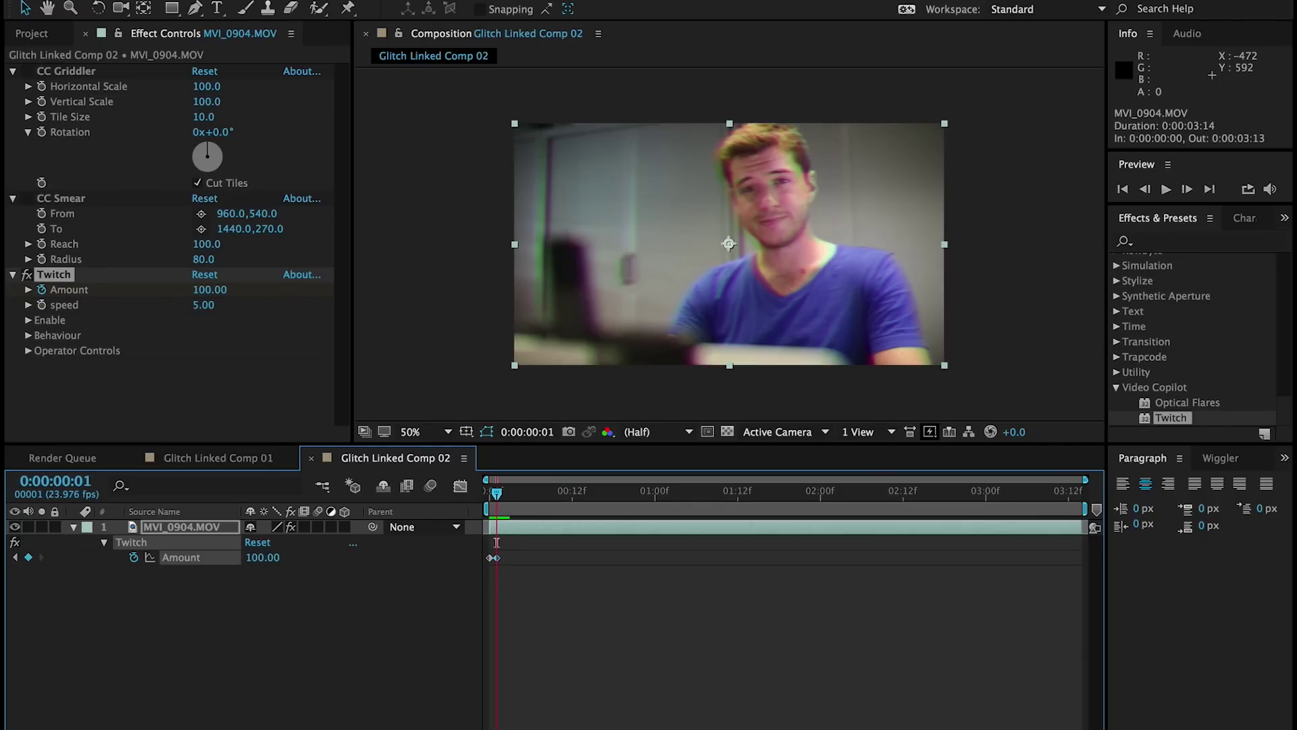
pyautogui.moveTo(496, 542)
pyautogui.mouseDown()
pyautogui.moveTo(537, 541)
pyautogui.moveTo(496, 542)
pyautogui.mouseUp()
# Add a Twitch Amount keyframe of 5 at frame 4.
pyautogui.click(493, 557)
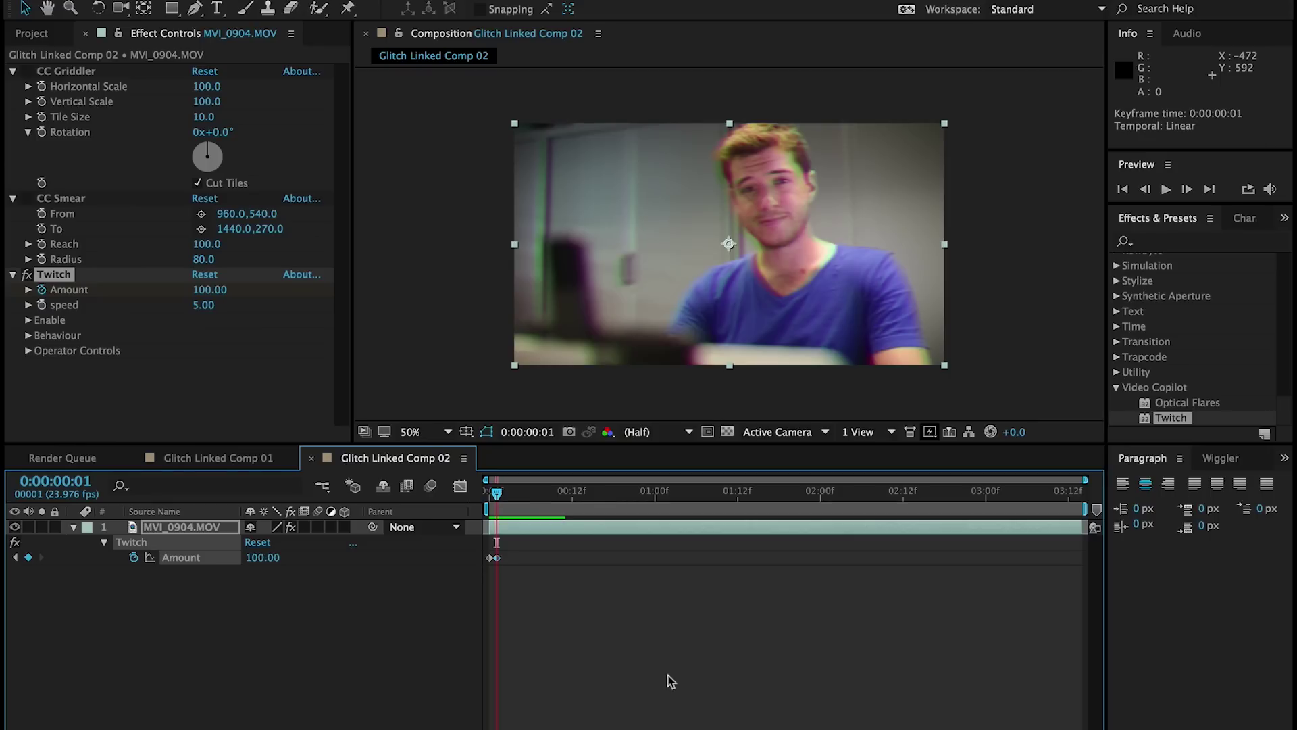
pyautogui.press('pagedown')
pyautogui.press('pagedown')
pyautogui.press('pagedown')
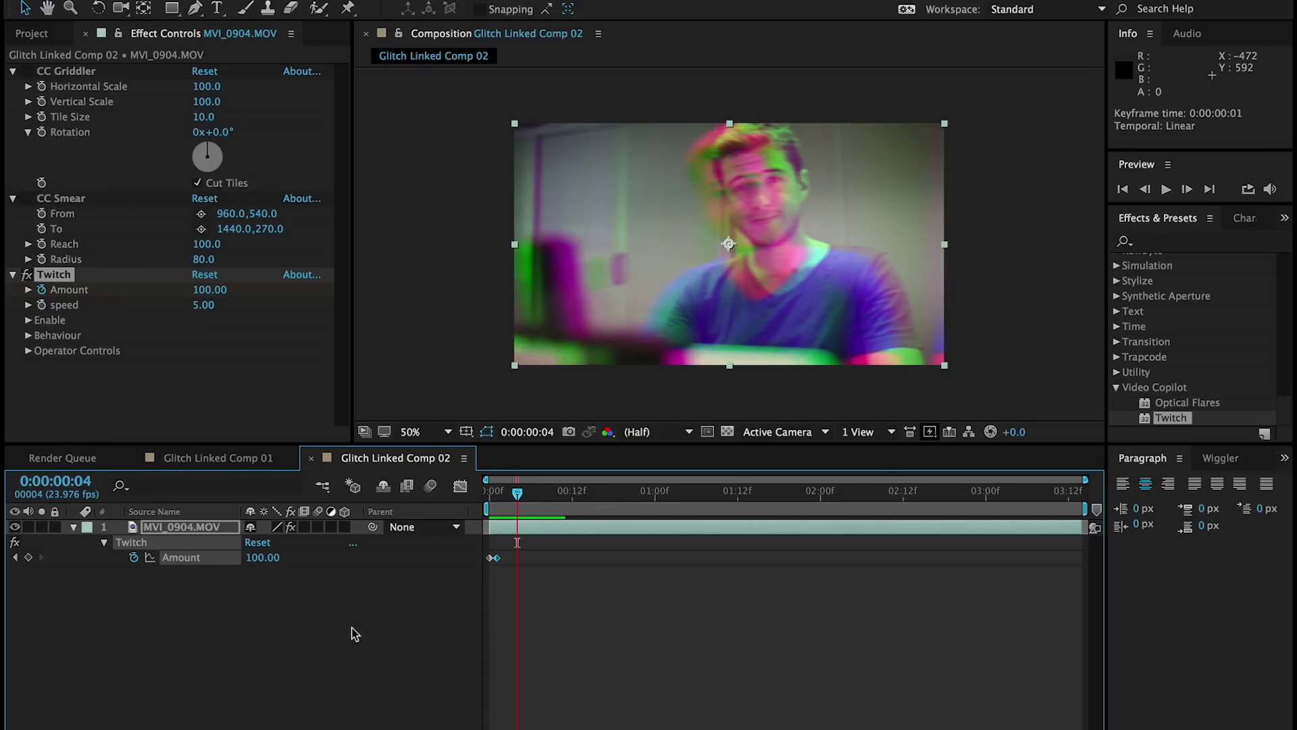
pyautogui.click(256, 558)
pyautogui.write('0')
pyautogui.press('Return')
pyautogui.click(256, 558)
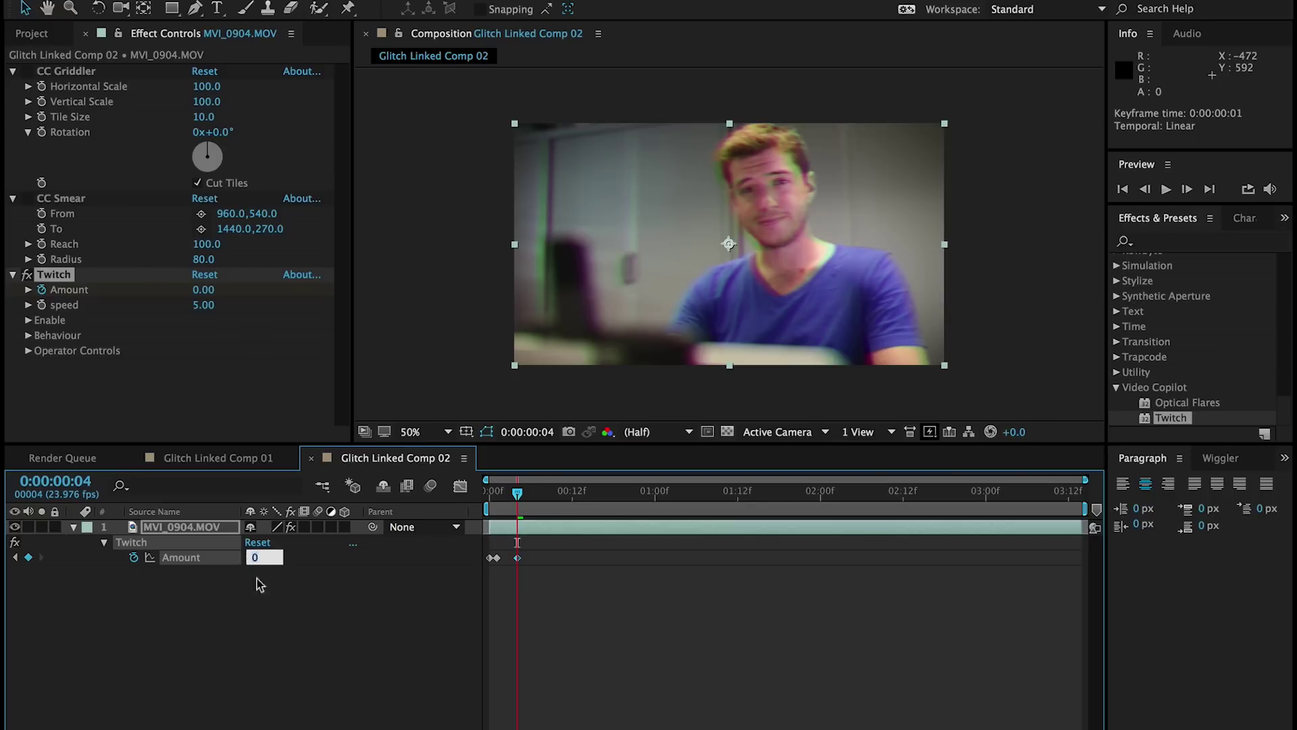
pyautogui.write('5')
pyautogui.press('Return')
pyautogui.moveTo(517, 493); pyautogui.dragTo(658, 498)
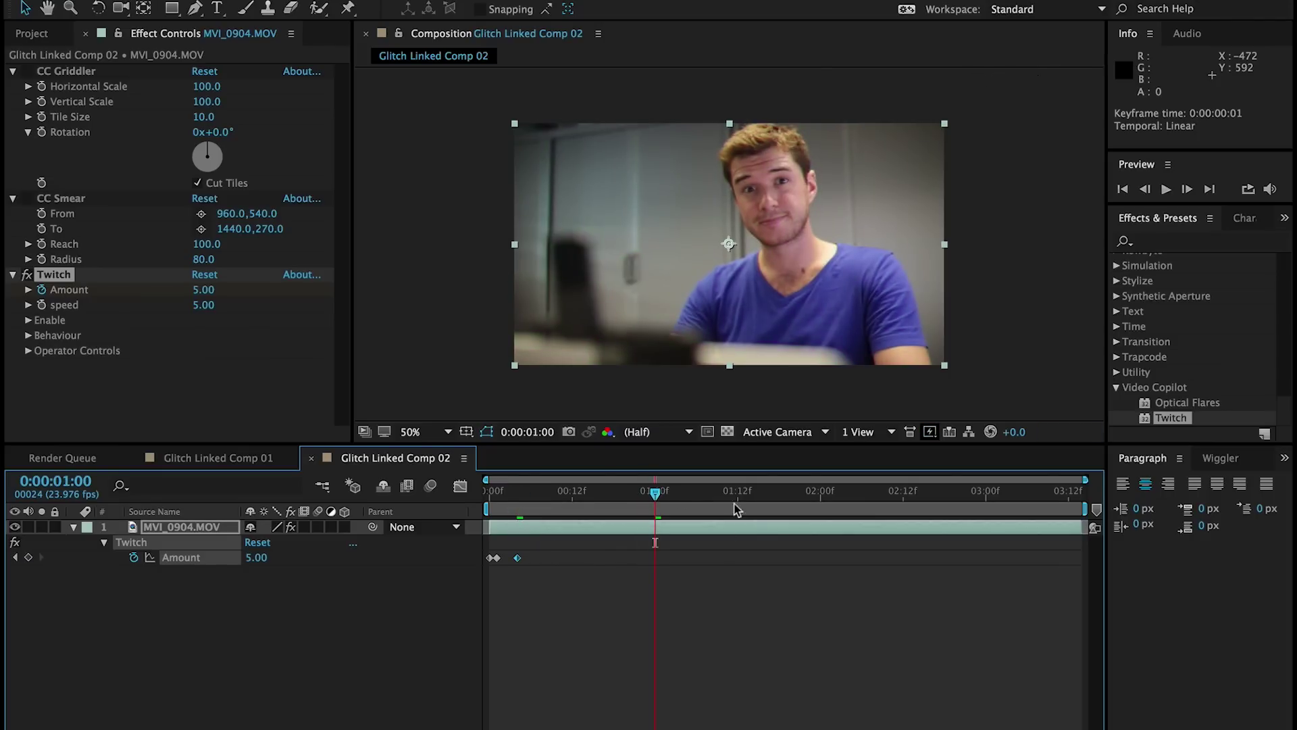
# Copy the three Amount keyframes, paste them at 1 second and shift one to 01:03f.
pyautogui.moveTo(529, 582); pyautogui.dragTo(485, 552)
pyautogui.hotkey('ctrl', 'c')
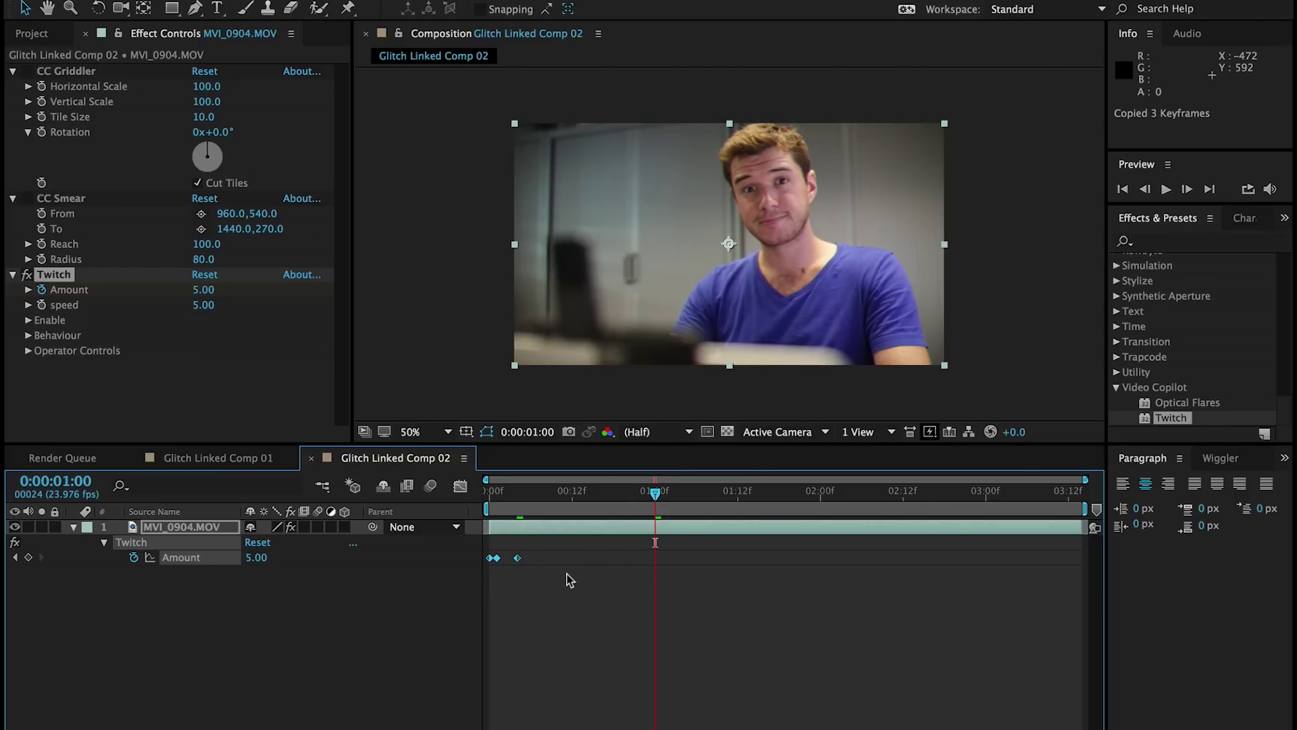
pyautogui.hotkey('ctrl', 'v')
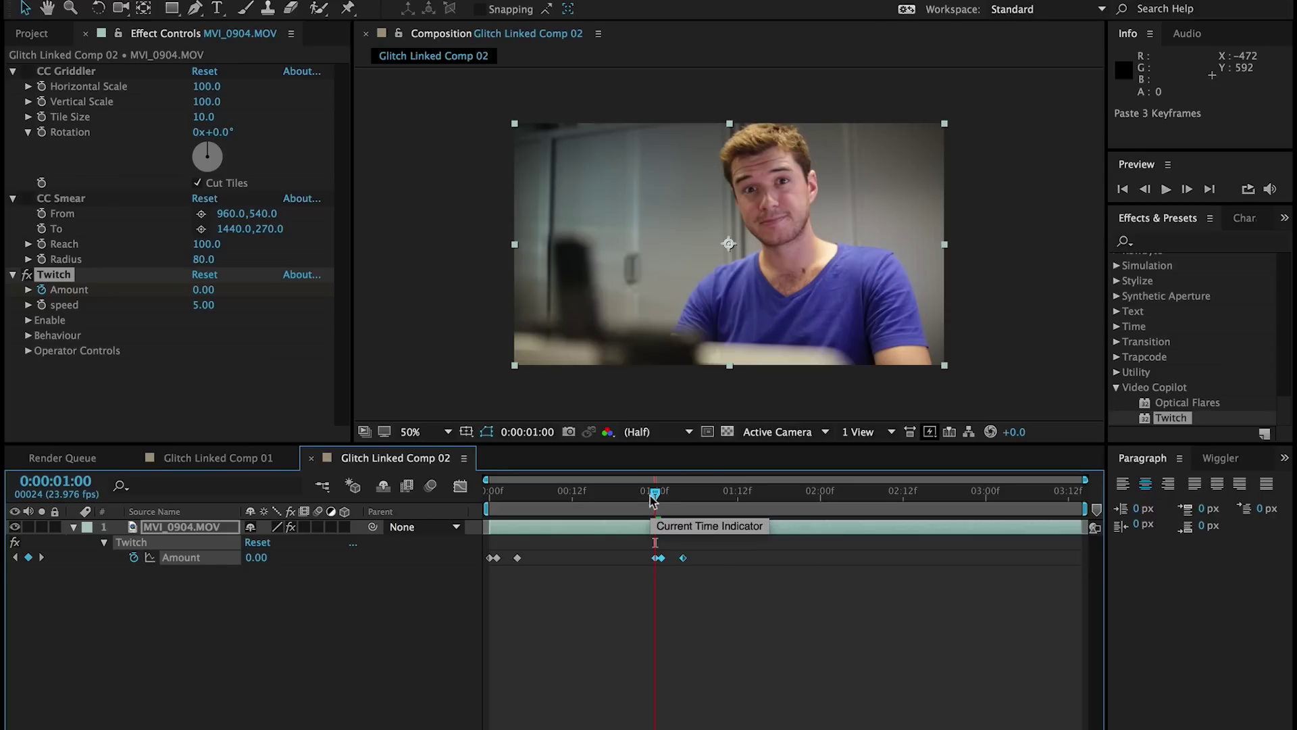
pyautogui.moveTo(653, 499); pyautogui.dragTo(696, 499)
pyautogui.click(707, 621)
pyautogui.moveTo(663, 558); pyautogui.dragTo(718, 558)
pyautogui.moveTo(679, 491); pyautogui.dragTo(718, 493)
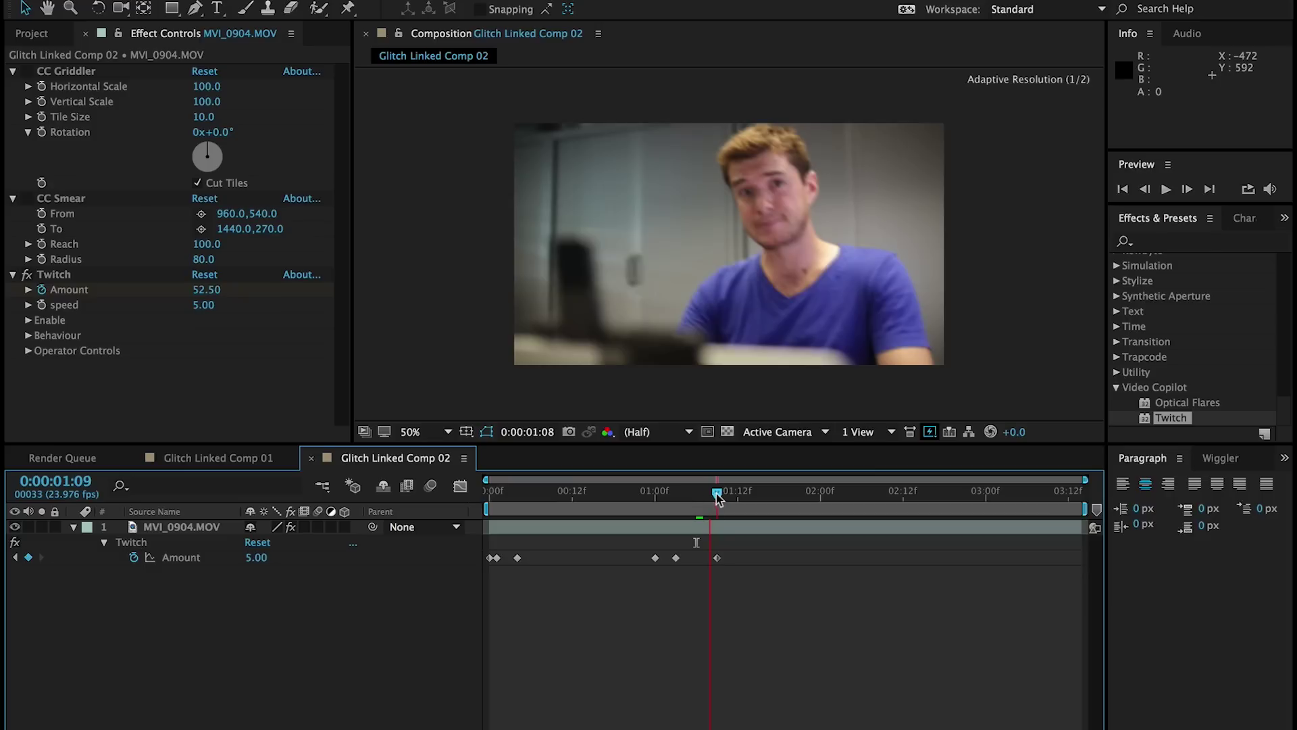
# Paste the burst again at 02:11 and move its 02:12 keyframe to 02:16.
pyautogui.click(896, 491)
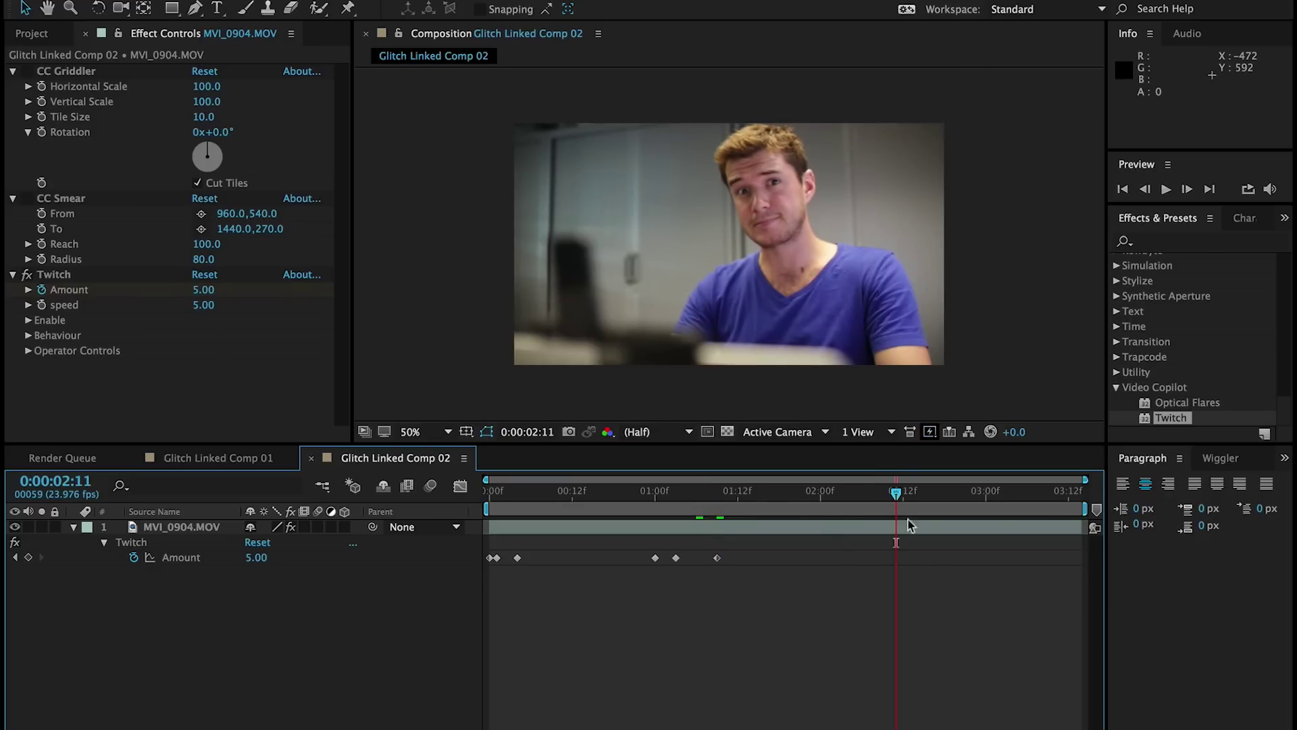
pyautogui.click(903, 530)
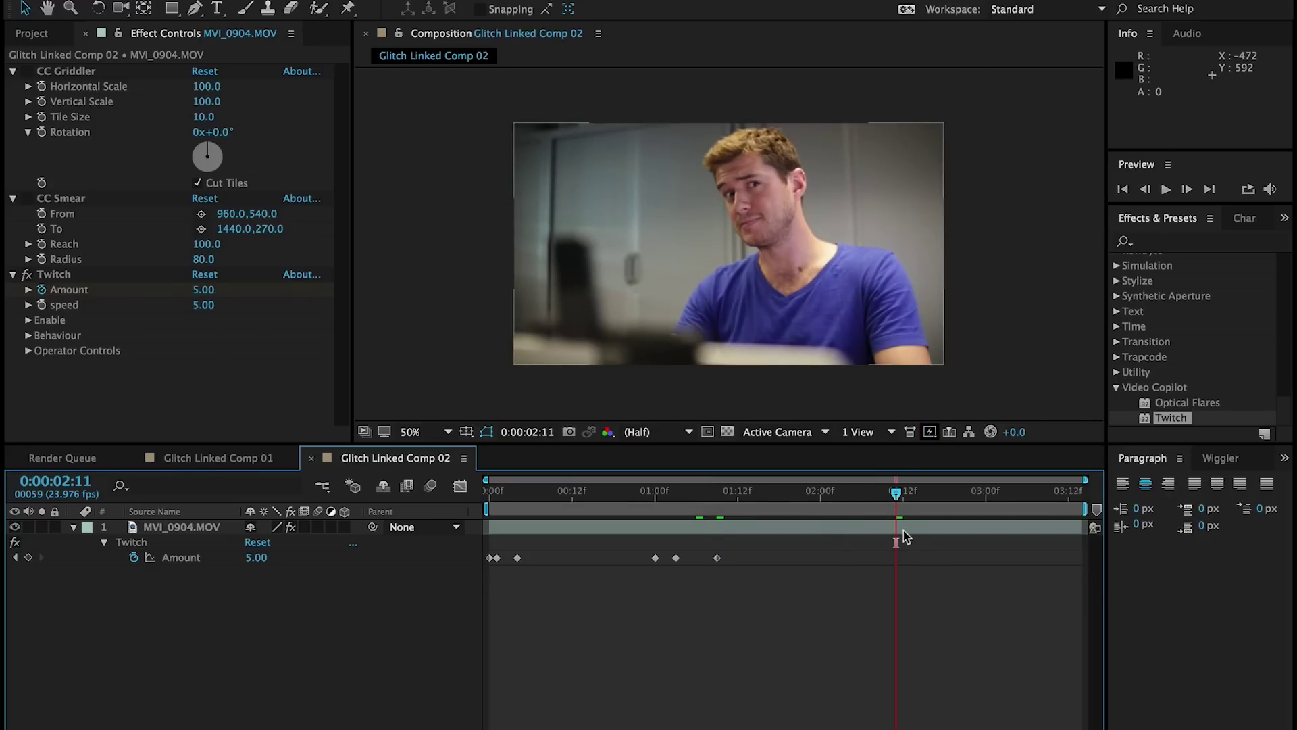
pyautogui.hotkey('ctrl', 'v')
pyautogui.click(945, 616)
pyautogui.moveTo(918, 571); pyautogui.dragTo(1020, 561)
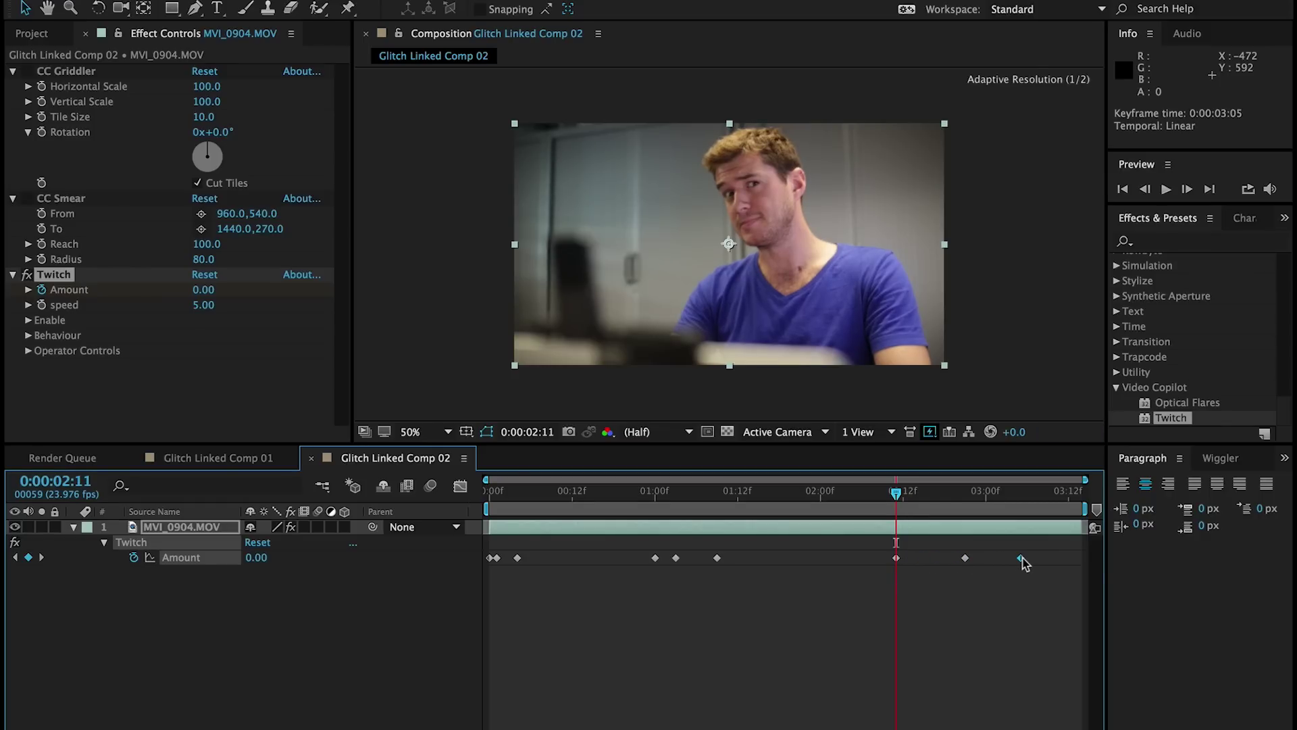
# Add a final Amount keyframe of 100 near the clip's end and retime the second burst.
pyautogui.moveTo(1064, 500); pyautogui.dragTo(1101, 492)
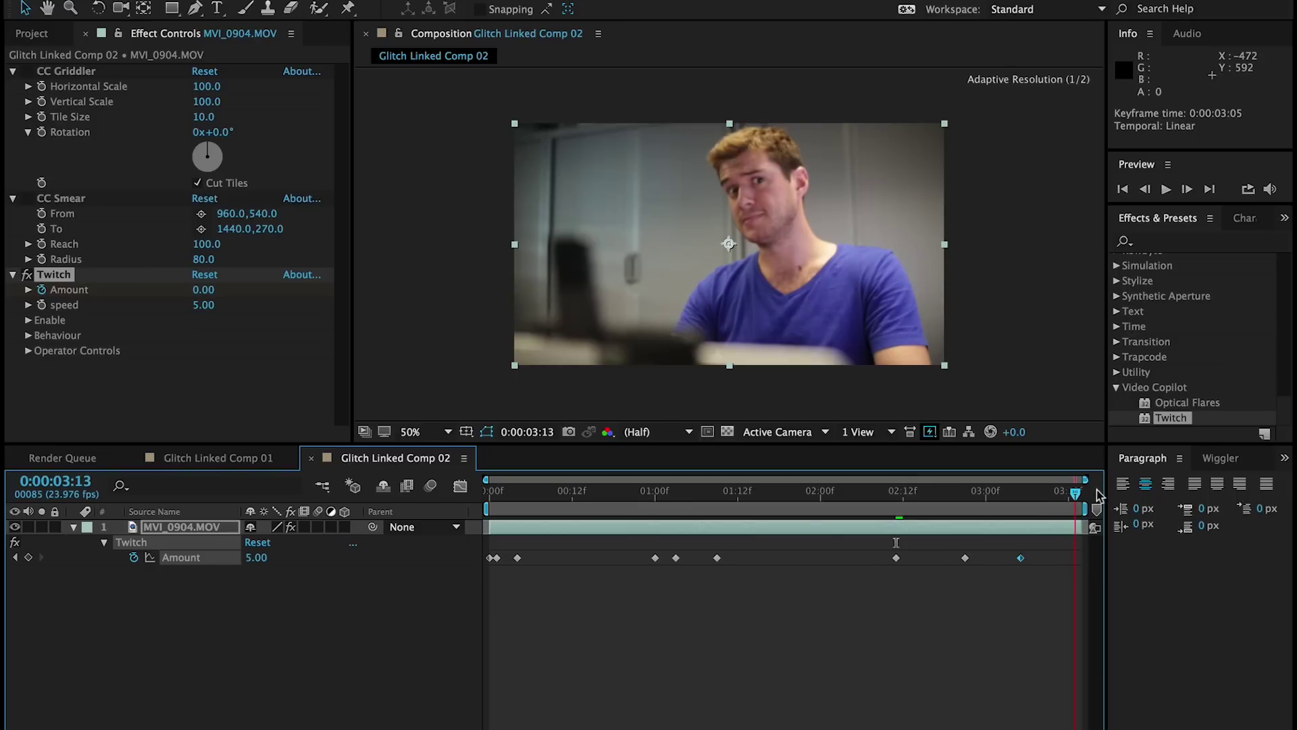
pyautogui.click(248, 558)
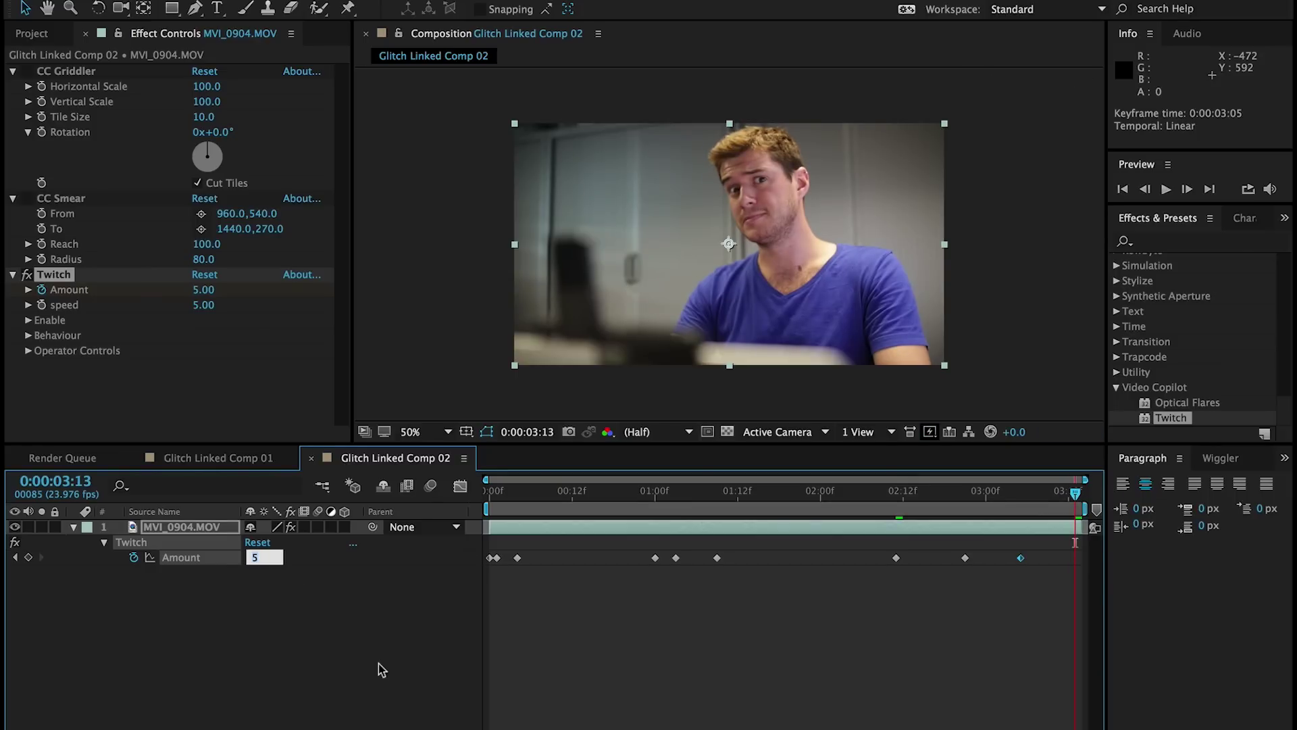
pyautogui.write('100')
pyautogui.press('Return')
pyautogui.hotkey('alt', 'Left')
pyautogui.hotkey('alt', 'Left')
pyautogui.hotkey('alt', 'Left')
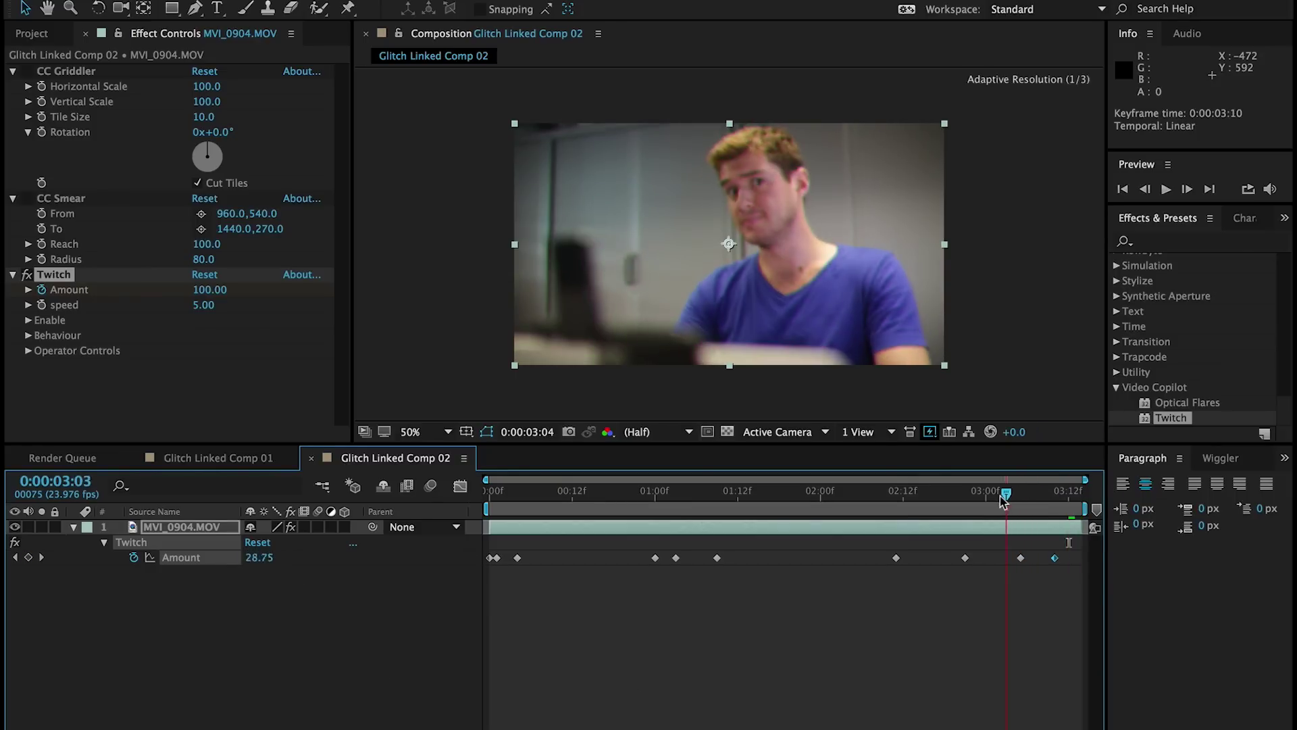
pyautogui.moveTo(1000, 496); pyautogui.dragTo(698, 457)
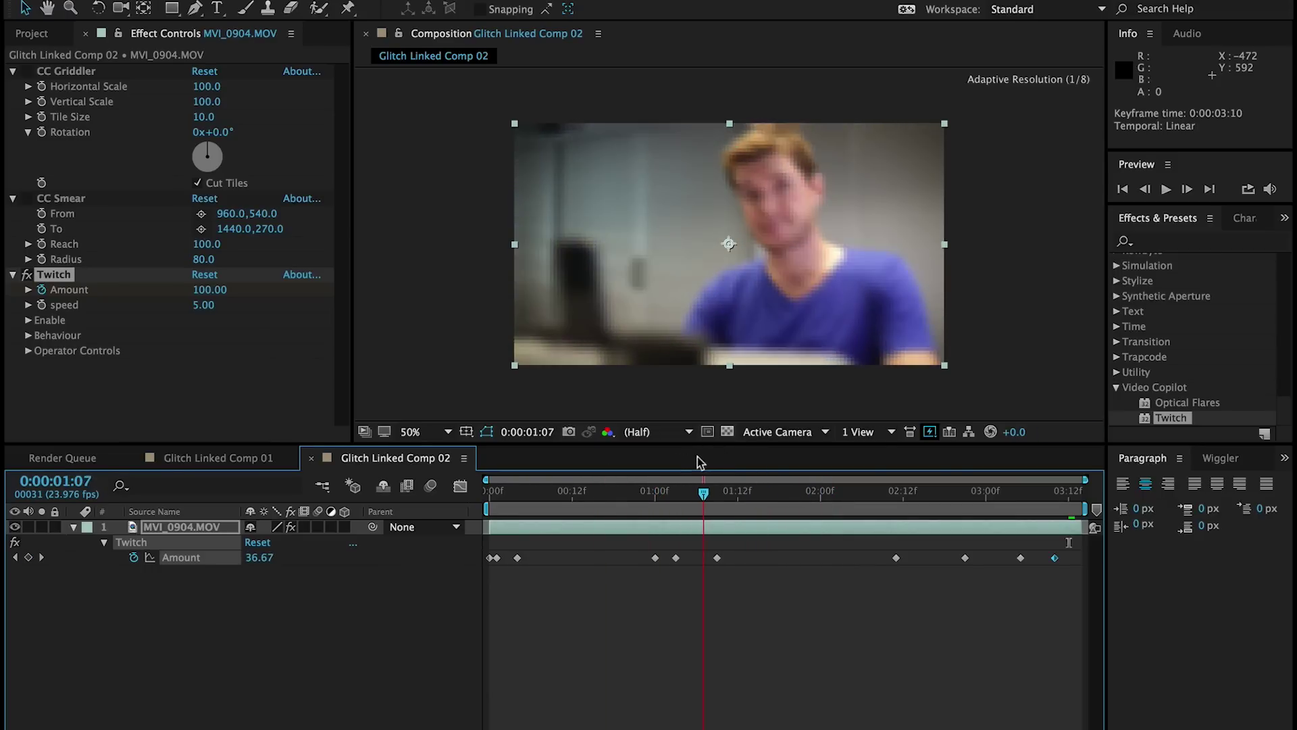
pyautogui.moveTo(717, 557); pyautogui.dragTo(735, 559)
pyautogui.moveTo(703, 492); pyautogui.dragTo(487, 493)
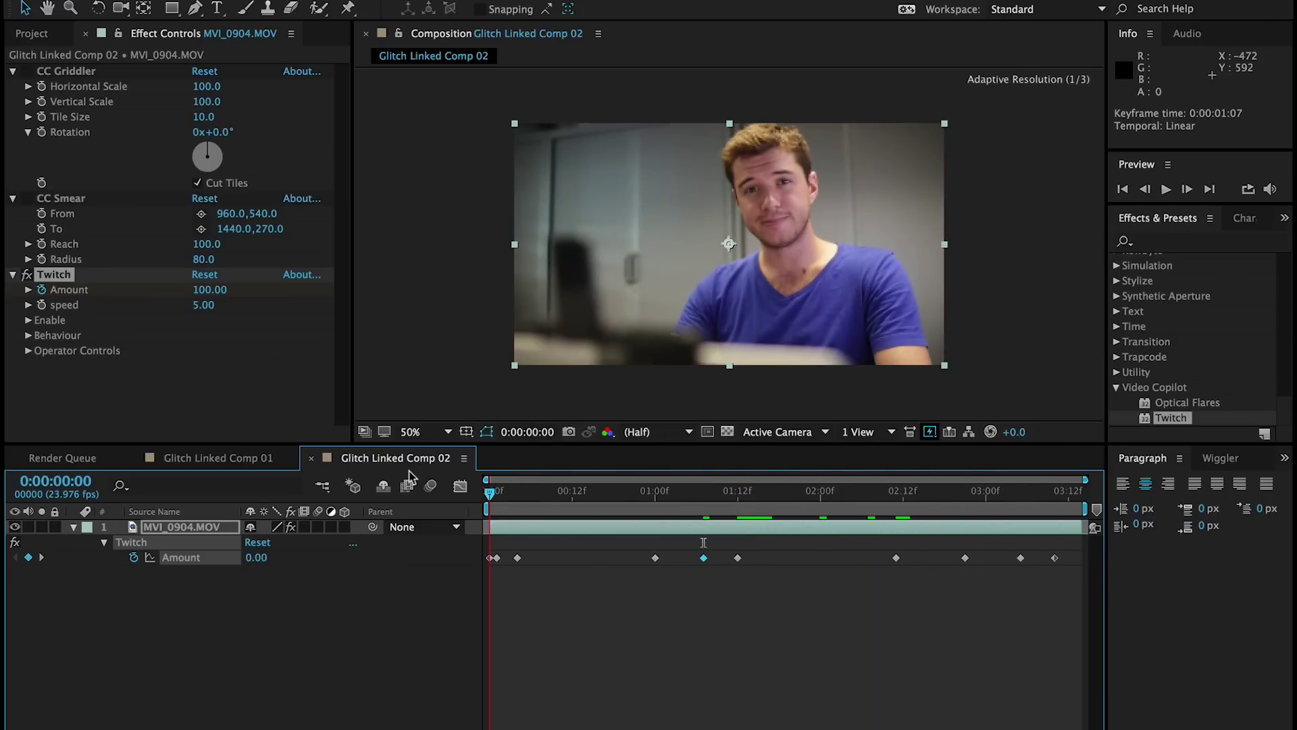
# Return to 0:00:00:00, deselect keyframes, and select the re-enabled CC Smear effect.
pyautogui.click(243, 604)
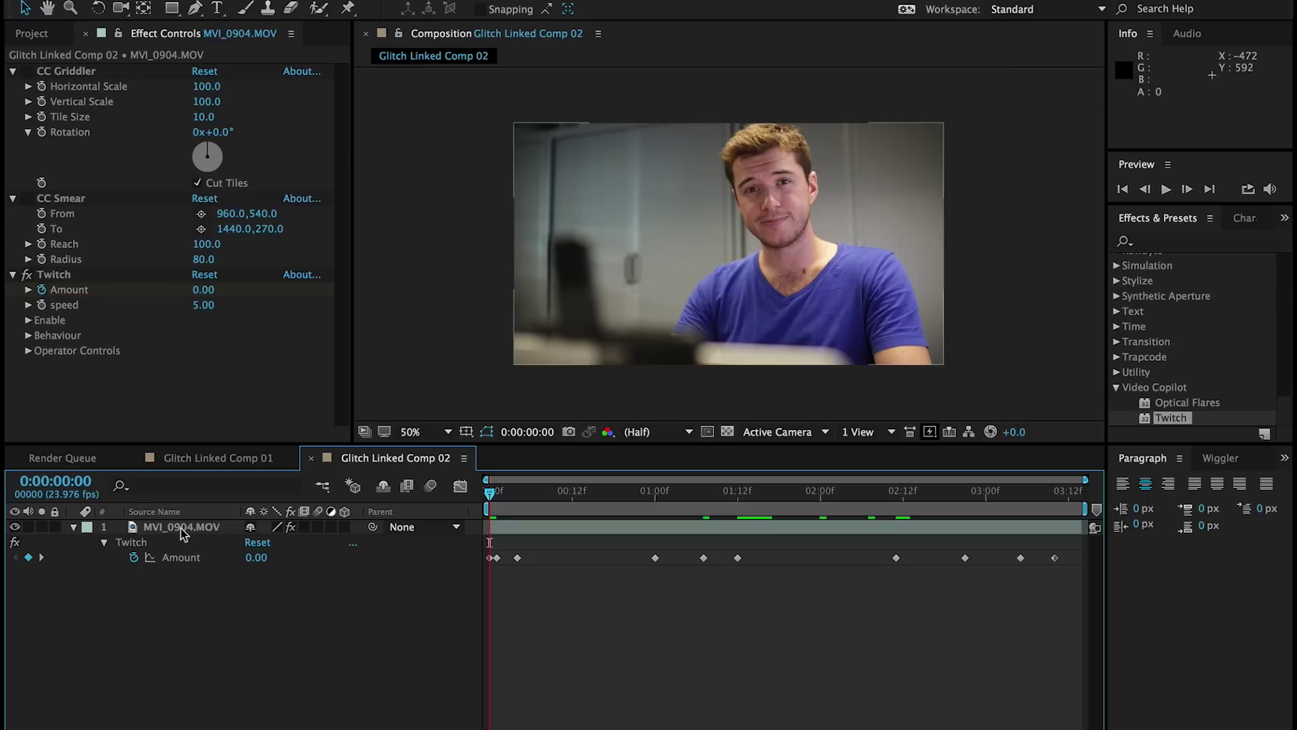
pyautogui.click(62, 197)
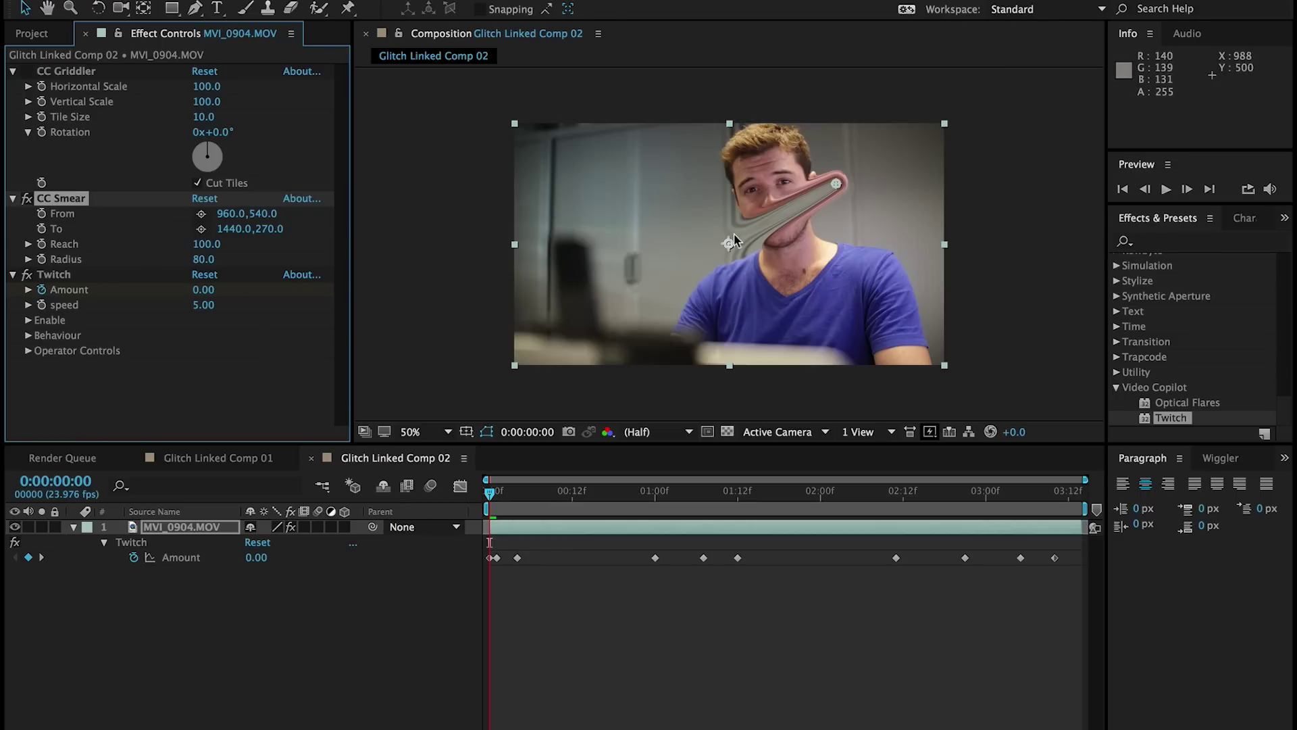
# Place CC Smear's From at -248,28 and To at 2120,60 along the top edge.
pyautogui.click(201, 214)
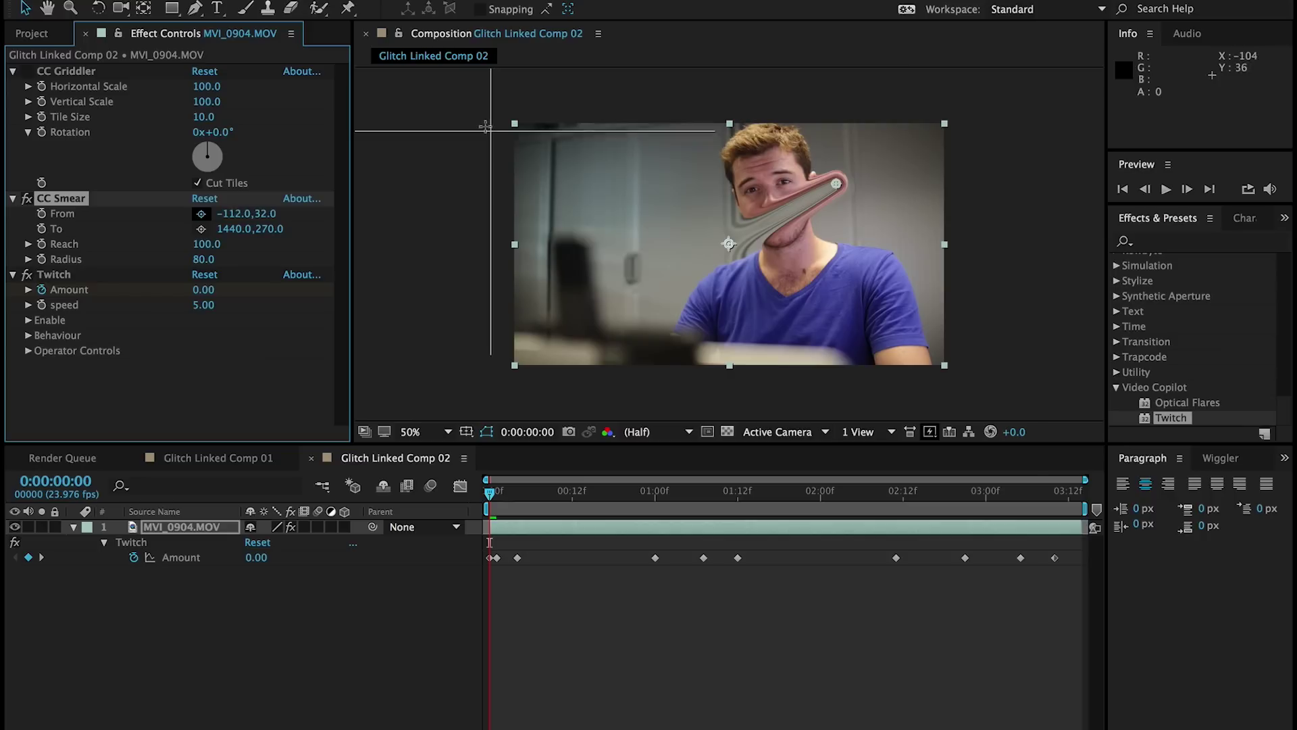
pyautogui.click(459, 129)
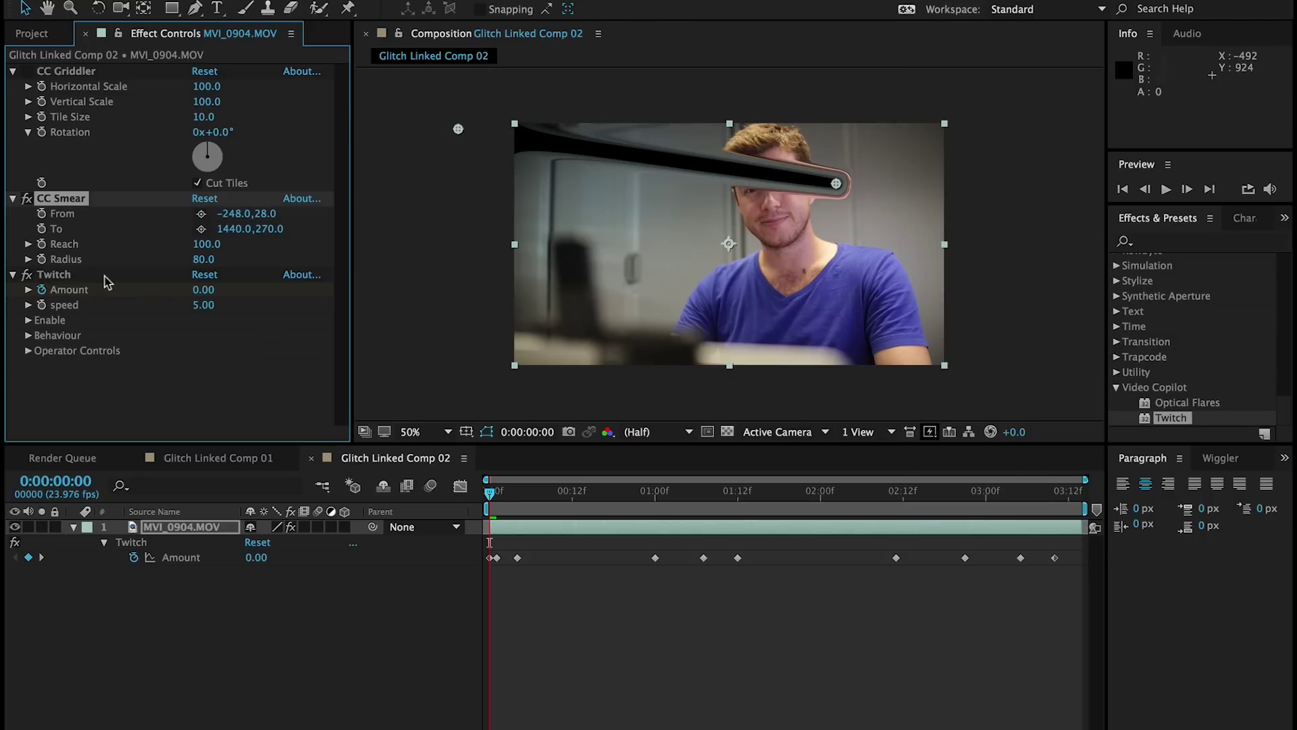
pyautogui.click(202, 230)
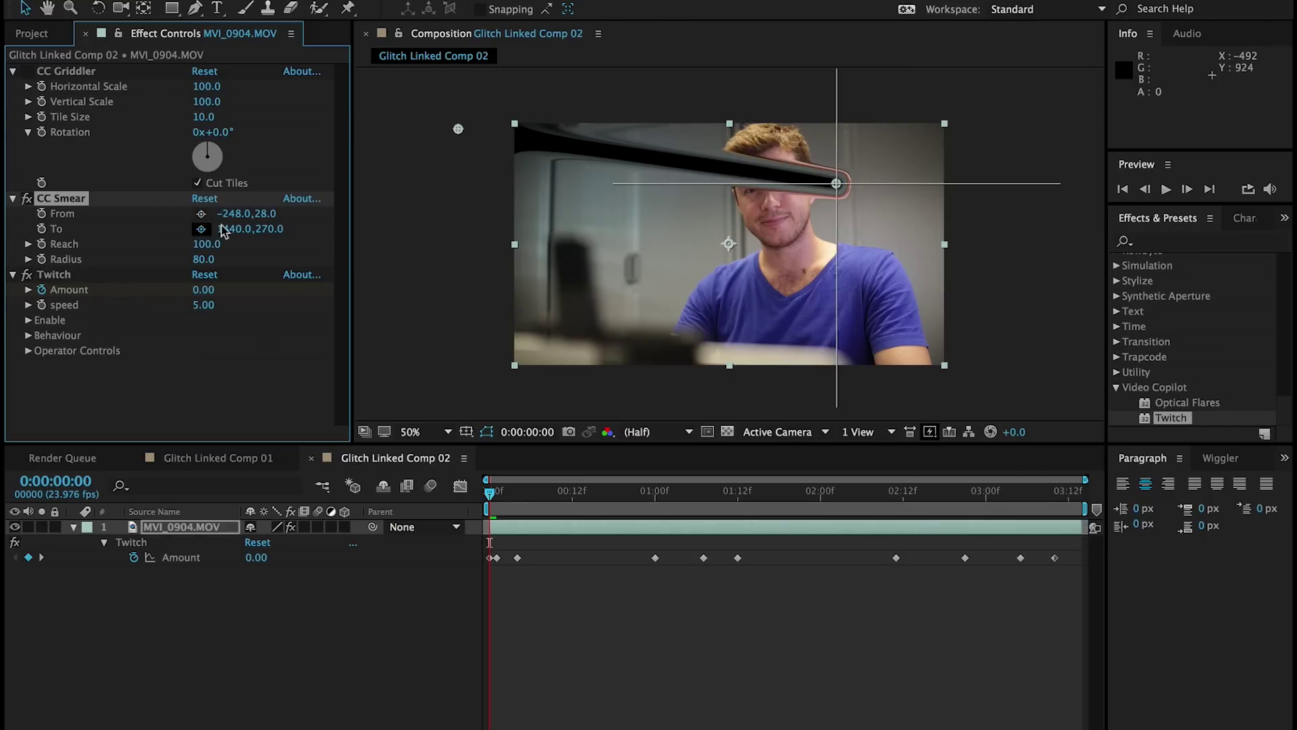
pyautogui.click(986, 134)
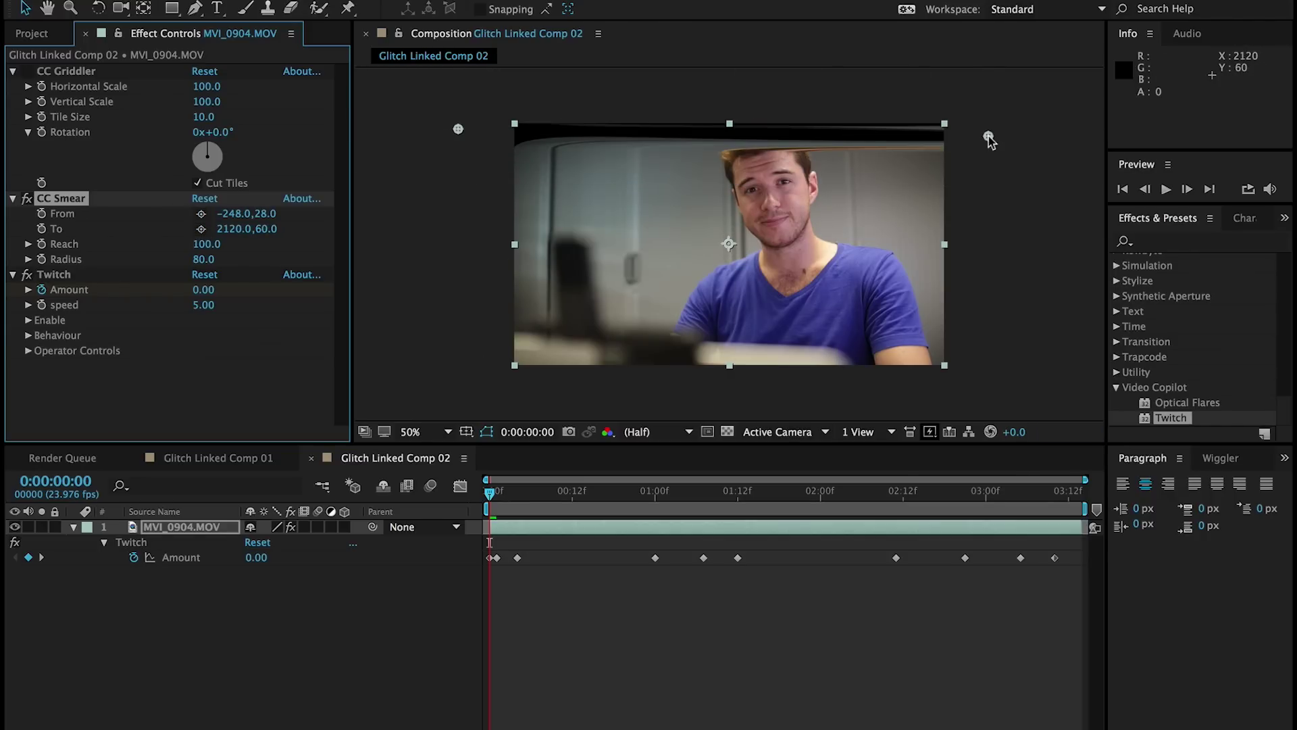
# Set CC Smear's Reach to 1000 for a longer streak.
pyautogui.click(200, 242)
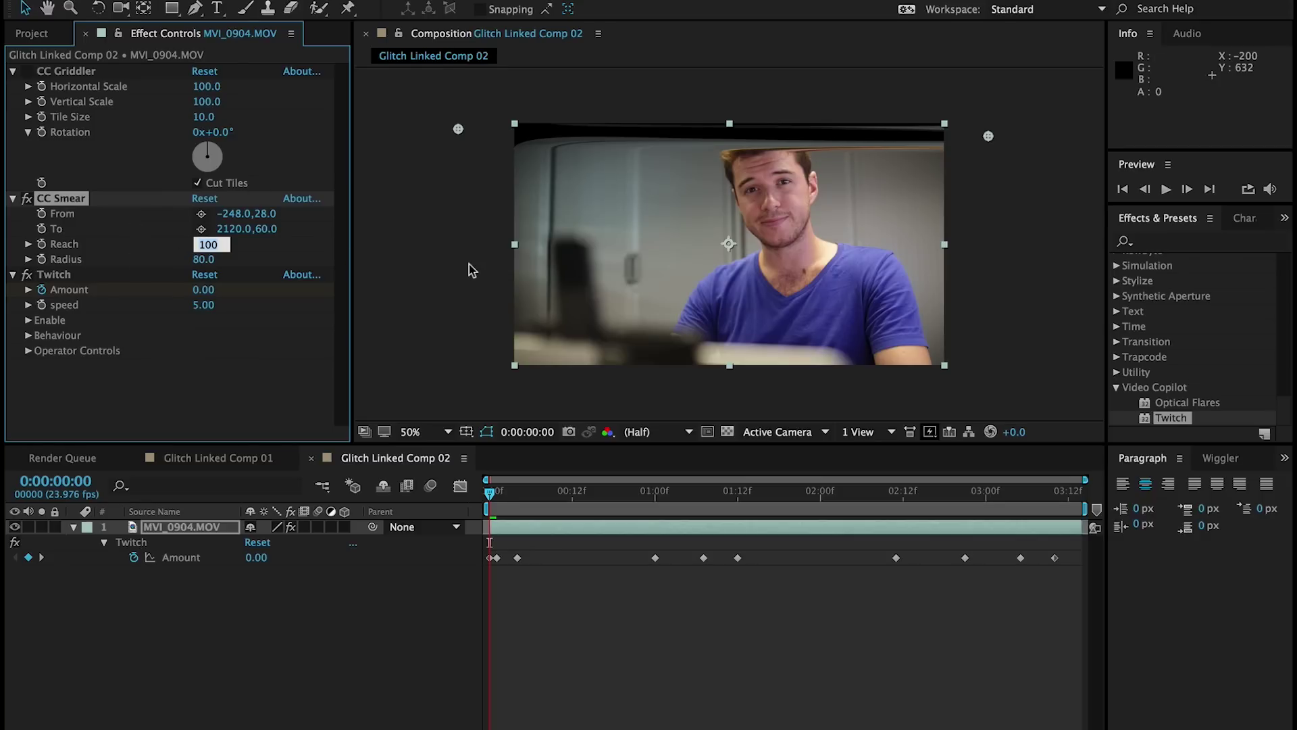
pyautogui.write('1000')
pyautogui.press('Return')
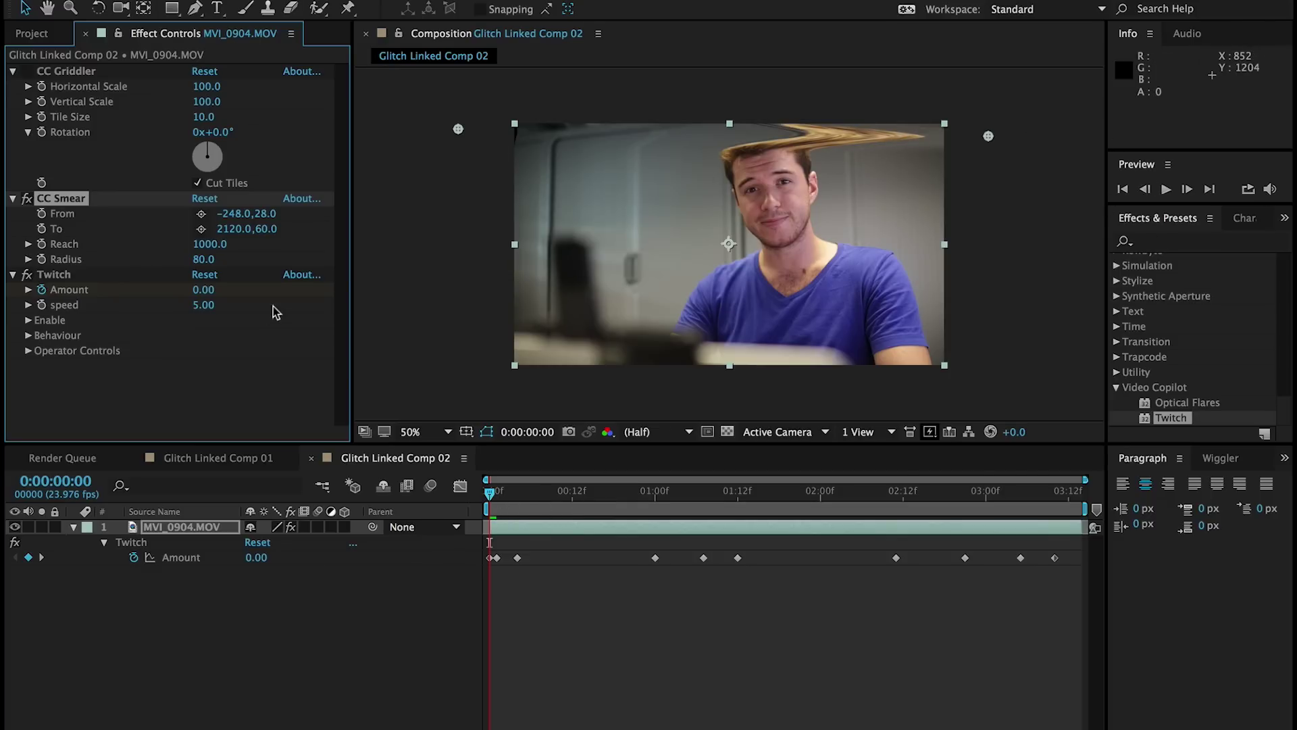
# Drag CC Smear's From to -248,-156 and To to 2136,-168, above the frame.
pyautogui.moveTo(458, 128); pyautogui.dragTo(458, 91)
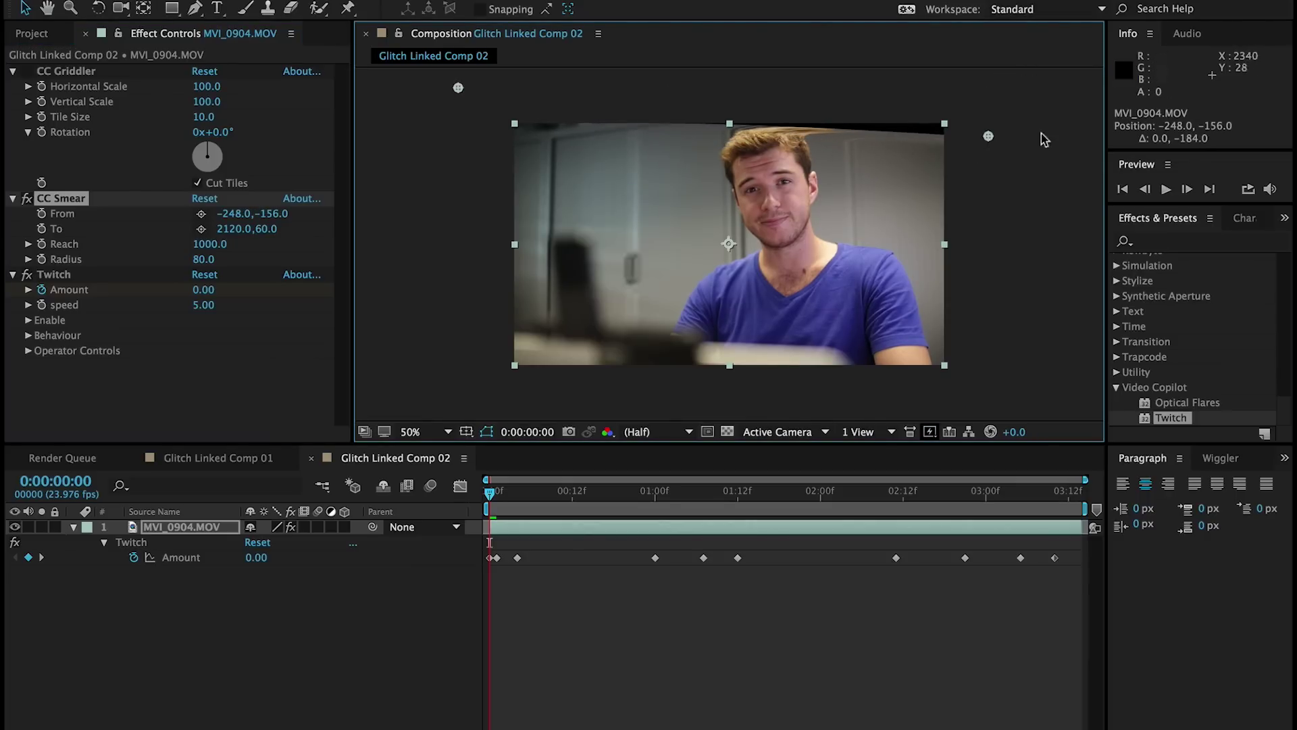
pyautogui.moveTo(988, 140); pyautogui.dragTo(991, 89)
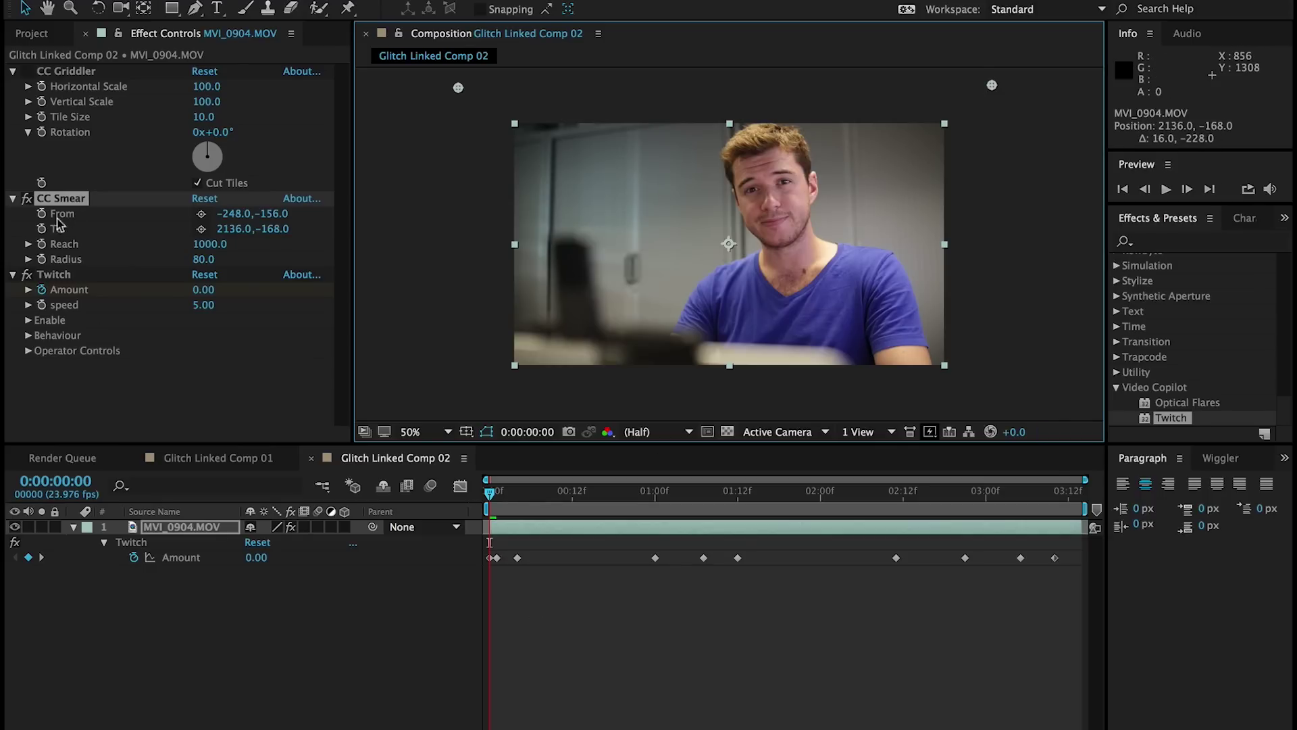
pyautogui.click(42, 232)
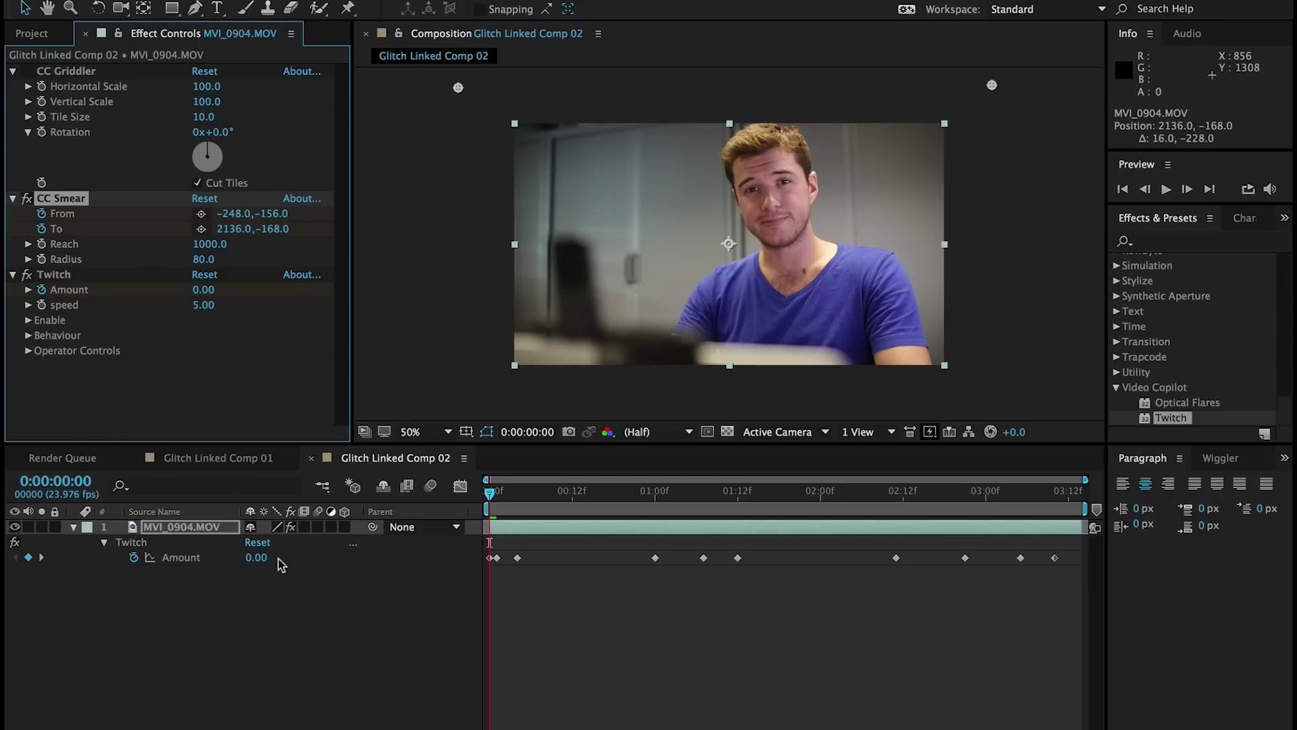
# At frame 4, drag CC Smear's From to -212,1212 and To to 2120,1192.
pyautogui.press('u')
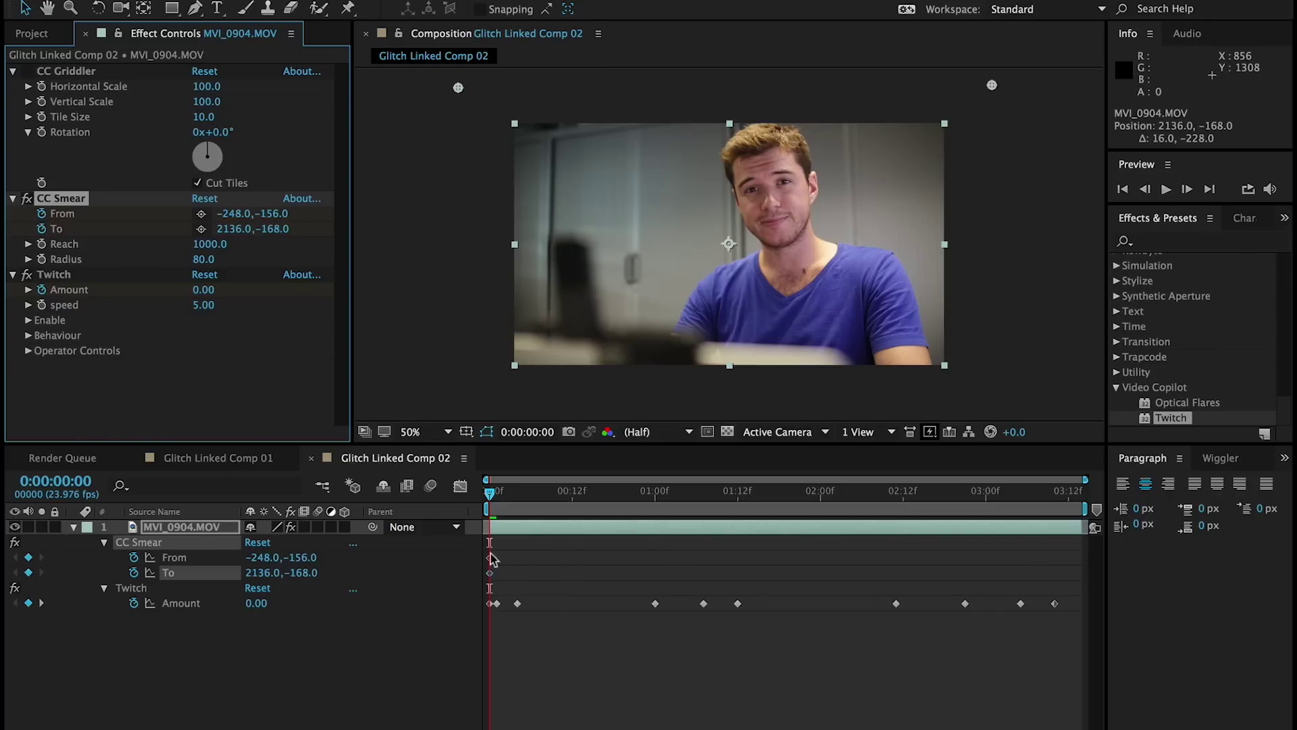
pyautogui.click(491, 493)
pyautogui.moveTo(491, 494); pyautogui.dragTo(515, 492)
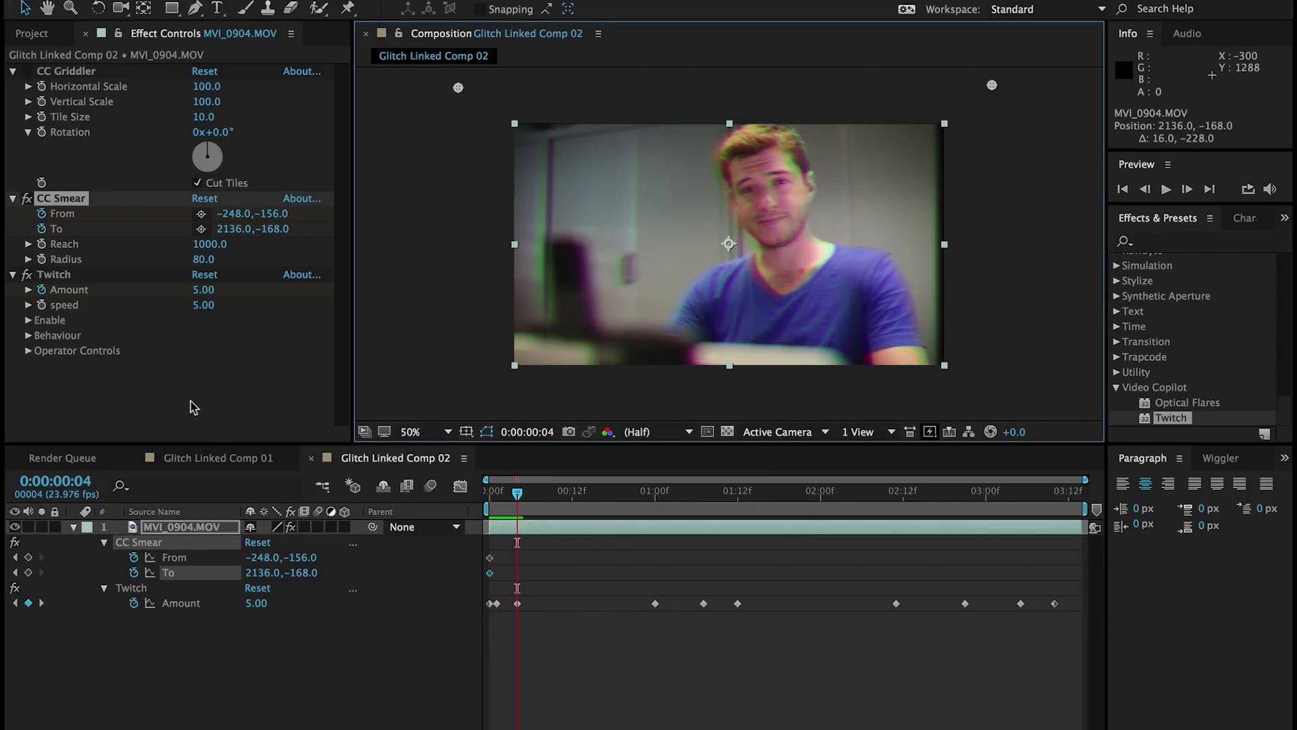
pyautogui.moveTo(458, 87); pyautogui.dragTo(465, 396)
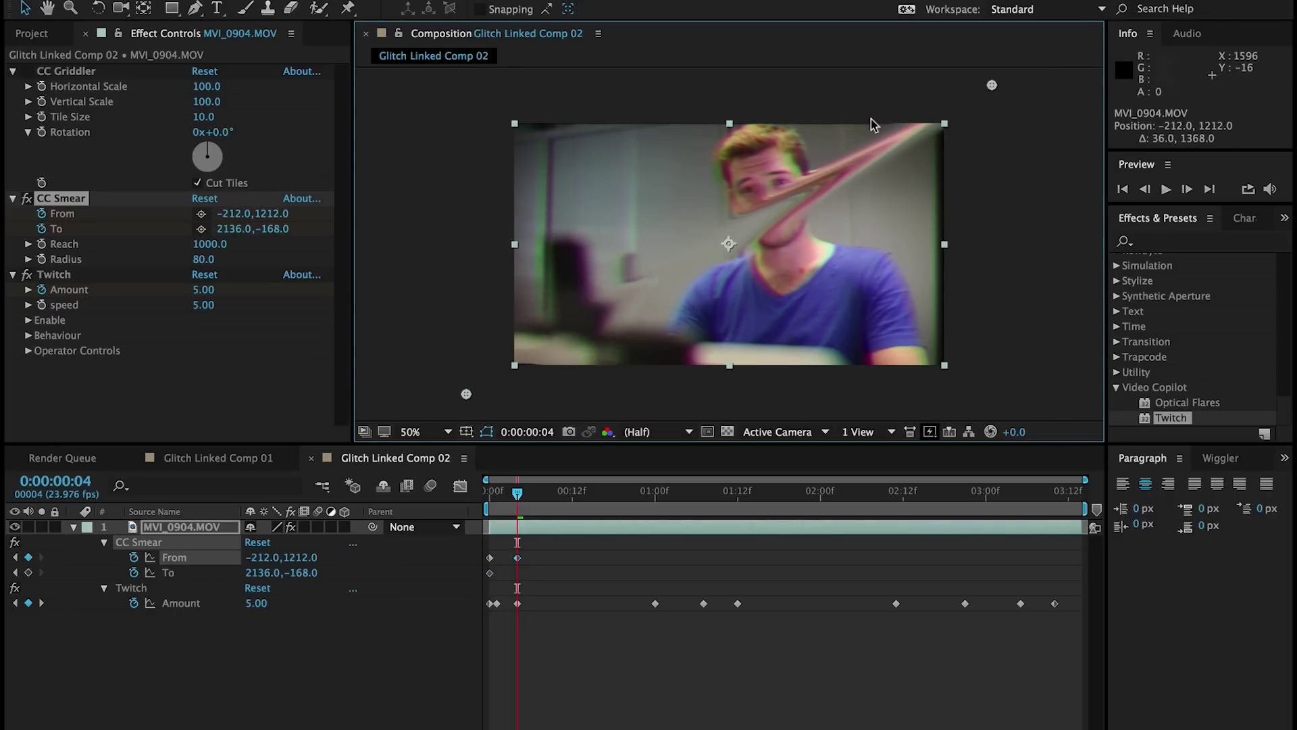
pyautogui.moveTo(991, 88)
pyautogui.mouseDown()
pyautogui.moveTo(995, 404)
pyautogui.moveTo(988, 392)
pyautogui.mouseUp()
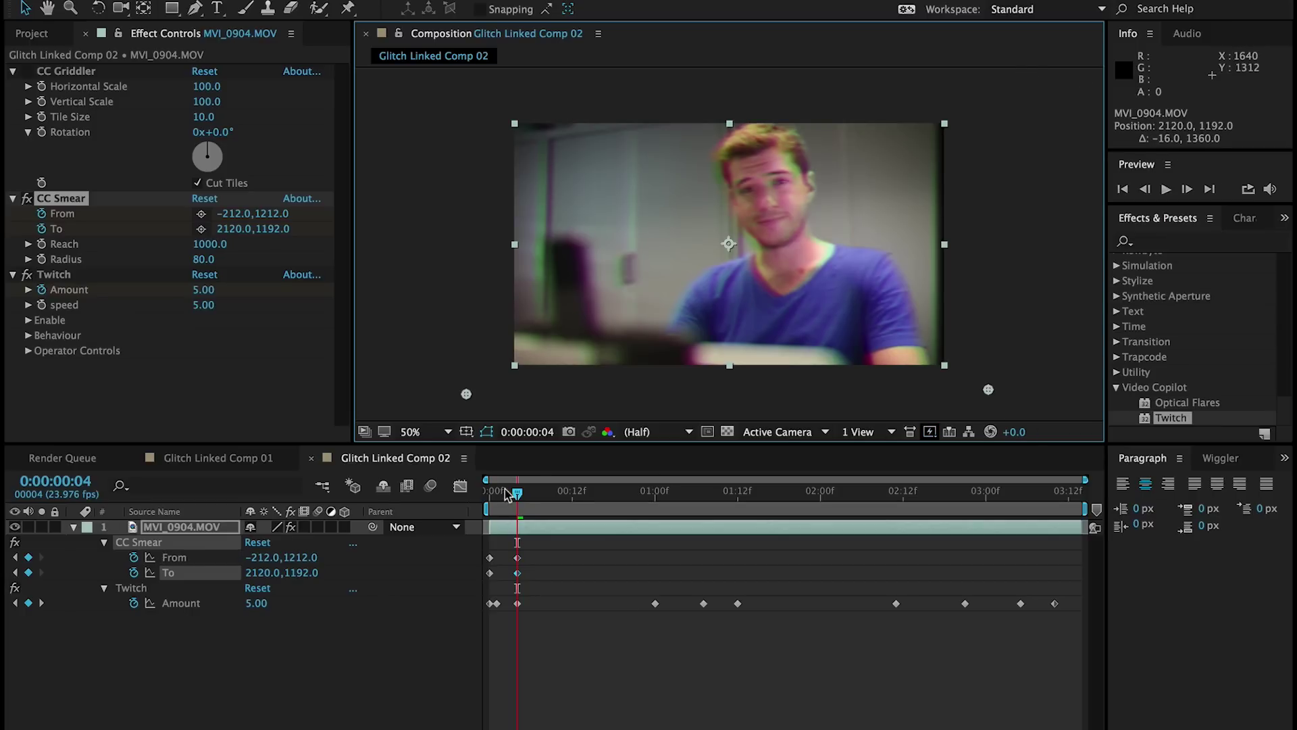
# Preview the smear sweep, then select and copy the four CC Smear keyframes.
pyautogui.moveTo(506, 494)
pyautogui.mouseDown()
pyautogui.moveTo(487, 495)
pyautogui.moveTo(657, 497)
pyautogui.mouseUp()
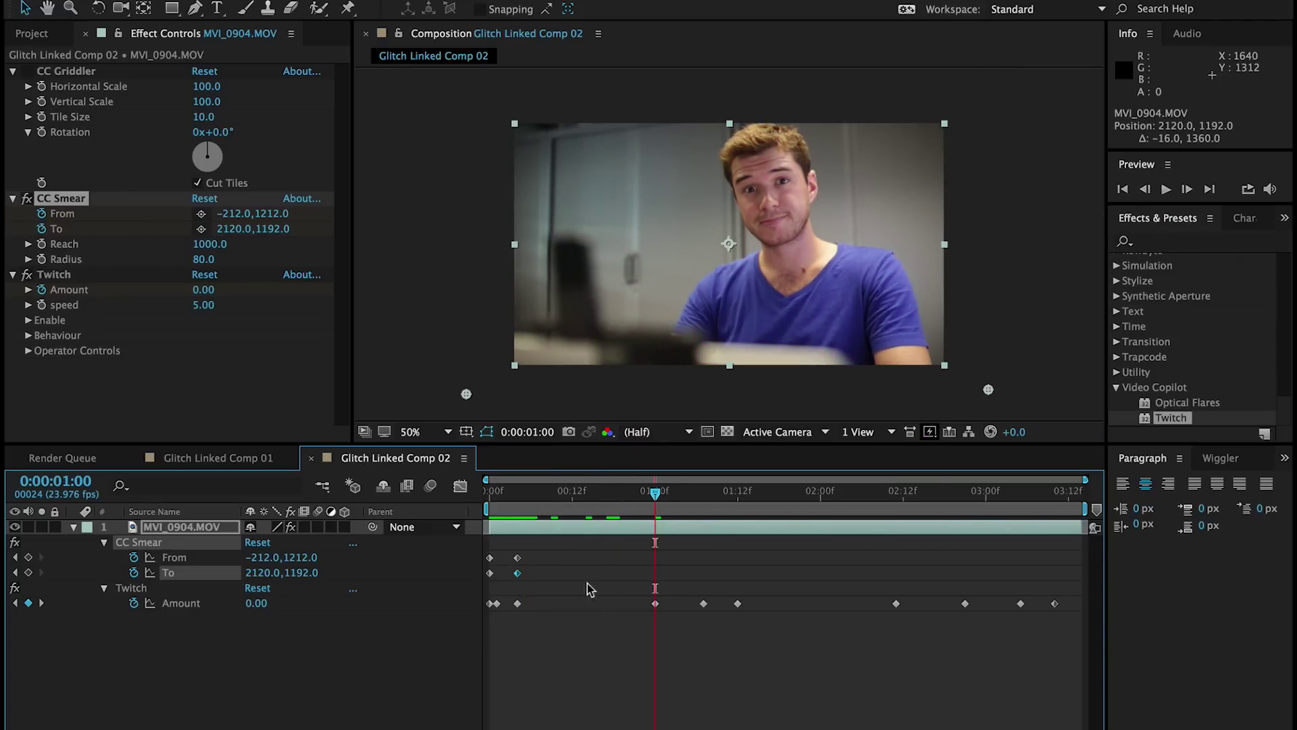
pyautogui.moveTo(550, 582); pyautogui.dragTo(490, 561)
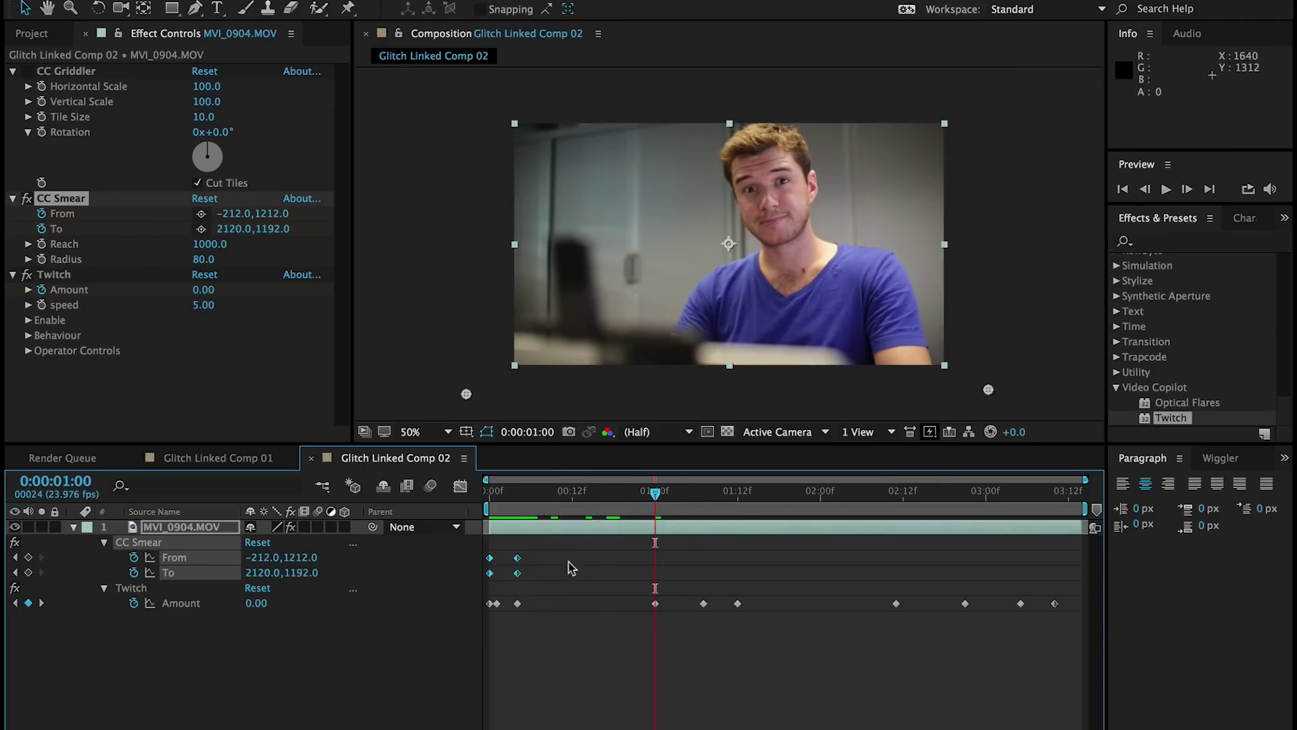
pyautogui.hotkey('ctrl', 'c')
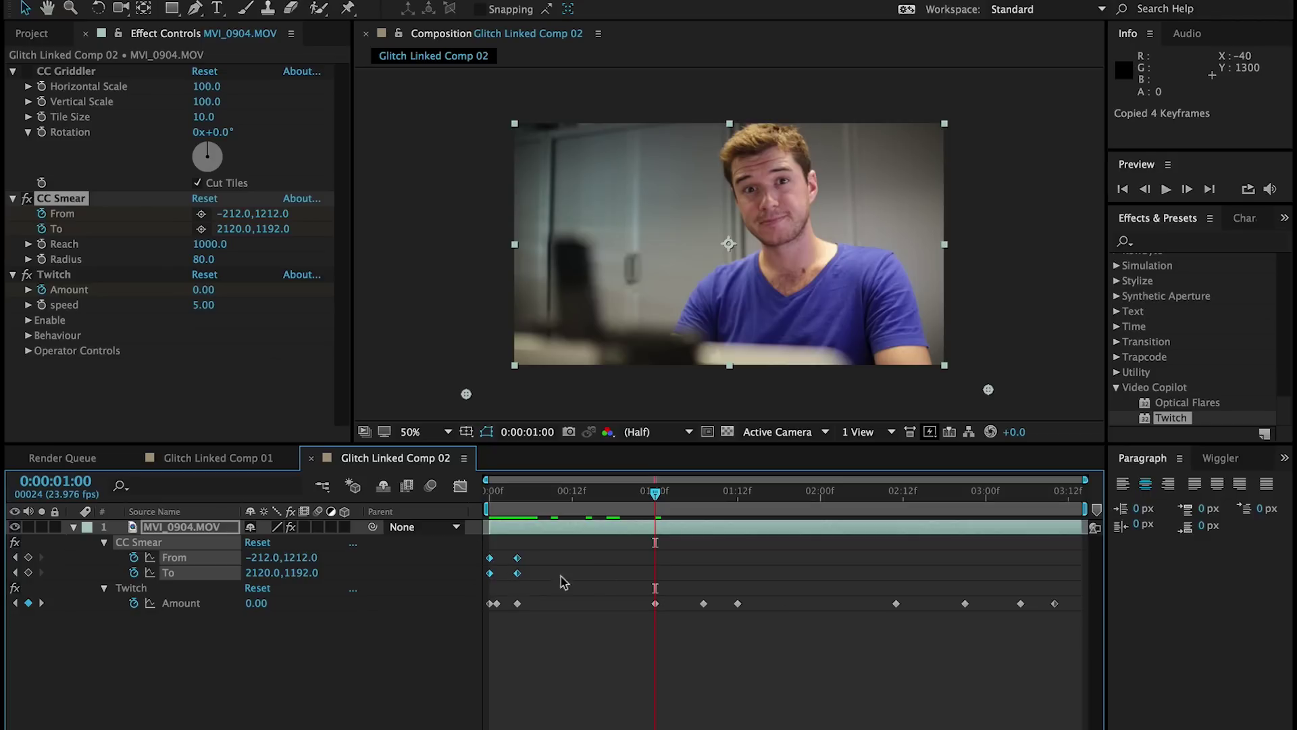
# Paste the smear keyframes at 1:00, shift the second pair to 1:12, and copy both.
pyautogui.hotkey('ctrl', 'v')
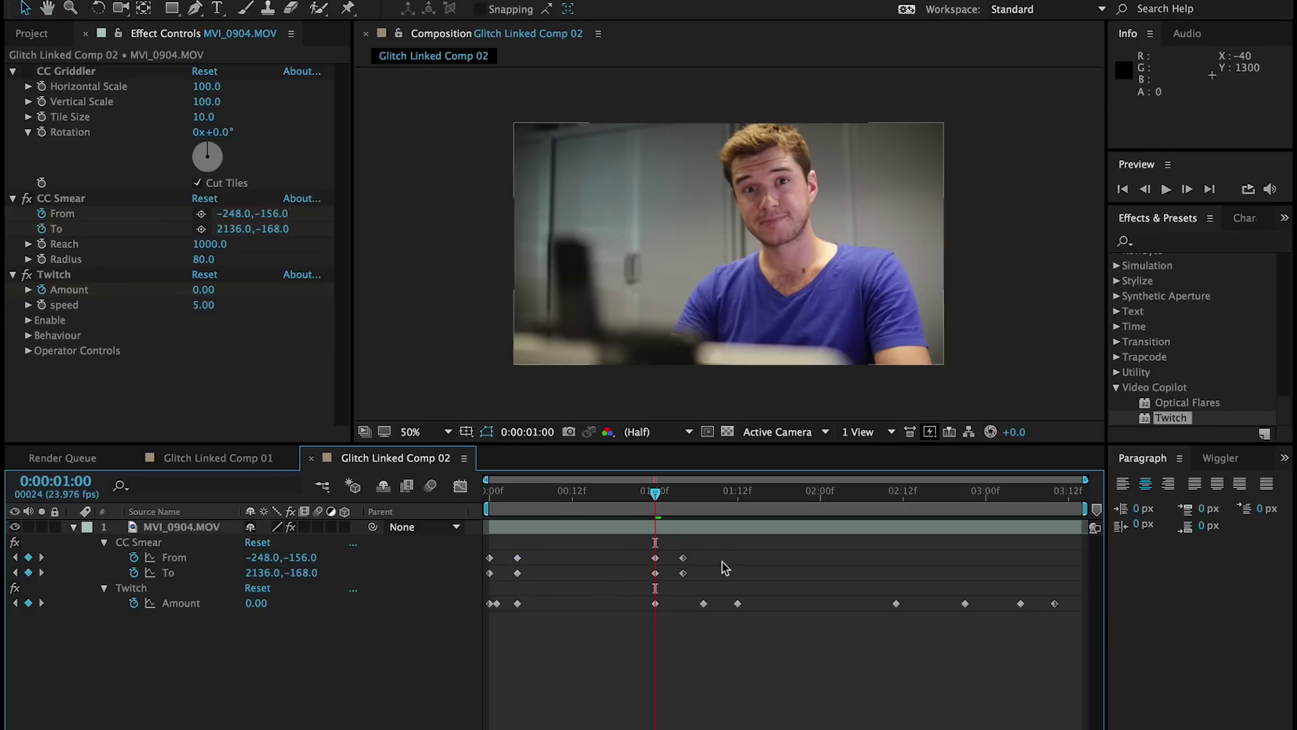
pyautogui.moveTo(702, 574)
pyautogui.mouseDown()
pyautogui.moveTo(681, 558)
pyautogui.moveTo(739, 564)
pyautogui.mouseUp()
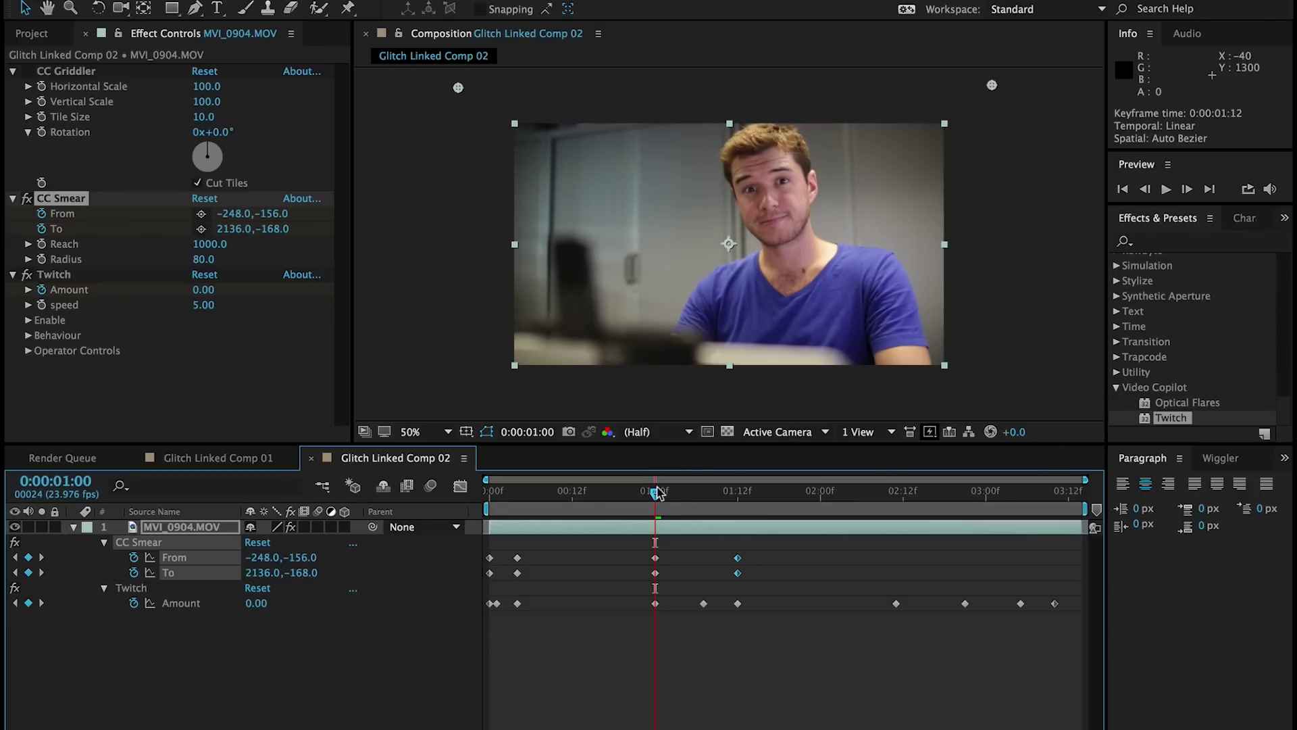
pyautogui.moveTo(656, 492); pyautogui.dragTo(718, 498)
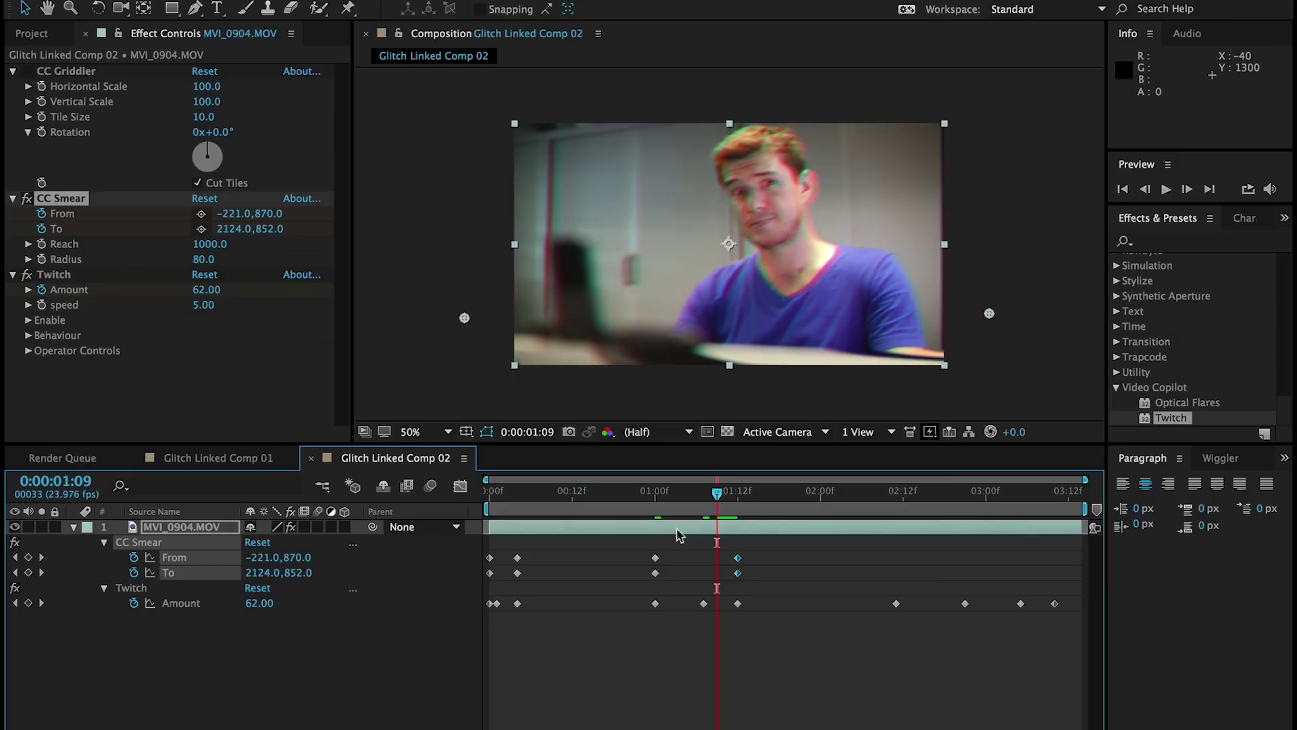
pyautogui.moveTo(638, 552); pyautogui.dragTo(758, 580)
pyautogui.hotkey('ctrl', 'c')
# Paste the 1:00–1:12 smear keyframes at the 2:11 Twitch burst.
pyautogui.moveTo(889, 493); pyautogui.dragTo(941, 493)
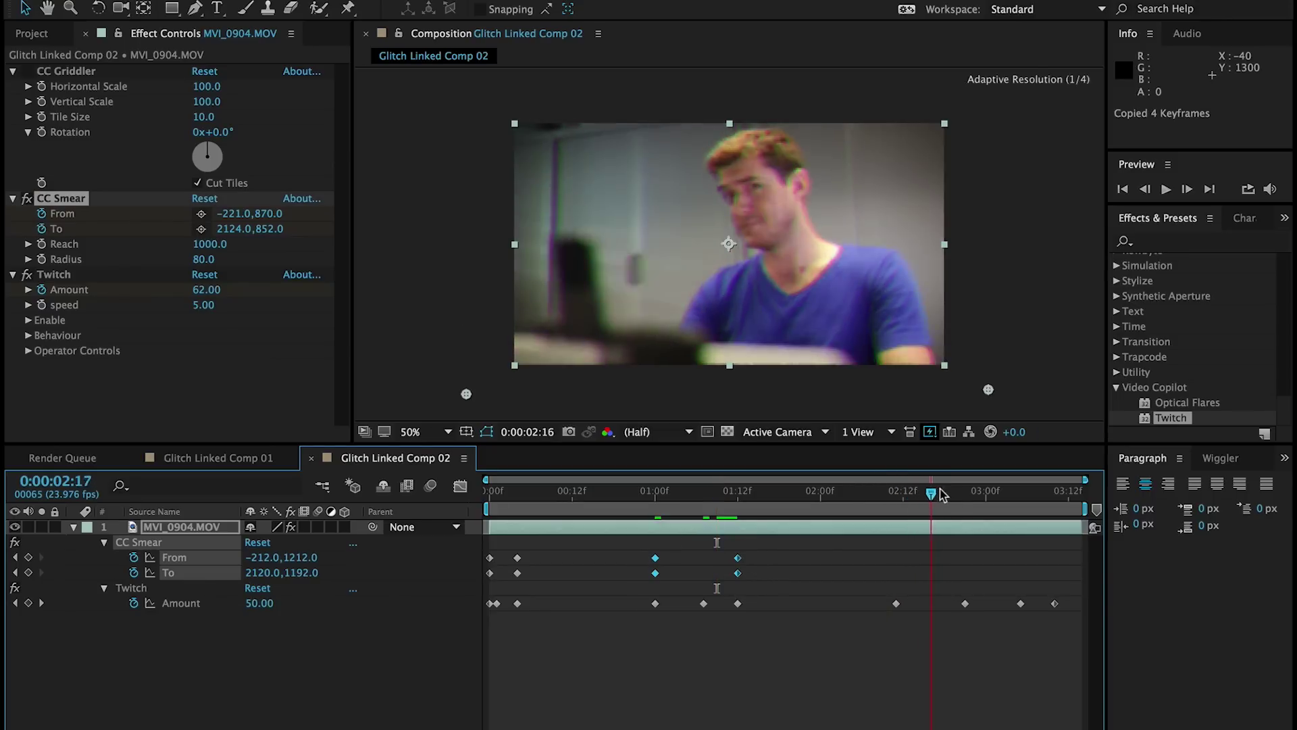
pyautogui.press('space')
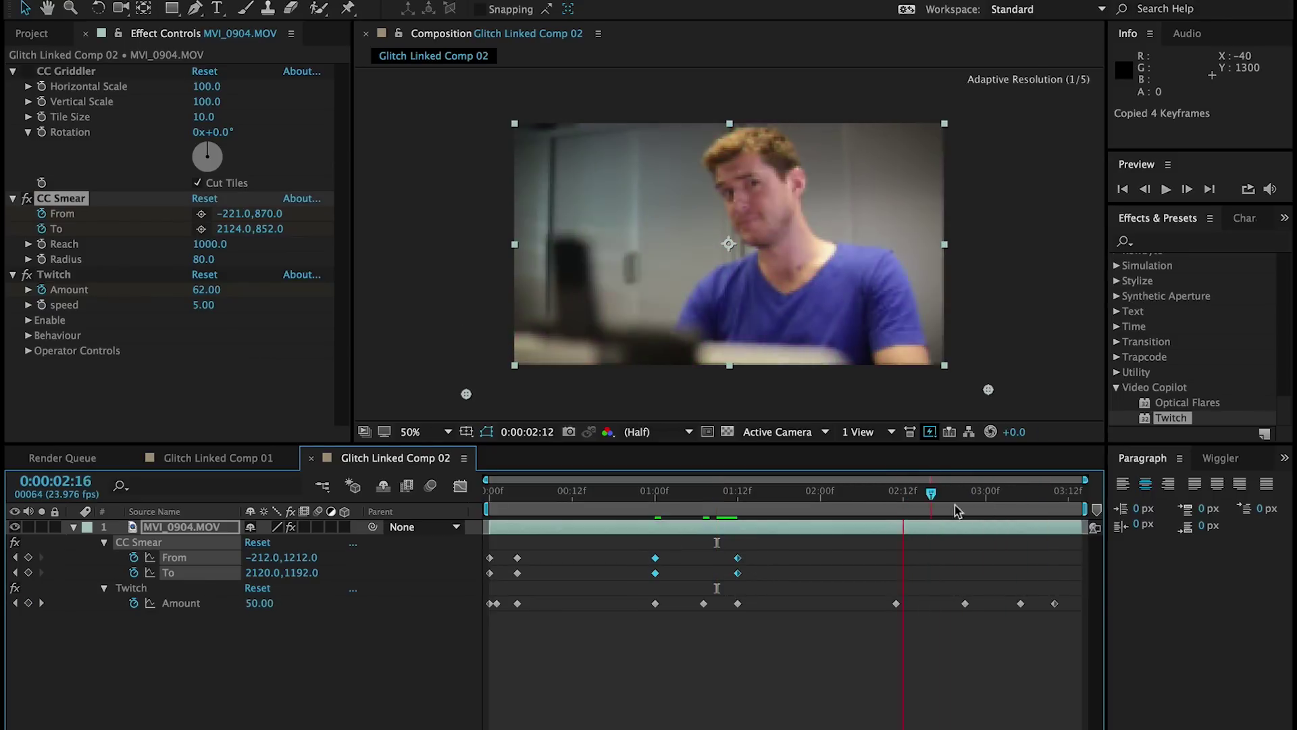
pyautogui.click(895, 517)
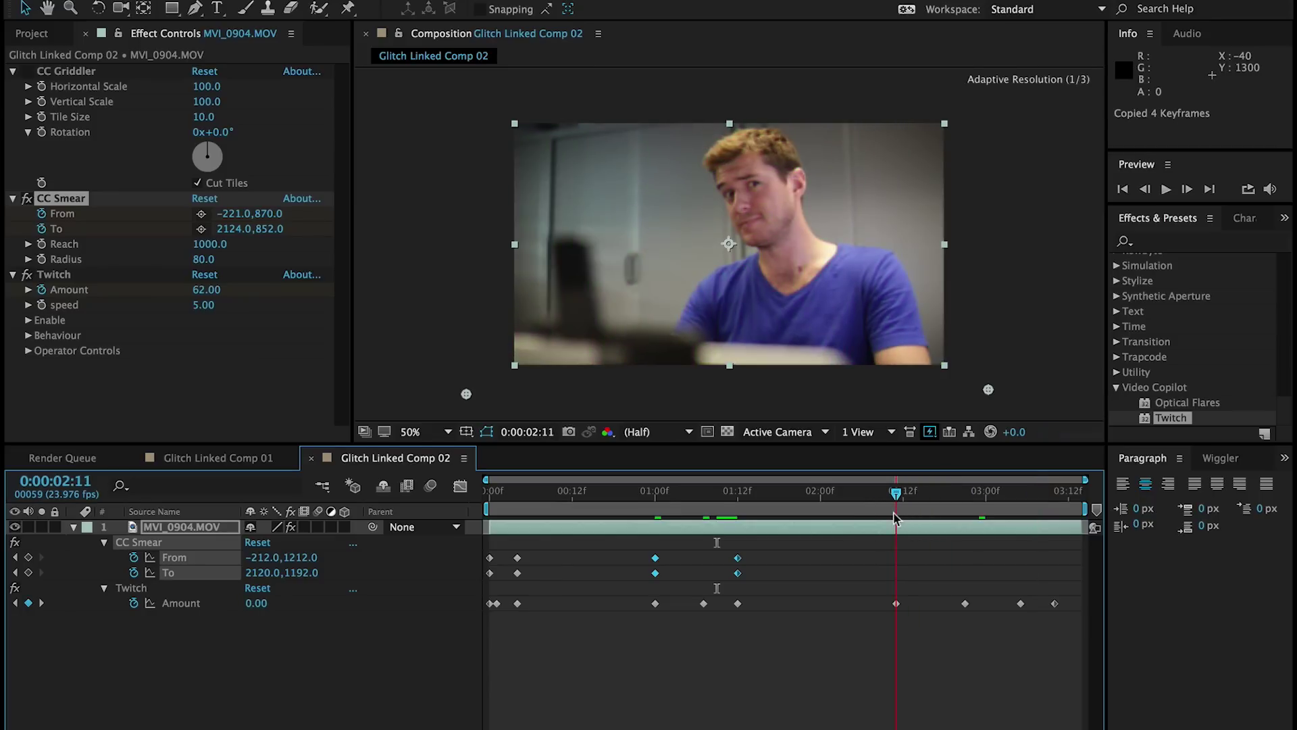
pyautogui.hotkey('ctrl', 'v')
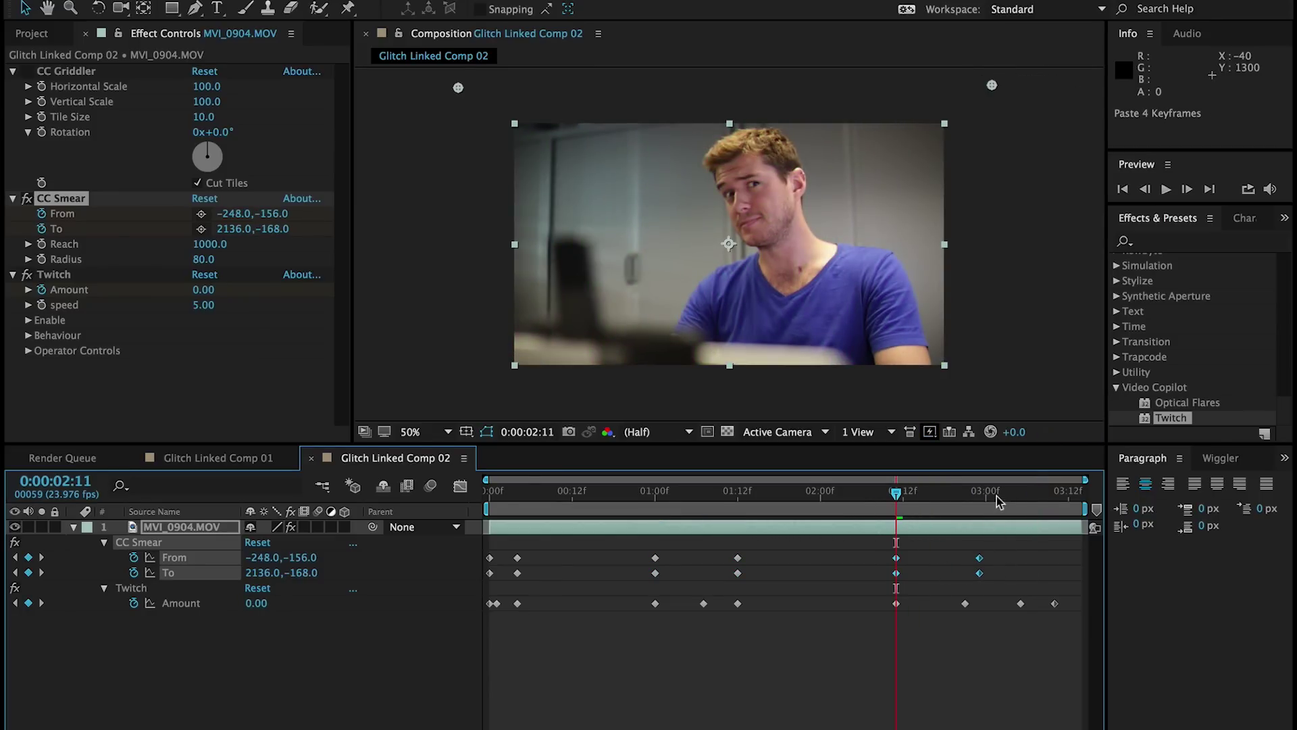
# Copy the resting smear keyframes from 2:11 and paste them at 3:12.
pyautogui.click(997, 494)
pyautogui.moveTo(875, 539); pyautogui.dragTo(899, 575)
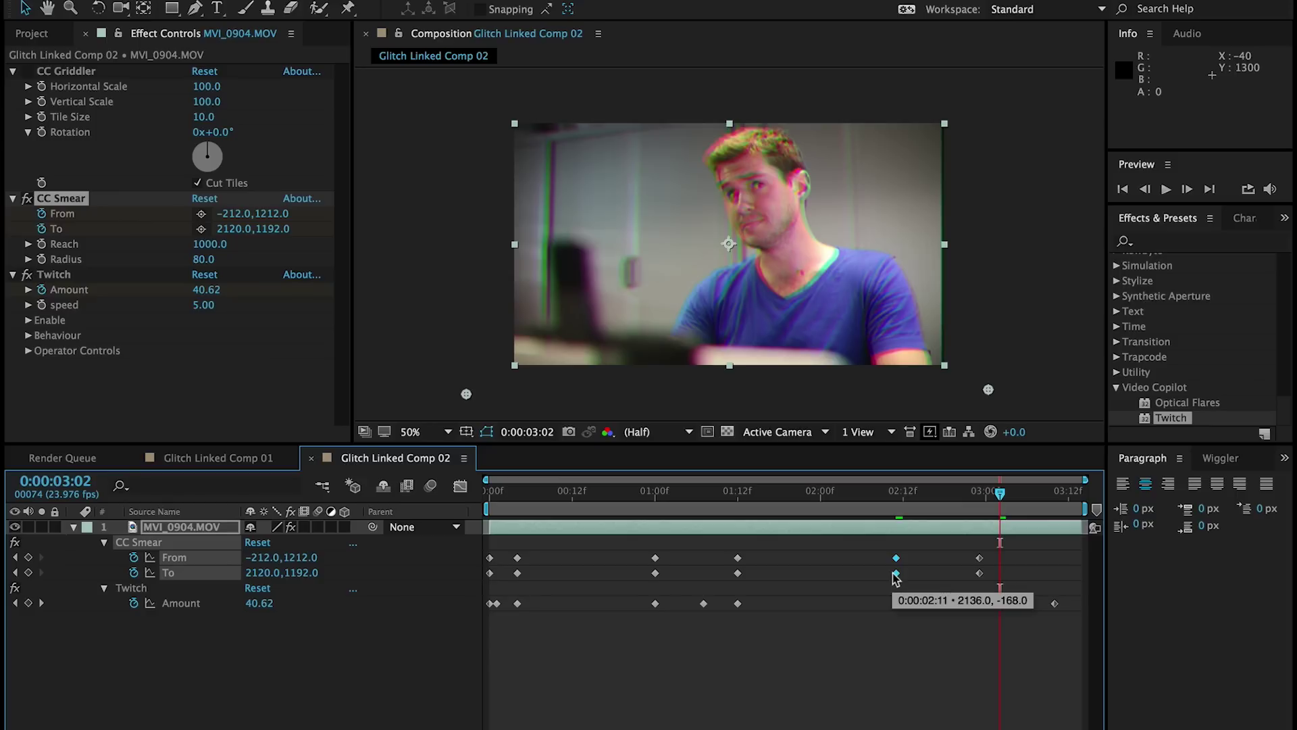
pyautogui.hotkey('ctrl', 'c')
pyautogui.click(1055, 494)
pyautogui.moveTo(1058, 495)
pyautogui.mouseDown()
pyautogui.moveTo(1088, 494)
pyautogui.moveTo(1069, 494)
pyautogui.mouseUp()
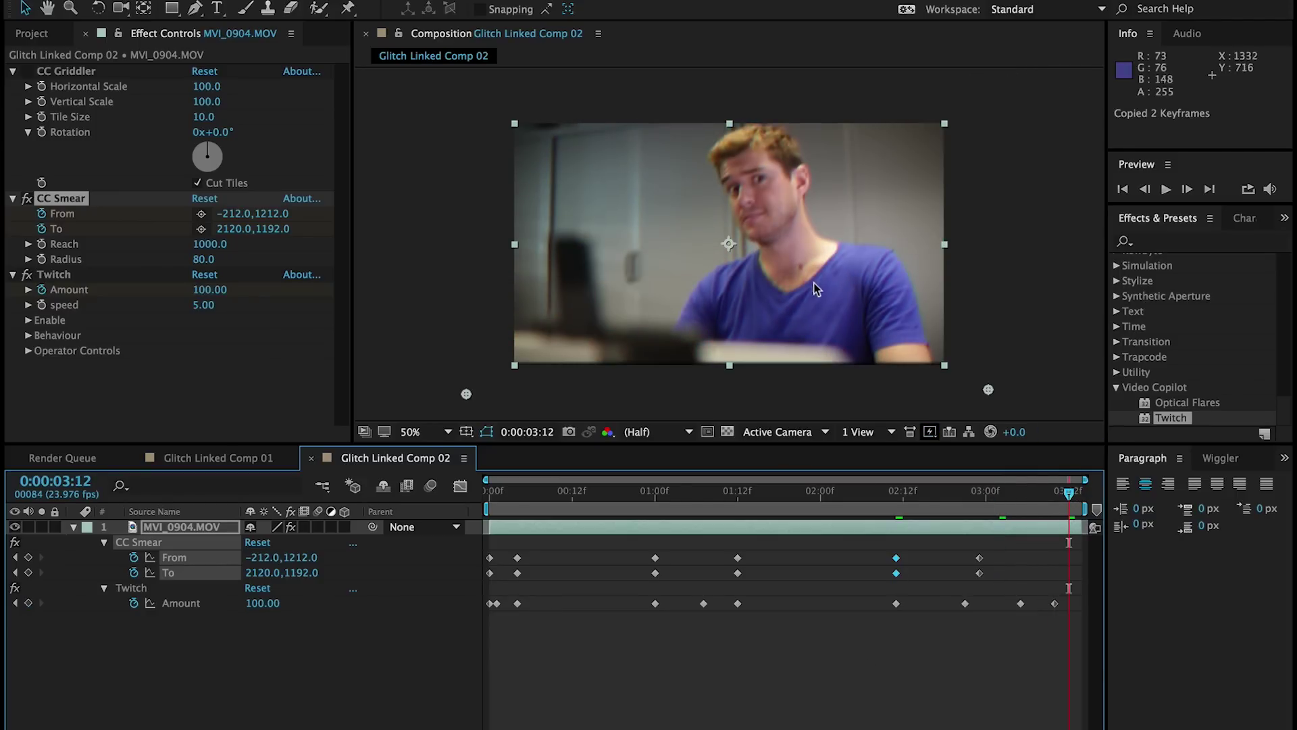
pyautogui.hotkey('ctrl', 'v')
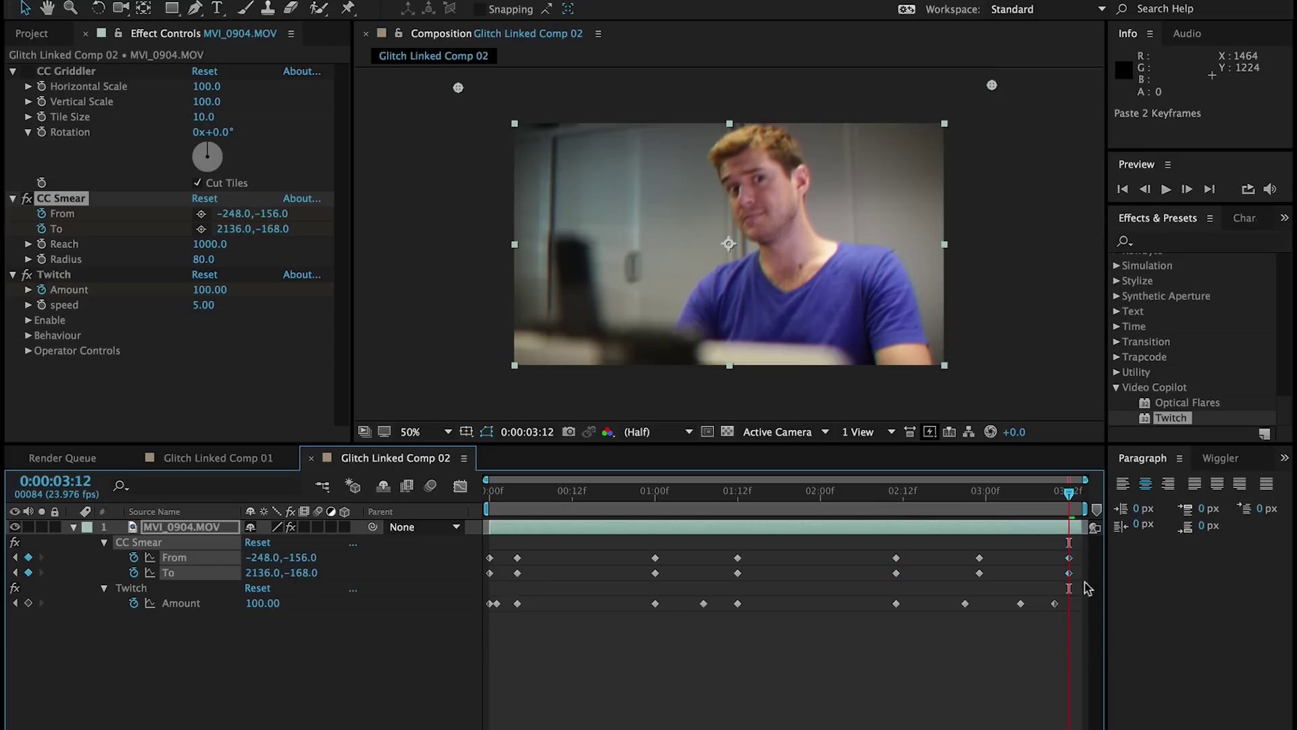
pyautogui.click(594, 683)
pyautogui.moveTo(489, 493); pyautogui.dragTo(560, 495)
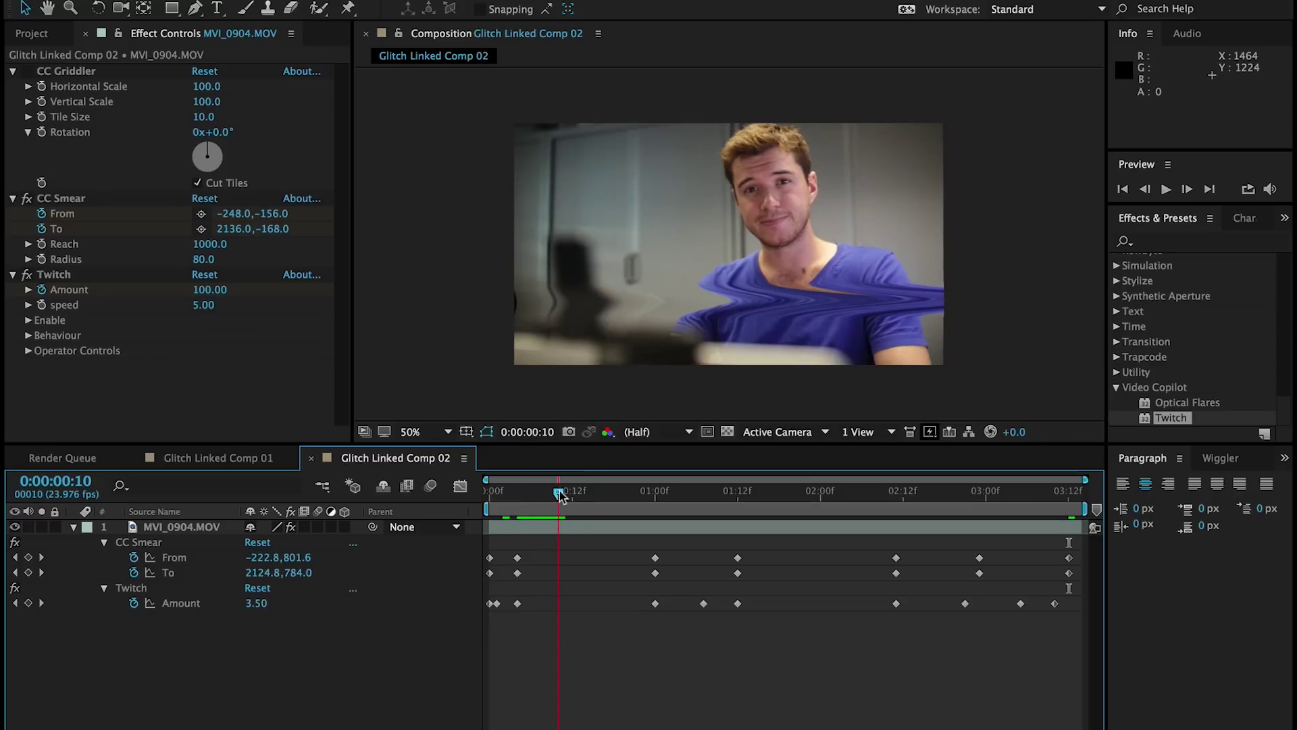
pyautogui.click(523, 491)
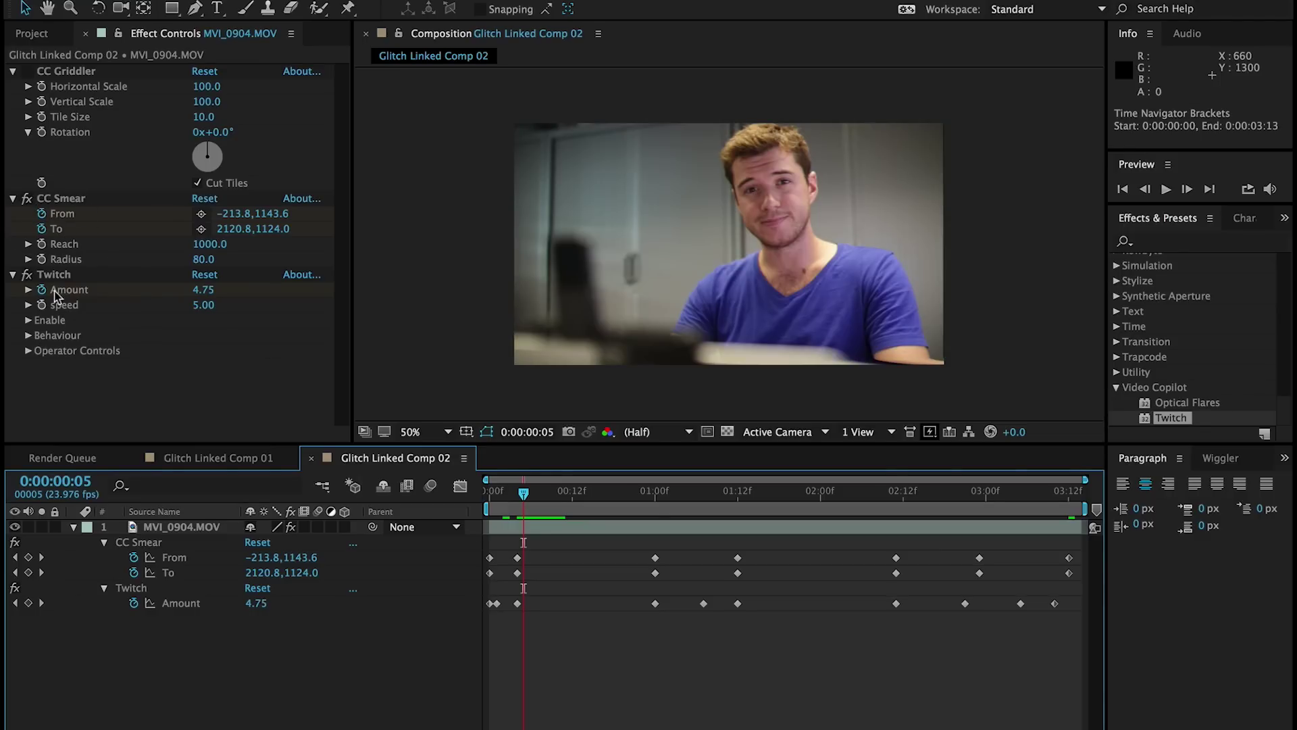
pyautogui.moveTo(524, 495); pyautogui.dragTo(655, 498)
pyautogui.moveTo(637, 550); pyautogui.dragTo(758, 579)
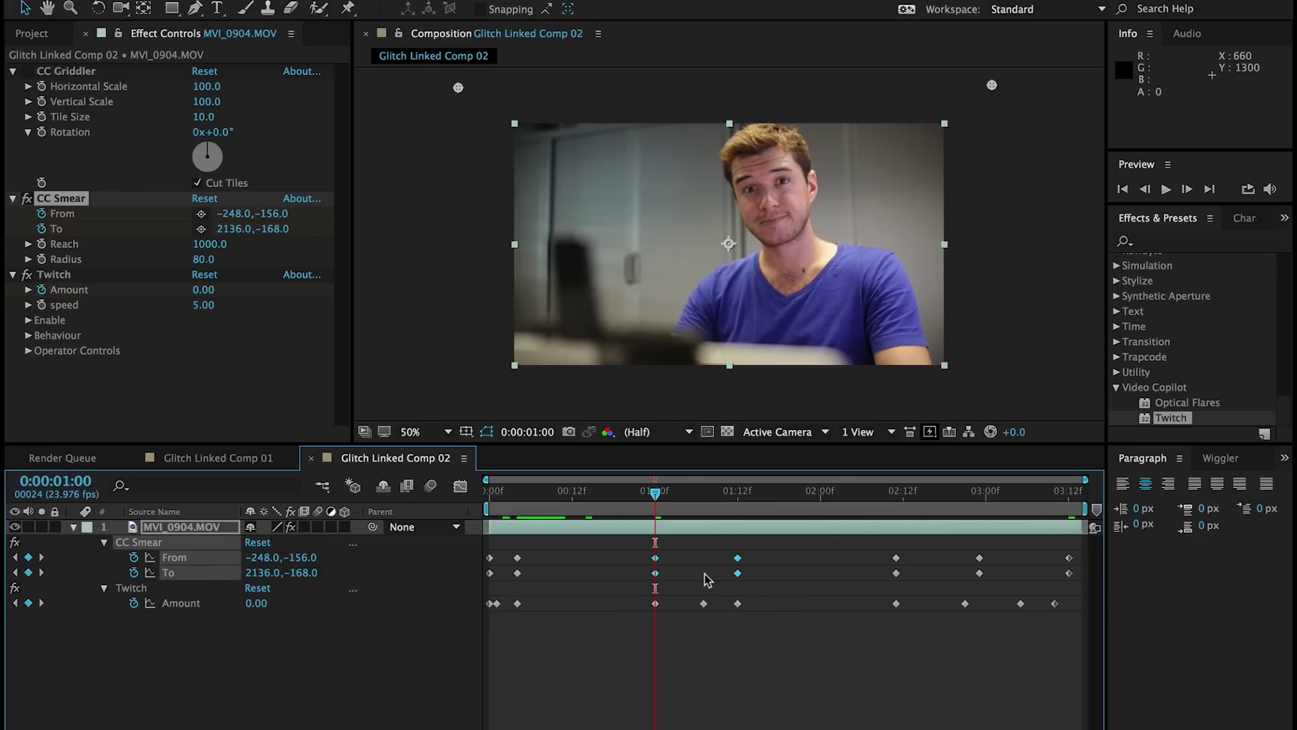
pyautogui.rightClick(737, 574)
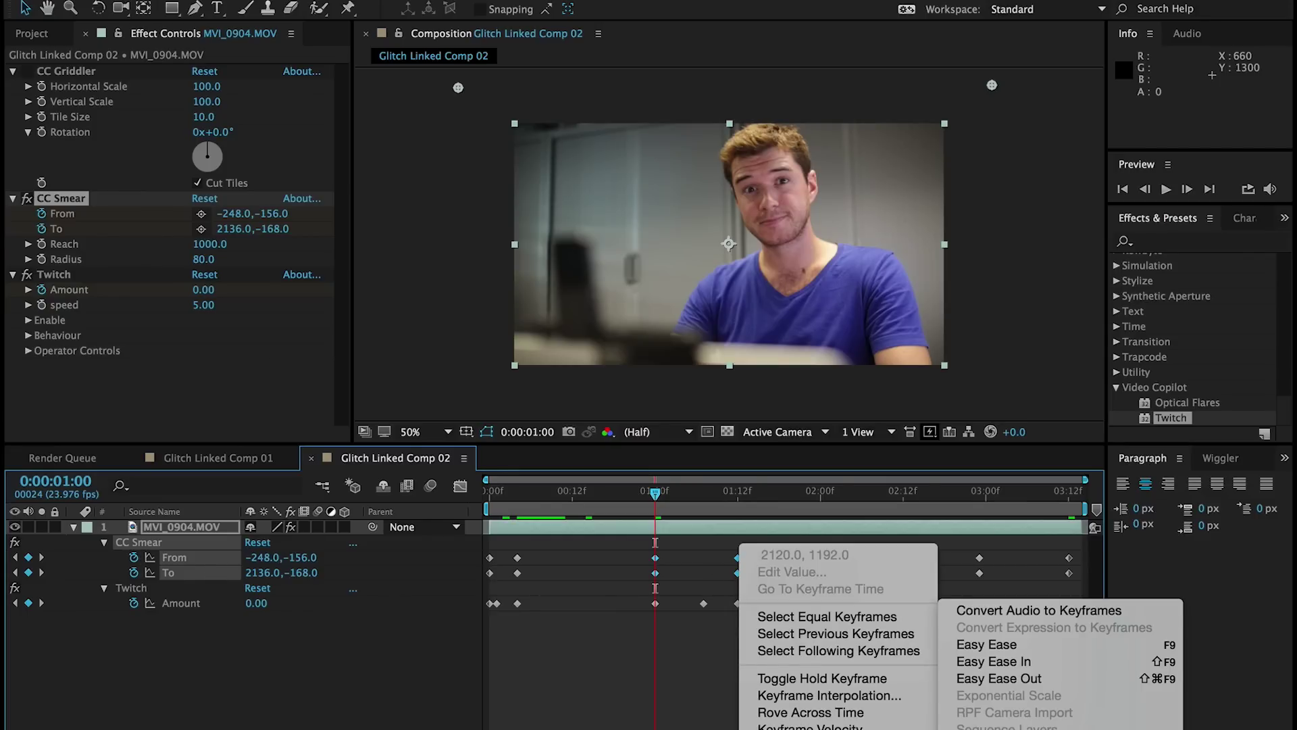
pyautogui.press('Escape')
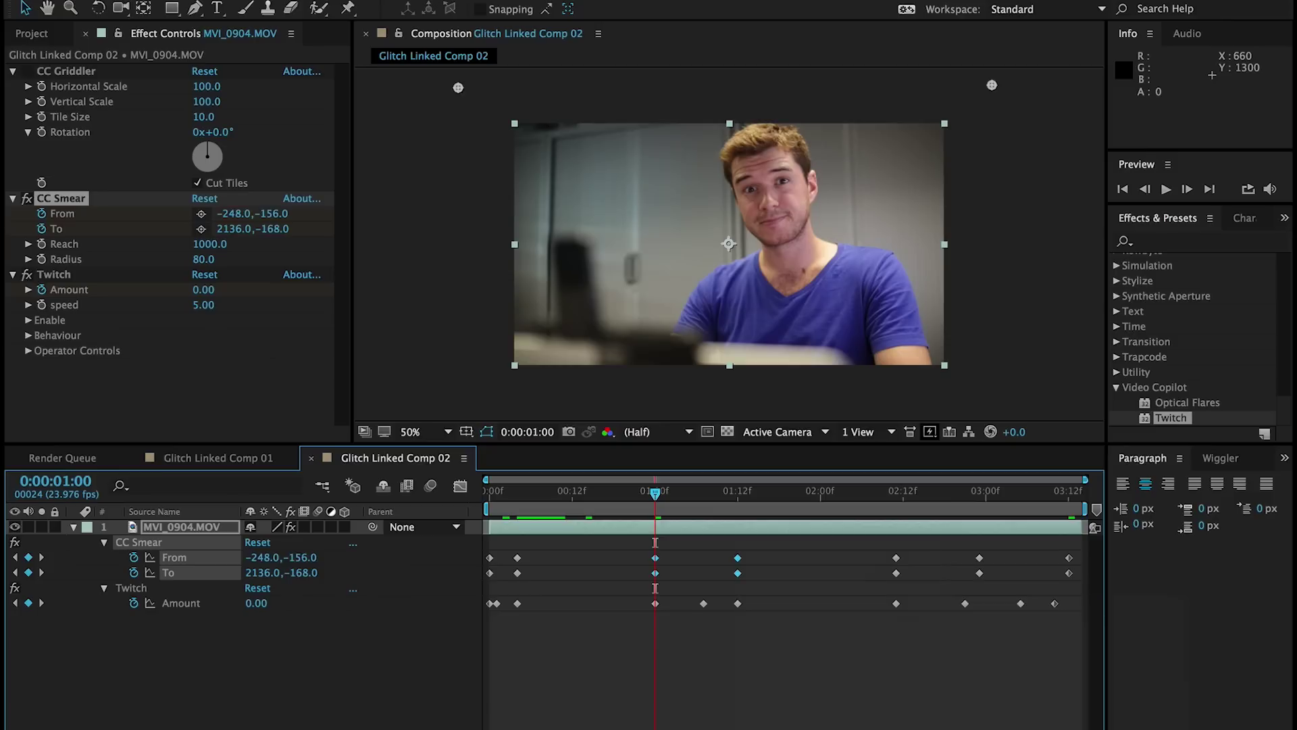
pyautogui.hotkey('ctrl', 'v')
pyautogui.moveTo(629, 500); pyautogui.dragTo(718, 536)
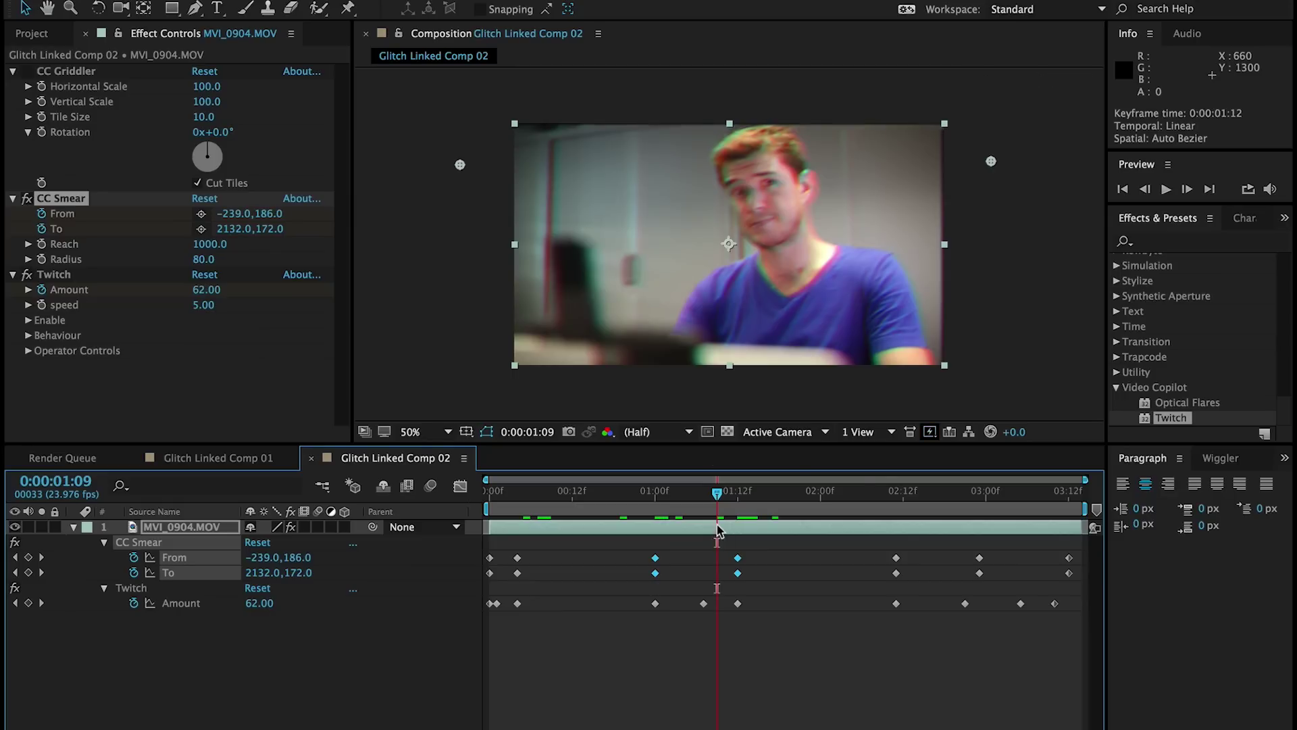
pyautogui.moveTo(715, 497); pyautogui.dragTo(675, 498)
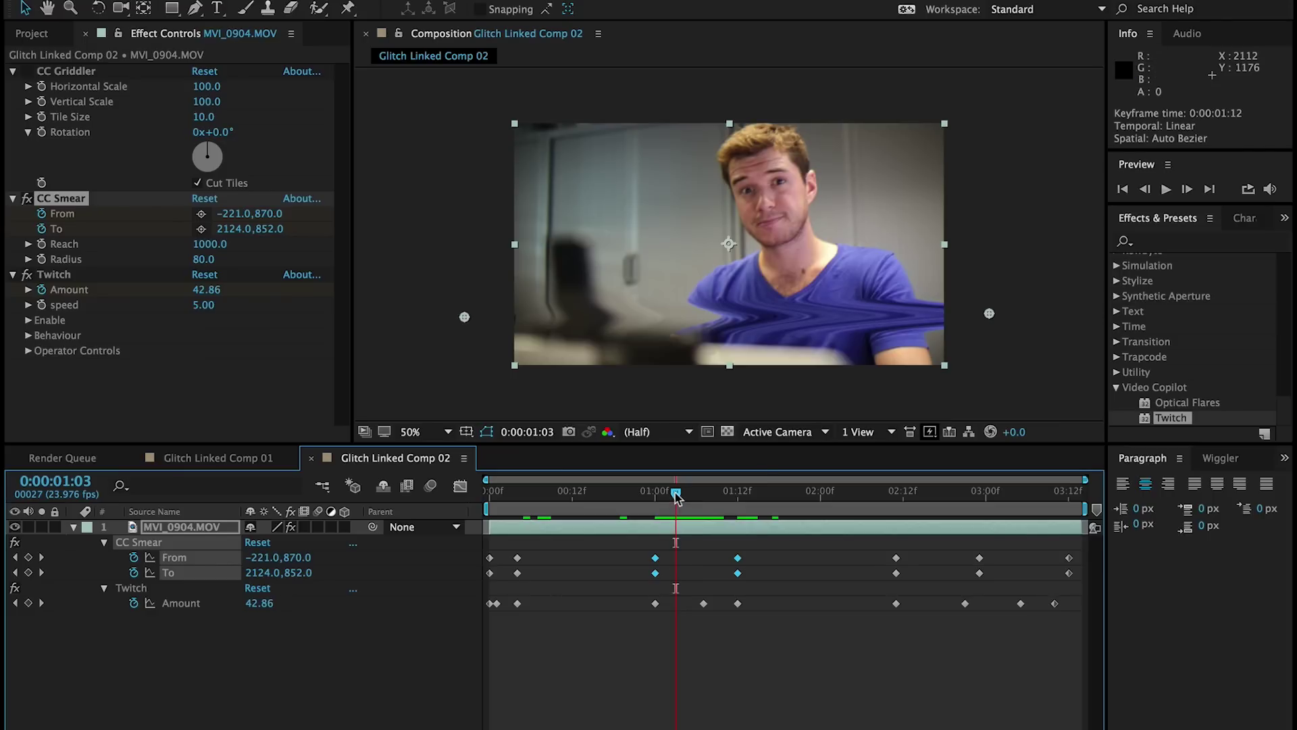
pyautogui.moveTo(675, 497); pyautogui.dragTo(697, 496)
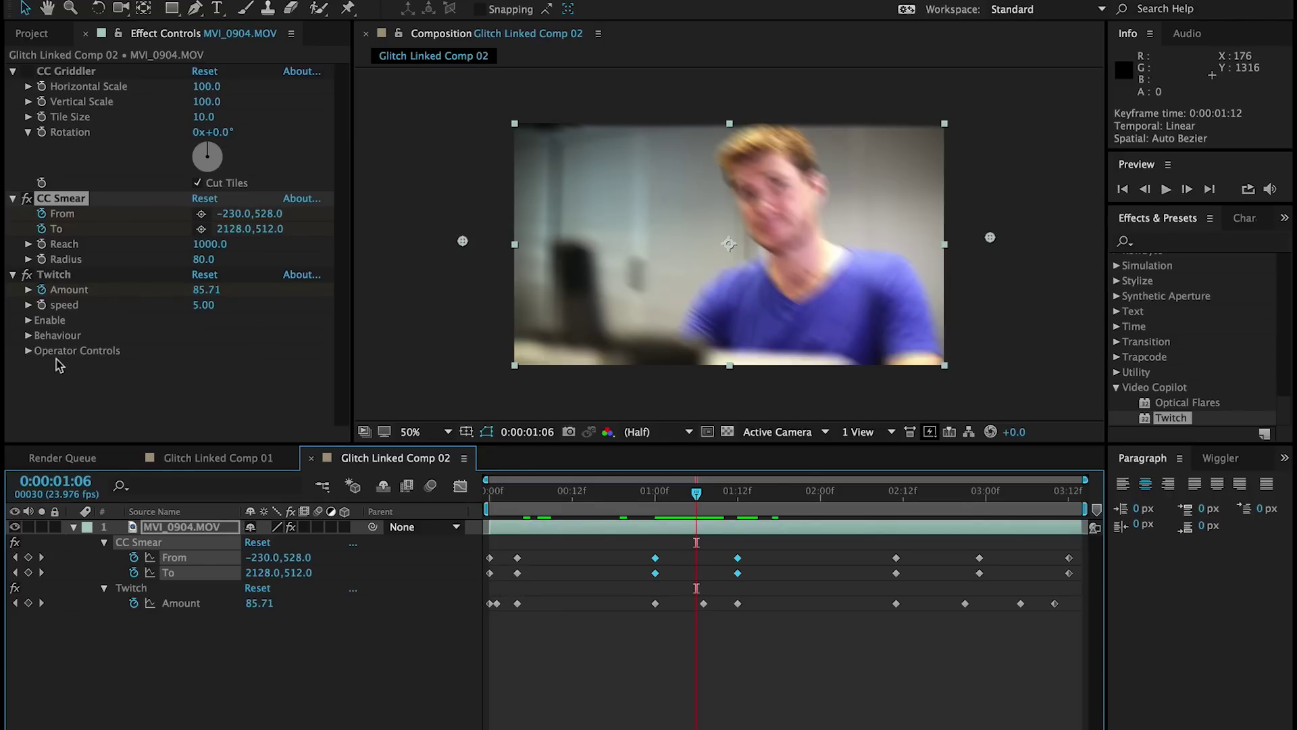
# Expand Twitch's Operator Controls, try CC Smear below Twitch, restore it above, and preview to 1:12.
pyautogui.click(28, 350)
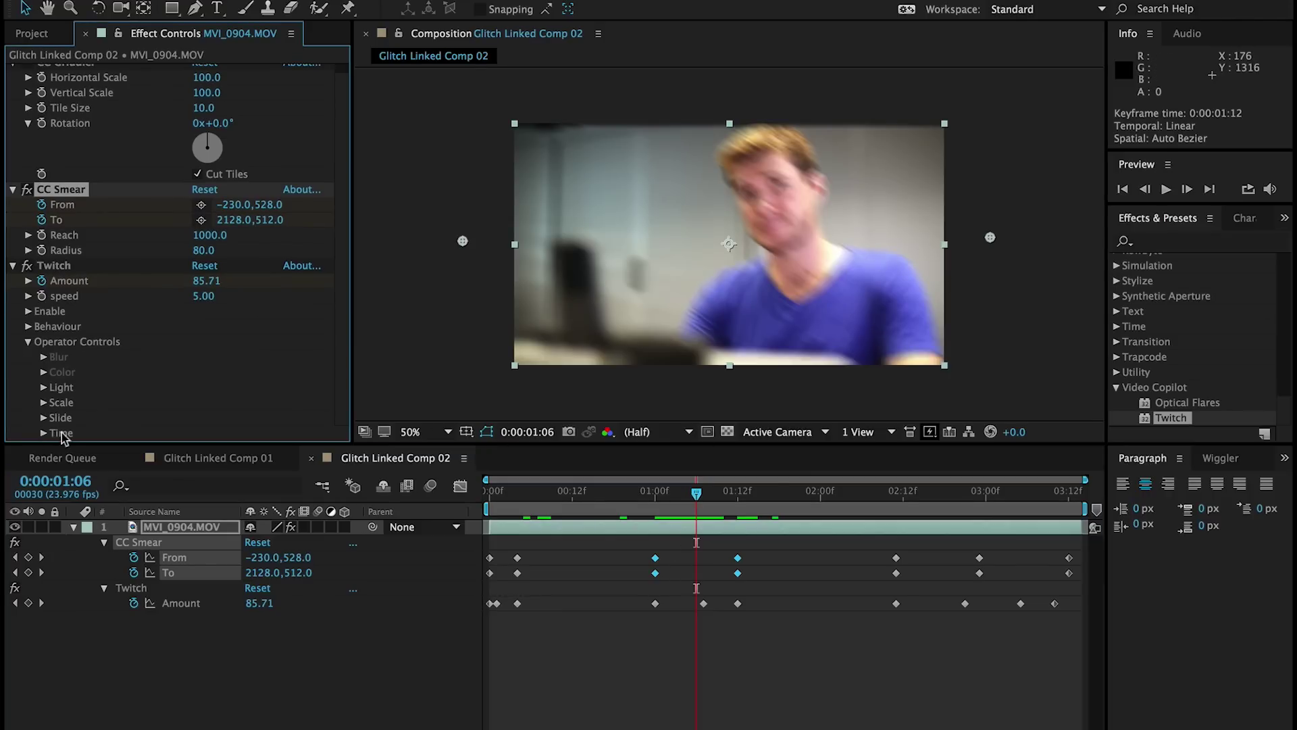
pyautogui.moveTo(65, 198); pyautogui.dragTo(93, 442)
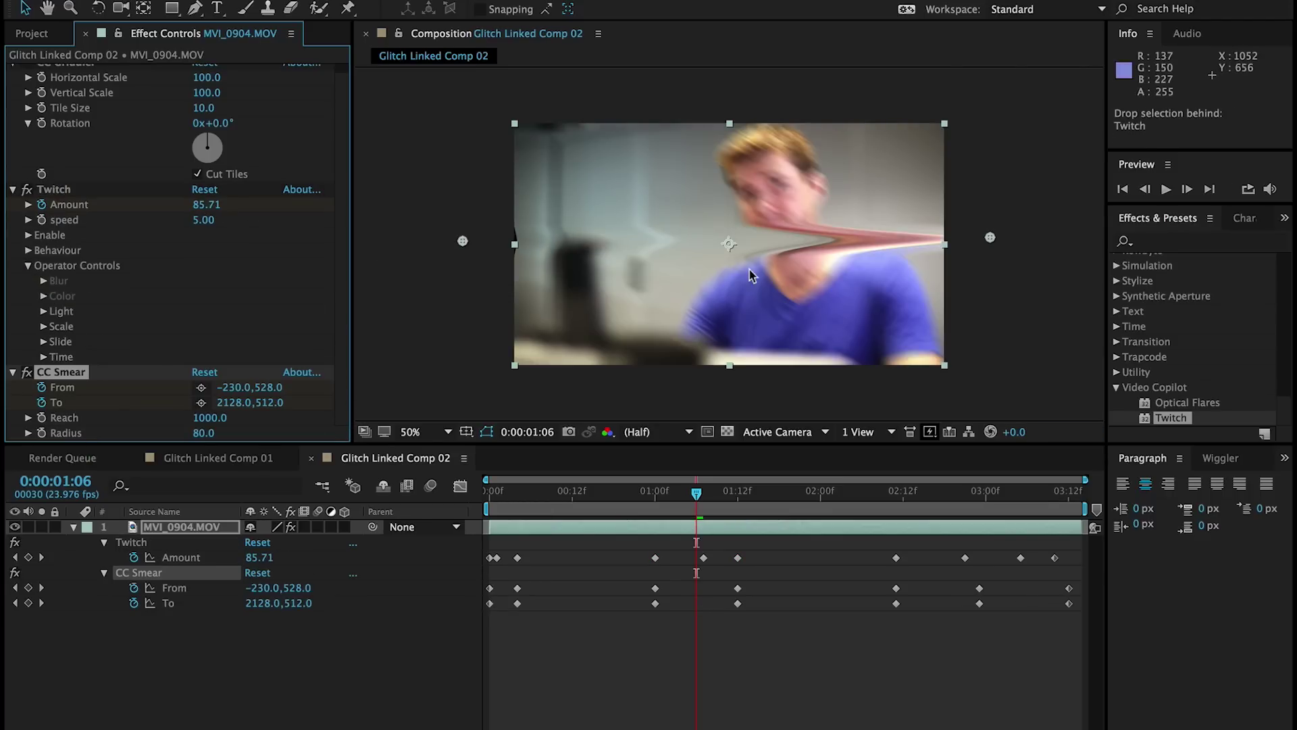
pyautogui.moveTo(44, 375); pyautogui.dragTo(45, 190)
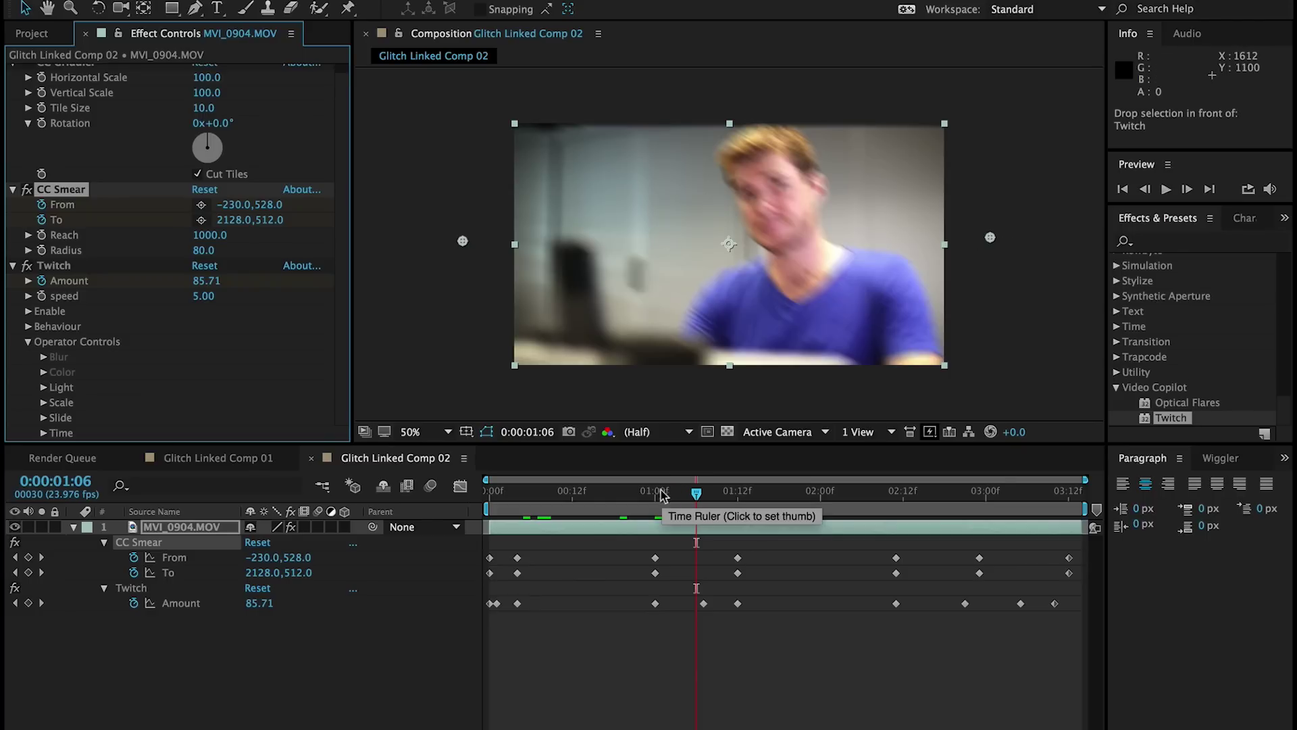
pyautogui.moveTo(658, 498); pyautogui.dragTo(738, 503)
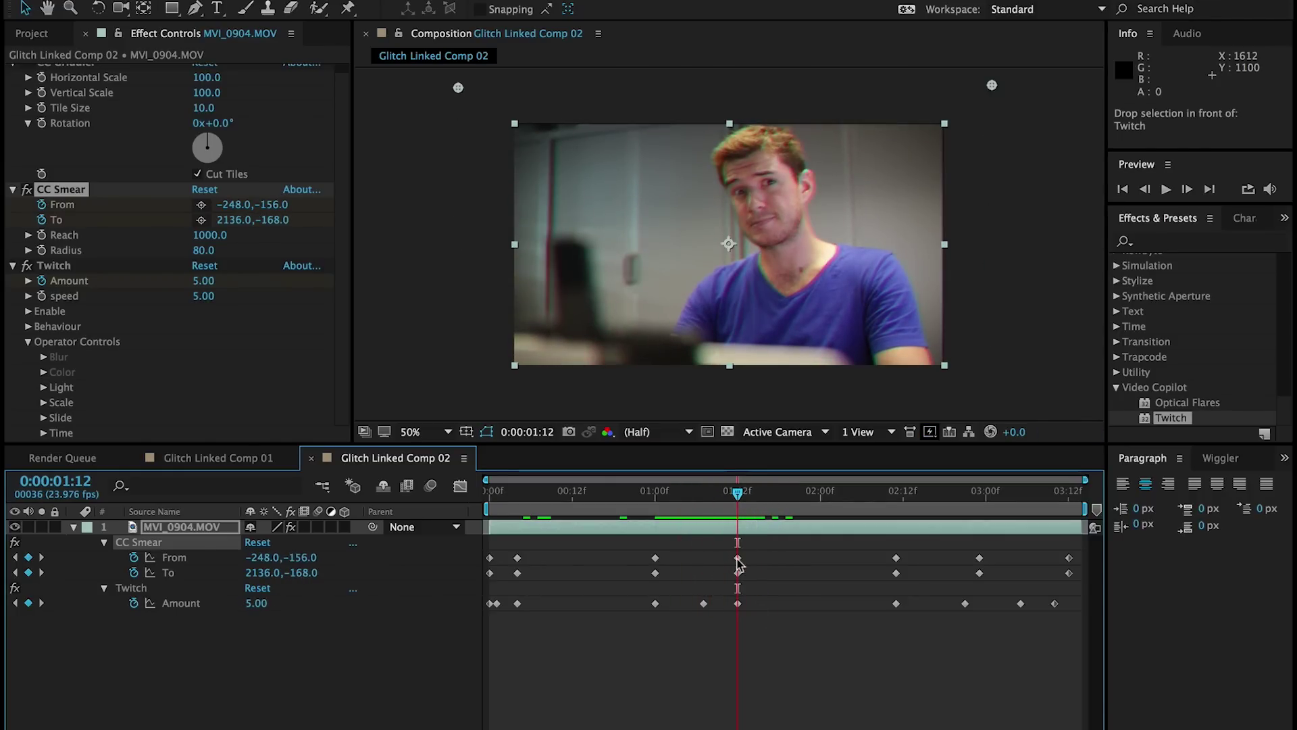
pyautogui.click(738, 558)
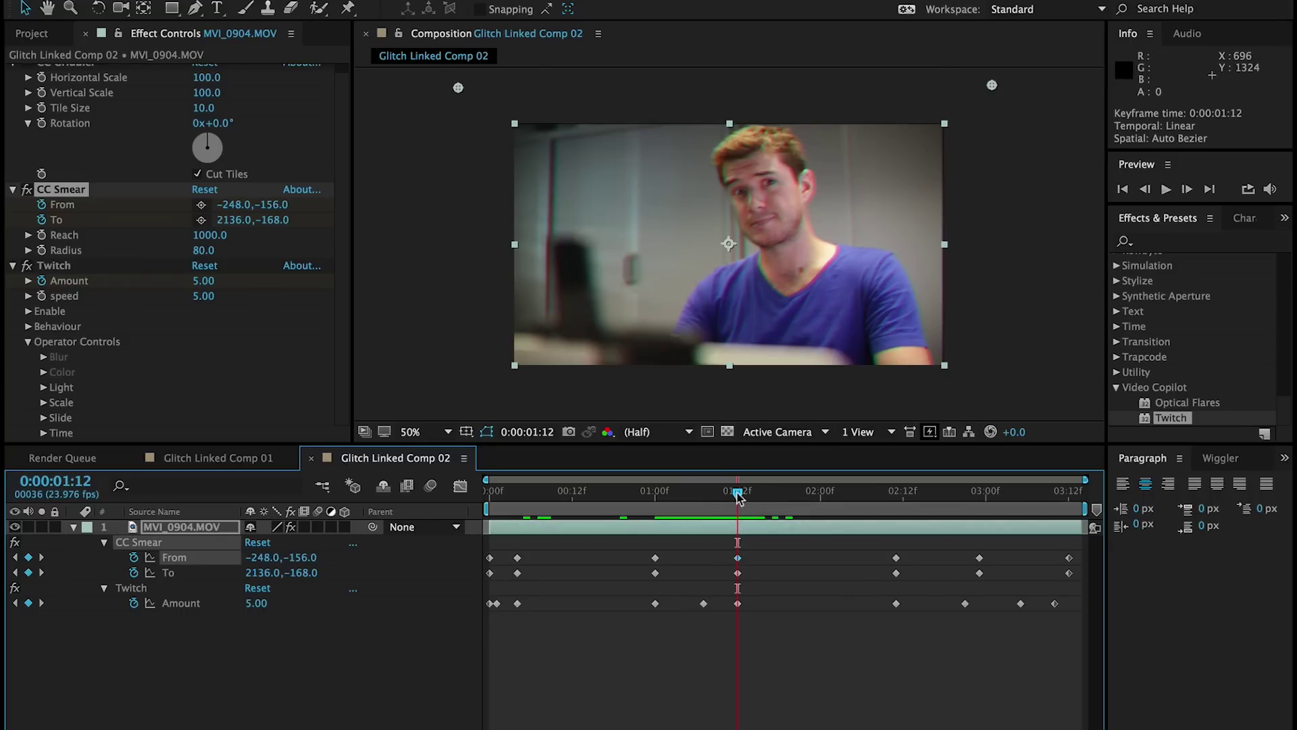
pyautogui.moveTo(738, 496); pyautogui.dragTo(896, 493)
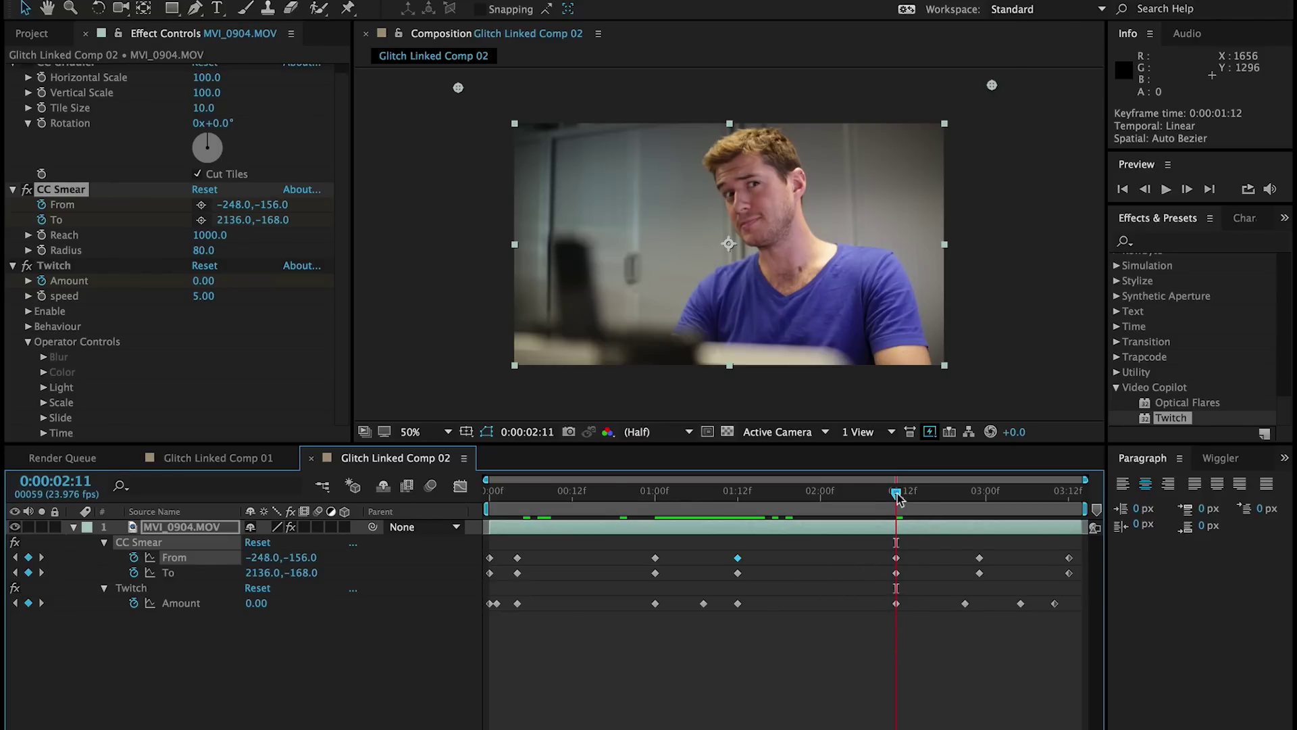
pyautogui.moveTo(897, 497); pyautogui.dragTo(937, 499)
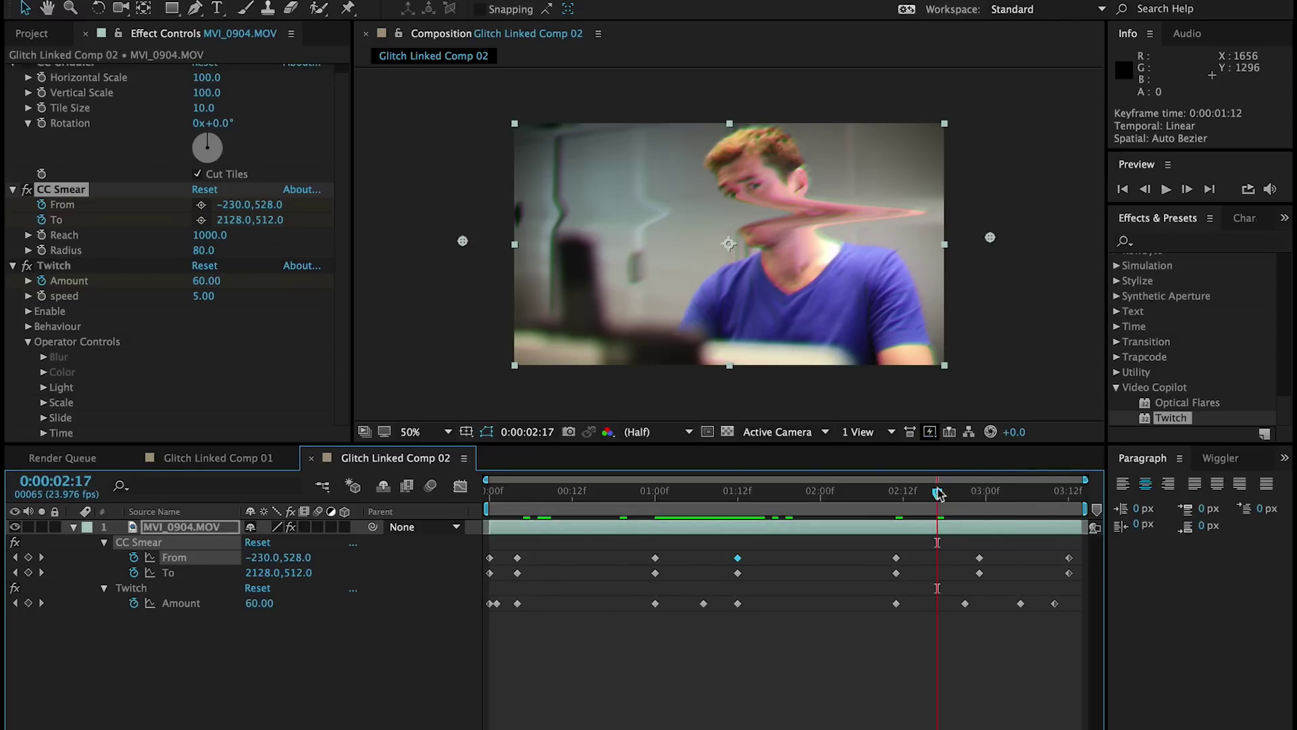
pyautogui.moveTo(939, 494); pyautogui.dragTo(1075, 493)
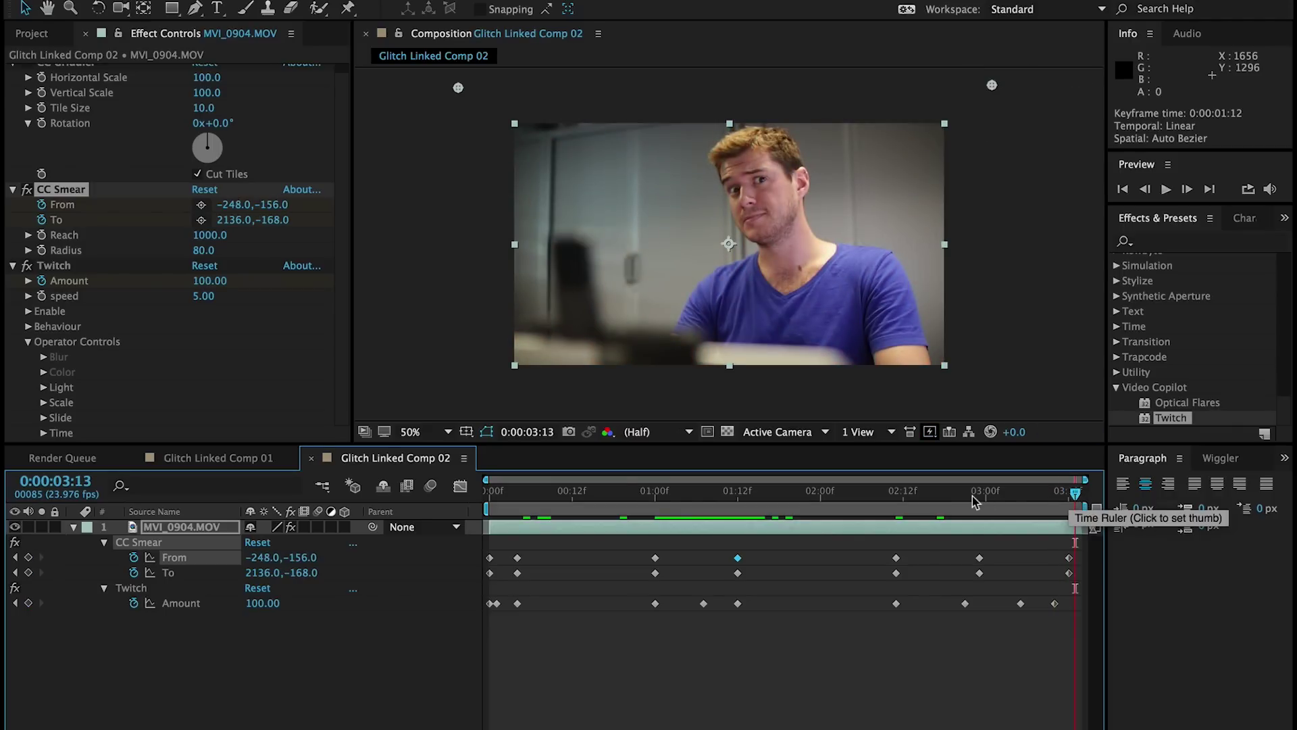
pyautogui.press('super+Tab')
pyautogui.press('super+Tab')
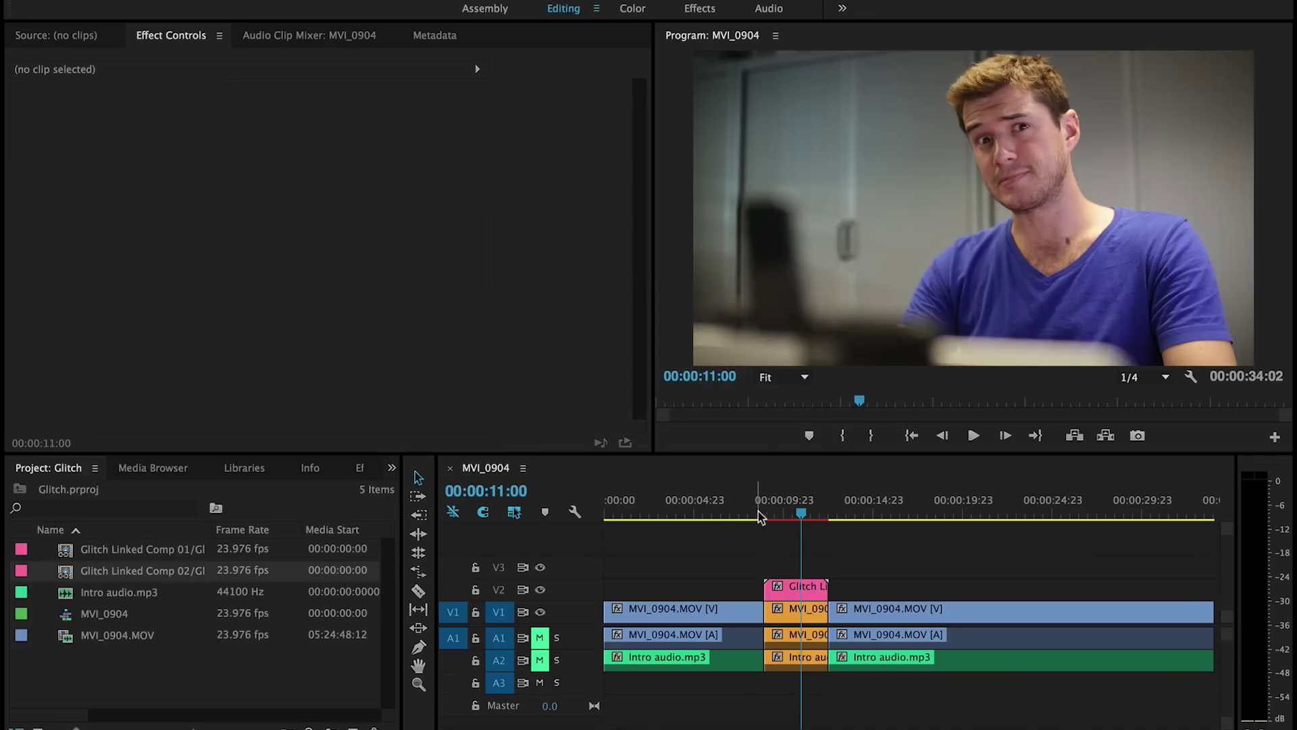
pyautogui.click(759, 515)
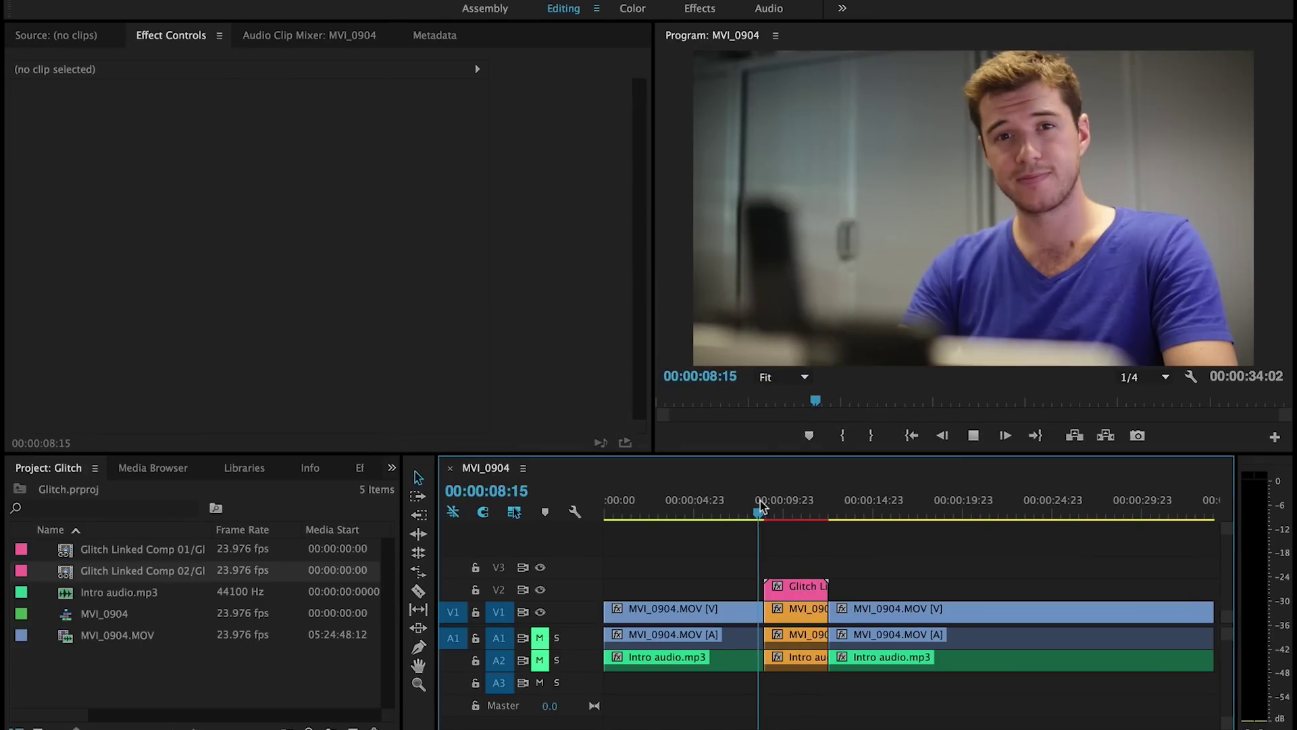
pyautogui.press('space')
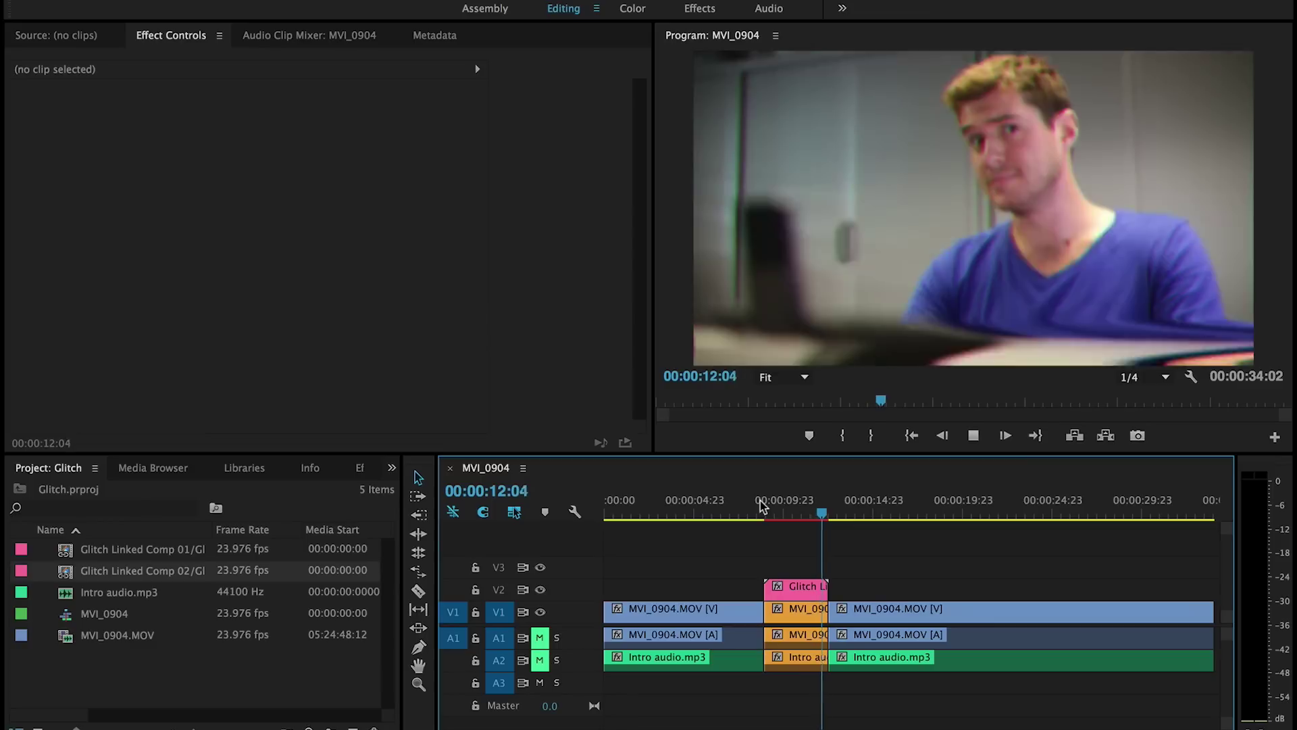
pyautogui.press('space')
pyautogui.click(769, 507)
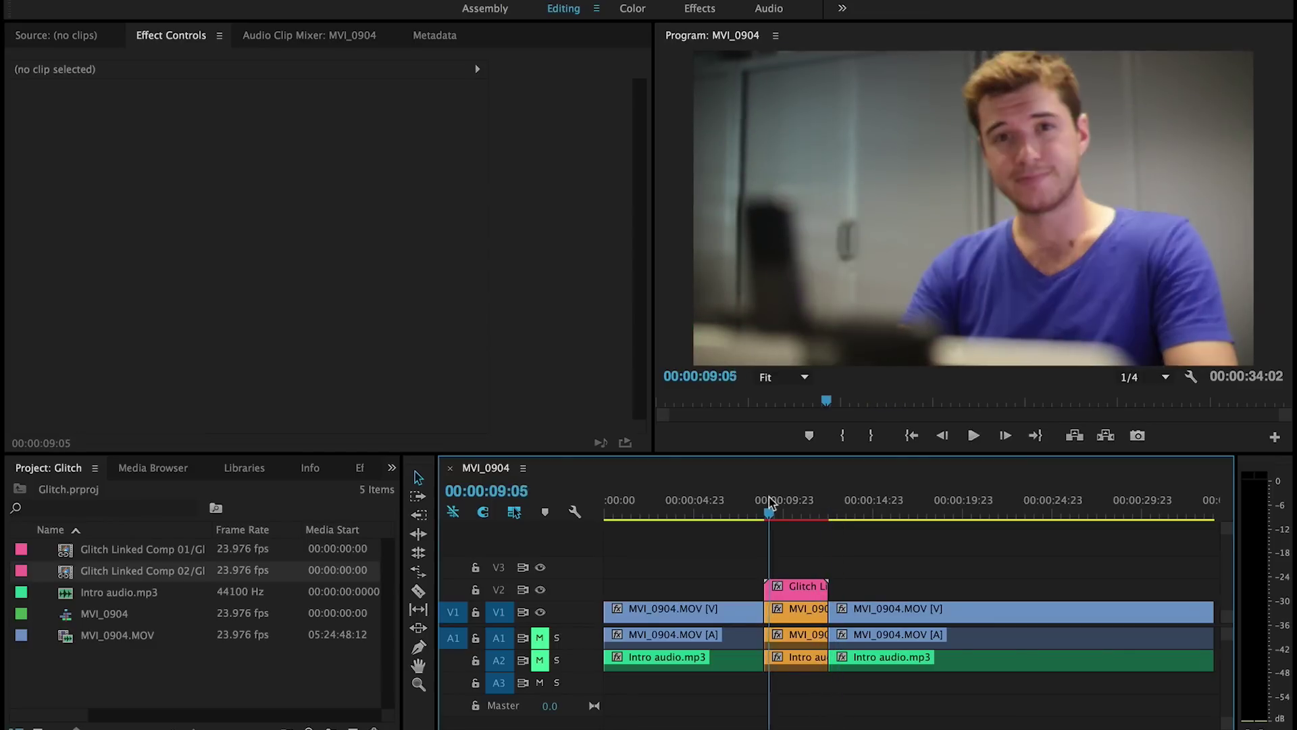
pyautogui.moveTo(770, 504); pyautogui.dragTo(765, 503)
pyautogui.press('space')
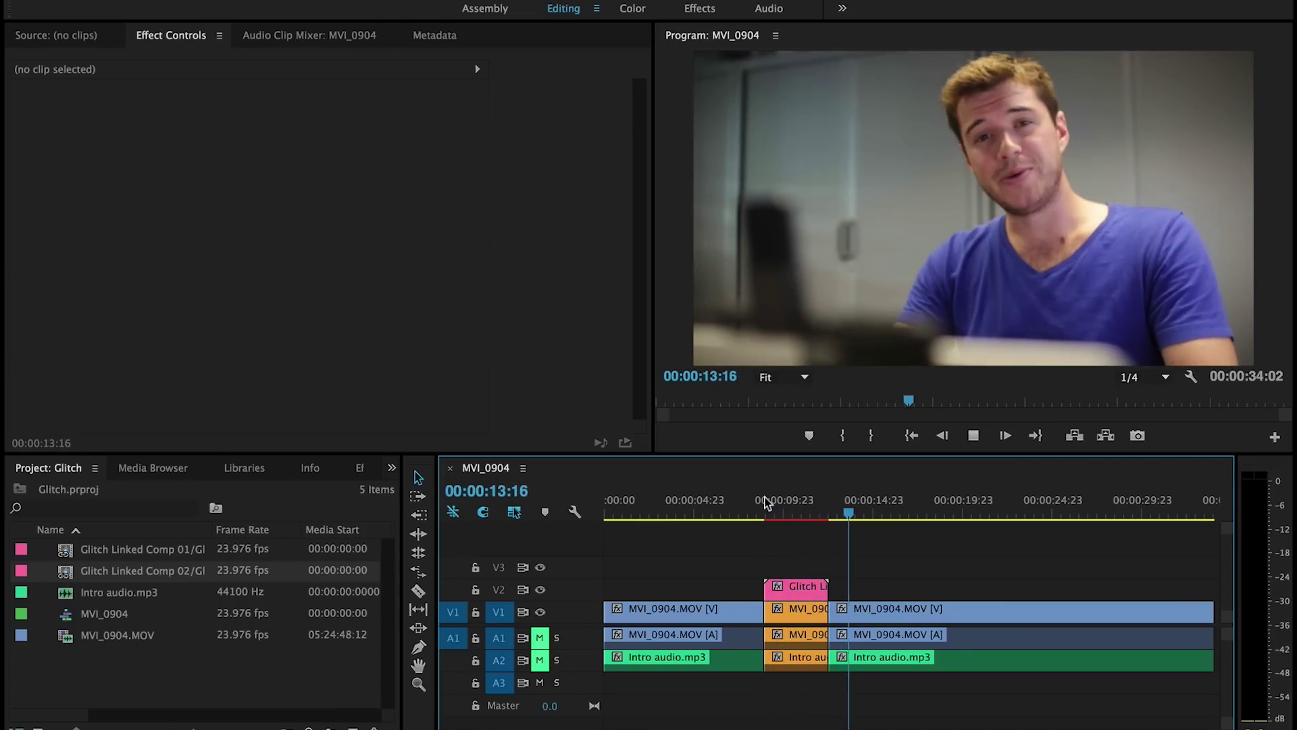
pyautogui.press('space')
pyautogui.click(775, 513)
pyautogui.moveTo(775, 514); pyautogui.dragTo(787, 515)
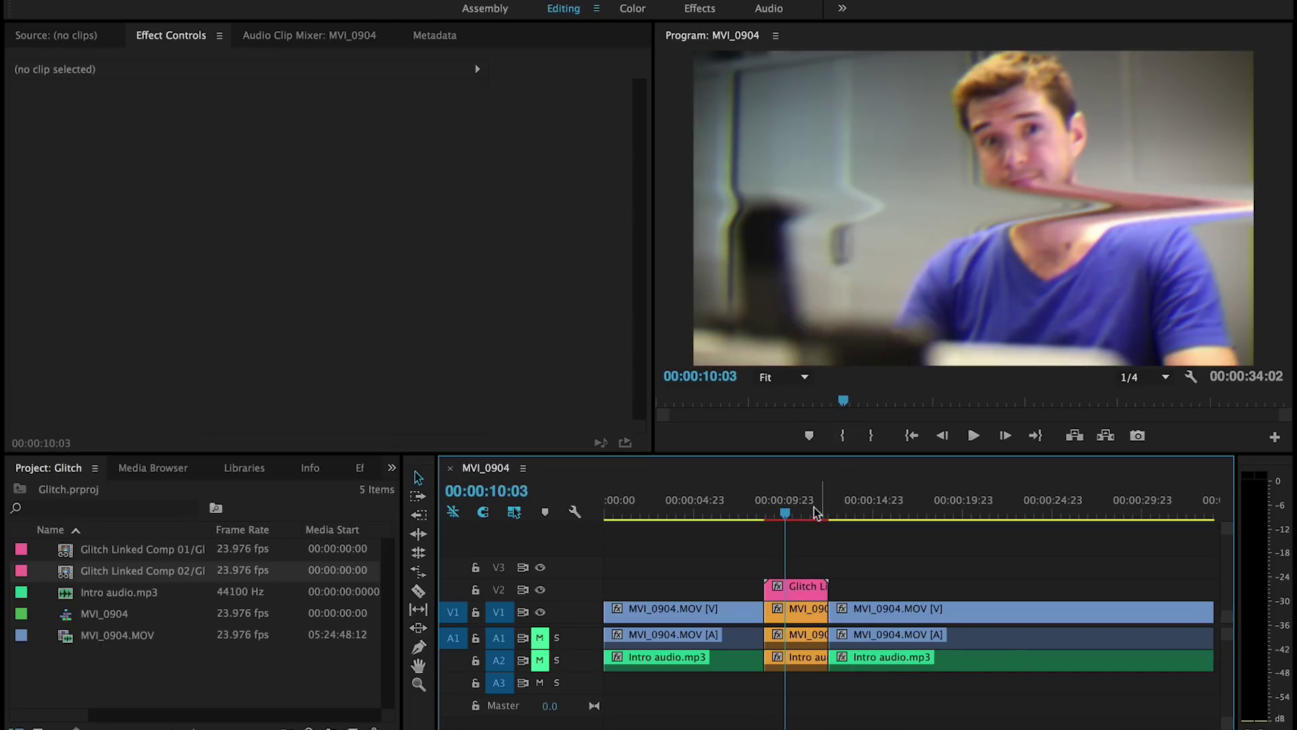
pyautogui.press('super+Tab')
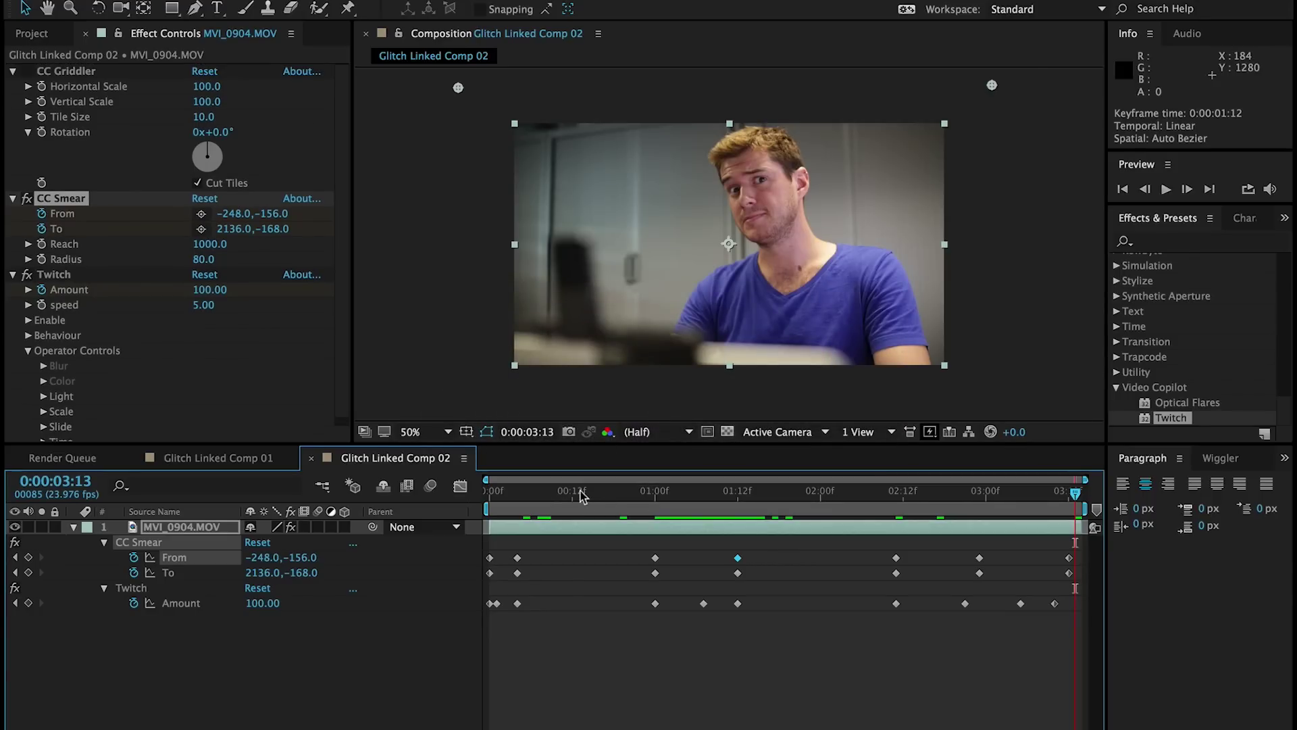
# On frame 0, set CC Griddler Tile Size to 3.0 and reveal its Horizontal/Vertical Scale keyframes at 100.
pyautogui.click(490, 488)
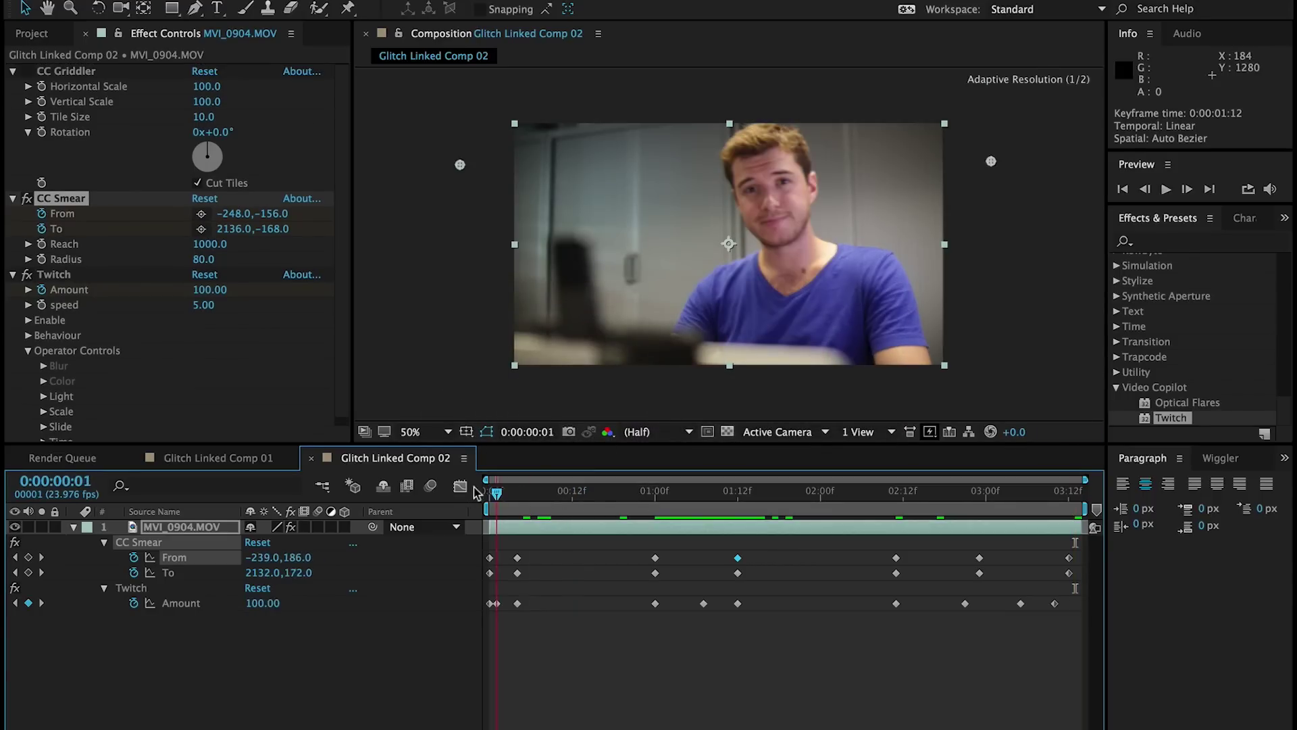
pyautogui.click(28, 72)
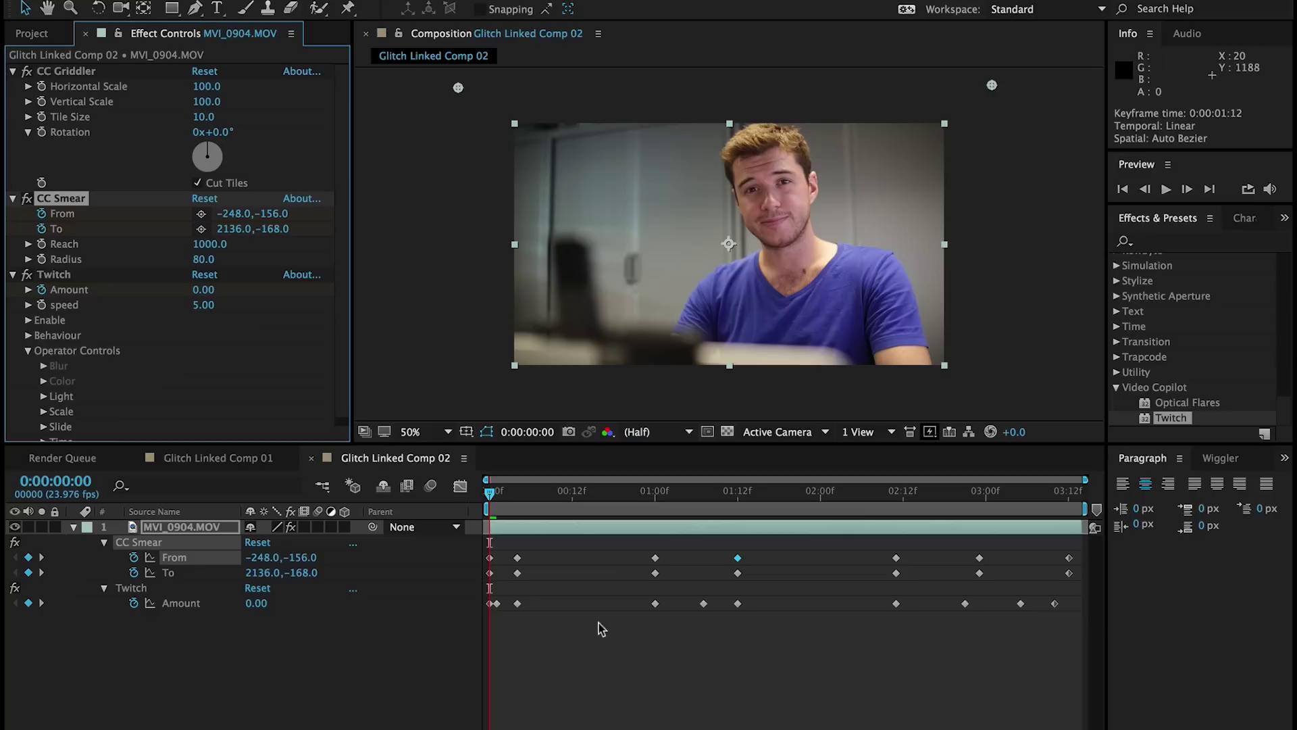
pyautogui.click(204, 117)
pyautogui.write('3')
pyautogui.press('Return')
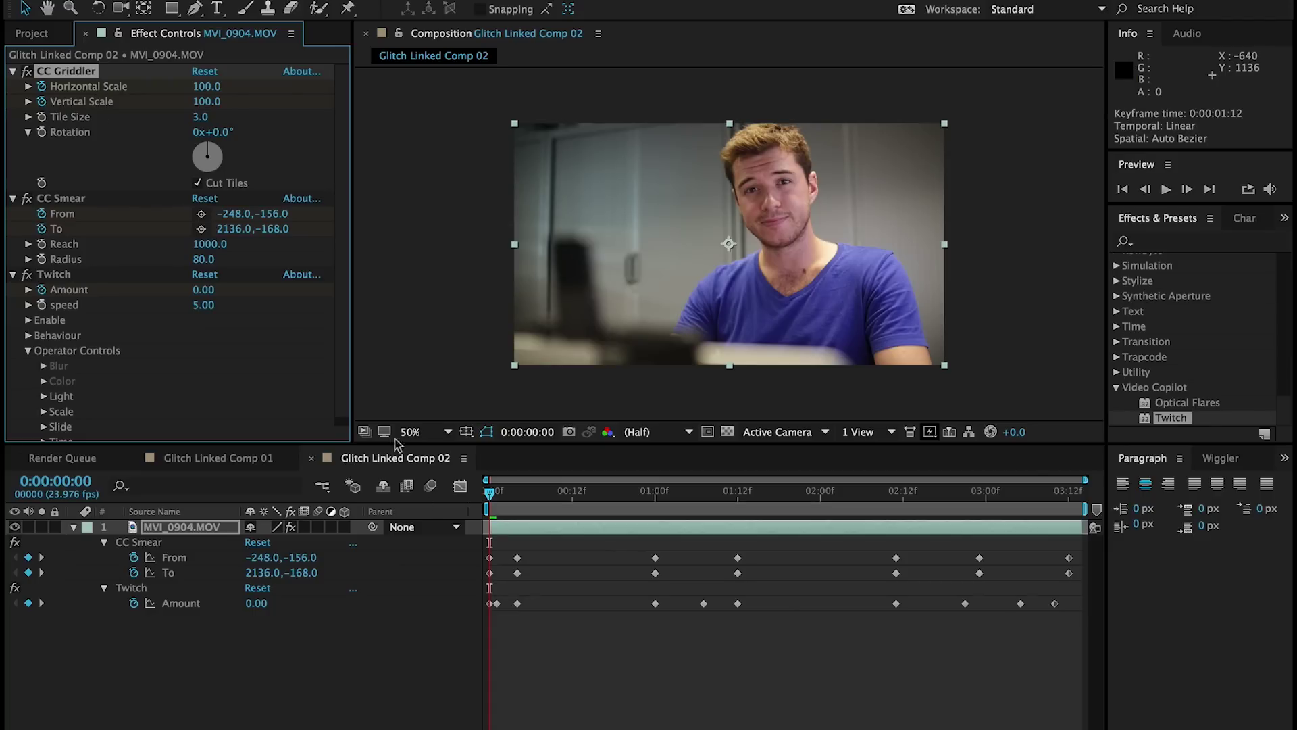
pyautogui.press('u')
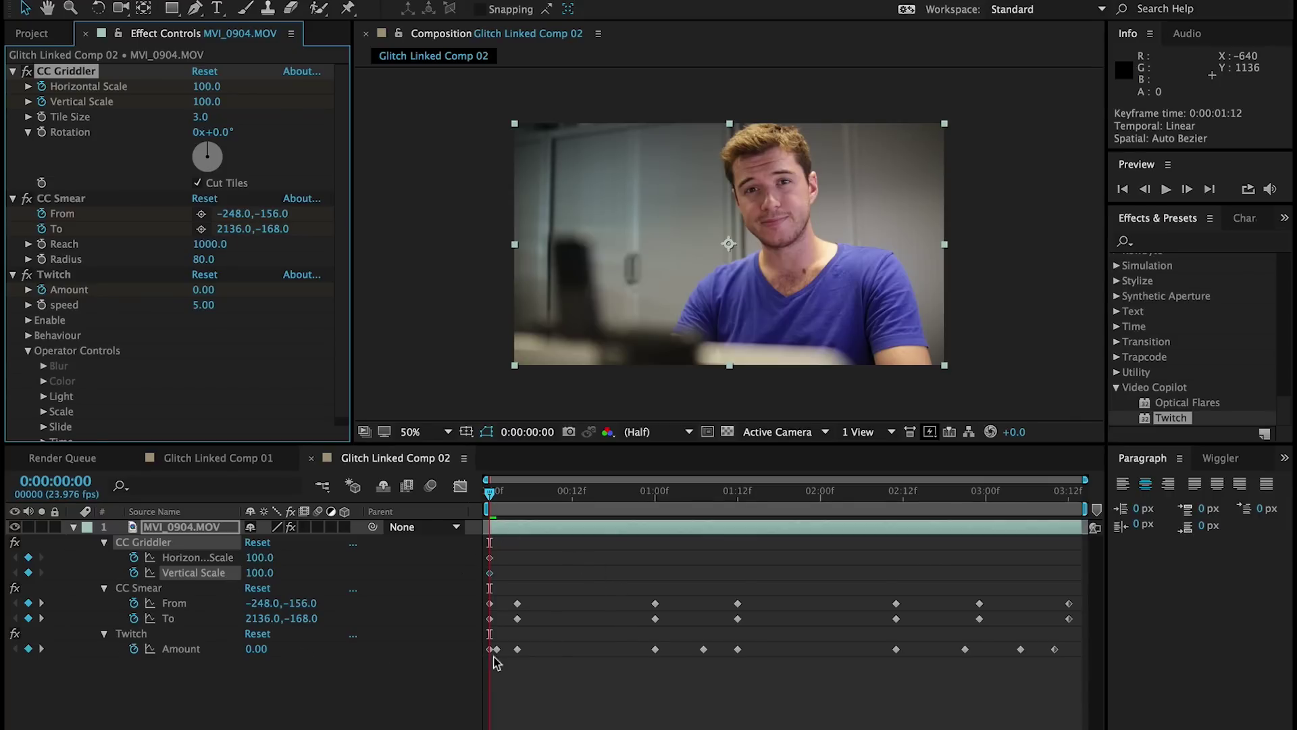
# On frame 1, keyframe CC Griddler Horizontal Scale 300 and Vertical Scale 75.
pyautogui.moveTo(496, 649)
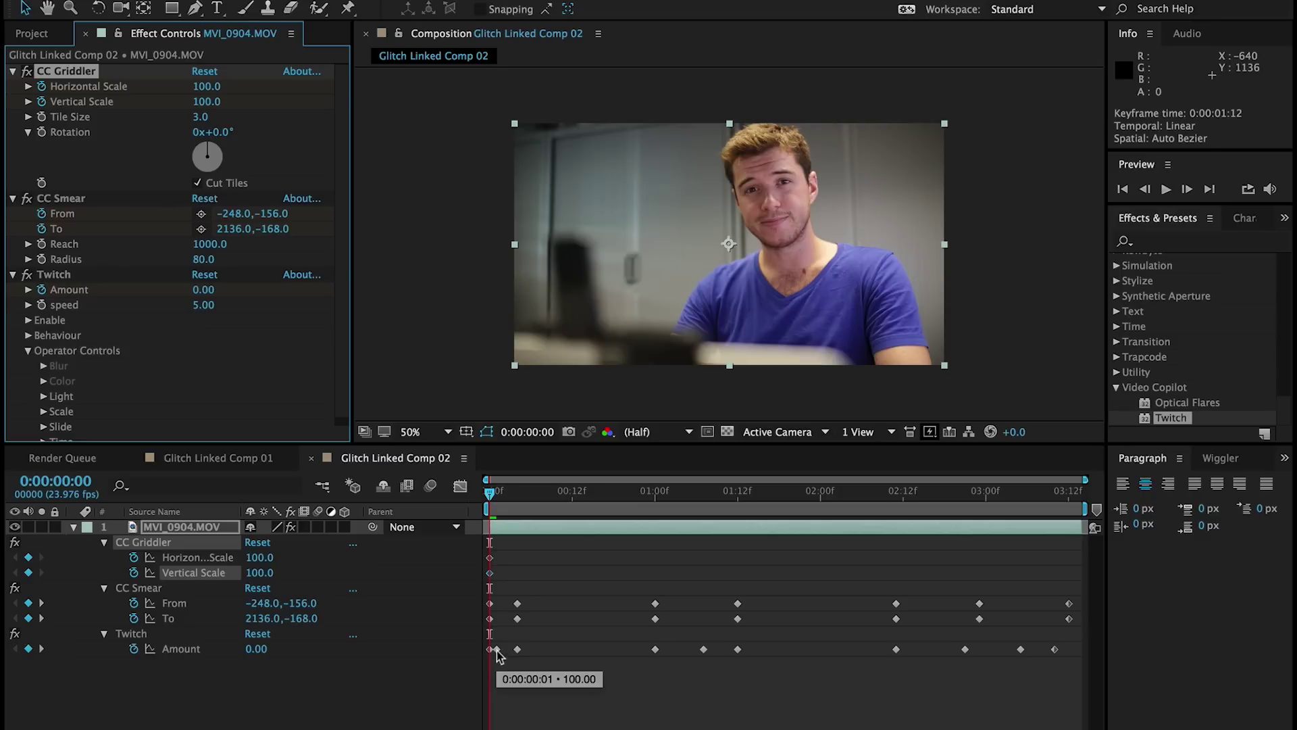
pyautogui.press('pagedown')
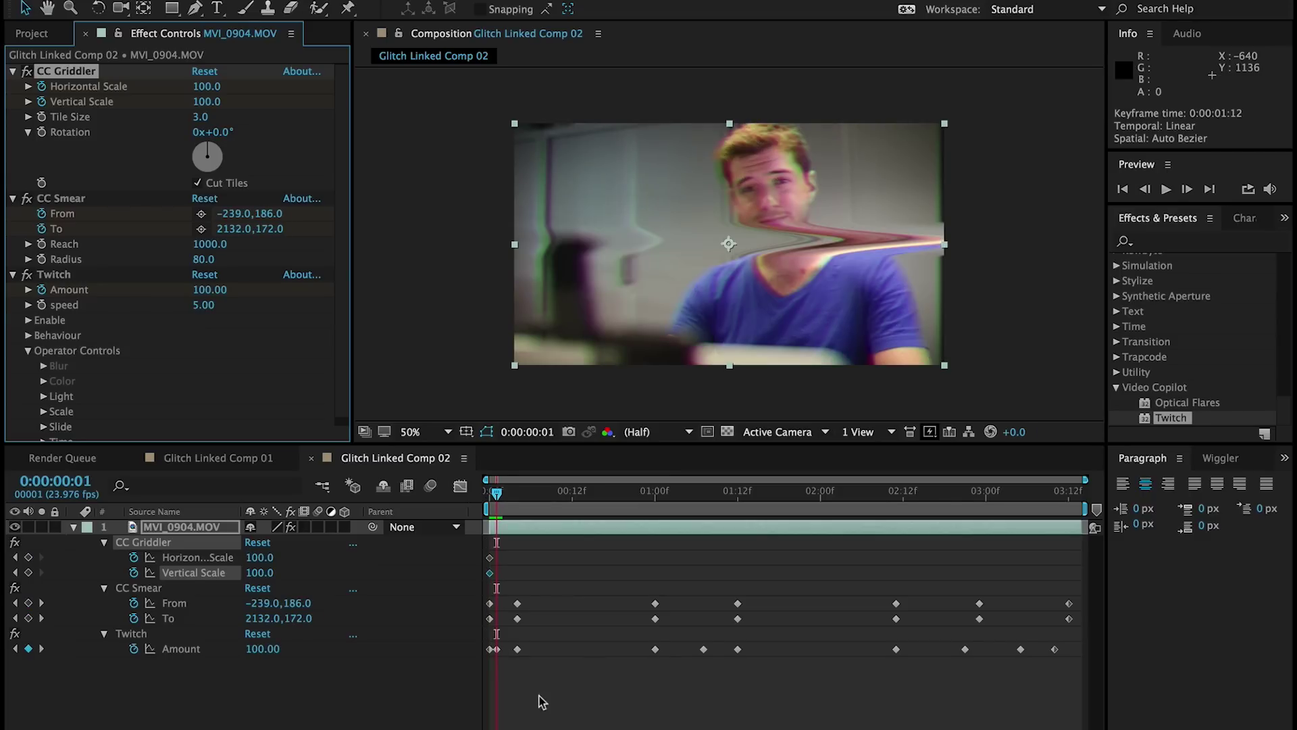
pyautogui.click(258, 557)
pyautogui.write('300')
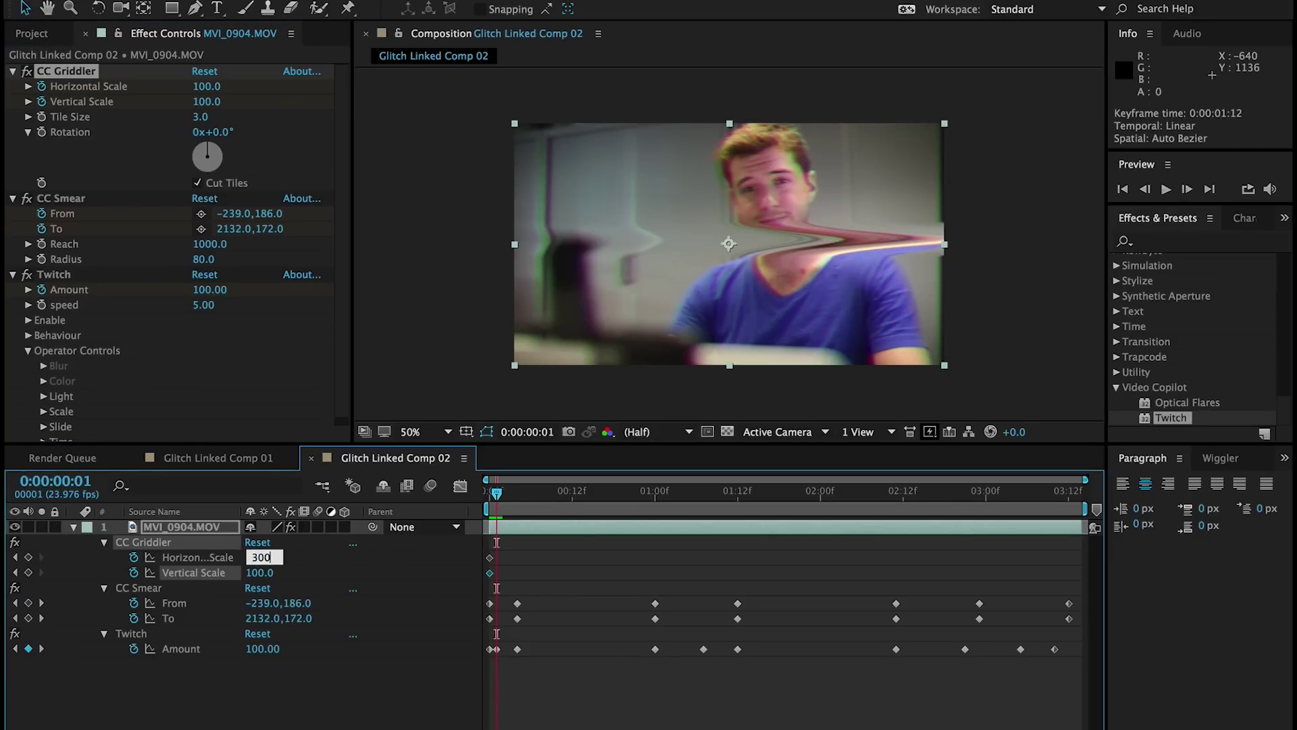
pyautogui.press('Return')
pyautogui.click(270, 572)
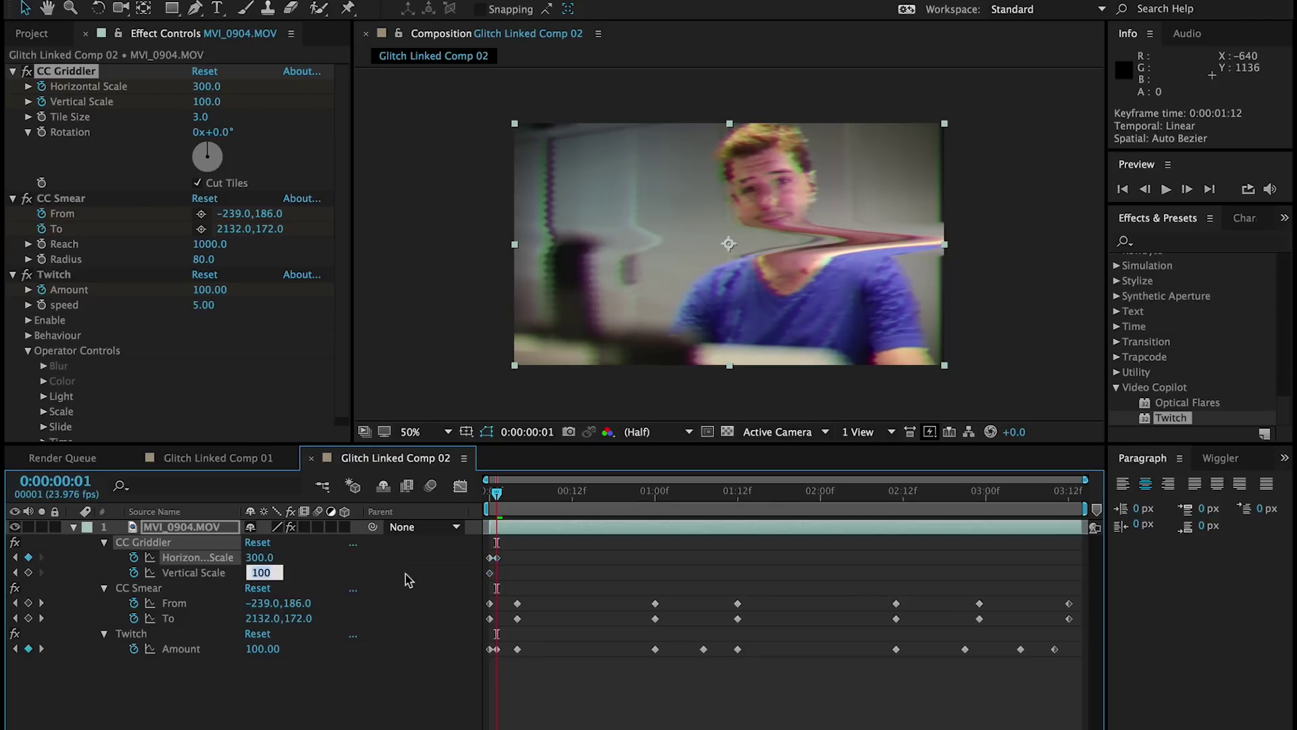
pyautogui.write('75')
pyautogui.press('Return')
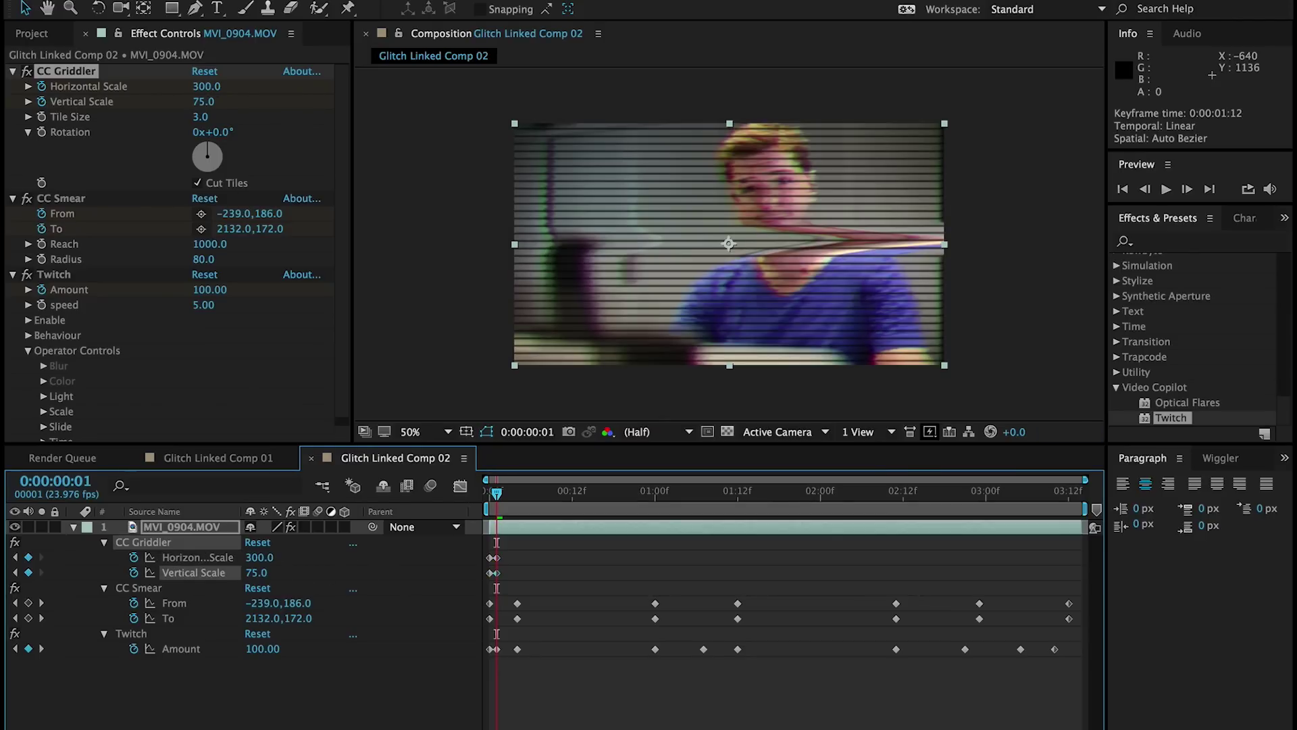
# Lower CC Griddler Tile Size to 1.5 and return to frame 0.
pyautogui.click(594, 718)
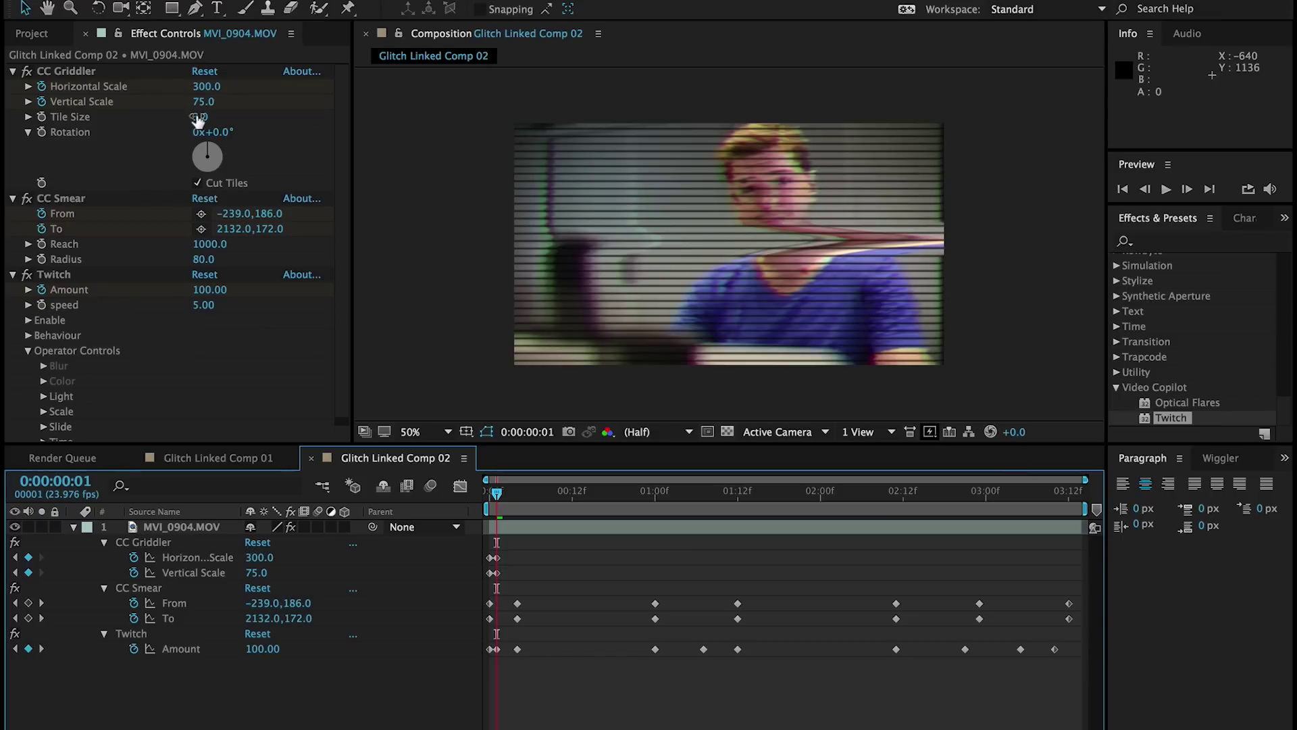
pyautogui.moveTo(199, 116); pyautogui.dragTo(180, 111)
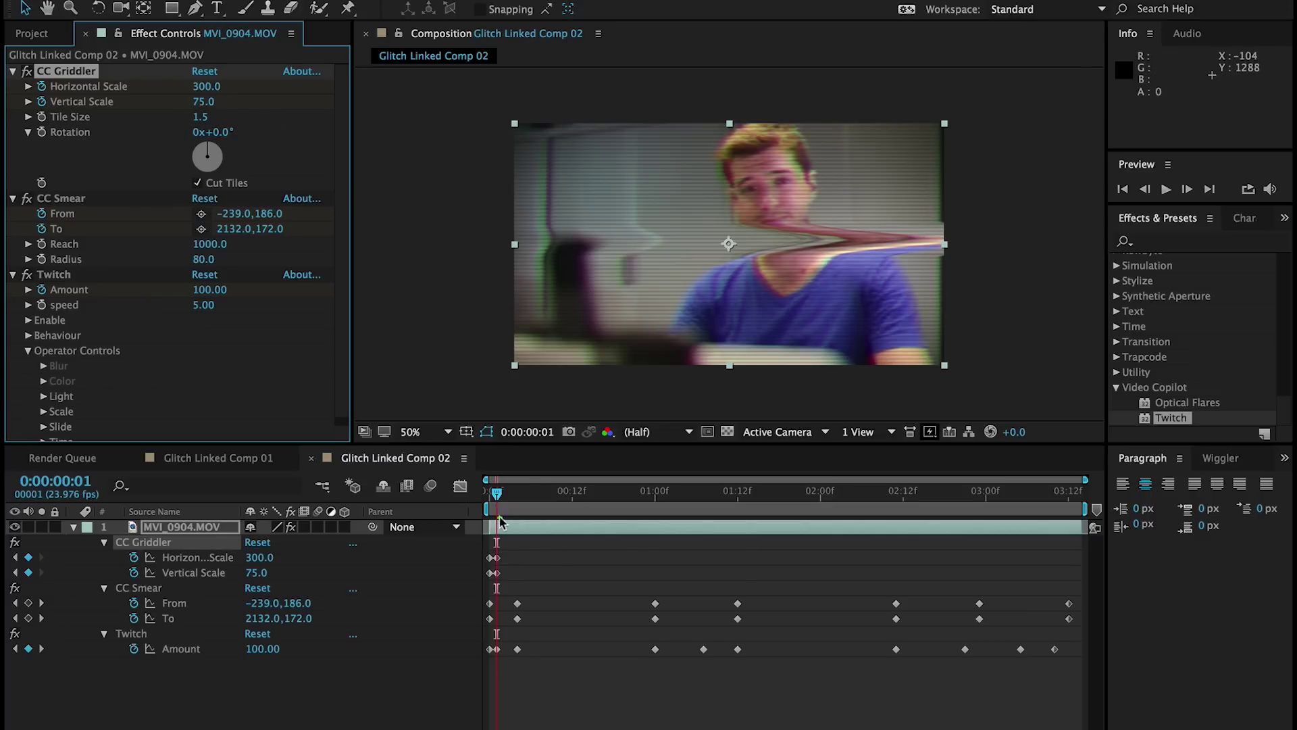
pyautogui.moveTo(496, 495); pyautogui.dragTo(490, 497)
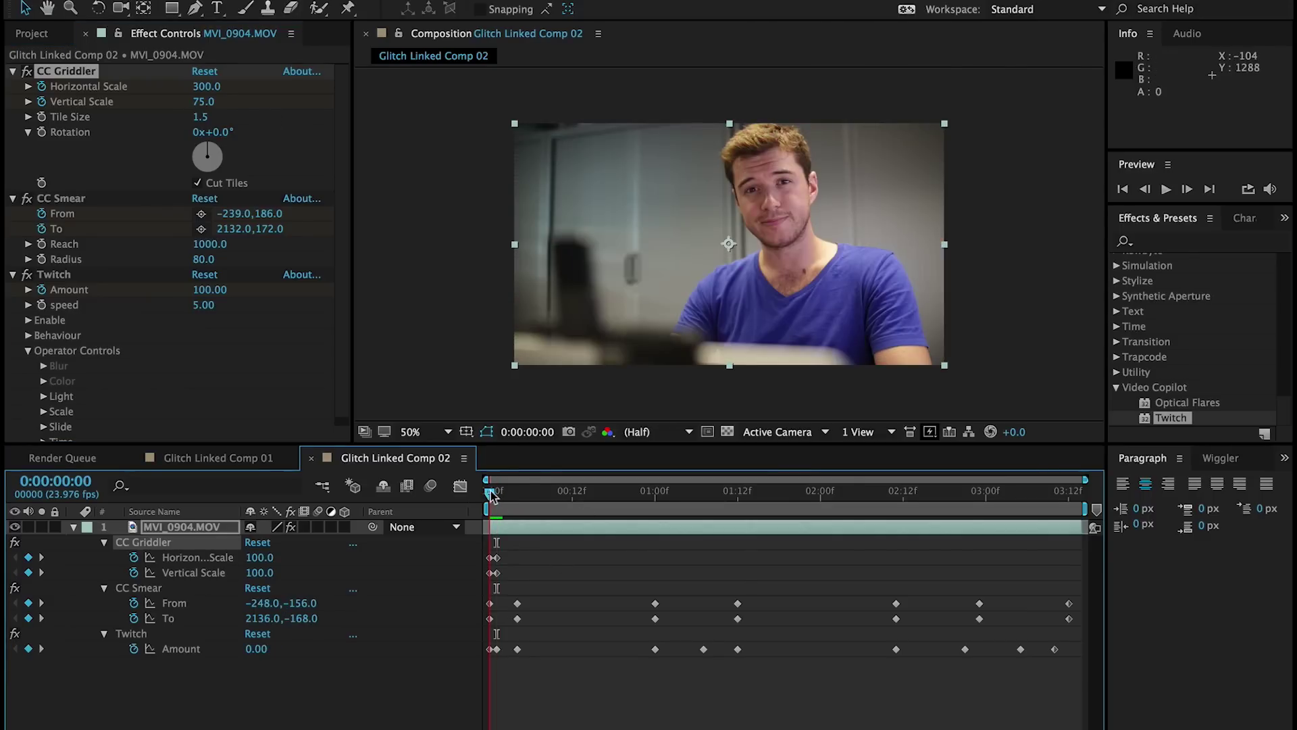
pyautogui.press('space')
pyautogui.press('space')
pyautogui.moveTo(488, 490); pyautogui.dragTo(496, 491)
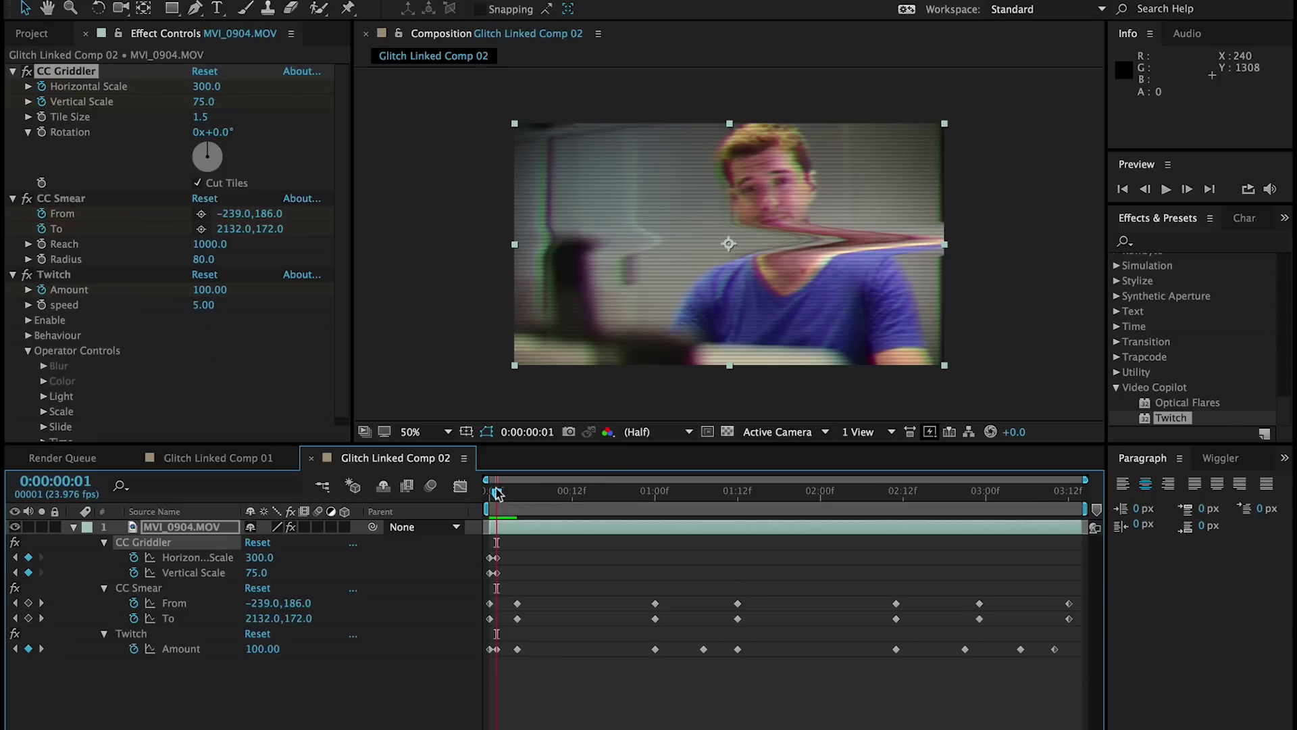
pyautogui.moveTo(497, 494)
pyautogui.mouseDown()
pyautogui.moveTo(457, 500)
pyautogui.moveTo(498, 510)
pyautogui.moveTo(488, 496)
pyautogui.mouseUp()
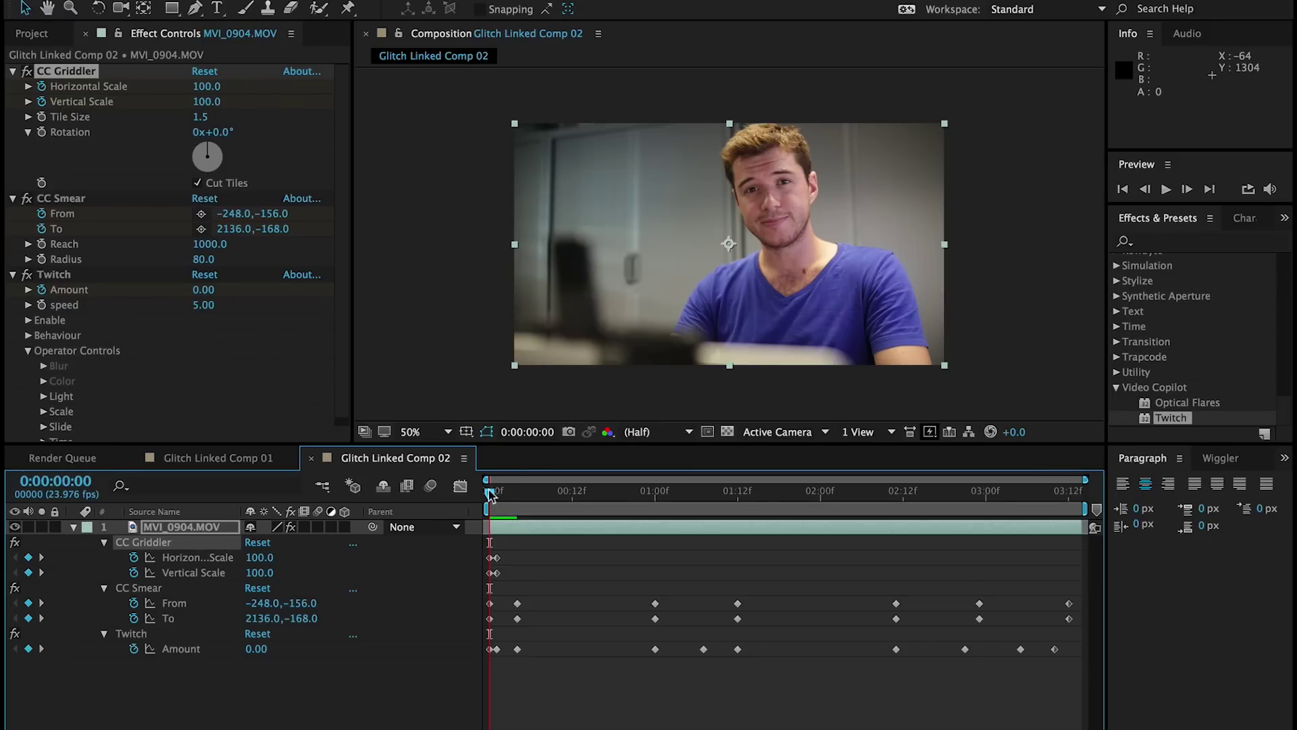
pyautogui.moveTo(488, 490)
pyautogui.mouseDown()
pyautogui.moveTo(512, 493)
pyautogui.moveTo(497, 492)
pyautogui.mouseUp()
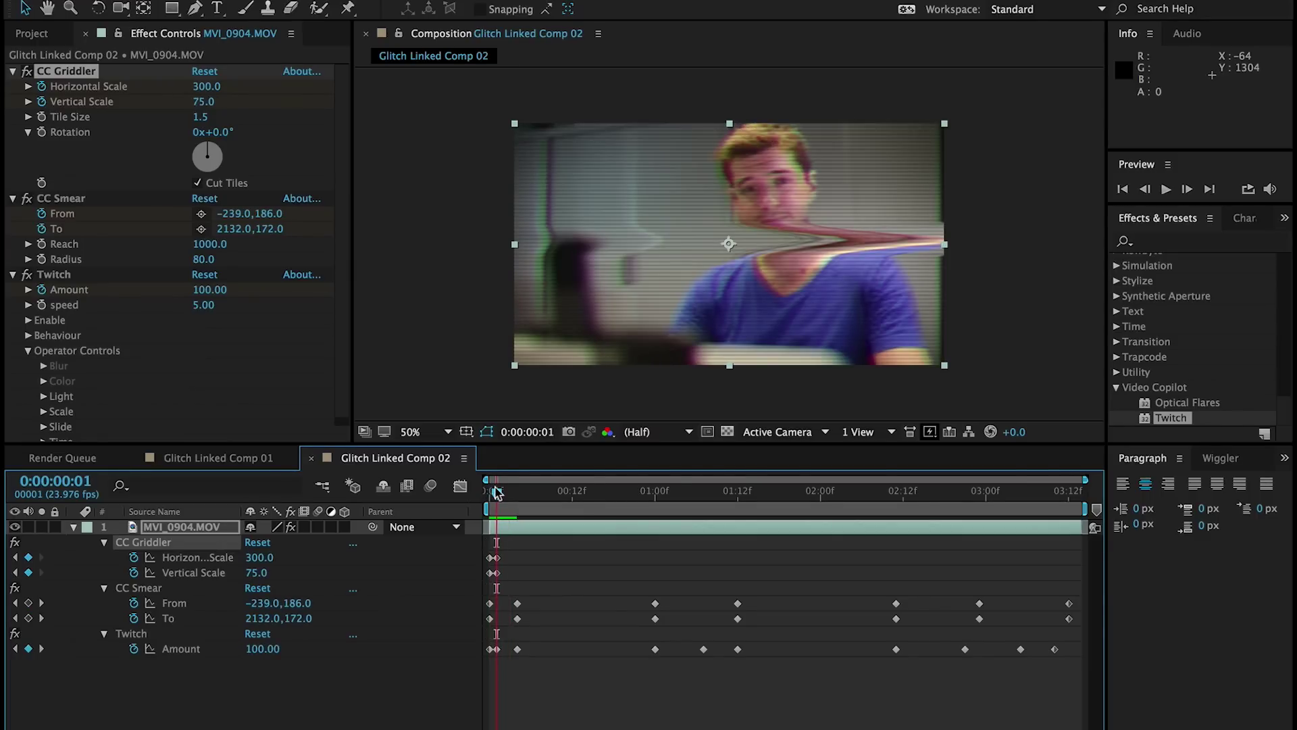
# Add hold keyframes for CC Griddler's 300/75 scales on frame 4.
pyautogui.press('space')
pyautogui.press('space')
pyautogui.moveTo(498, 497); pyautogui.dragTo(517, 497)
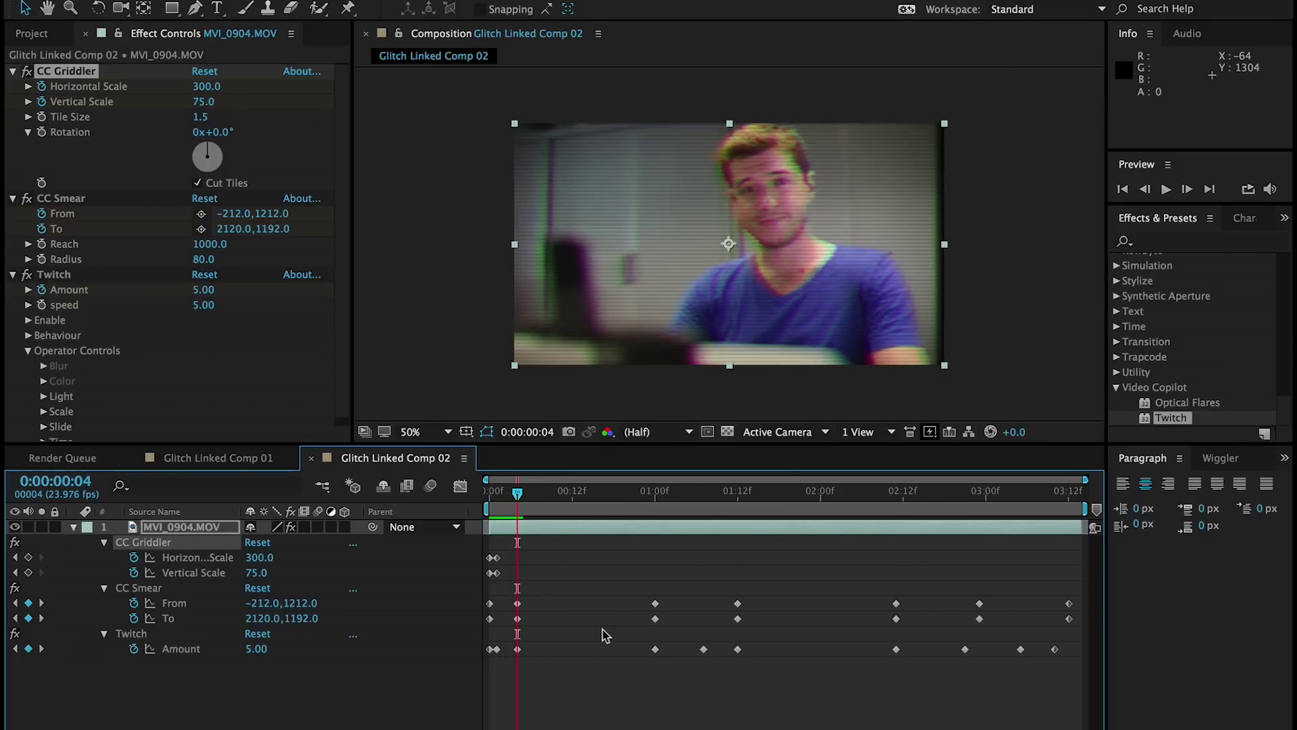
pyautogui.press('space')
pyautogui.press('space')
pyautogui.press('pagedown')
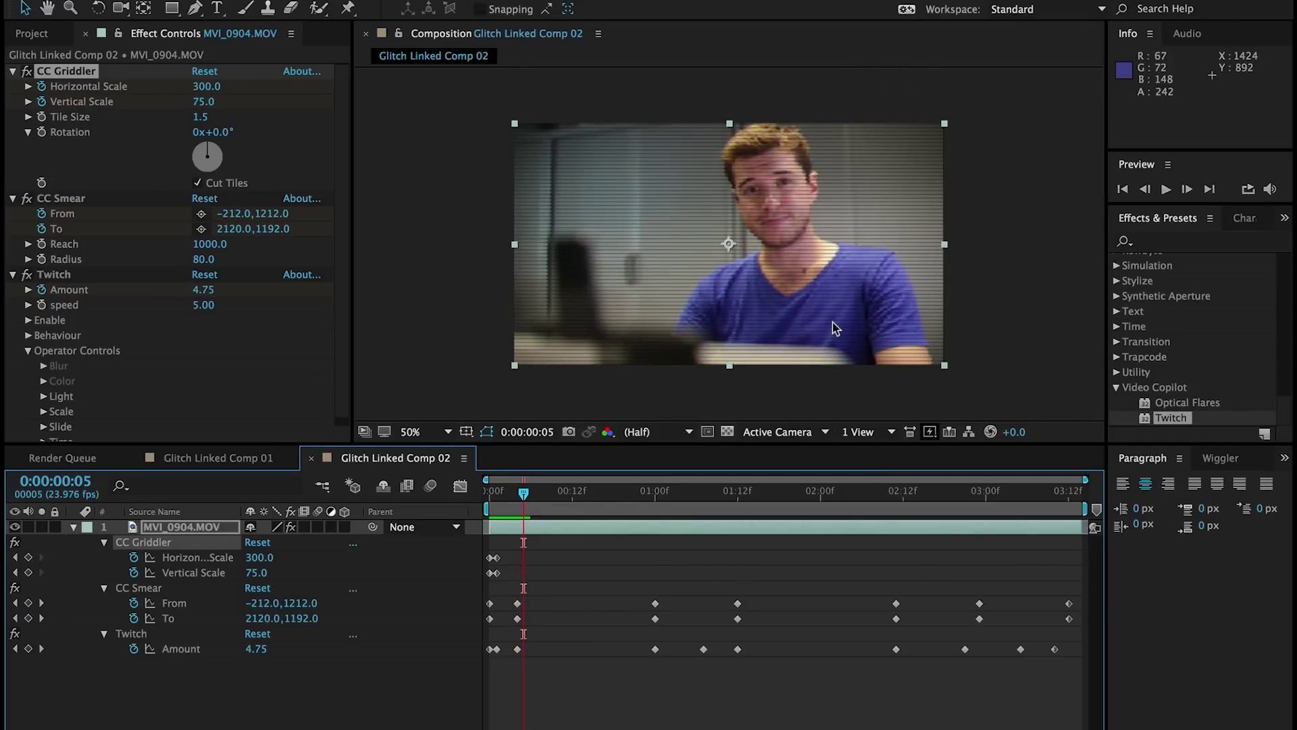
pyautogui.press('pageup')
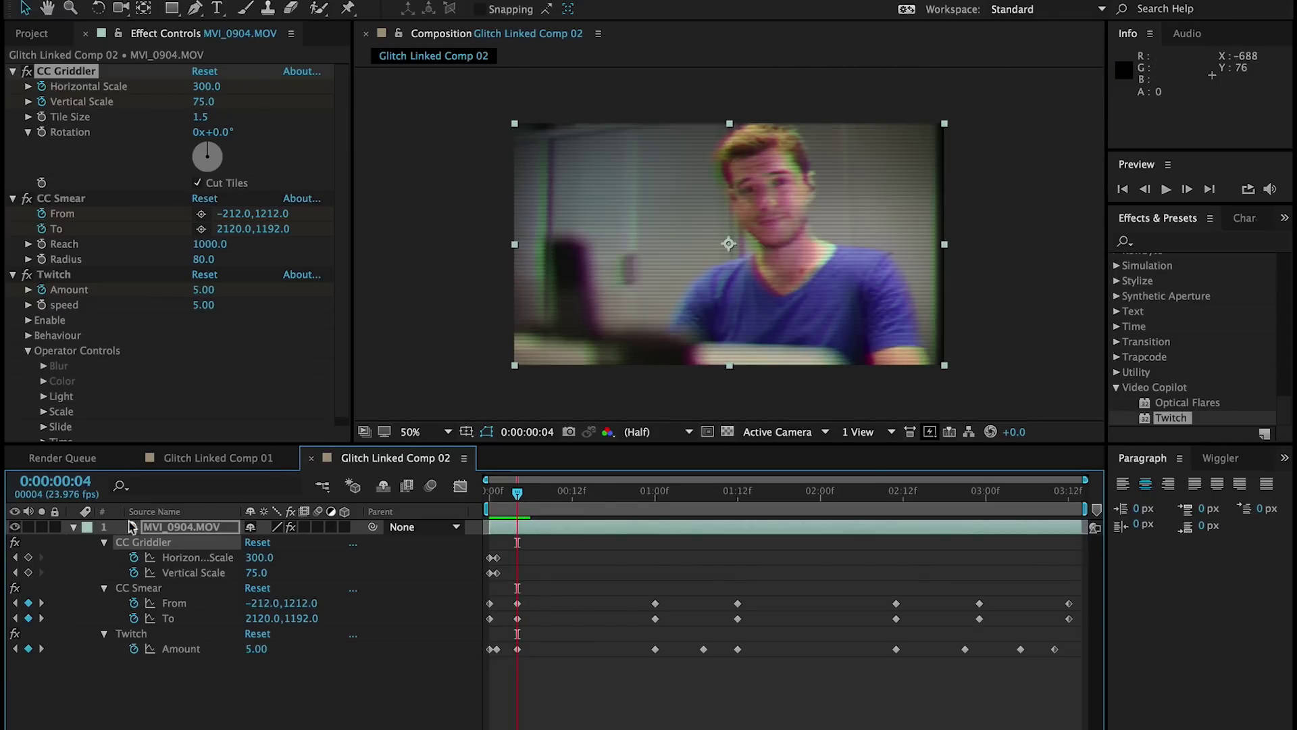
pyautogui.click(27, 557)
pyautogui.click(28, 572)
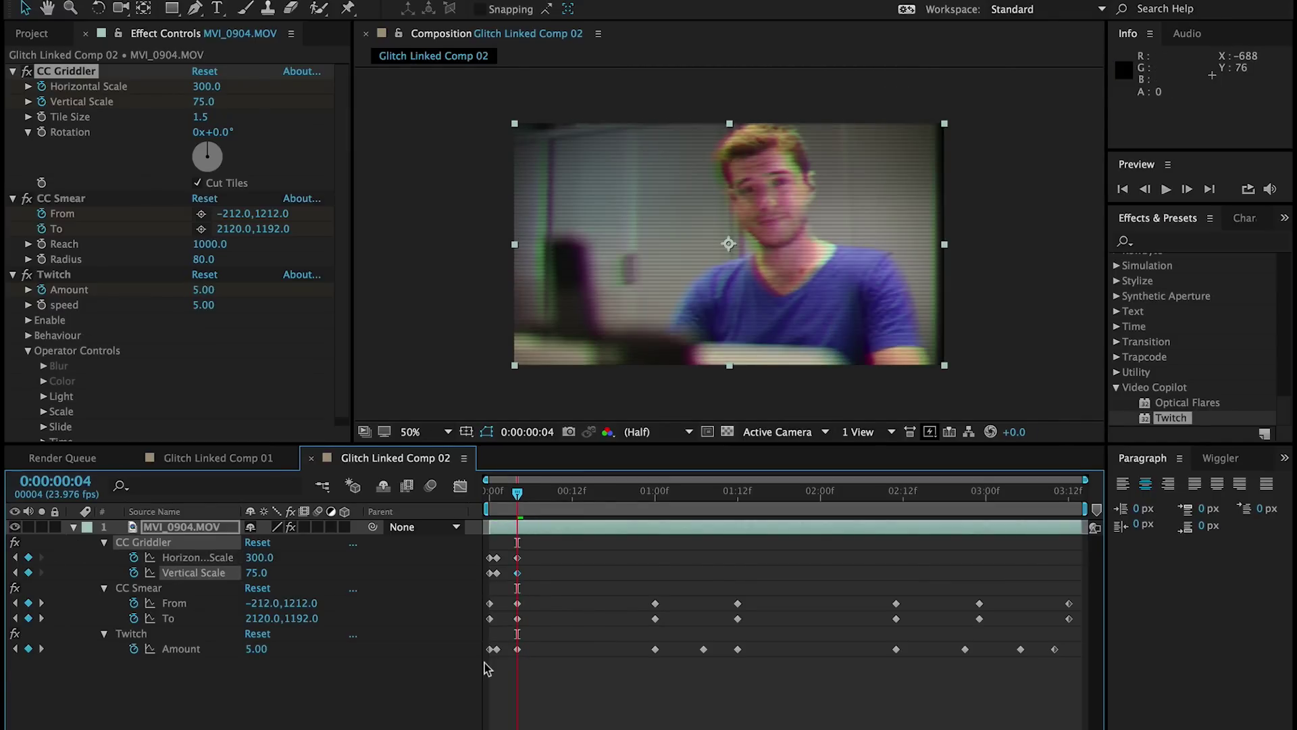
# On frame 5, set CC Griddler Horizontal and Vertical Scale back to 100.
pyautogui.press('pagedown')
pyautogui.click(259, 557)
pyautogui.write('100')
pyautogui.press('Tab')
pyautogui.write('1')
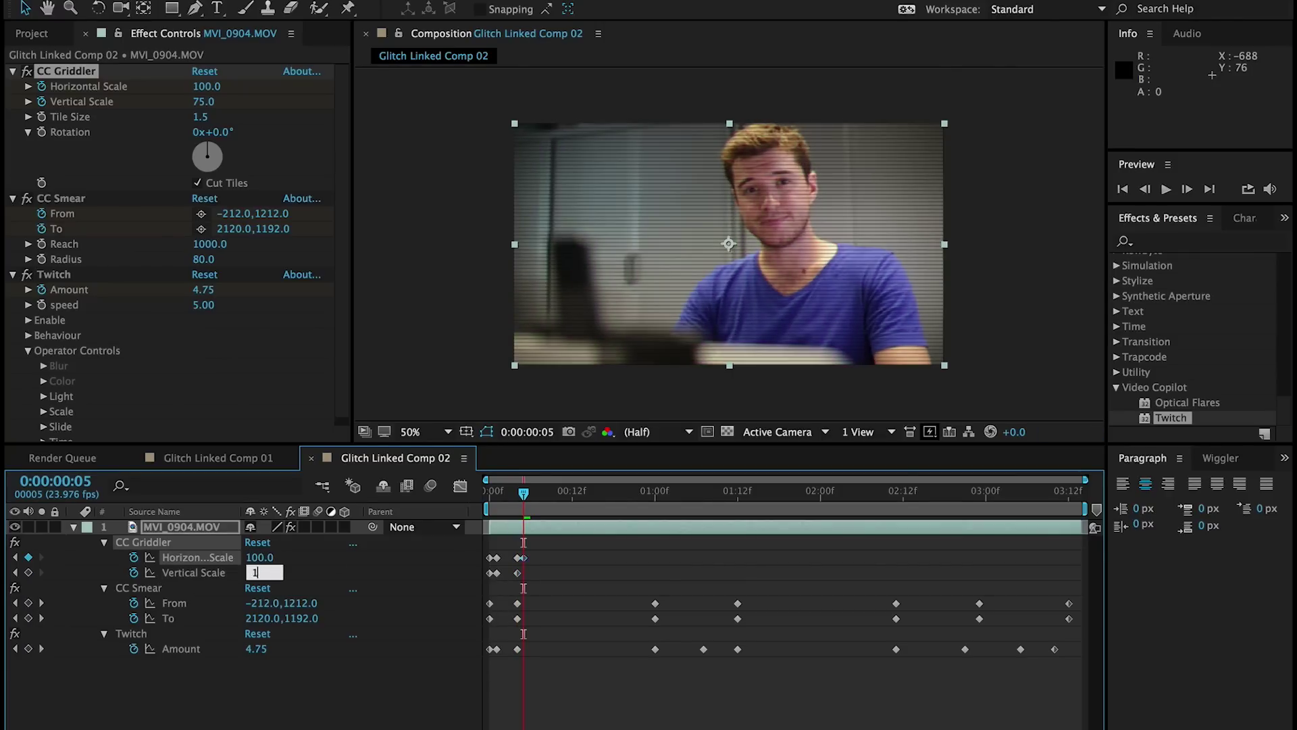
pyautogui.write('00')
pyautogui.press('Return')
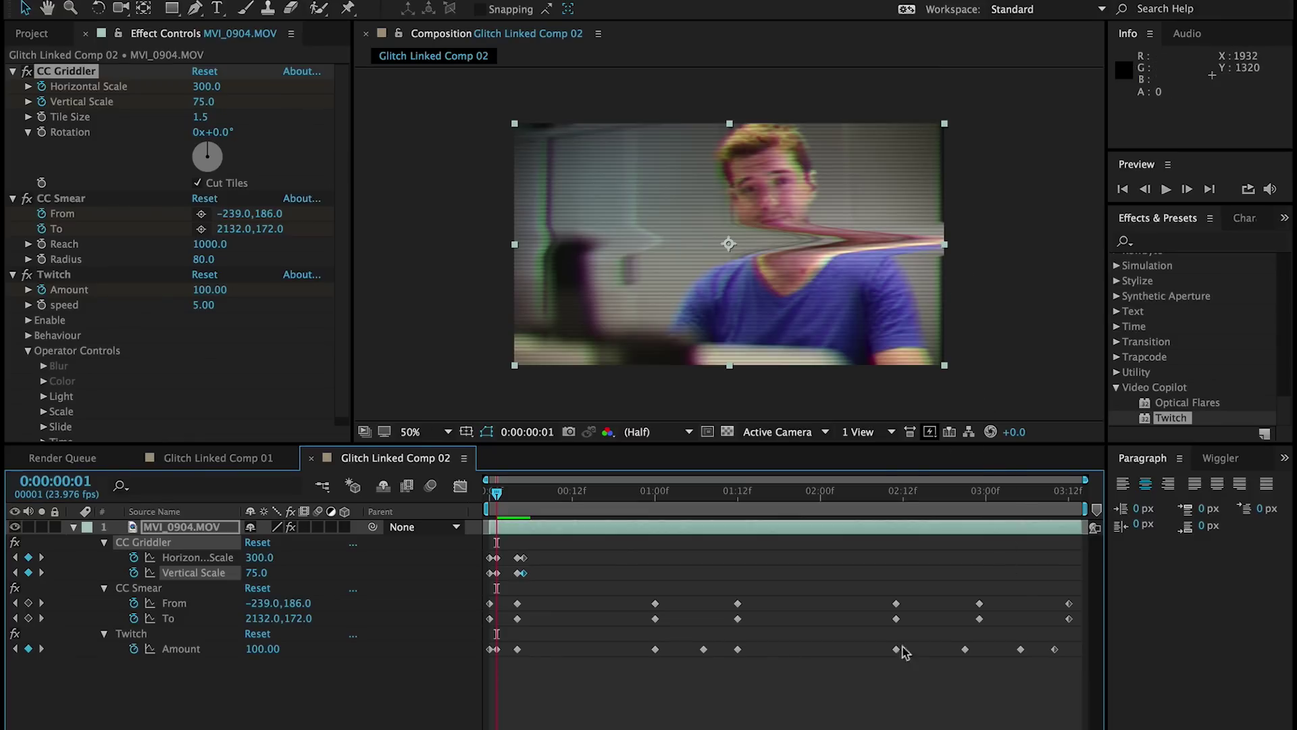
# Copy CC Griddler's scale keyframes, paste them at 0:00:01:00, and check the burst around 1:12.
pyautogui.press('Home')
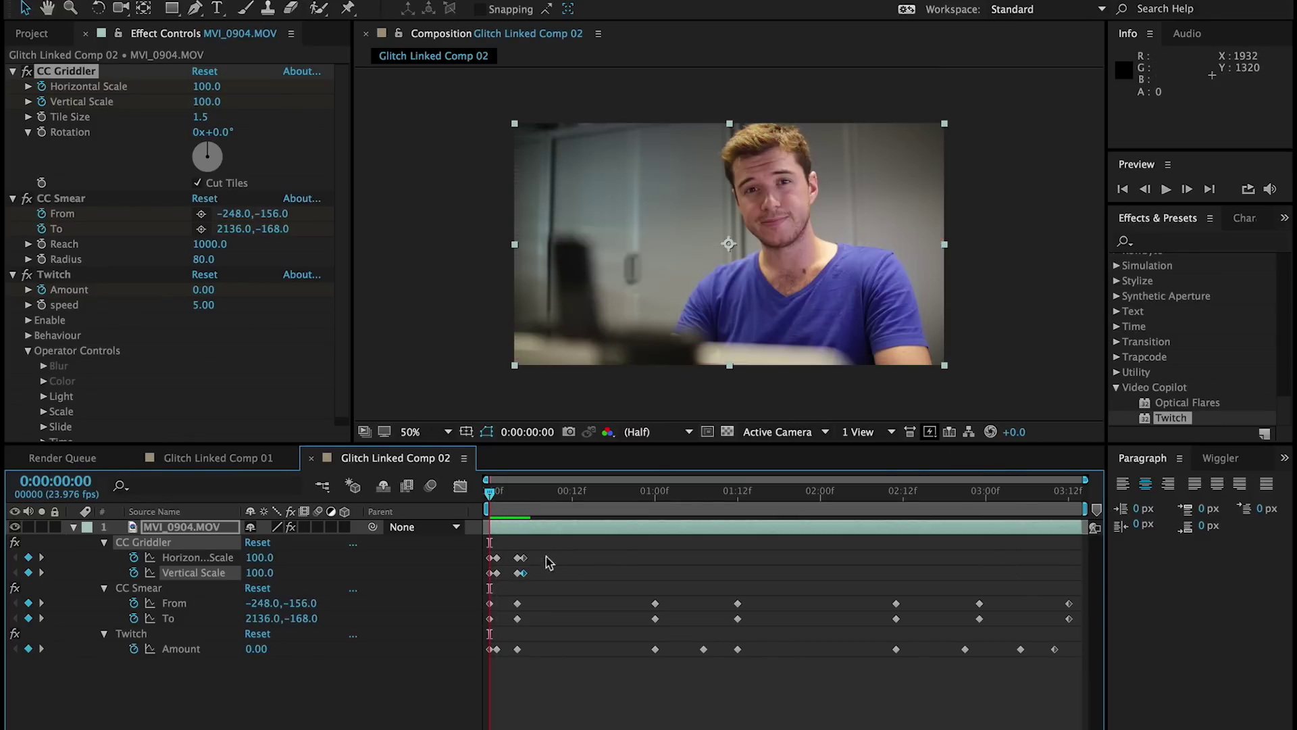
pyautogui.moveTo(548, 576); pyautogui.dragTo(484, 549)
pyautogui.hotkey('ctrl', 'c')
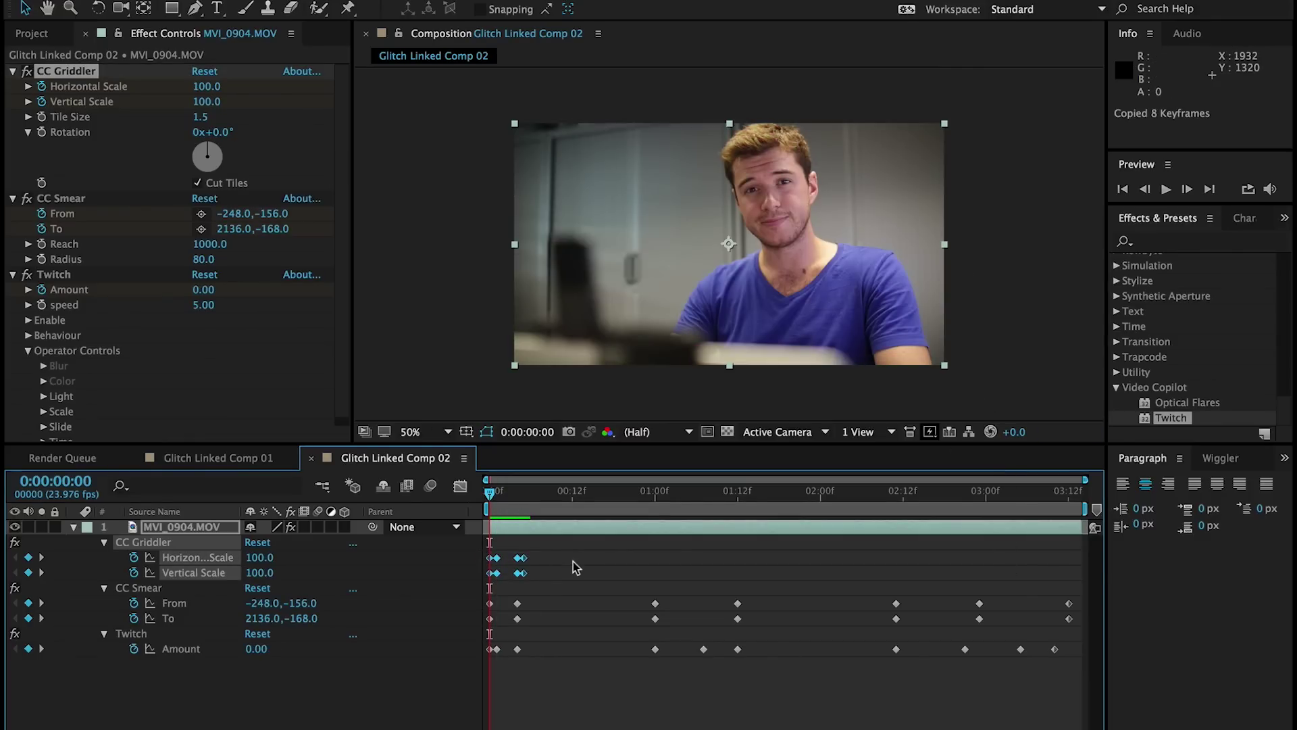
pyautogui.click(653, 510)
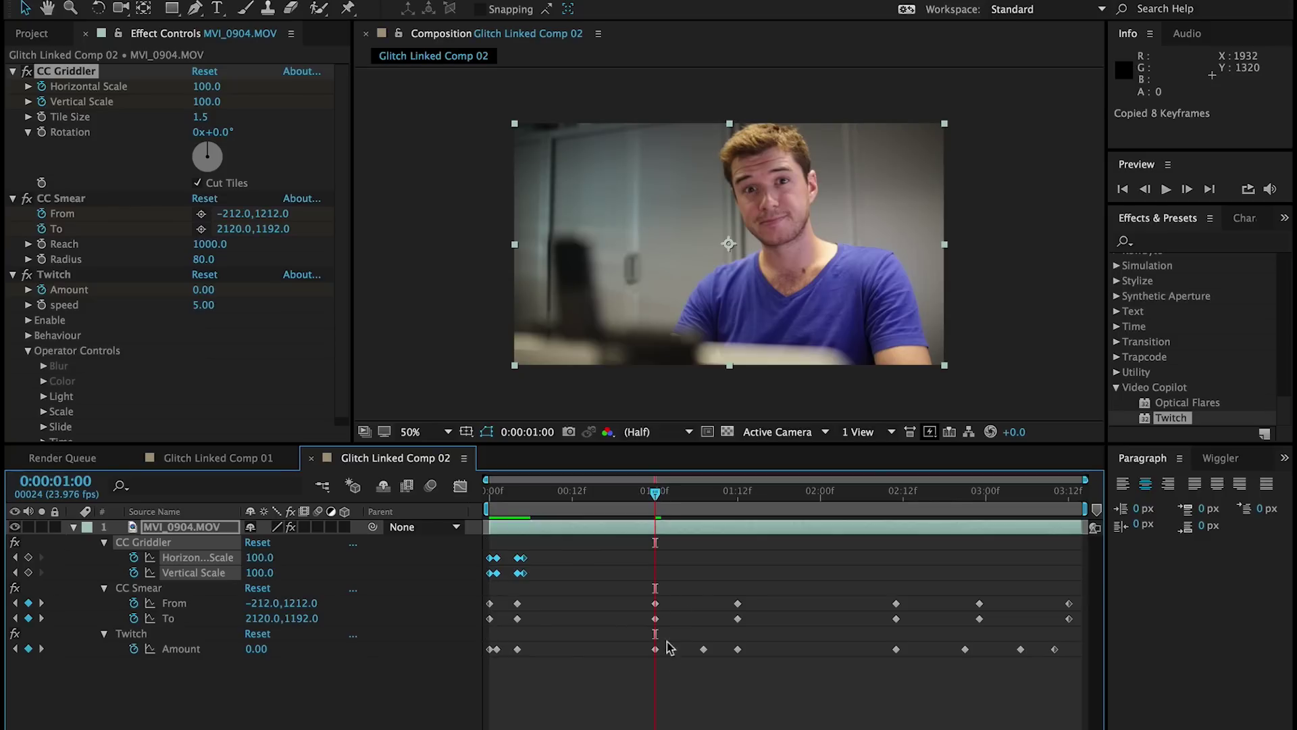
pyautogui.hotkey('ctrl', 'v')
pyautogui.moveTo(709, 579); pyautogui.dragTo(739, 563)
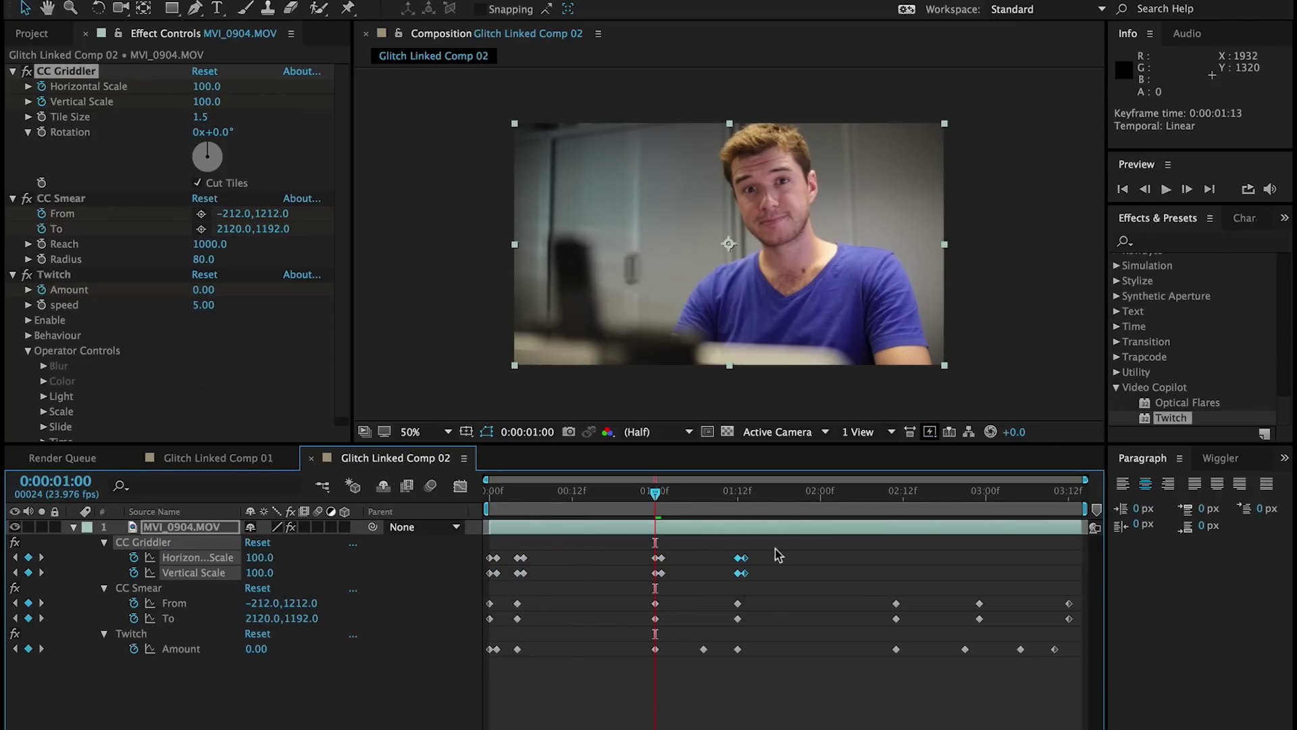
pyautogui.press('F2')
pyautogui.click(738, 492)
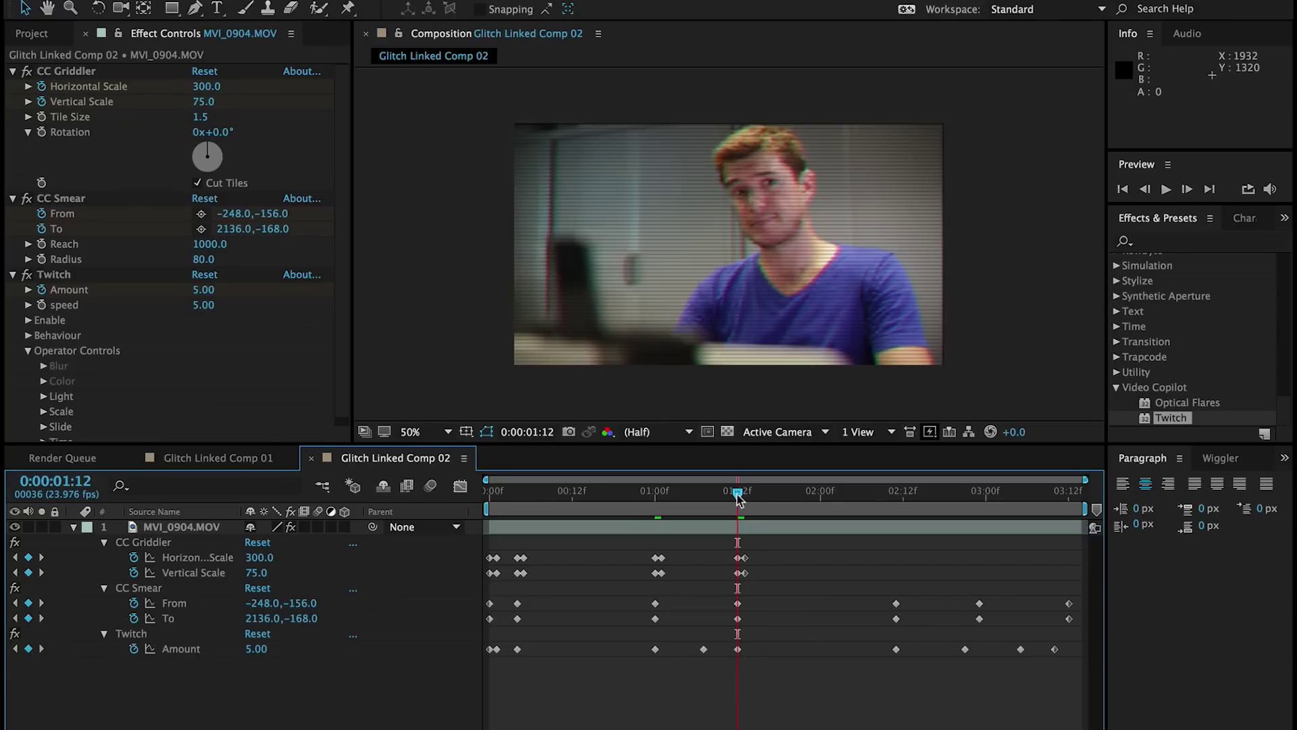
pyautogui.moveTo(738, 497); pyautogui.dragTo(745, 496)
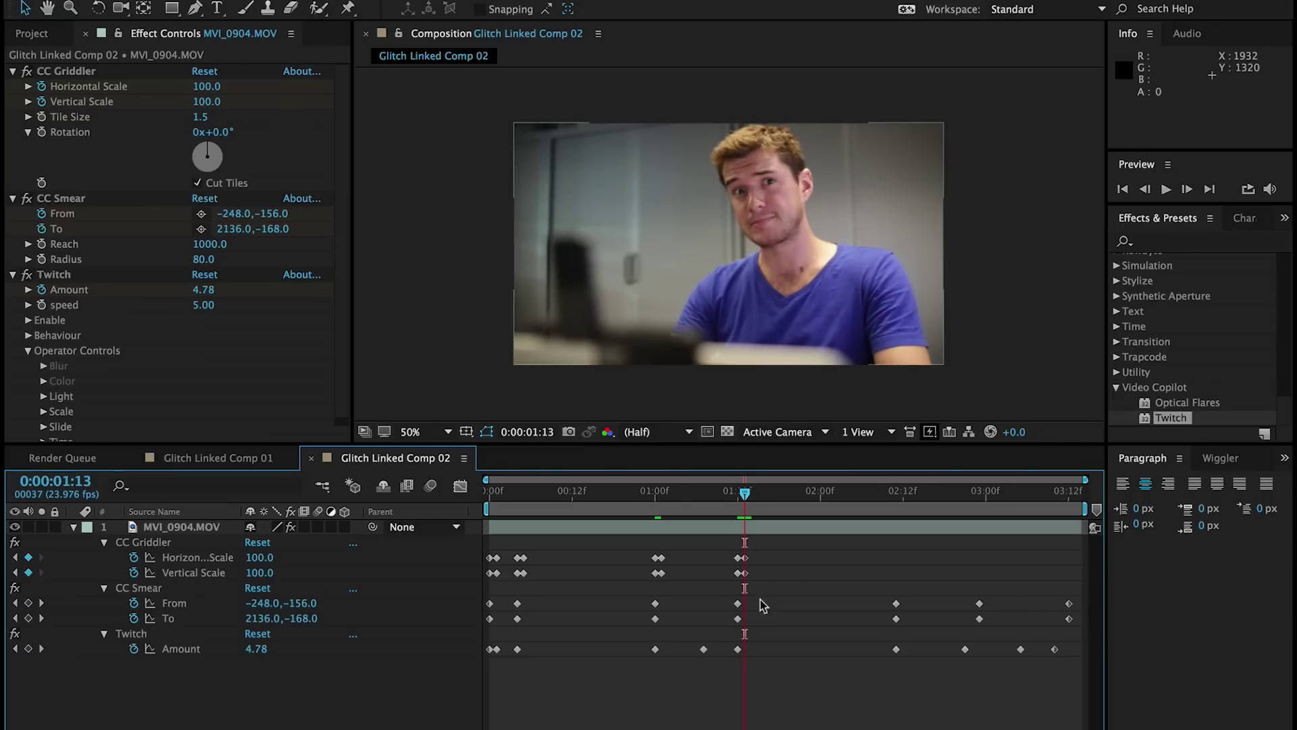
# Step through the frames and add Horizontal and Vertical Scale keyframes at 1:04.
pyautogui.press('pageup')
pyautogui.press('pageup')
pyautogui.press('pageup')
pyautogui.press('pageup')
pyautogui.press('pageup')
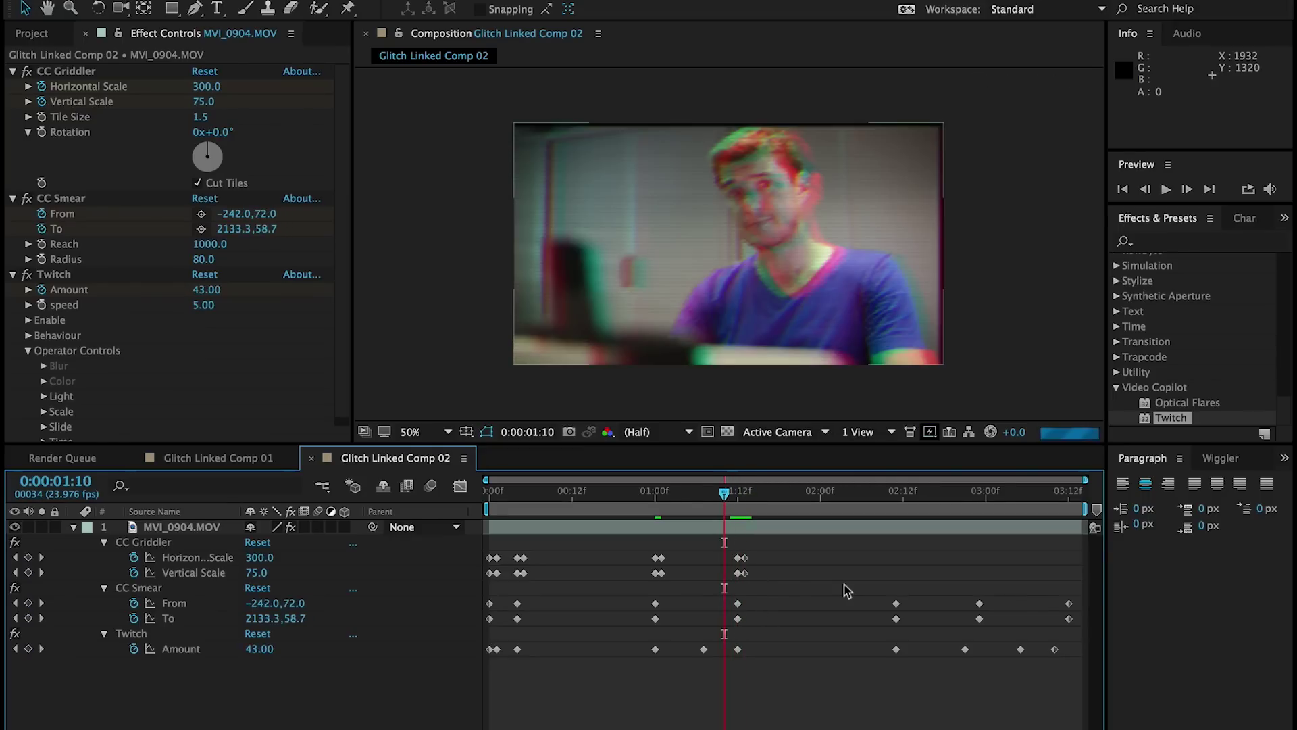
pyautogui.press('pageup')
pyautogui.press('pageup')
pyautogui.press('pageup')
pyautogui.press('pageup')
pyautogui.press('pageup')
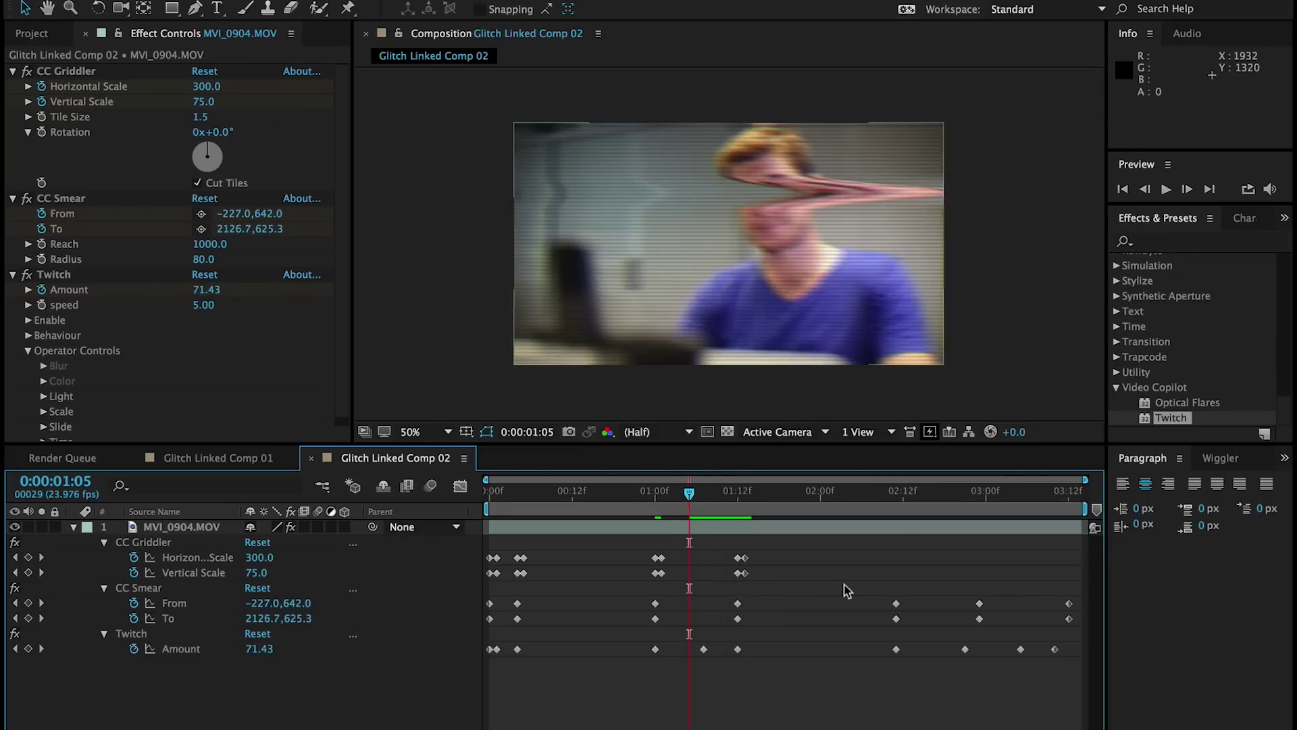
pyautogui.press('pageup')
pyautogui.press('pageup')
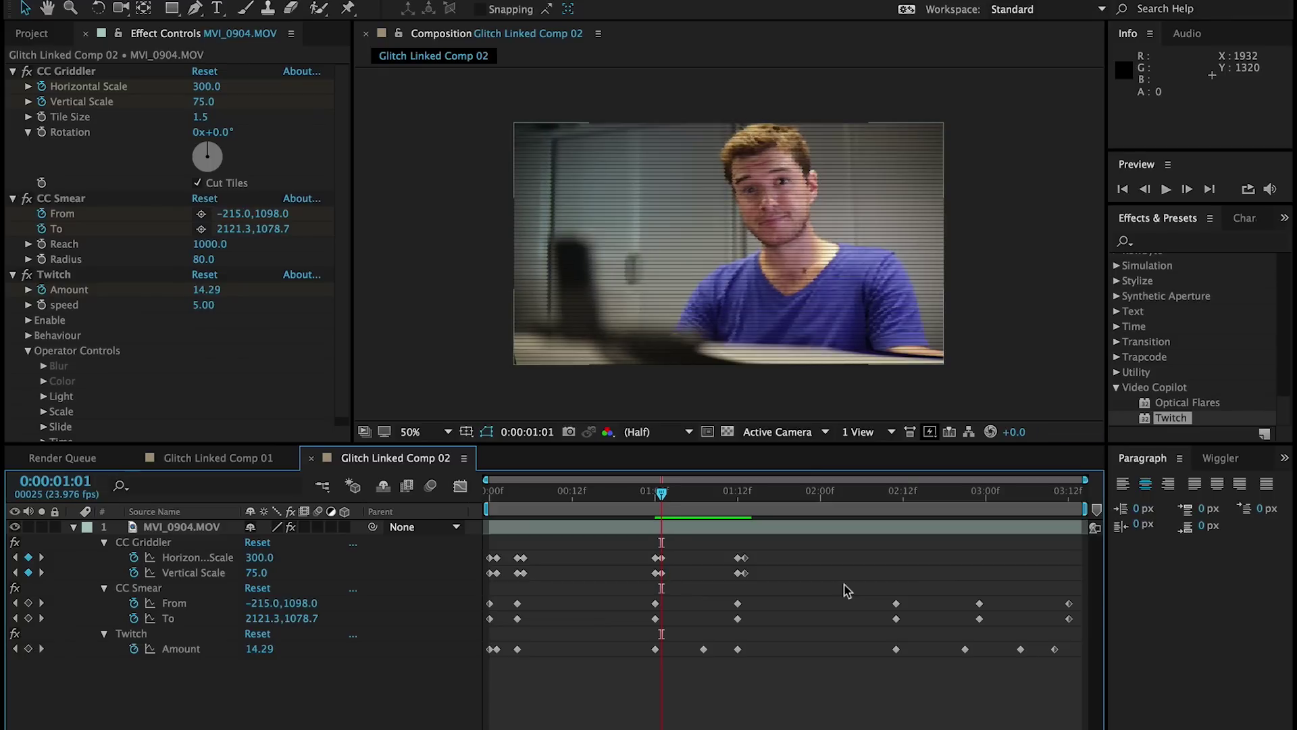
pyautogui.press('pagedown')
pyautogui.press('pagedown')
pyautogui.press('pagedown')
pyautogui.press('pagedown')
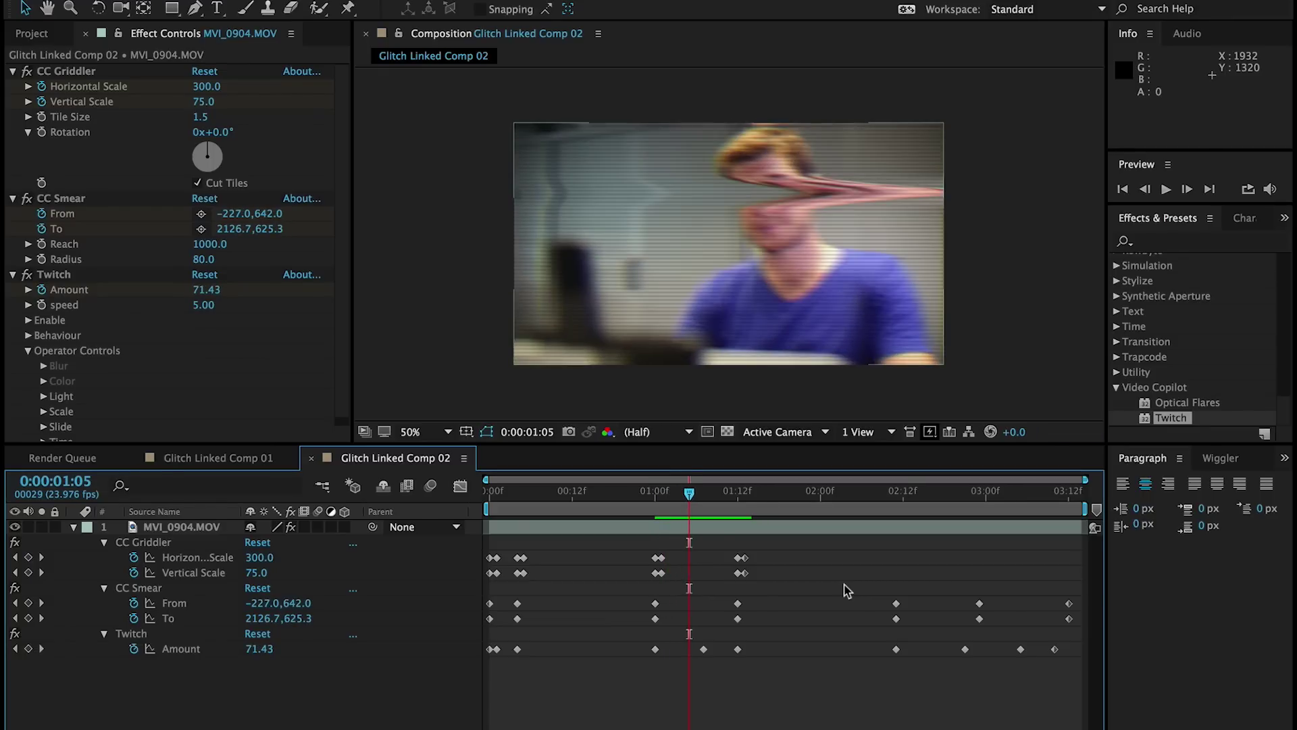
pyautogui.press('pageup')
pyautogui.press('pagedown')
pyautogui.press('pageup')
pyautogui.press('pageup')
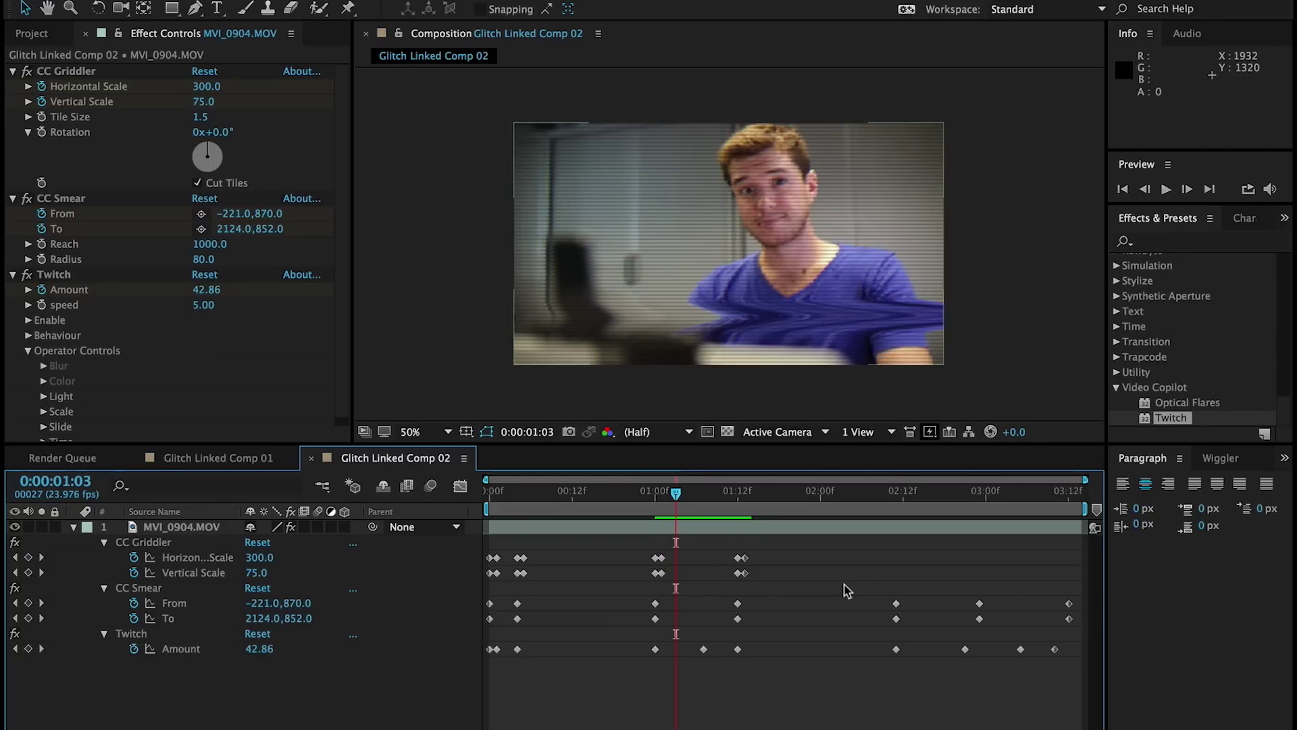
pyautogui.press('pagedown')
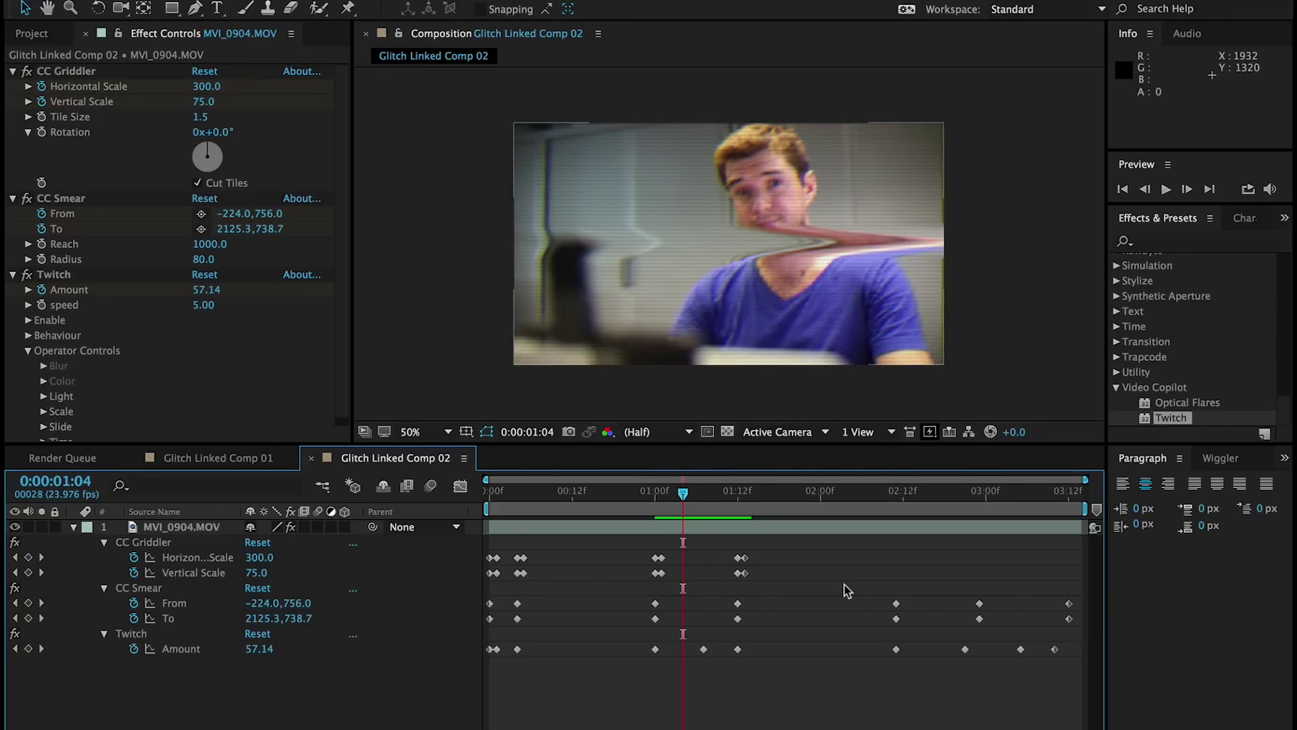
pyautogui.press('pageup')
pyautogui.press('pagedown')
pyautogui.click(28, 558)
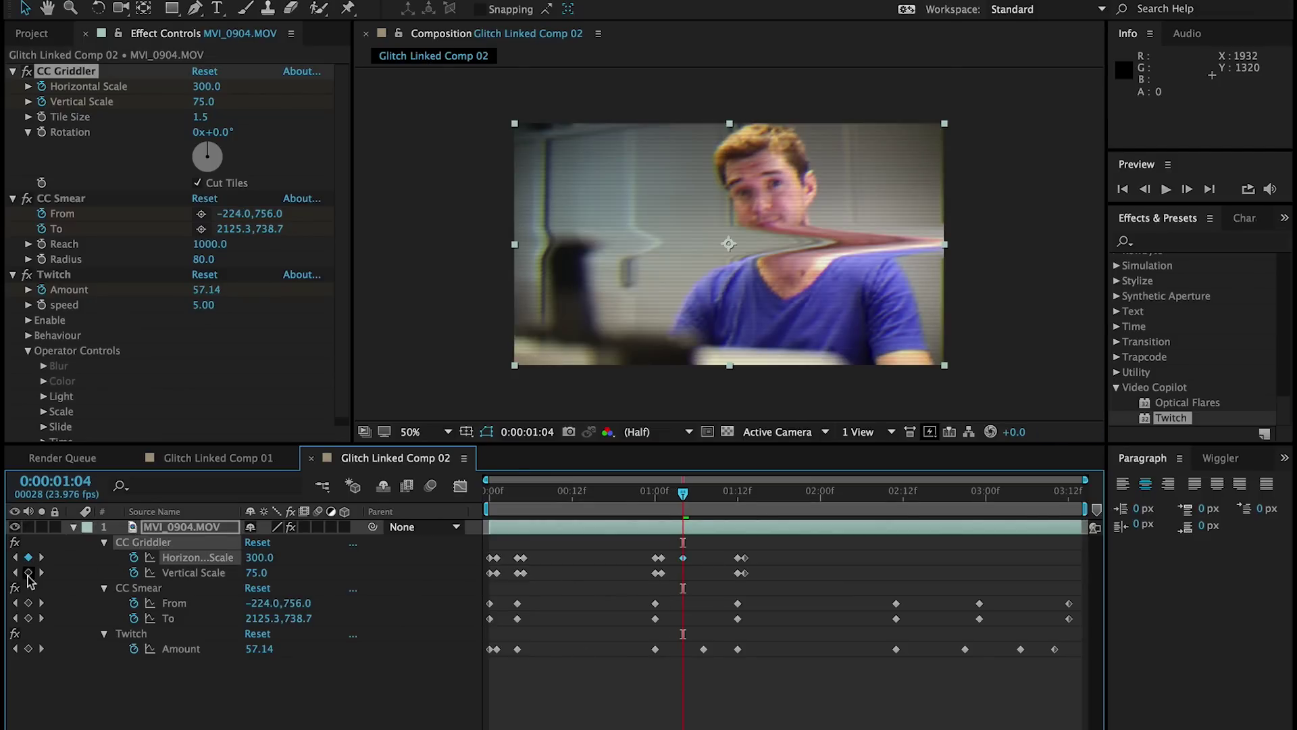
pyautogui.click(28, 572)
# Set Horizontal and Vertical Scale to 100 at 1:03.
pyautogui.press('pageup')
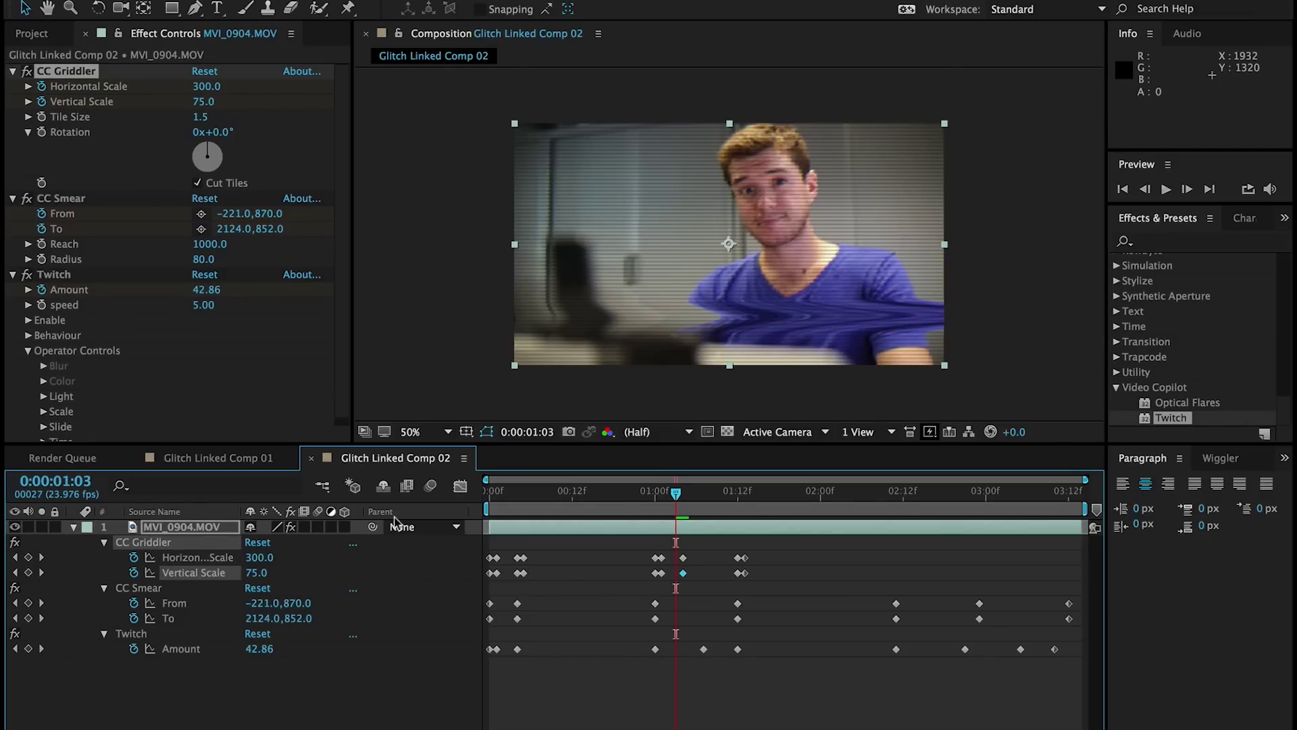
pyautogui.click(260, 558)
pyautogui.write('100')
pyautogui.press('Tab')
pyautogui.write('10')
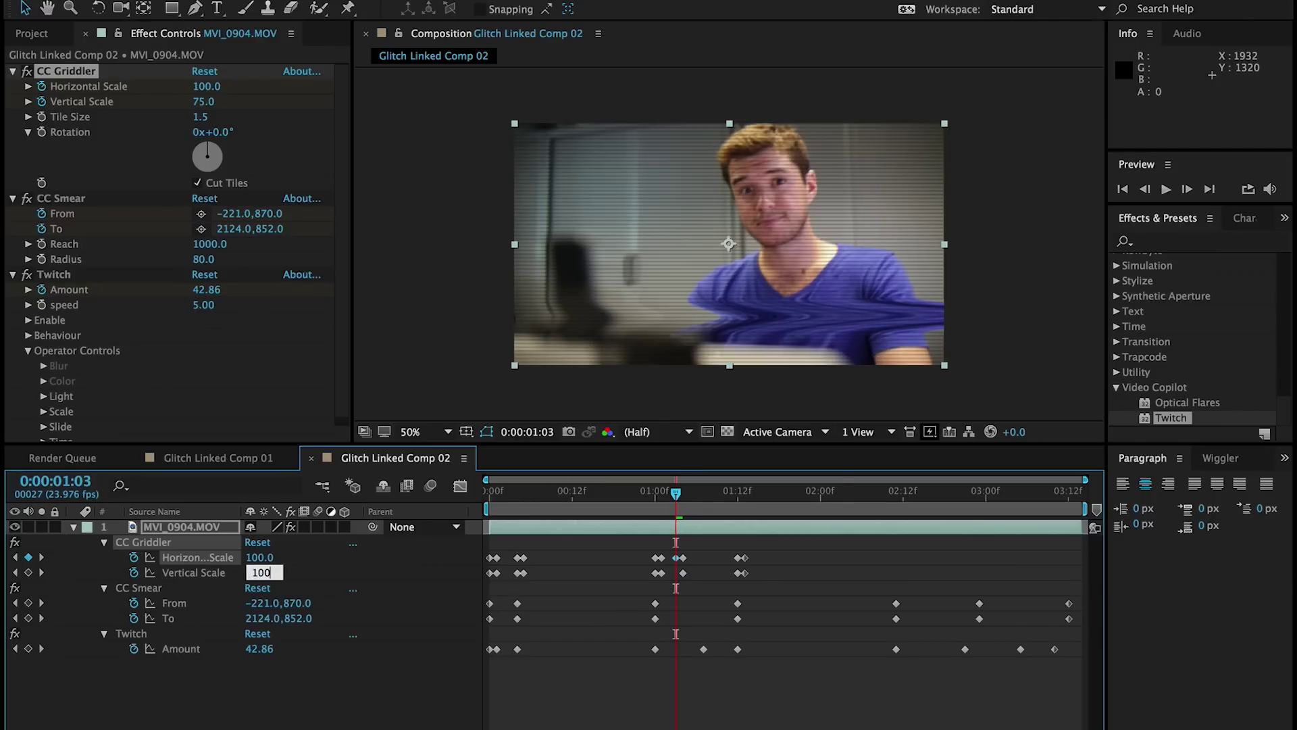
pyautogui.press('Return')
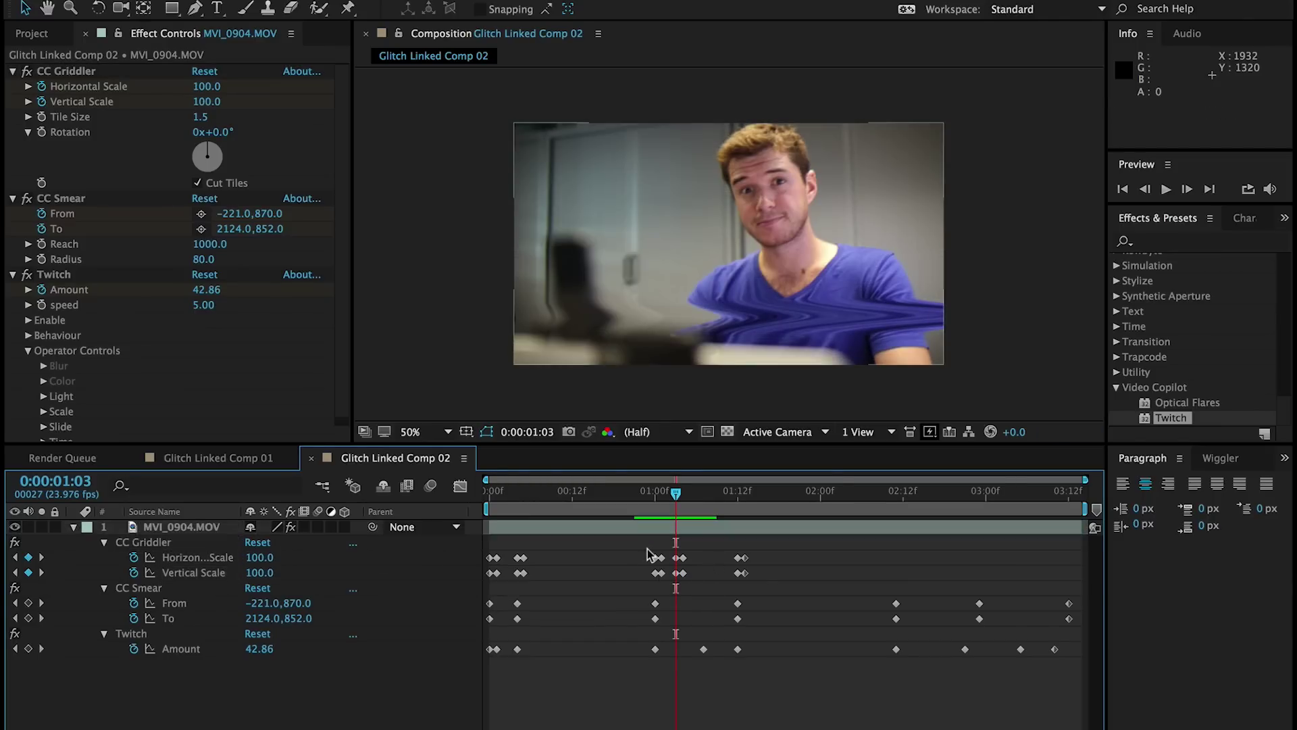
# Delete the Scale keyframes at 1:00 and scrub to preview the revised glitch burst.
pyautogui.moveTo(645, 548); pyautogui.dragTo(662, 577)
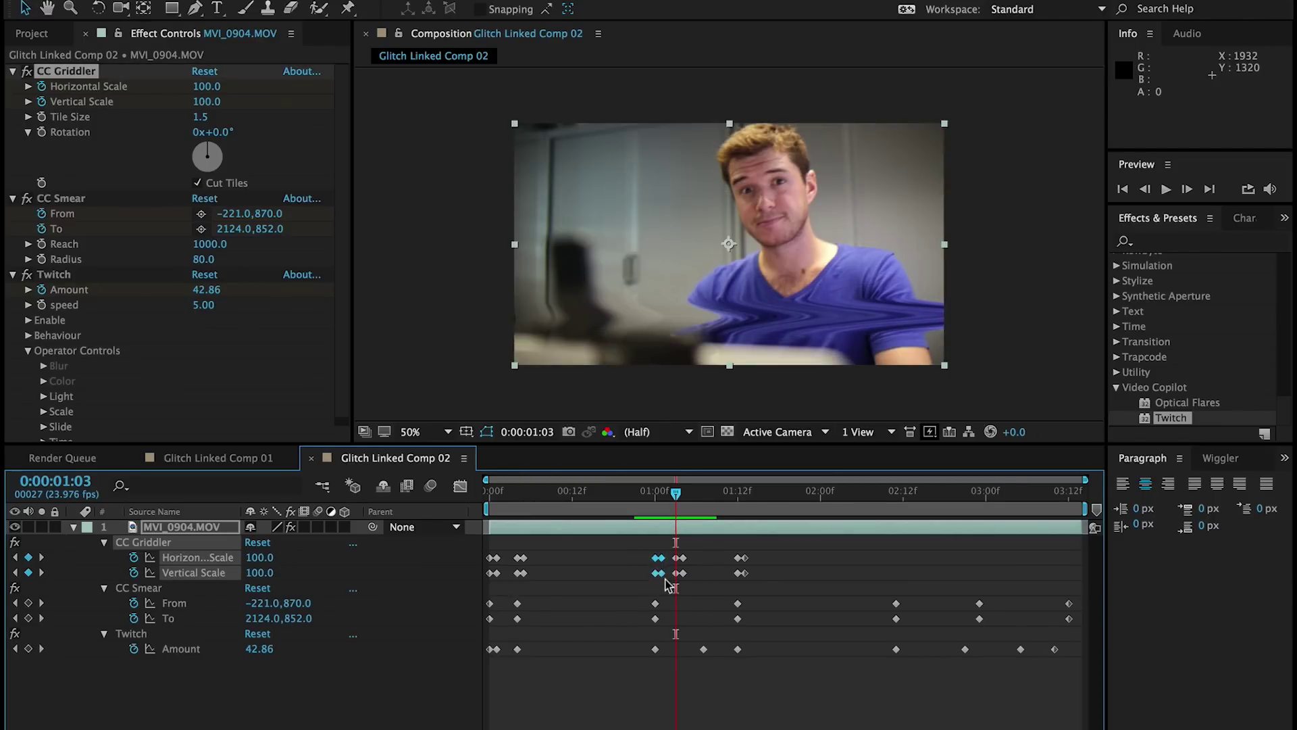
pyautogui.press('Delete')
pyautogui.moveTo(653, 493)
pyautogui.mouseDown()
pyautogui.moveTo(668, 493)
pyautogui.moveTo(639, 497)
pyautogui.moveTo(695, 503)
pyautogui.moveTo(654, 502)
pyautogui.moveTo(678, 503)
pyautogui.mouseUp()
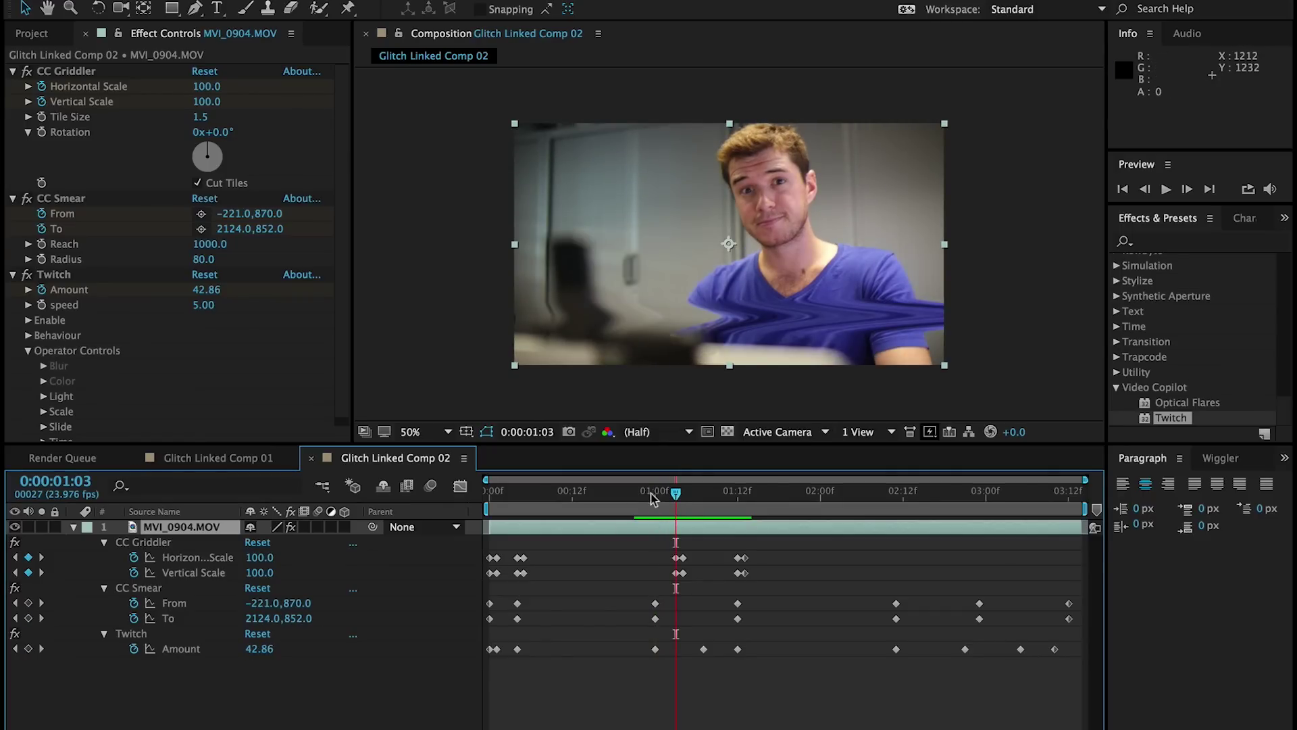
pyautogui.moveTo(650, 498); pyautogui.dragTo(679, 498)
pyautogui.press('super+Tab')
pyautogui.press('super+Tab')
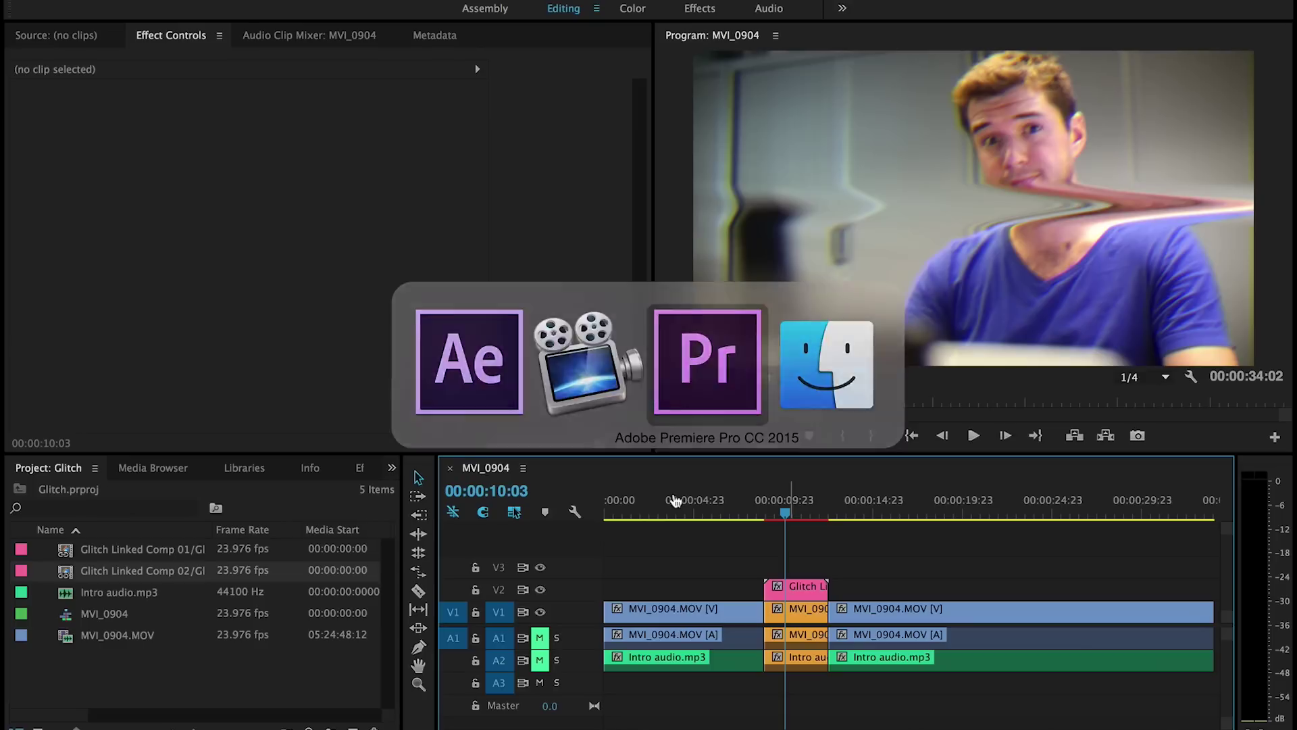
# Play the Premiere edit from 08:19, just before the glitch cut.
pyautogui.click(762, 511)
pyautogui.press('space')
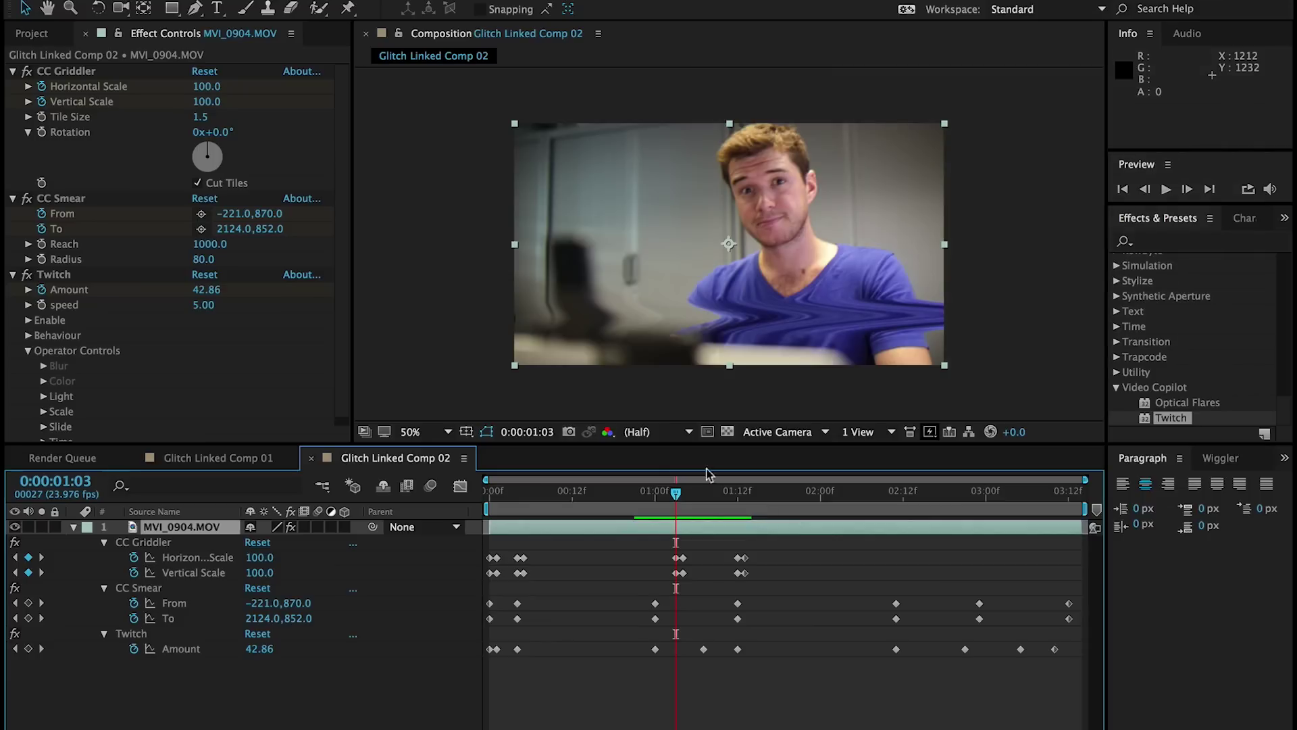
# Copy the second burst's CC Griddler scale keyframes and paste them at 2:11, then preview.
pyautogui.moveTo(688, 492); pyautogui.dragTo(896, 505)
pyautogui.moveTo(641, 543); pyautogui.dragTo(756, 581)
pyautogui.hotkey('ctrl', 'c')
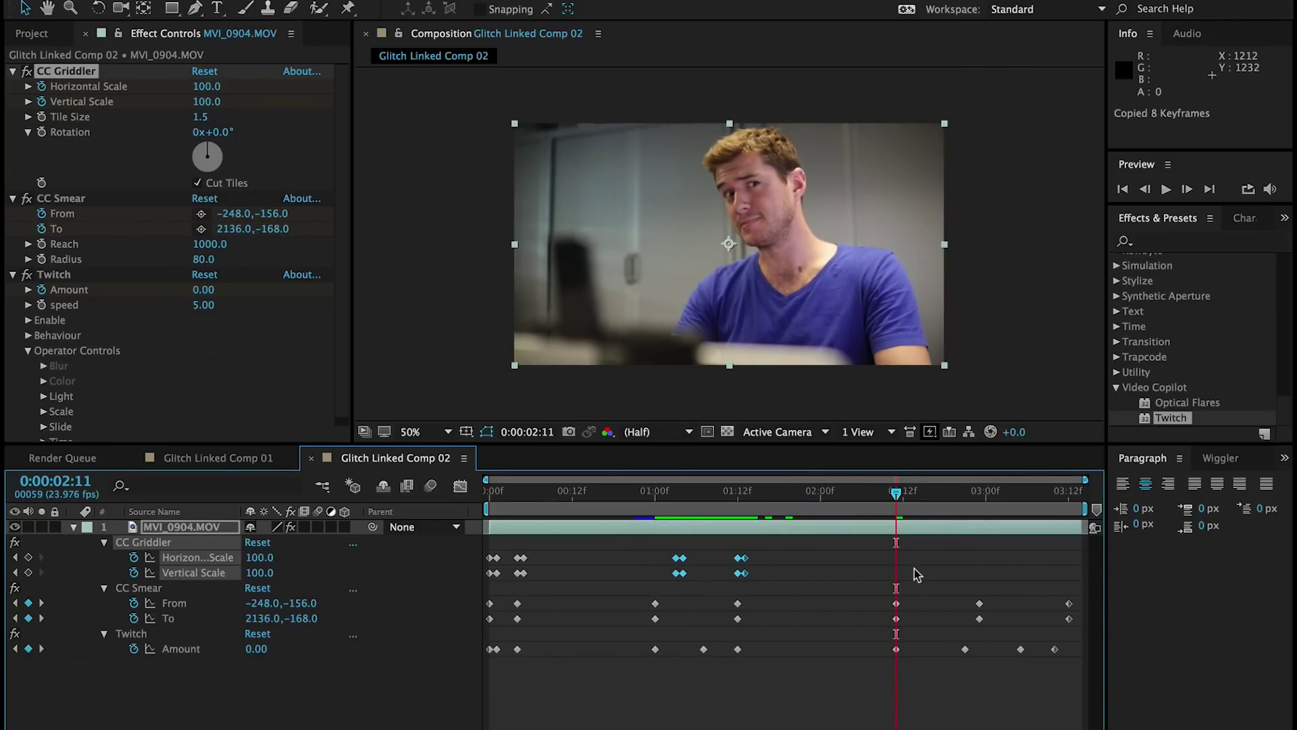
pyautogui.hotkey('ctrl', 'v')
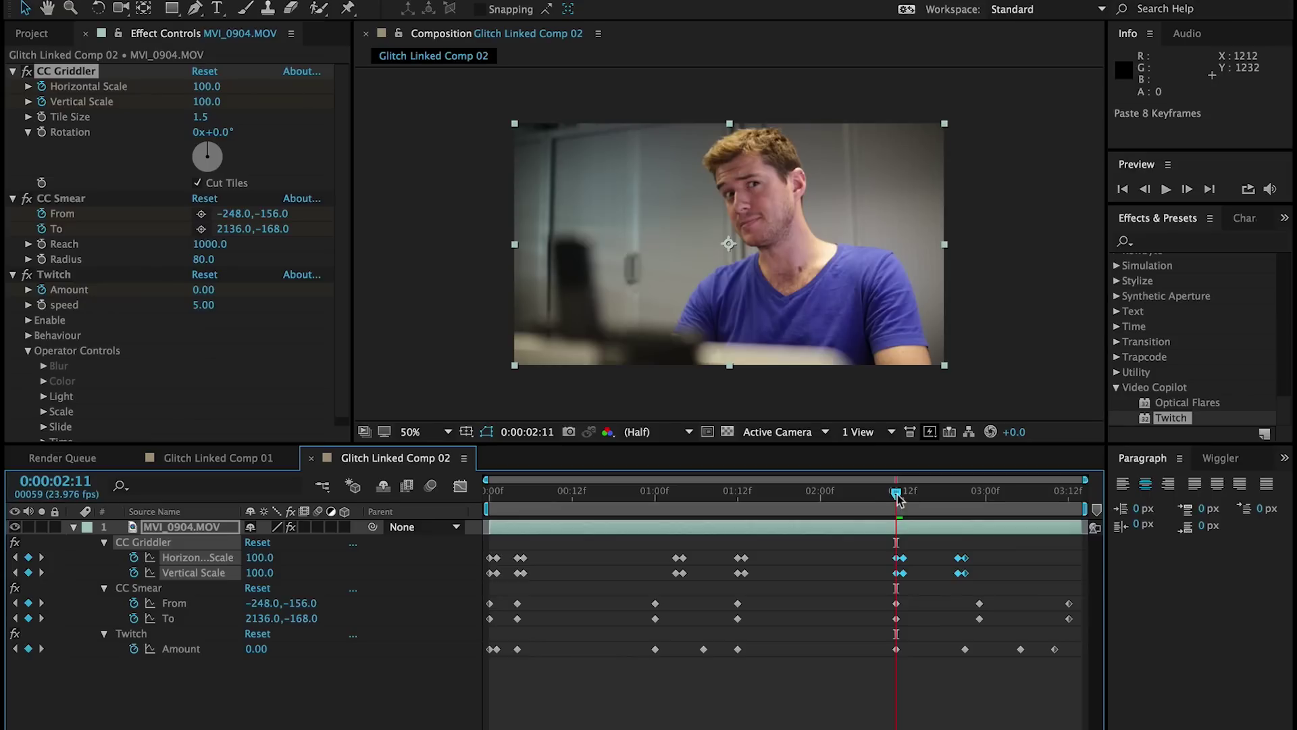
pyautogui.moveTo(895, 495); pyautogui.dragTo(945, 498)
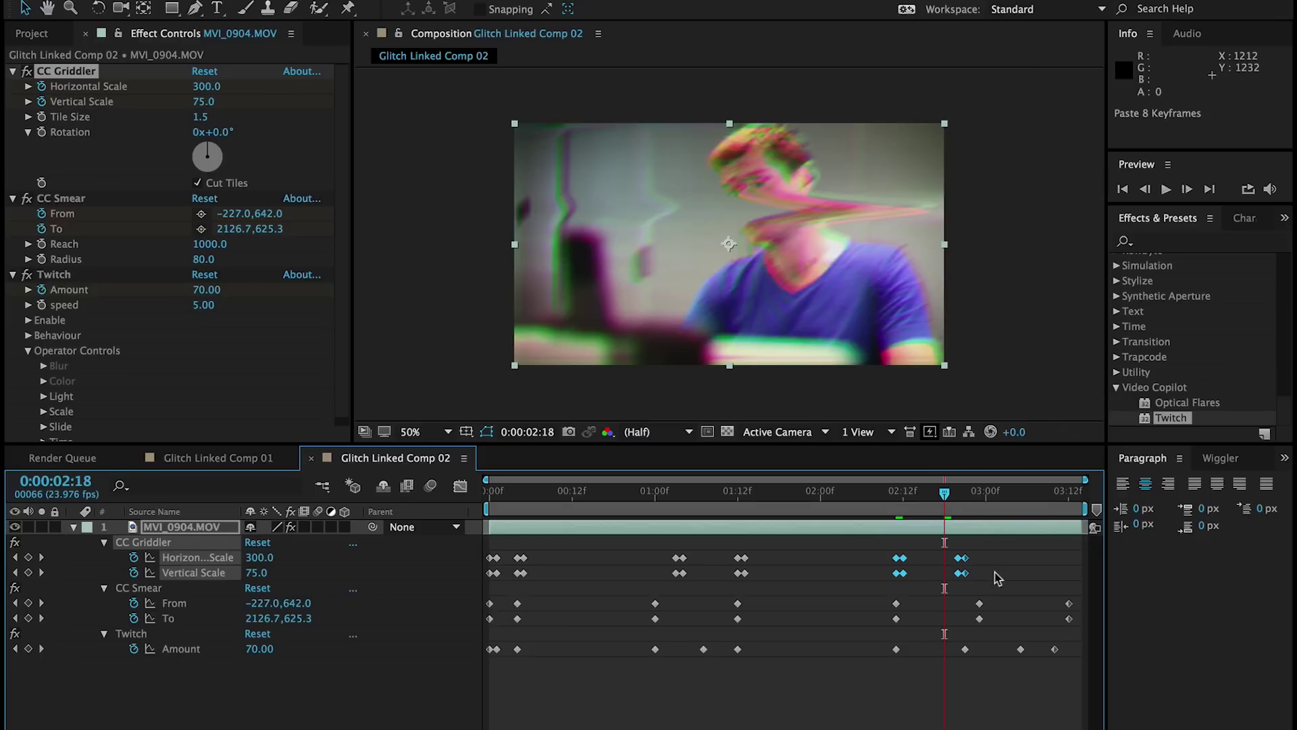
pyautogui.moveTo(997, 573); pyautogui.dragTo(1072, 565)
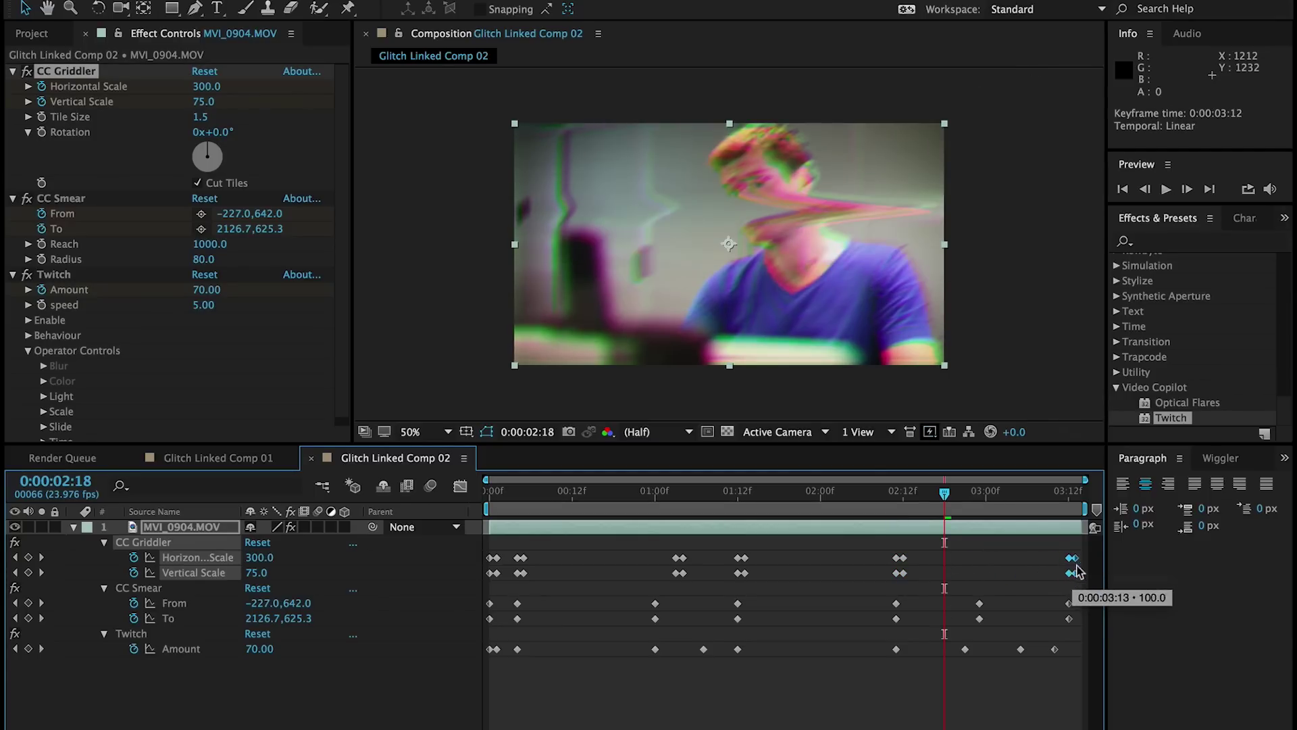
pyautogui.moveTo(943, 497)
pyautogui.mouseDown()
pyautogui.moveTo(902, 498)
pyautogui.moveTo(999, 498)
pyautogui.mouseUp()
pyautogui.press('pagedown')
pyautogui.press('pagedown')
pyautogui.press('pagedown')
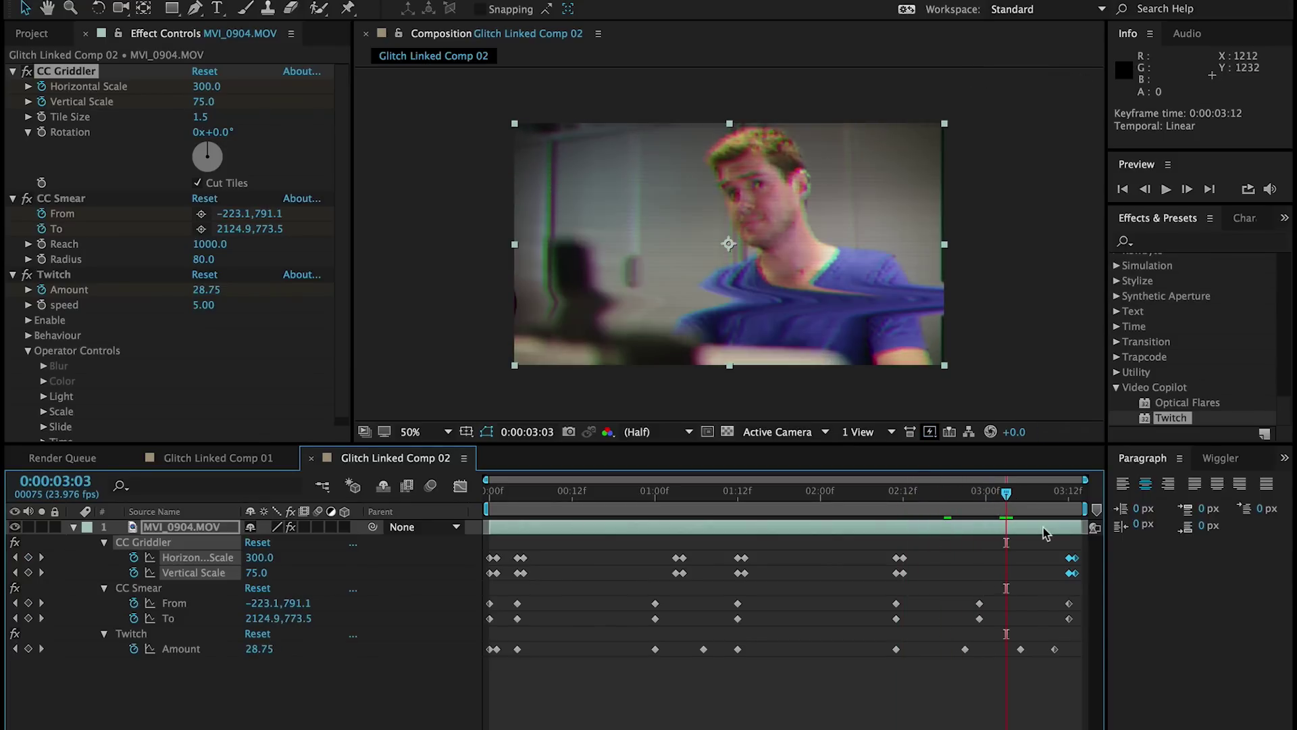
pyautogui.press('pageup')
pyautogui.press('pageup')
pyautogui.press('pageup')
pyautogui.press('pageup')
pyautogui.press('pageup')
pyautogui.press('pageup')
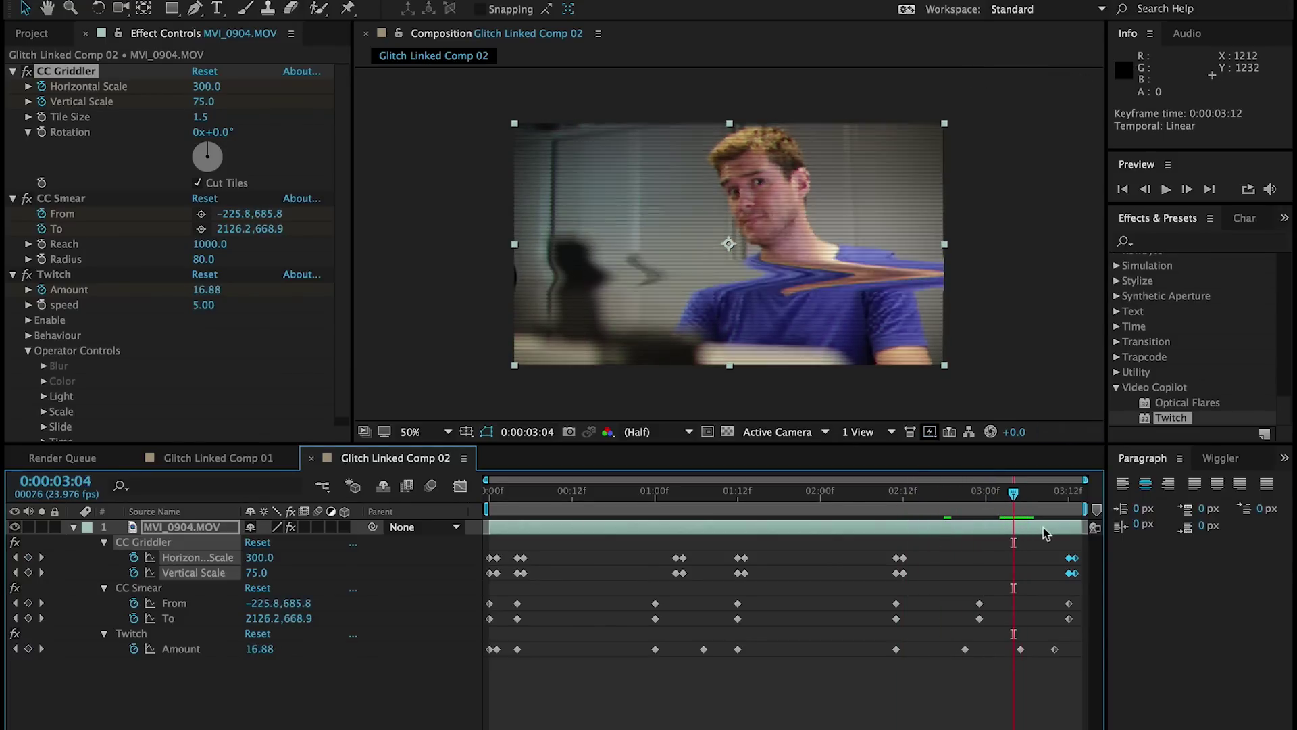
pyautogui.press('pageup')
pyautogui.press('pageup')
pyautogui.press('pageup')
pyautogui.press('pageup')
pyautogui.press('pageup')
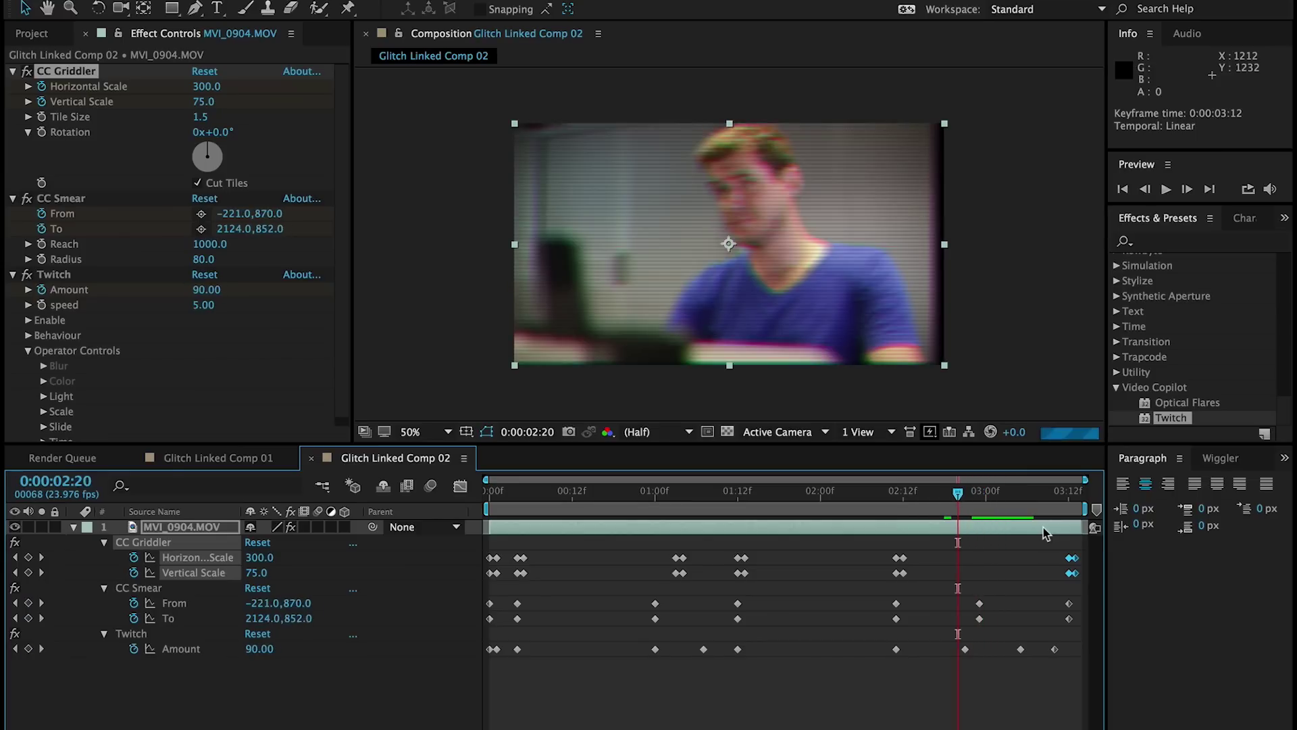
pyautogui.press('pageup')
pyautogui.press('pageup')
pyautogui.press('pageup')
pyautogui.press('pageup')
pyautogui.press('pageup')
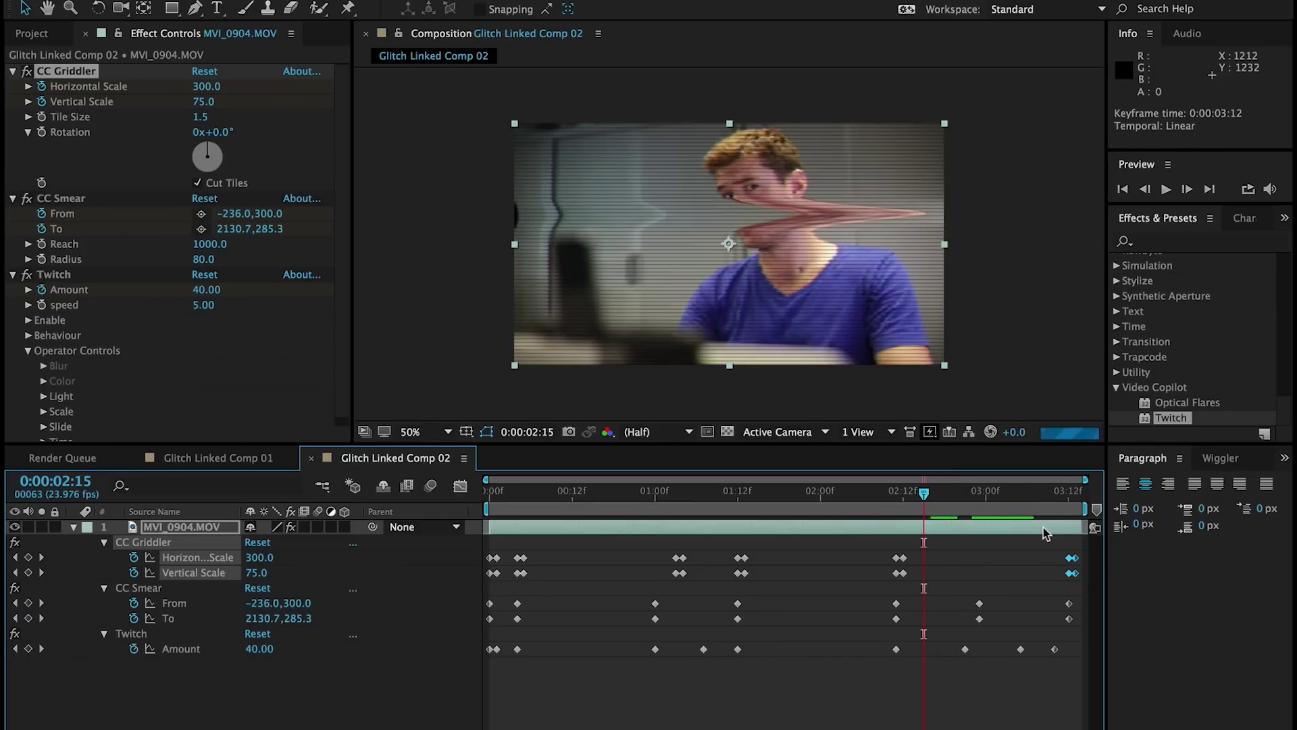
pyautogui.press('pageup')
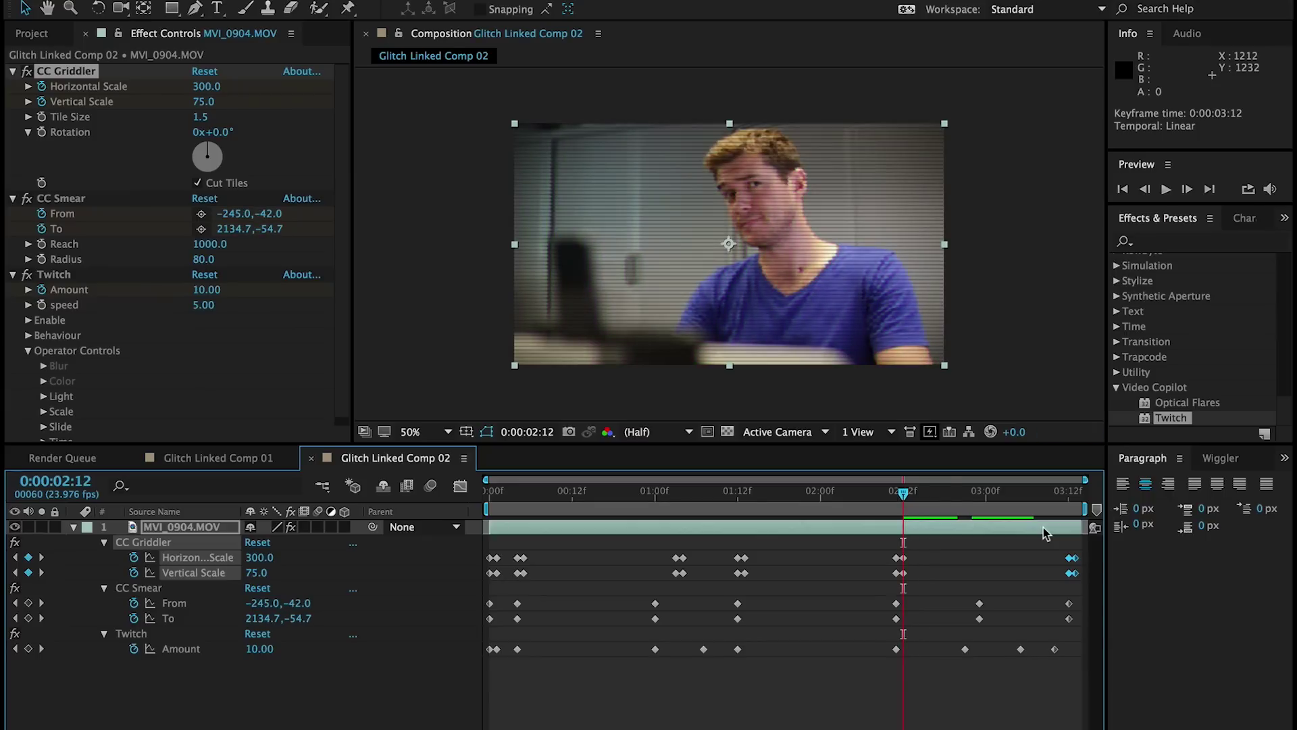
pyautogui.press('pageup')
pyautogui.press('pagedown')
pyautogui.press('pagedown')
pyautogui.press('pageup')
pyautogui.press('pagedown')
pyautogui.press('pagedown')
pyautogui.press('pagedown')
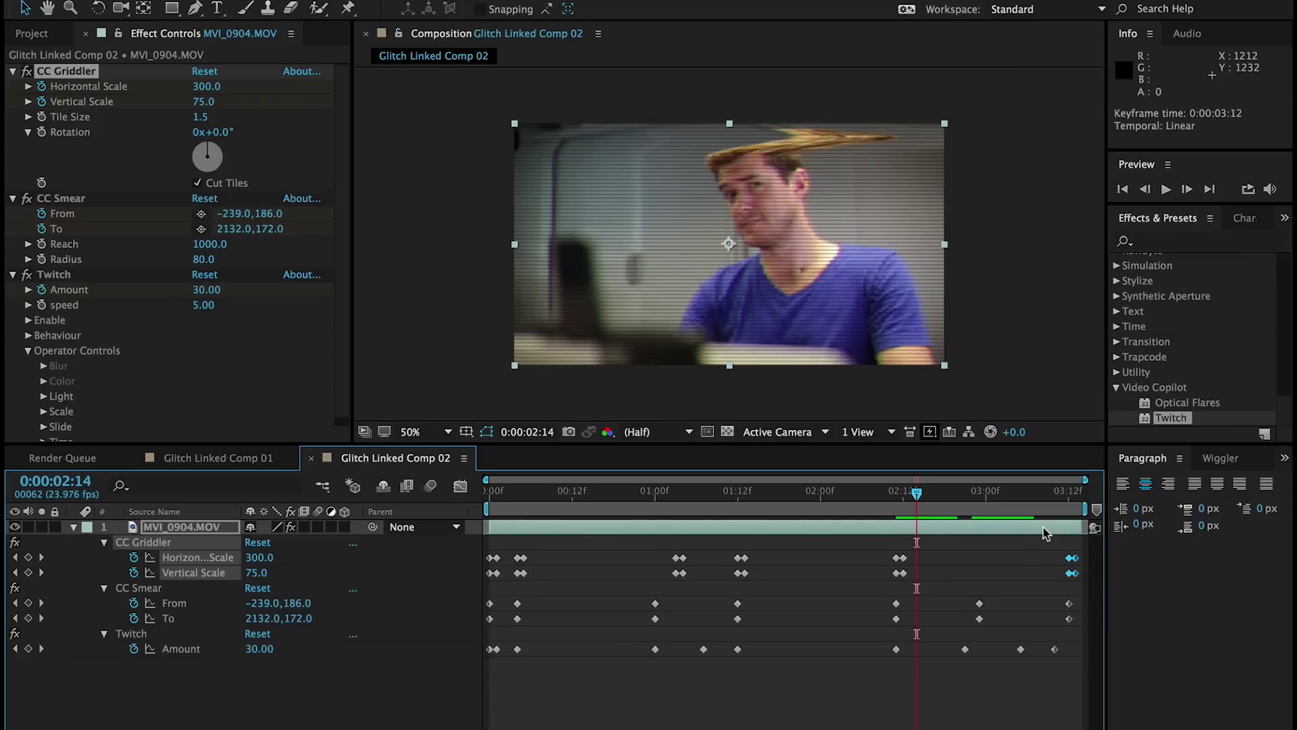
pyautogui.press('pagedown')
pyautogui.press('pagedown')
pyautogui.press('pagedown')
pyautogui.press('pagedown')
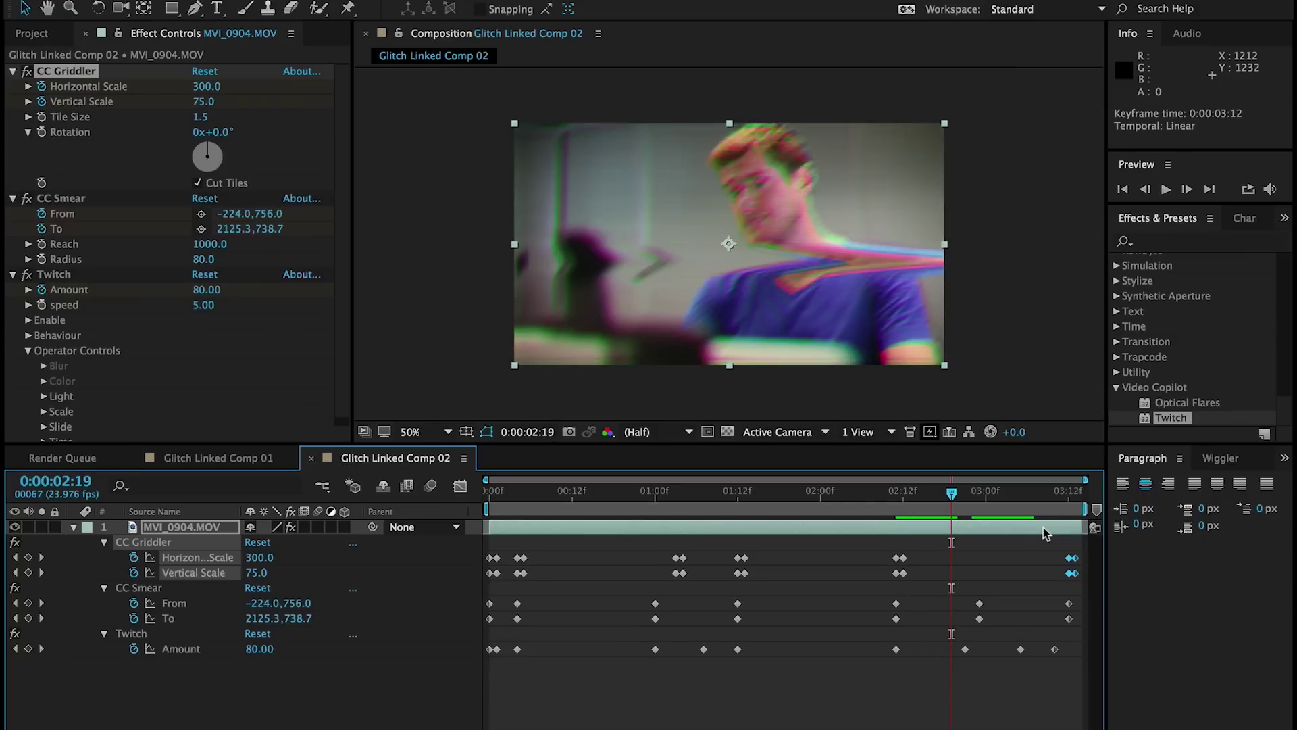
pyautogui.press('pagedown')
pyautogui.press('pagedown')
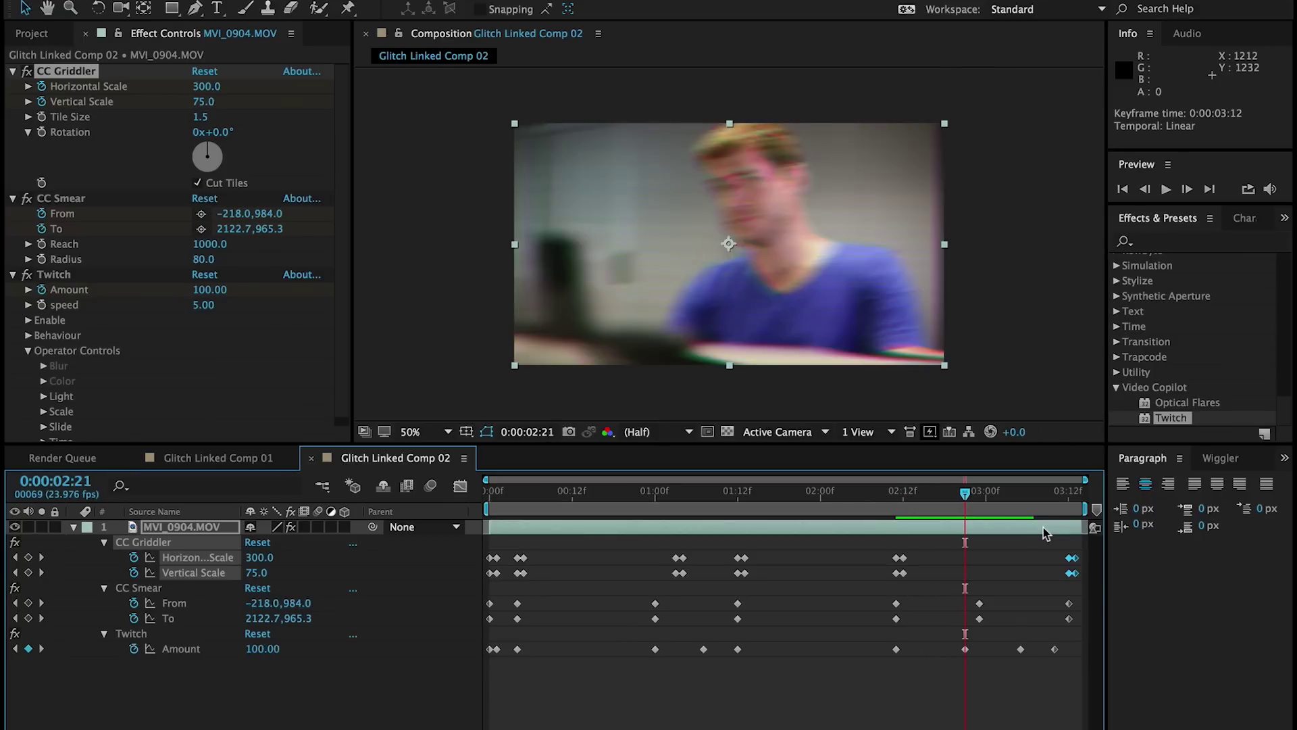
pyautogui.press('pagedown')
pyautogui.press('pagedown')
pyautogui.press('pagedown')
pyautogui.press('pagedown')
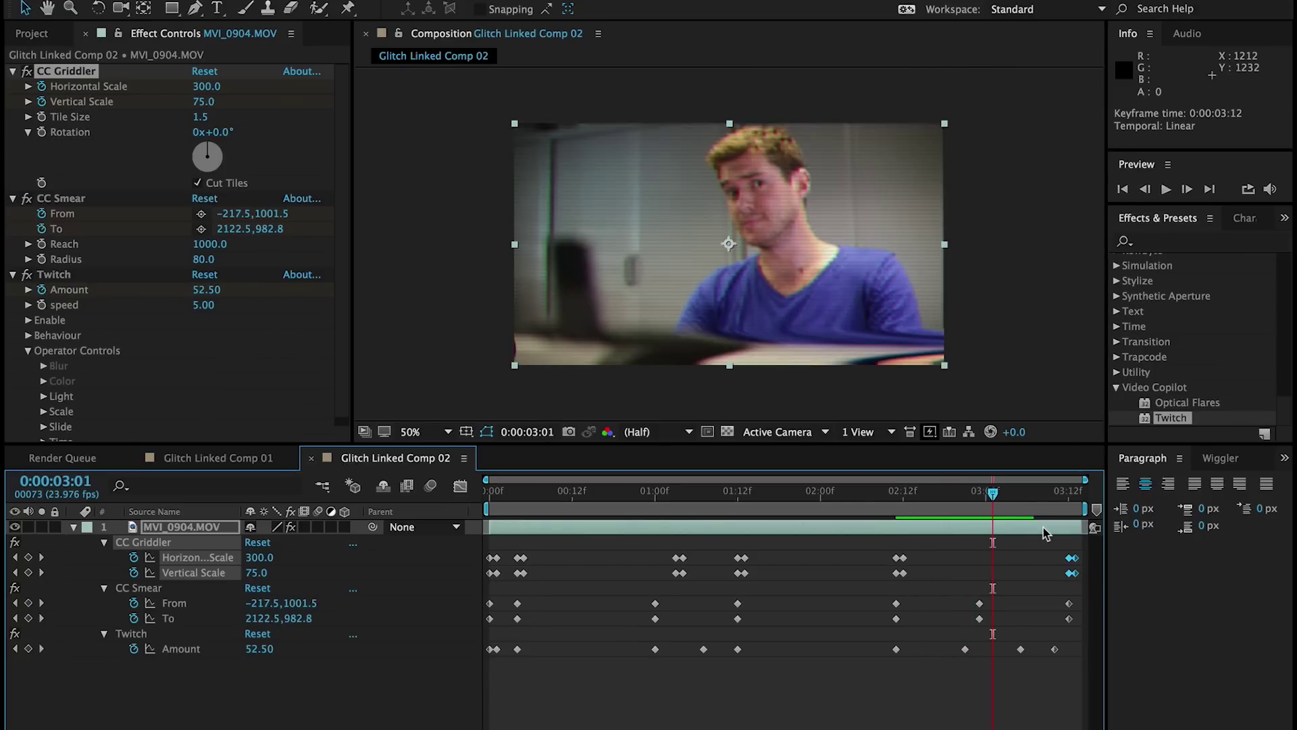
pyautogui.press('pageup')
pyautogui.press('pageup')
pyautogui.press('pagedown')
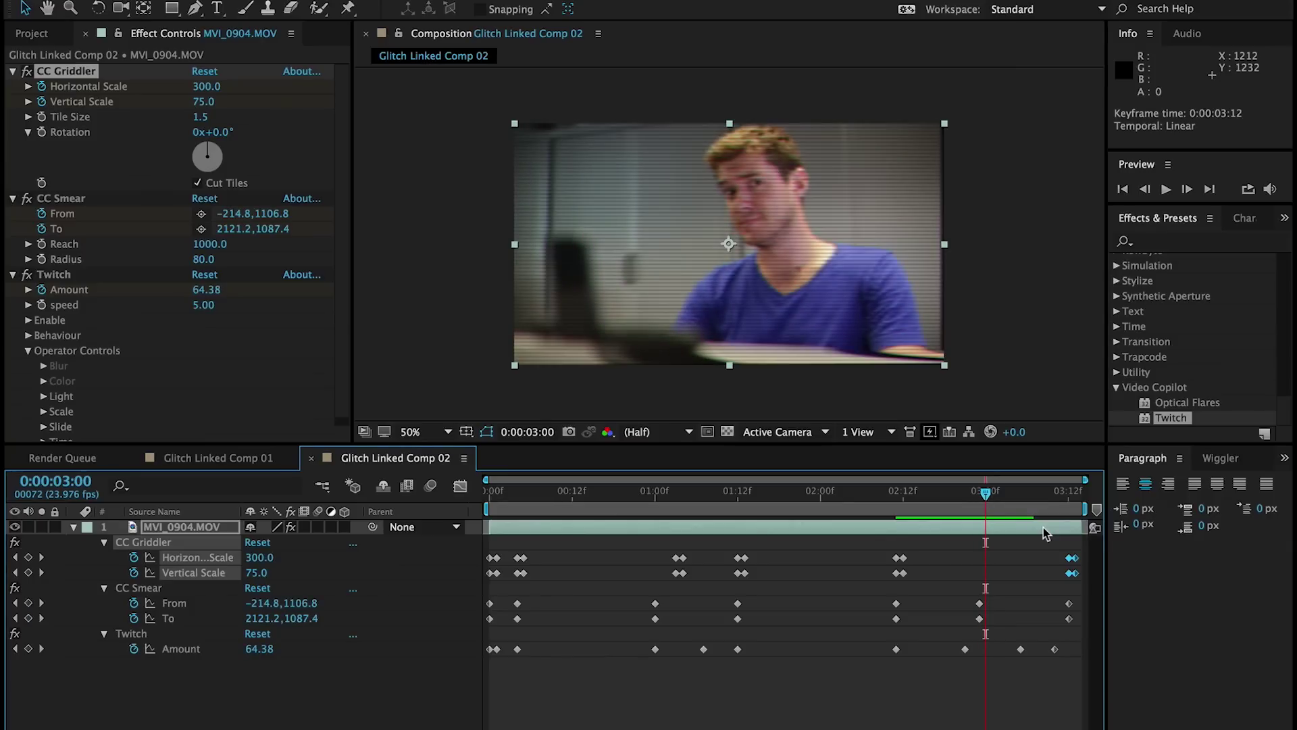
pyautogui.press('pagedown')
pyautogui.press('pageup')
pyautogui.press('pagedown')
pyautogui.press('pagedown')
pyautogui.press('pagedown')
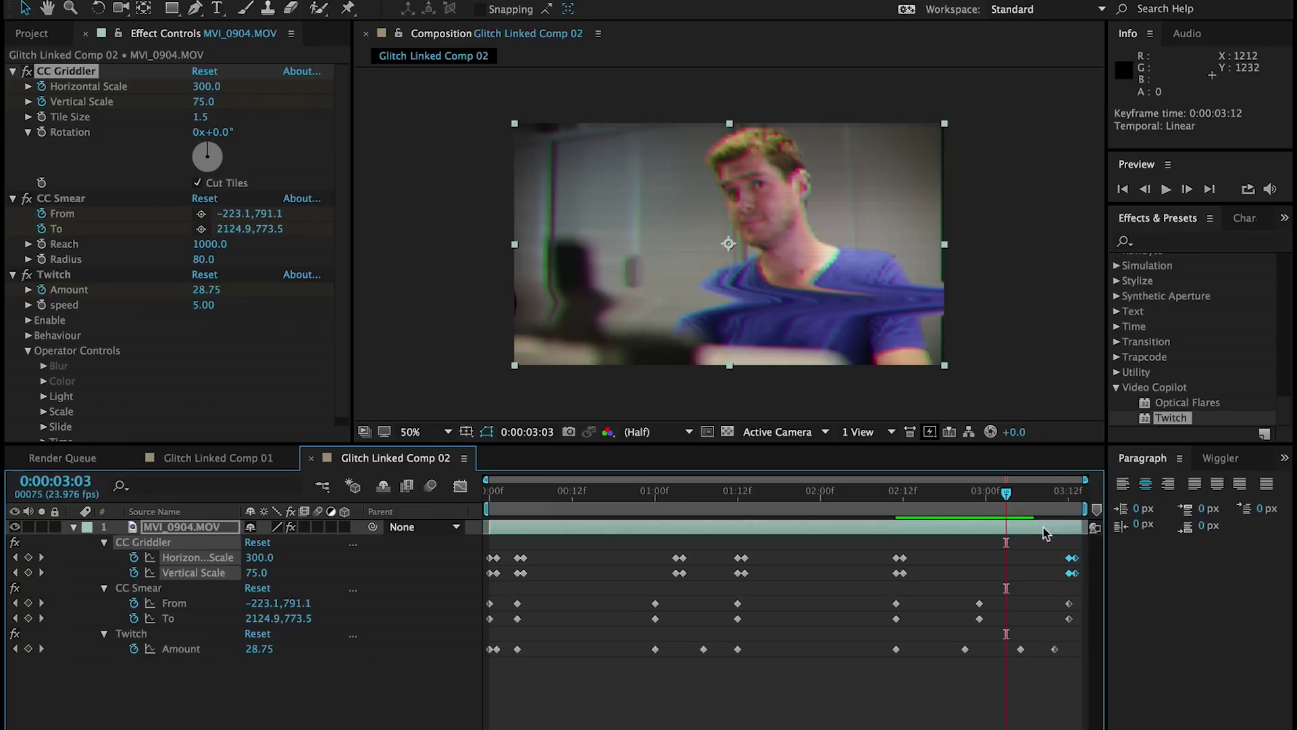
pyautogui.press('pagedown')
pyautogui.press('pageup')
pyautogui.press('pageup')
pyautogui.press('pagedown')
pyautogui.press('pagedown')
pyautogui.press('pagedown')
pyautogui.press('pagedown')
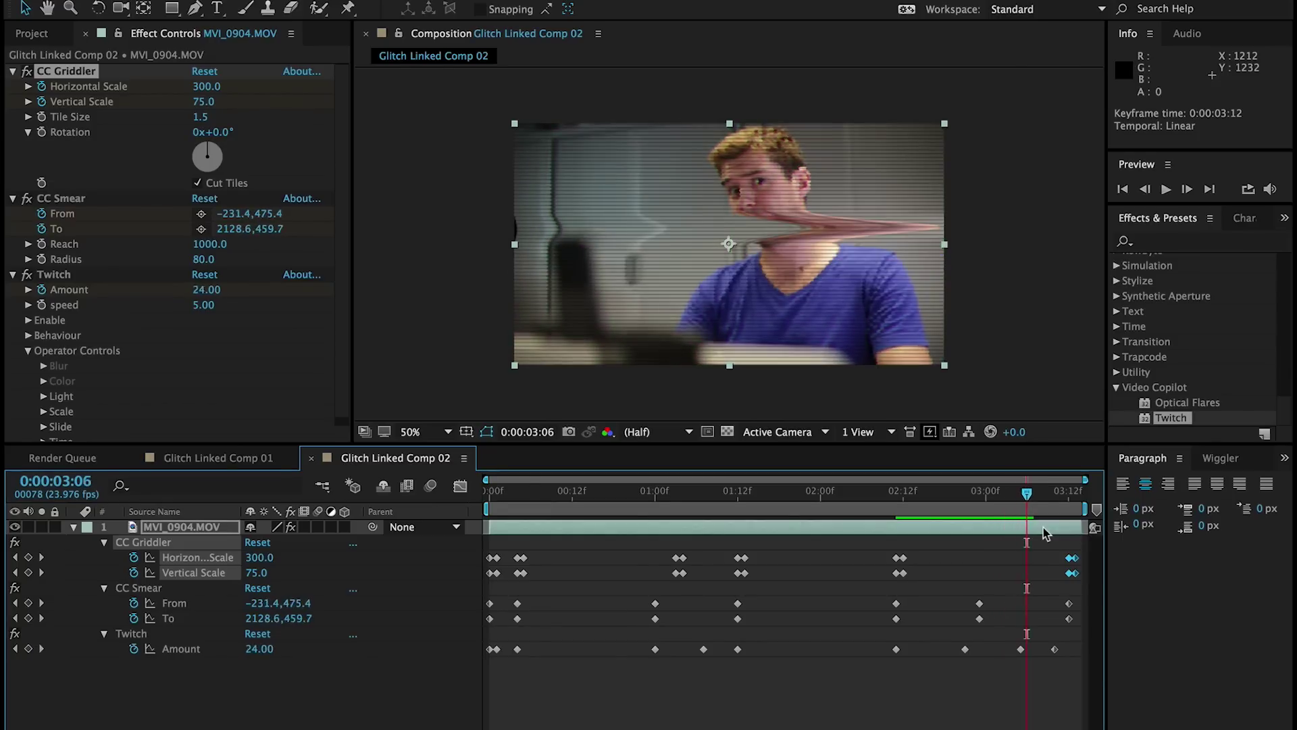
pyautogui.press('pagedown')
pyautogui.press('pagedown')
pyautogui.press('pageup')
pyautogui.press('pageup')
pyautogui.press('pageup')
pyautogui.press('pageup')
pyautogui.press('pageup')
pyautogui.press('pagedown')
pyautogui.press('pagedown')
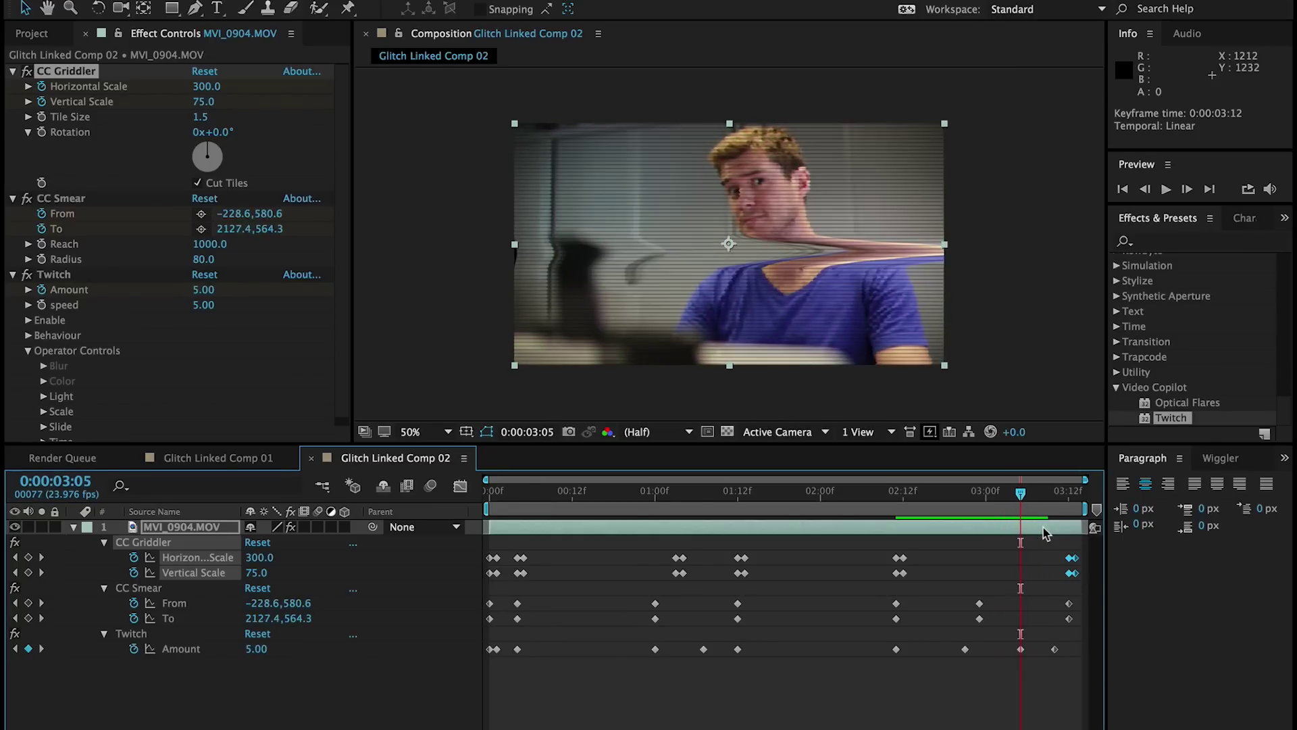
pyautogui.press('pageup')
pyautogui.press('pageup')
pyautogui.press('pagedown')
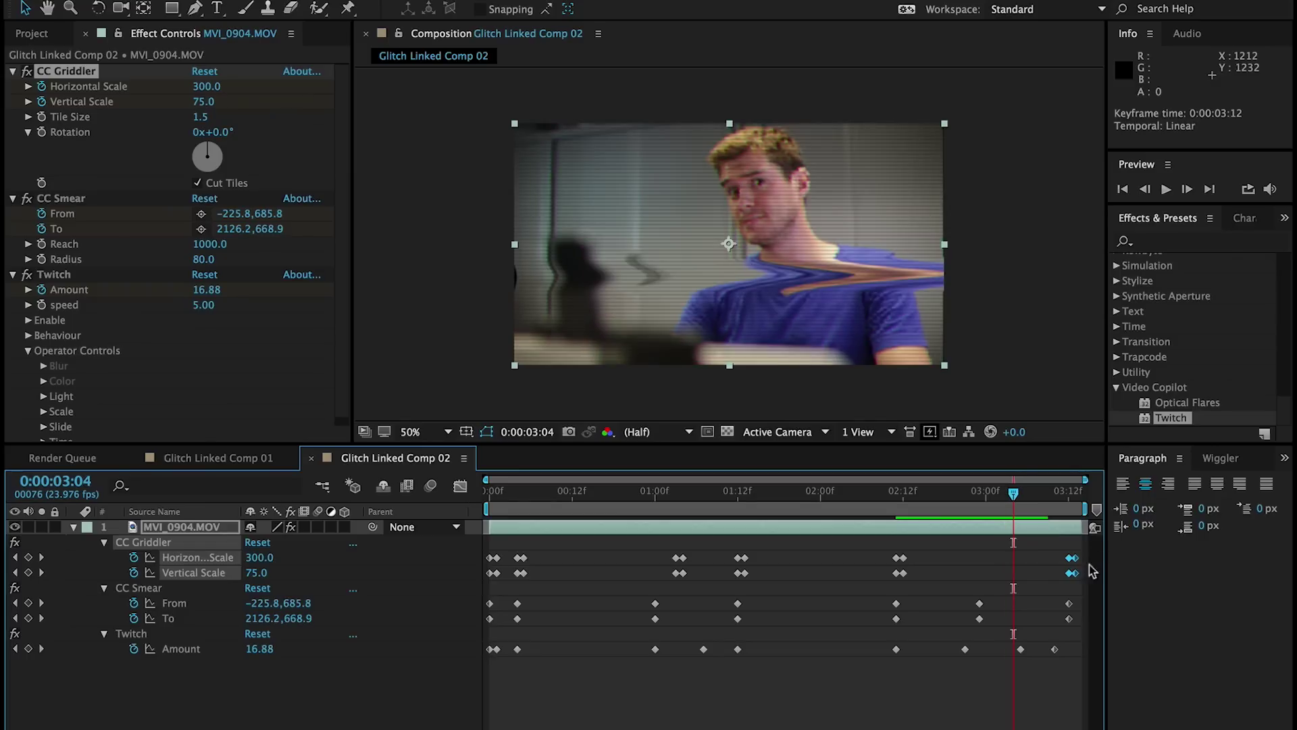
# Move the final CC Griddler keyframes back to 03:06 and paste copied Griddler keyframes at 03:07.
pyautogui.moveTo(1070, 560); pyautogui.dragTo(1017, 563)
pyautogui.press('pagedown')
pyautogui.press('pagedown')
pyautogui.press('pagedown')
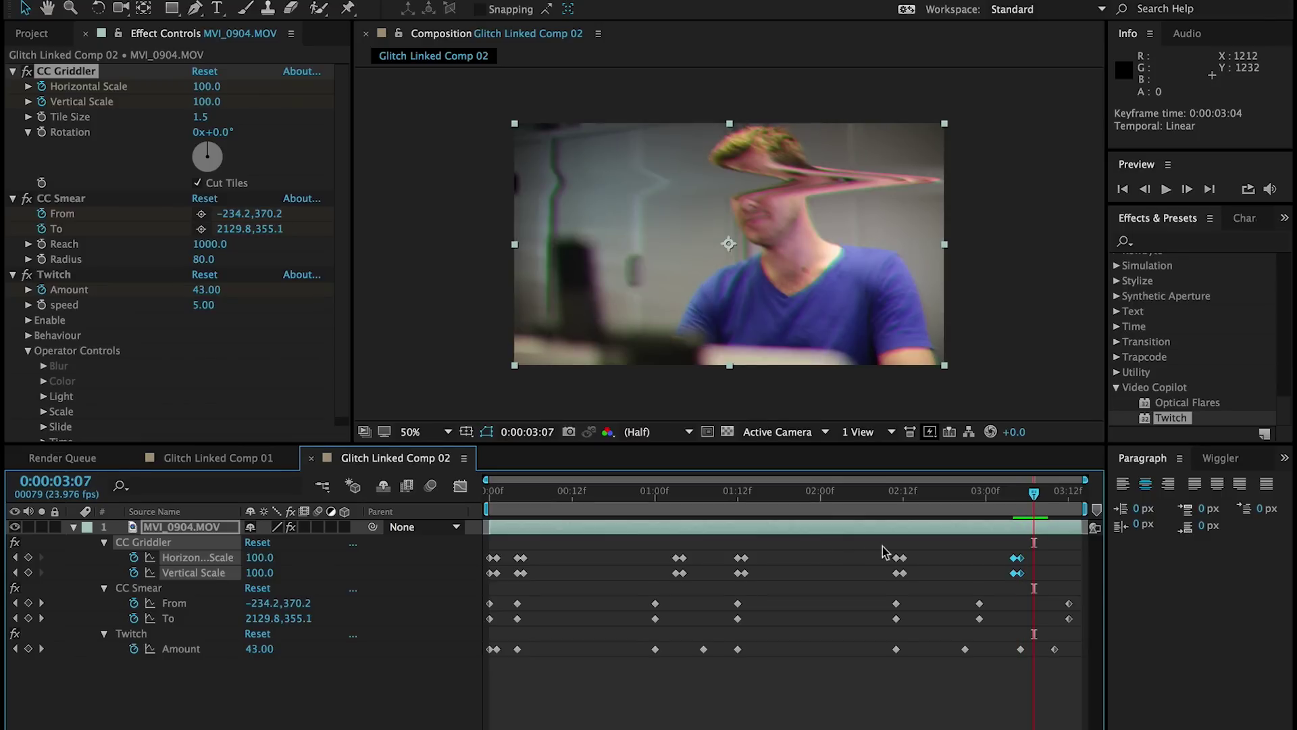
pyautogui.moveTo(884, 552); pyautogui.dragTo(918, 578)
pyautogui.hotkey('ctrl', 'c')
pyautogui.hotkey('ctrl', 'v')
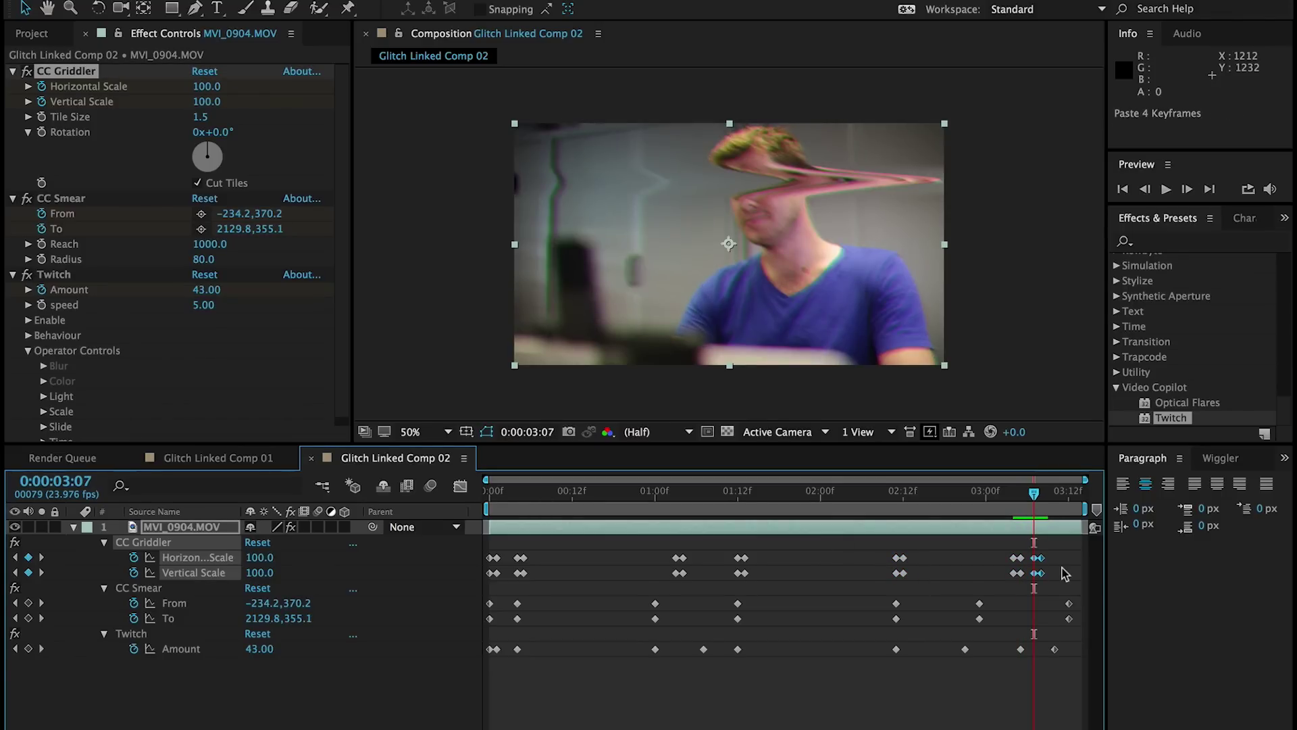
# Paste another copy of the Griddler keyframes at 03:14.
pyautogui.press('pagedown')
pyautogui.press('pagedown')
pyautogui.press('pagedown')
pyautogui.press('pagedown')
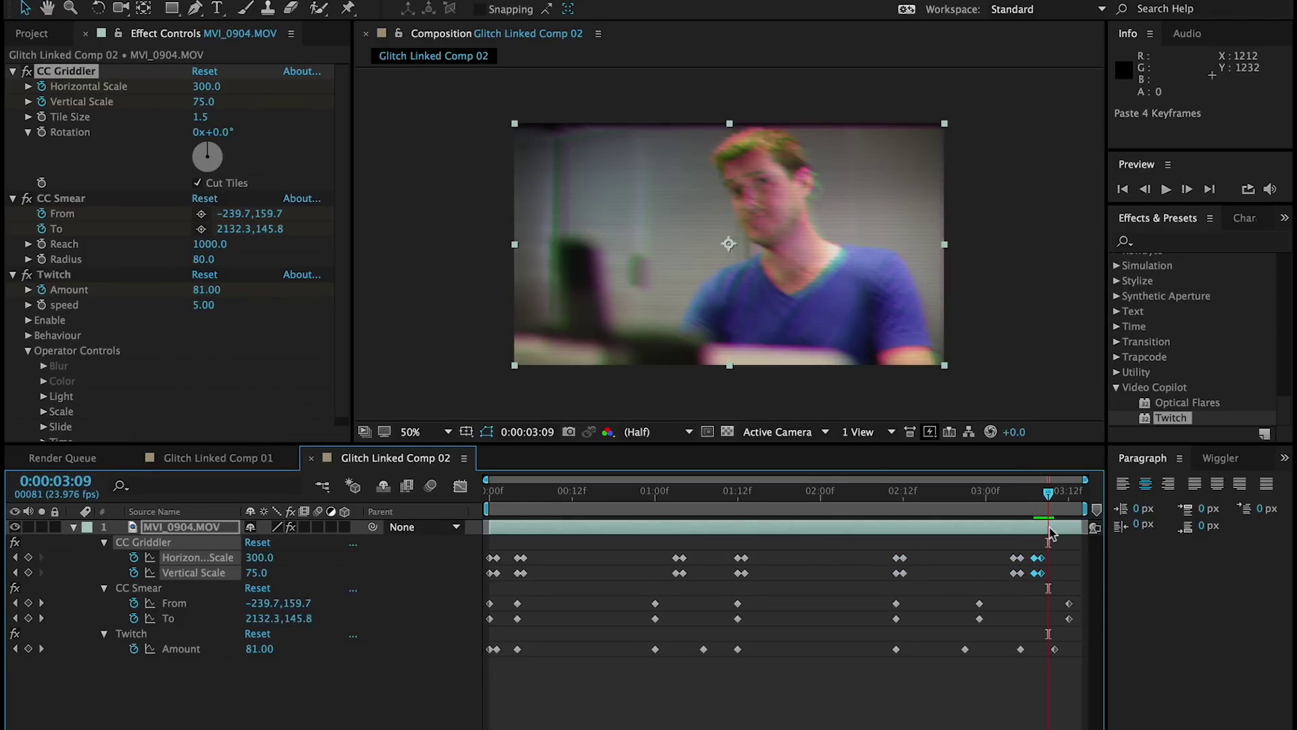
pyautogui.press('pagedown')
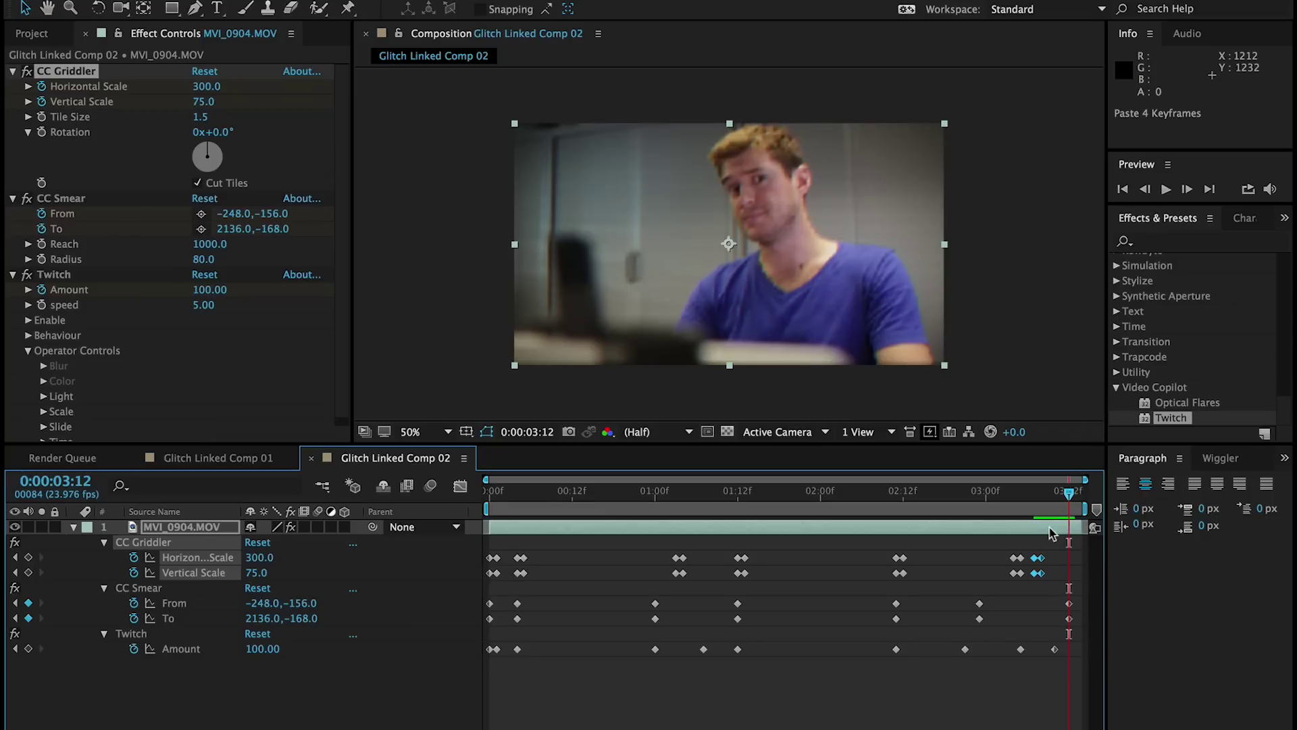
pyautogui.moveTo(1000, 555); pyautogui.dragTo(1025, 587)
pyautogui.press('pagedown')
pyautogui.press('pagedown')
pyautogui.hotkey('ctrl', 'v')
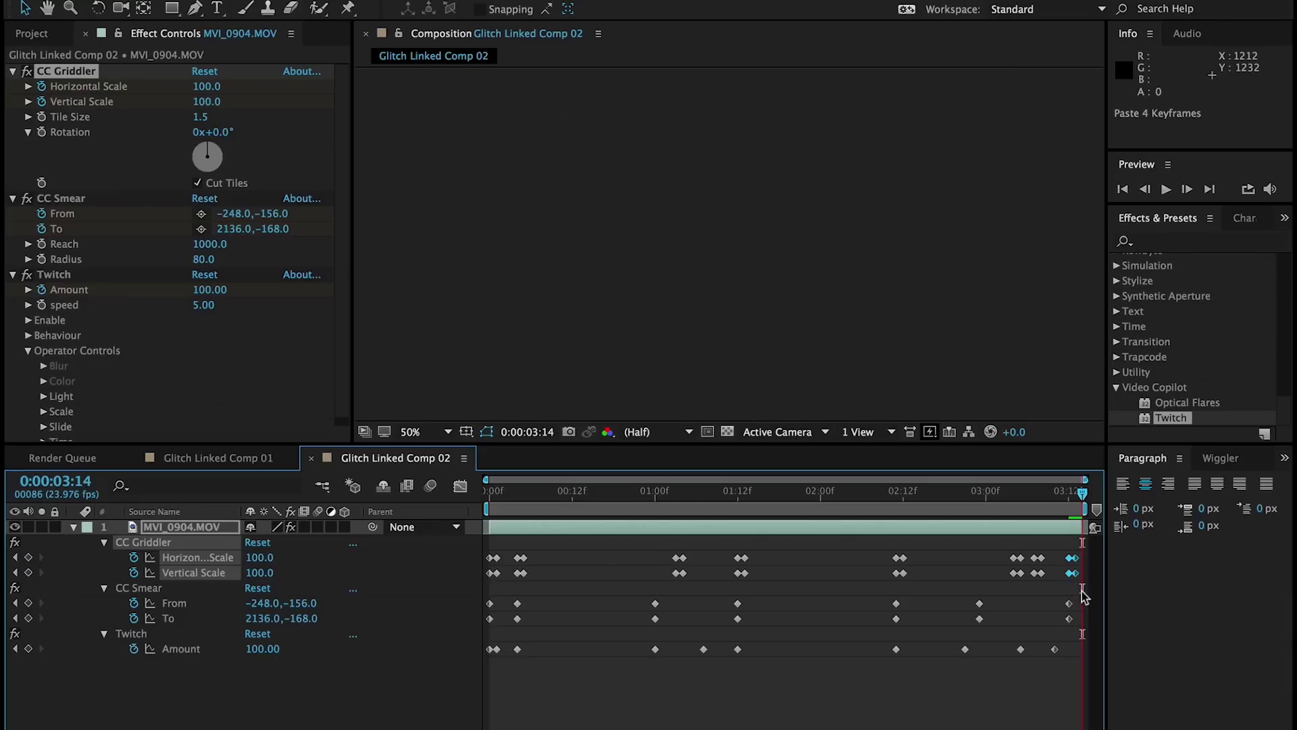
# Play the MVI_0904 sequence from just before the linked glitch comp and scrub back through it.
pyautogui.press('super+Tab')
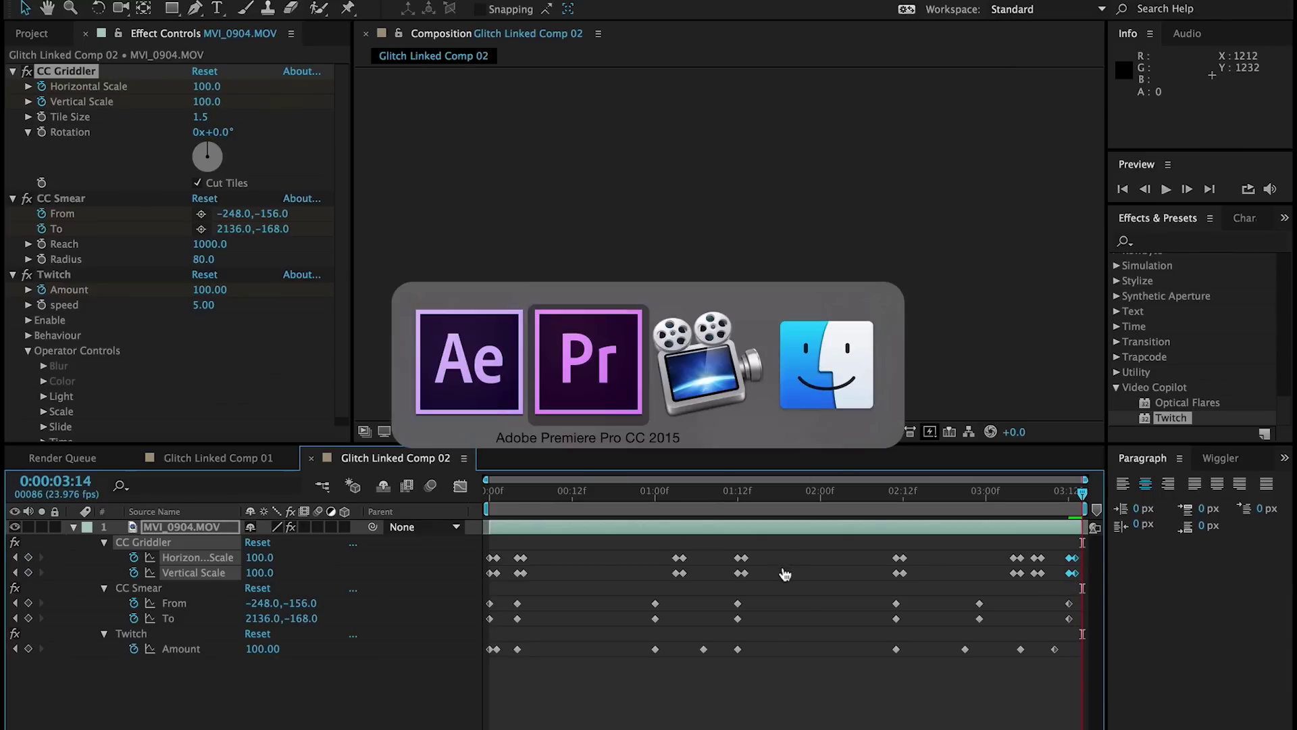
pyautogui.rightClick(768, 509)
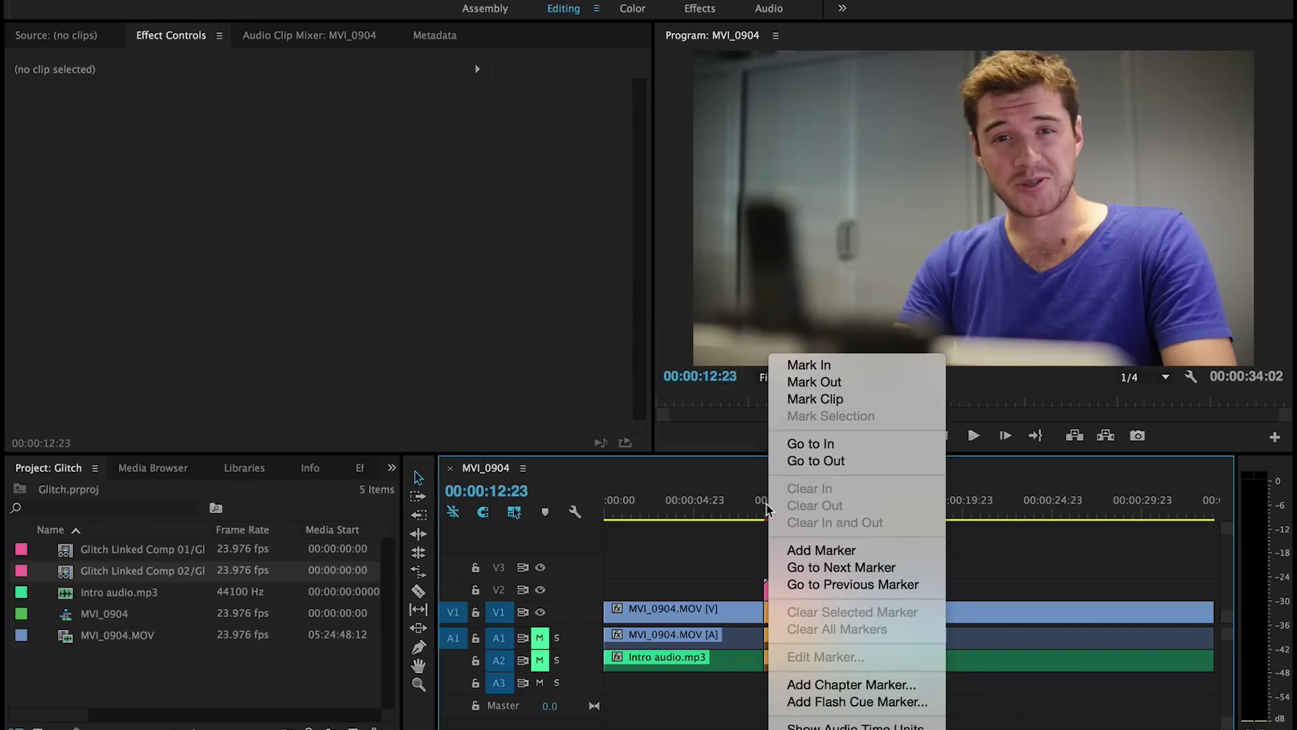
pyautogui.click(749, 533)
pyautogui.click(760, 515)
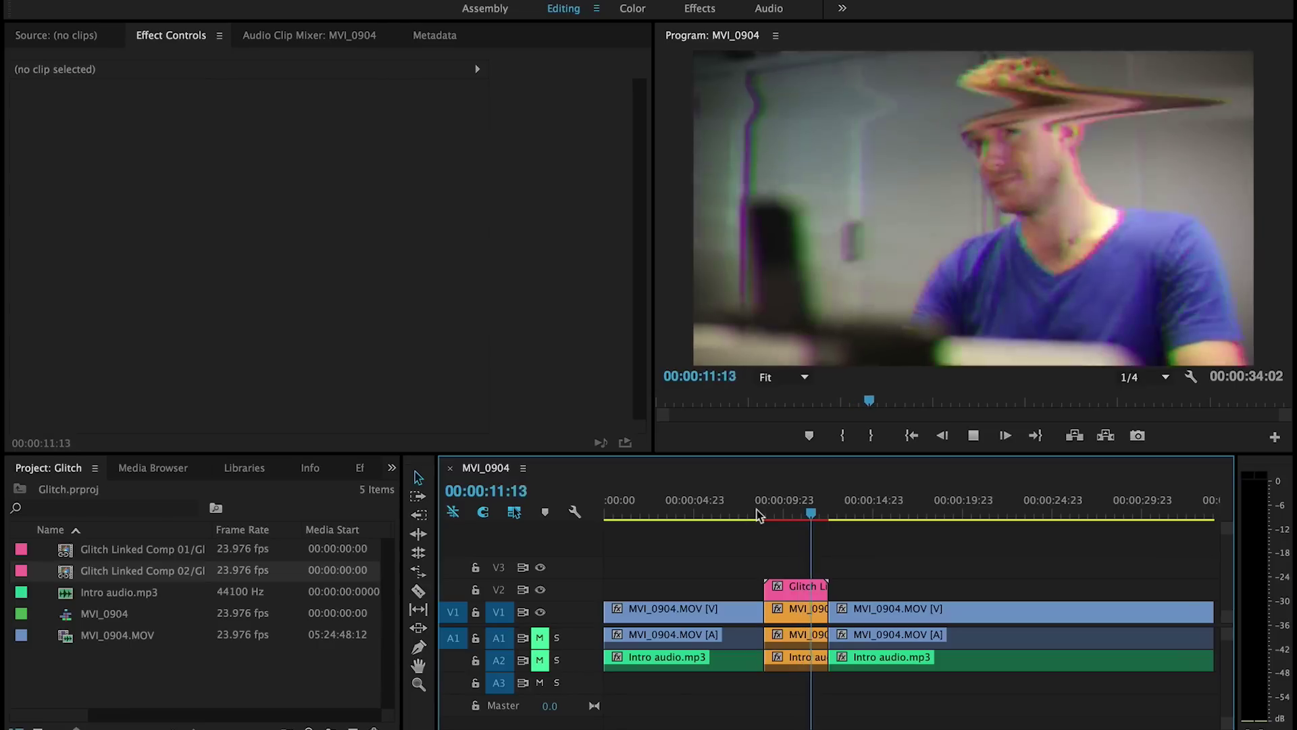
pyautogui.press('space')
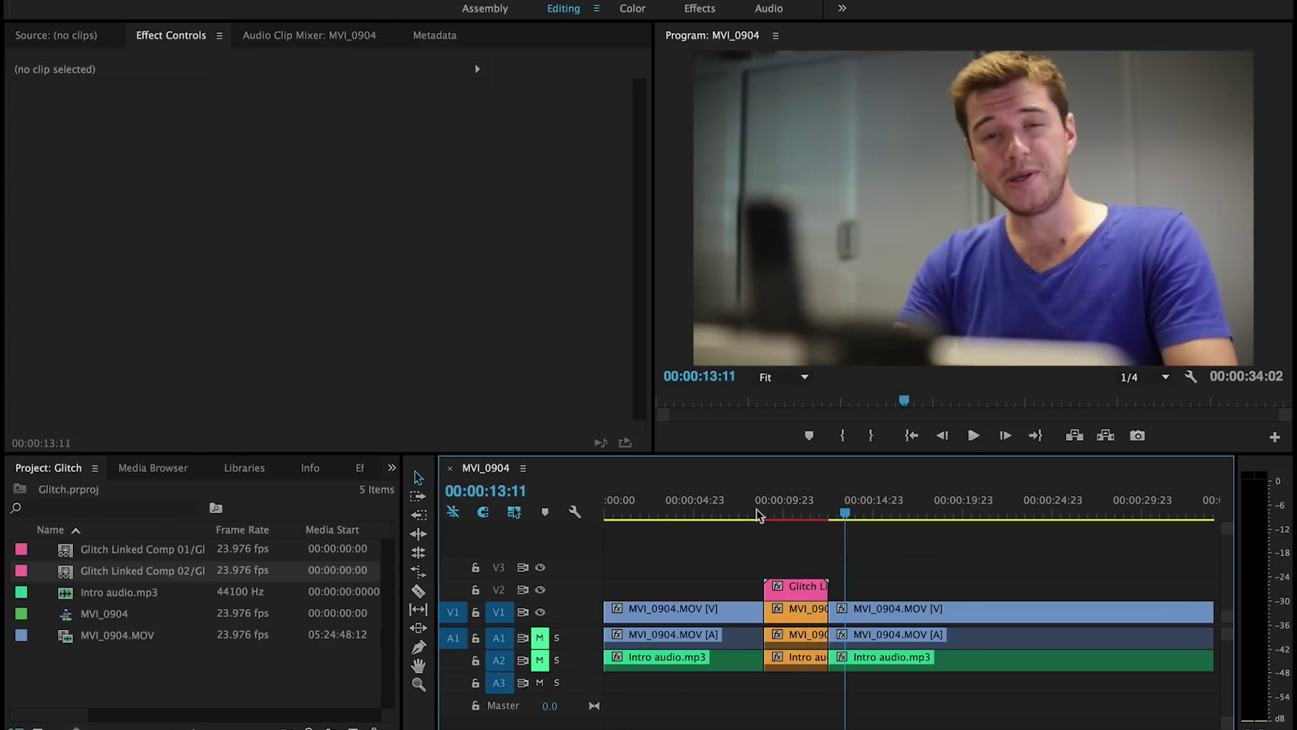
pyautogui.moveTo(774, 527); pyautogui.dragTo(765, 497)
pyautogui.press('Home')
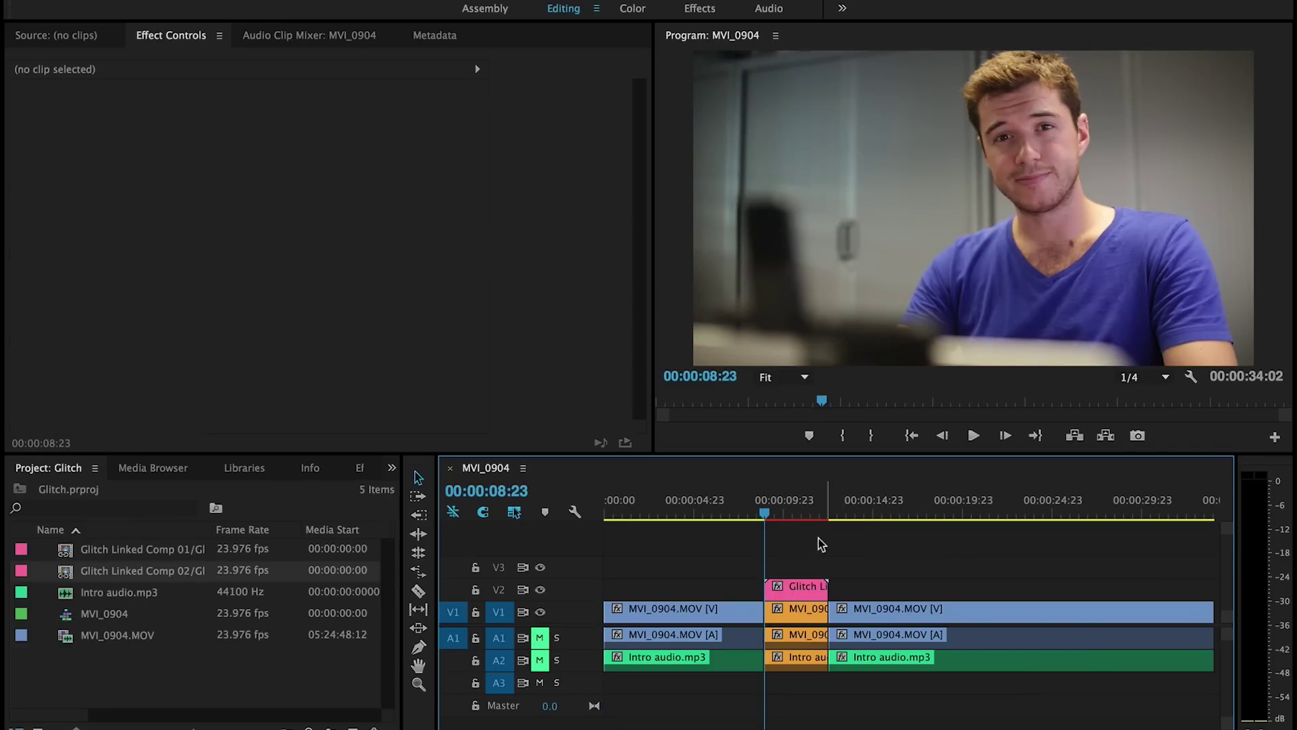
# Import Tv Glitch Sound Effects.mp3 from the Trailer folder via the Project panel.
pyautogui.doubleClick(111, 677)
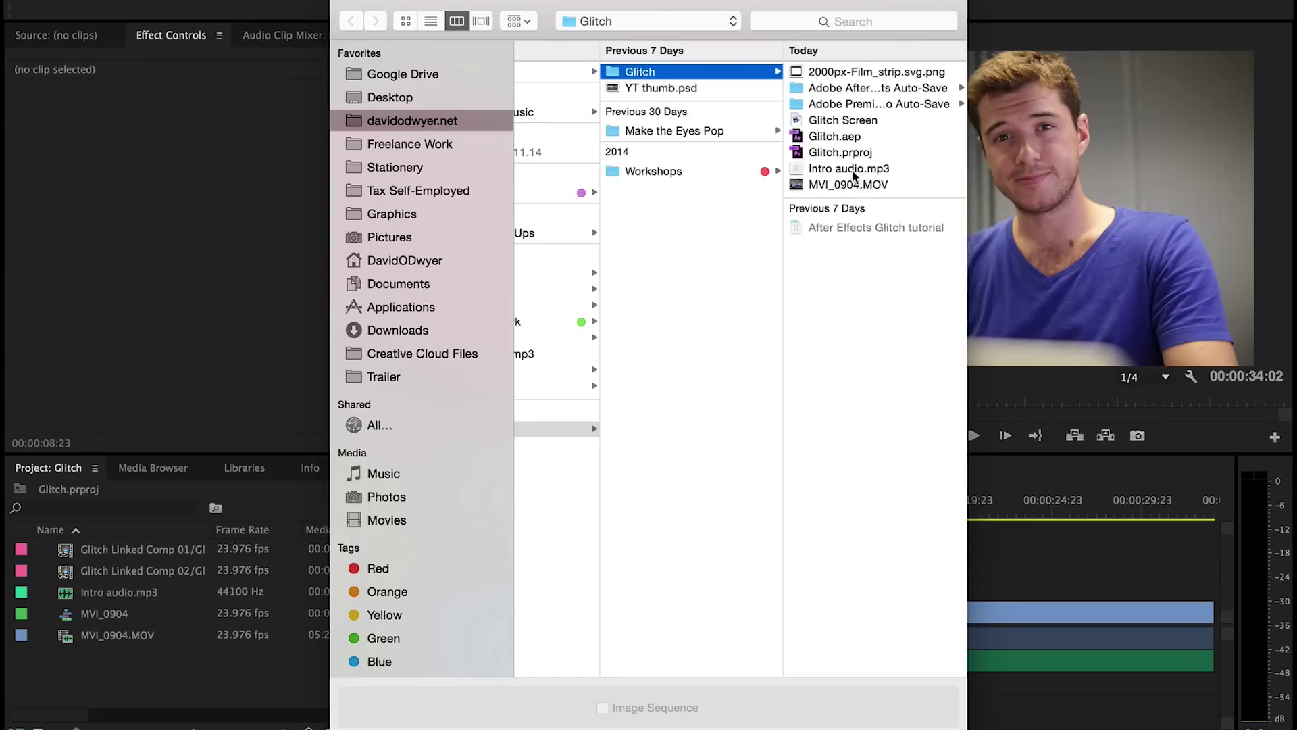
pyautogui.click(383, 376)
pyautogui.click(544, 281)
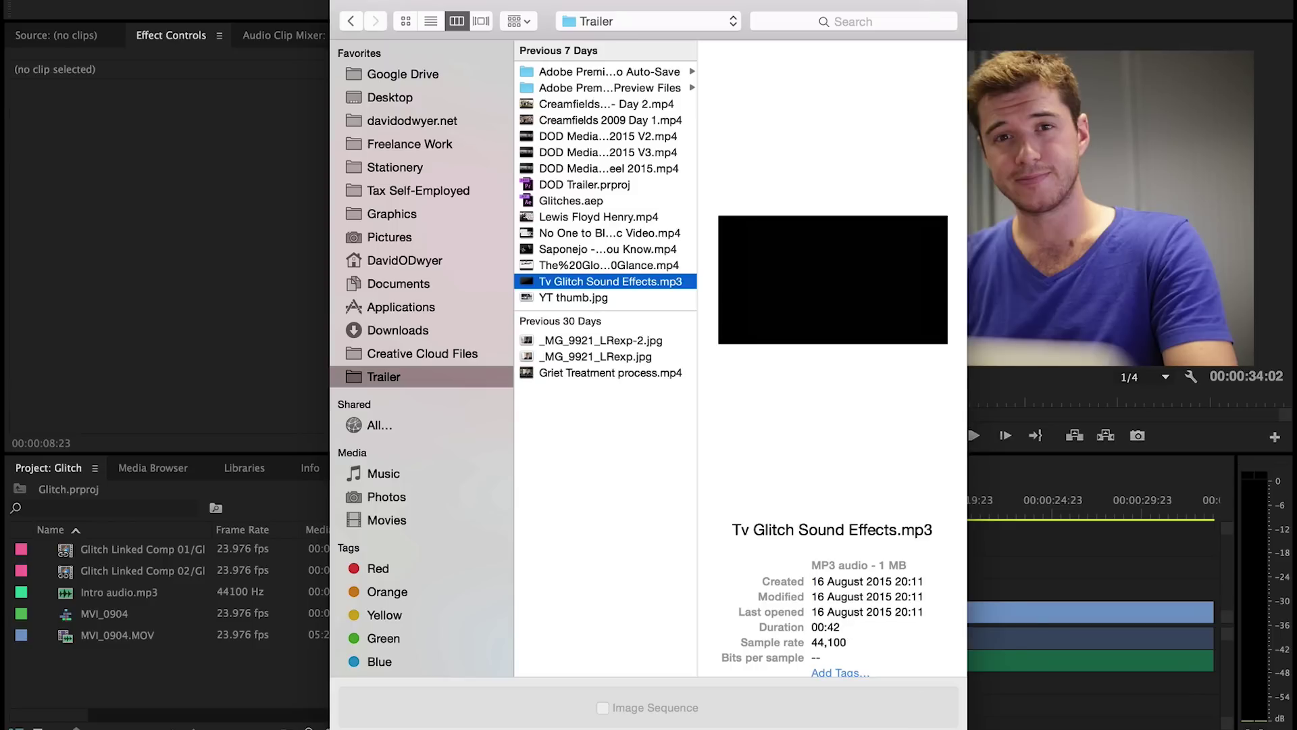
pyautogui.press('Return')
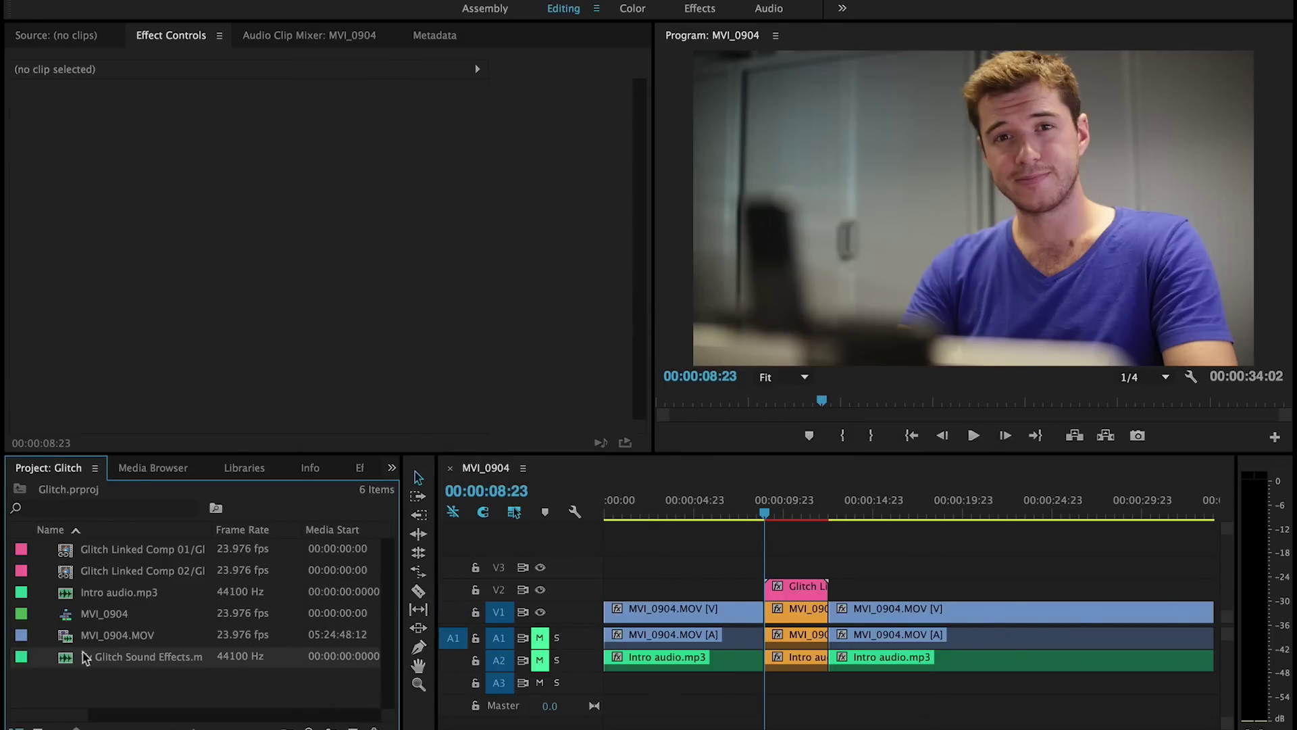
# Open Tv Glitch Sound Effects.mp3 in the Source monitor and audition it.
pyautogui.doubleClick(66, 658)
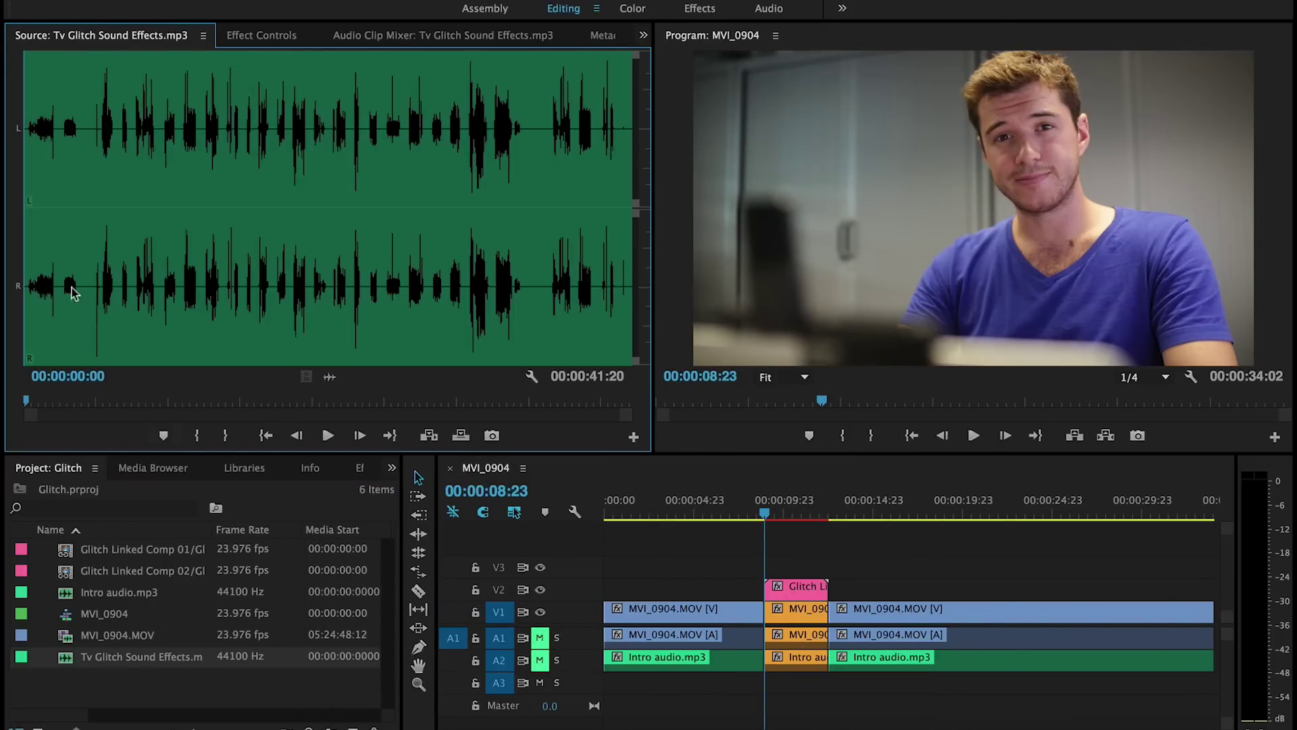
pyautogui.click(100, 318)
pyautogui.press('space')
pyautogui.press('space')
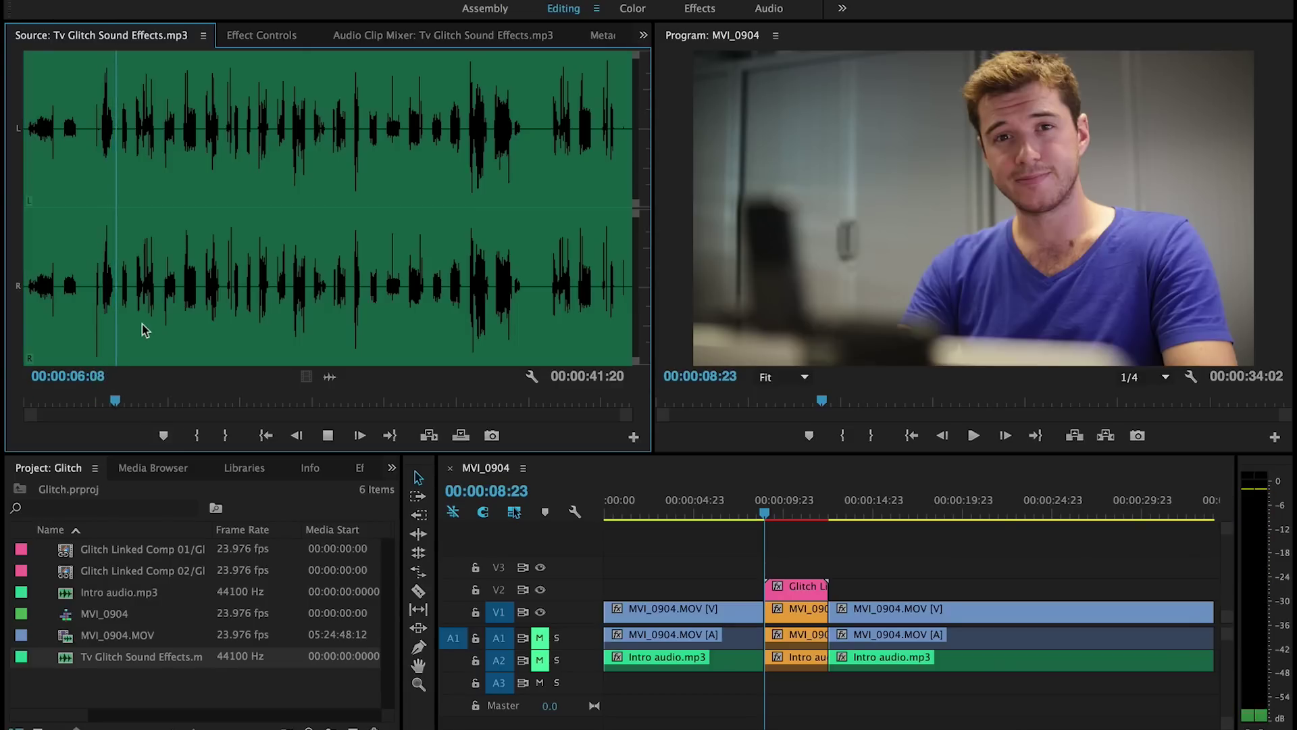
pyautogui.press('space')
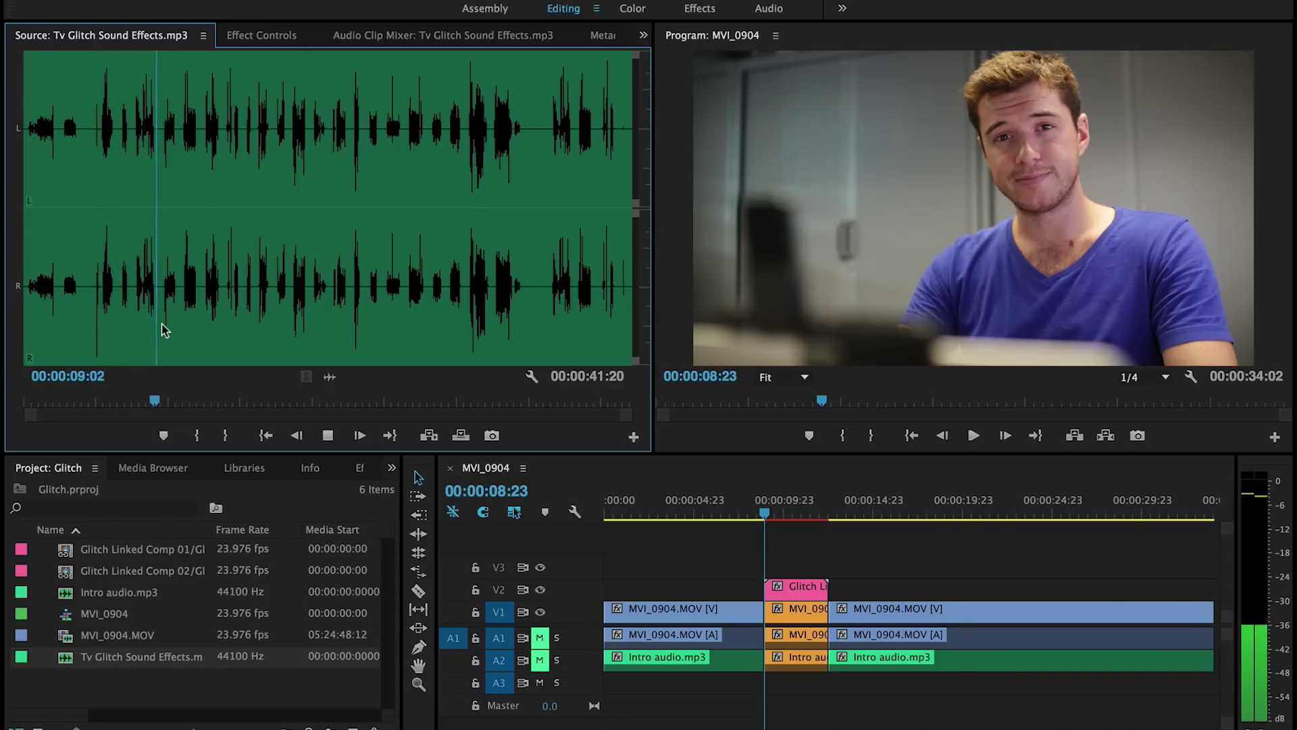
pyautogui.press('space')
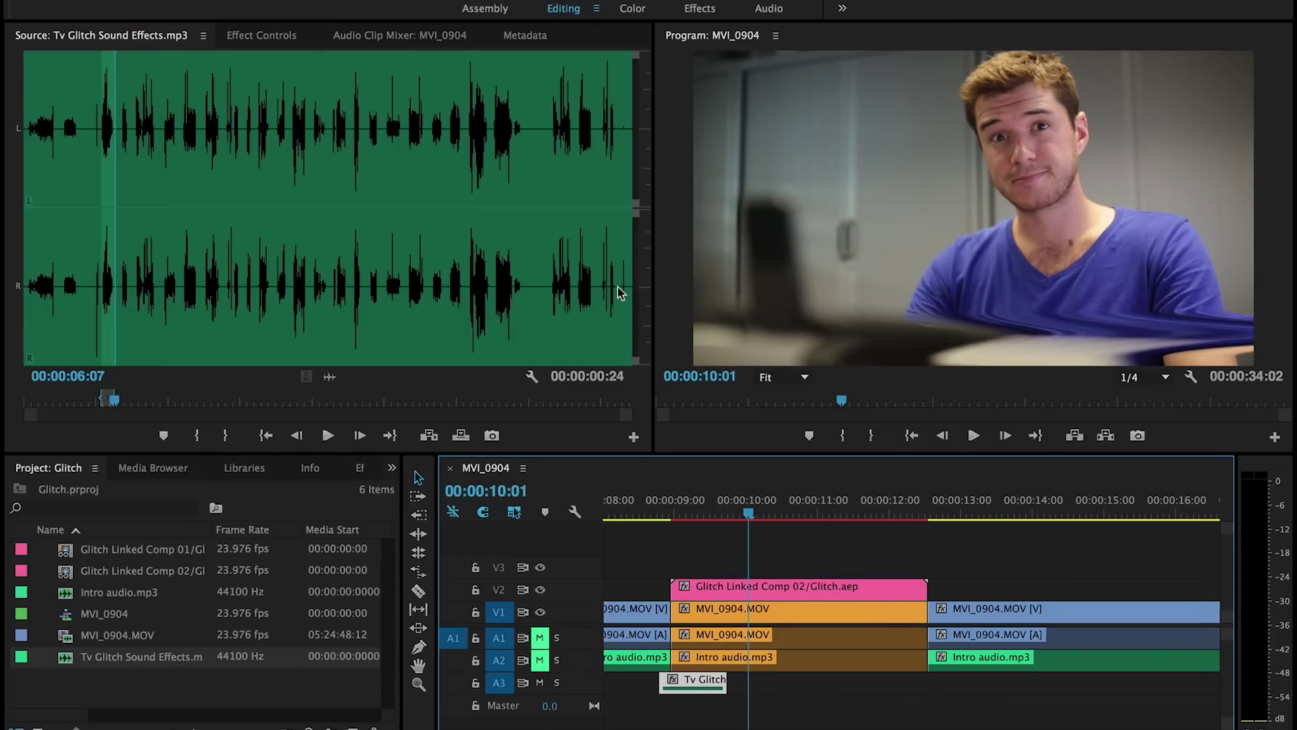
# Mark a 7-frame glitch sound range around 40 seconds and place it on track A3 at 10:01.
pyautogui.moveTo(622, 302); pyautogui.dragTo(597, 296)
pyautogui.press('space')
pyautogui.press('space')
pyautogui.press('space')
pyautogui.press('space')
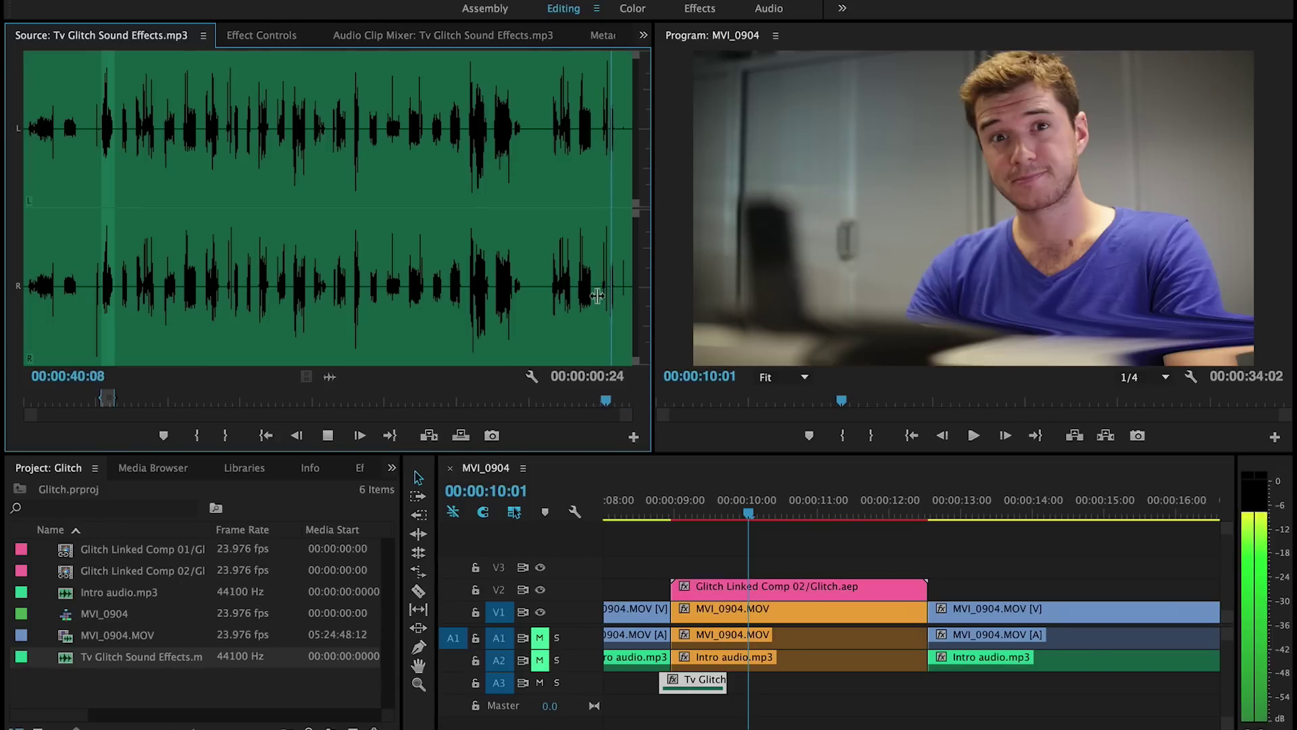
pyautogui.press('Left')
pyautogui.press('Left')
pyautogui.press('Left')
pyautogui.press('Left')
pyautogui.press('Left')
pyautogui.press('Left')
pyautogui.press('Left')
pyautogui.press('i')
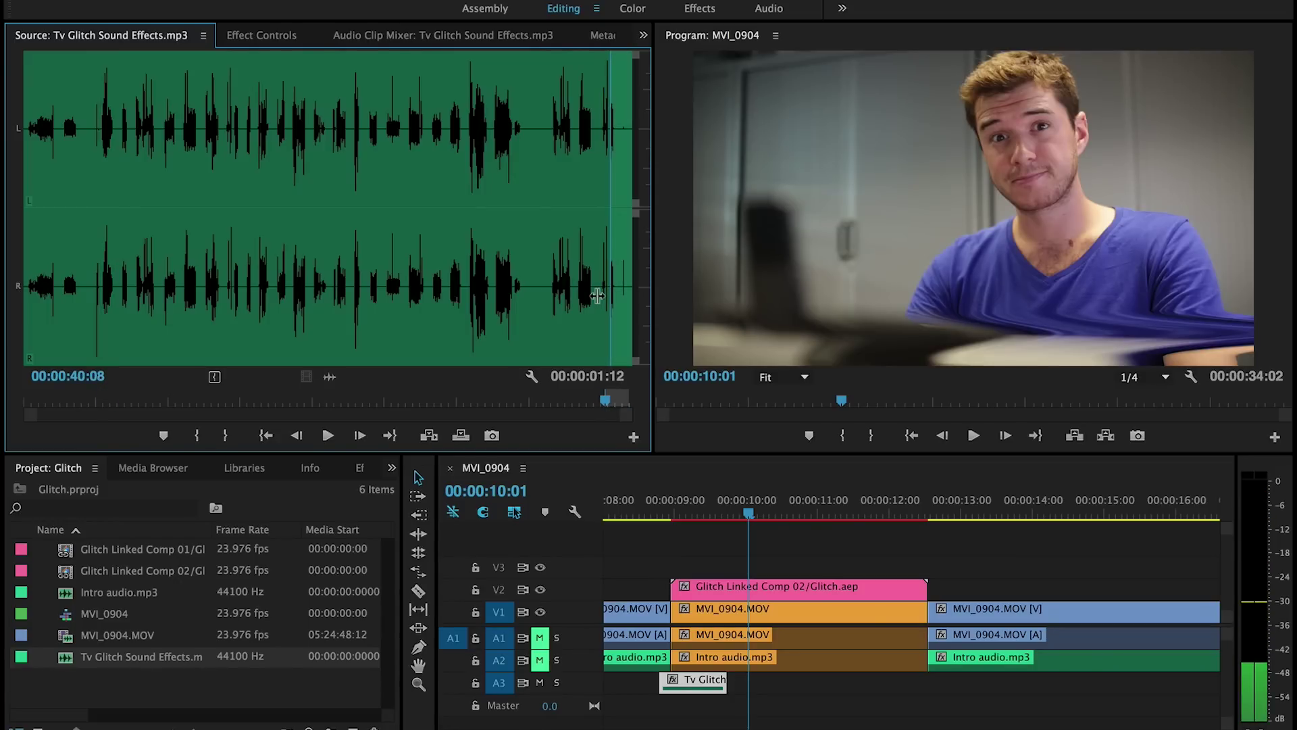
pyautogui.press('Right')
pyautogui.press('Right')
pyautogui.press('Right')
pyautogui.press('Right')
pyautogui.press('Right')
pyautogui.press('Right')
pyautogui.press('o')
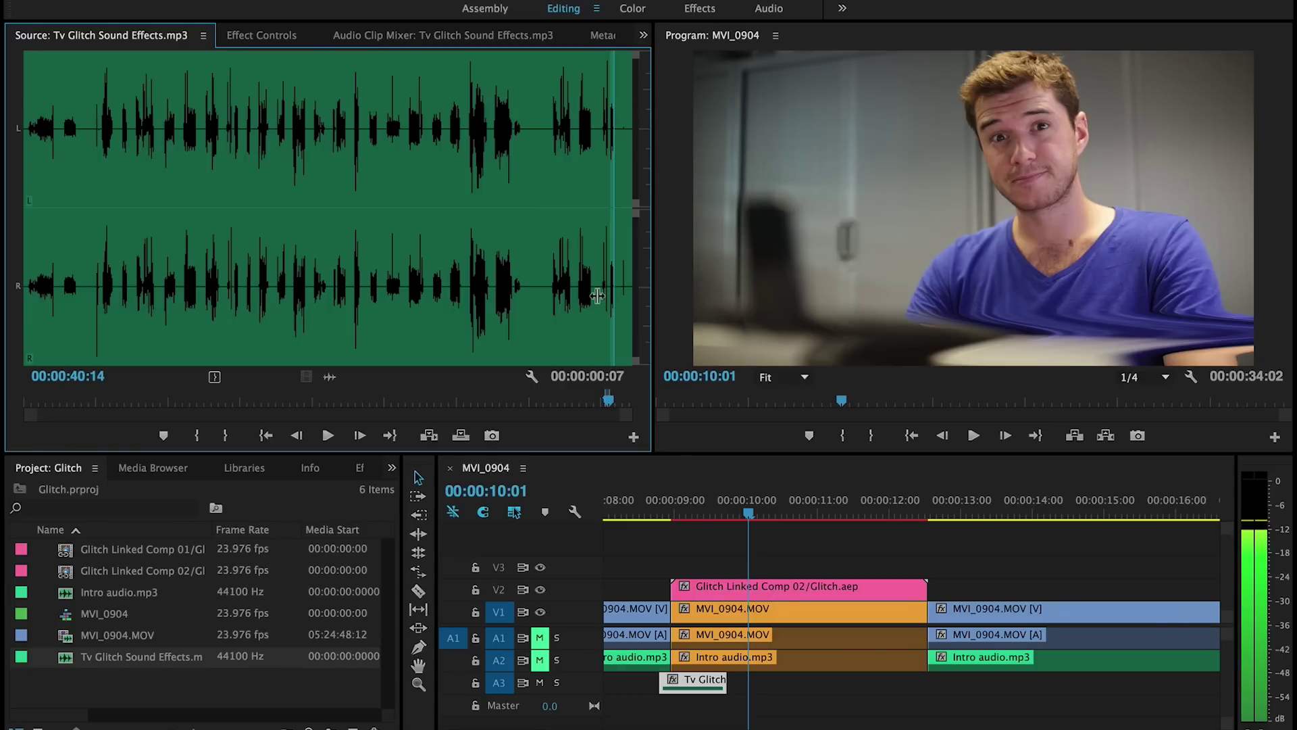
pyautogui.moveTo(330, 377); pyautogui.dragTo(756, 682)
# Play back the sequence from about 10:00 to hear the glitch with its sound.
pyautogui.press('space')
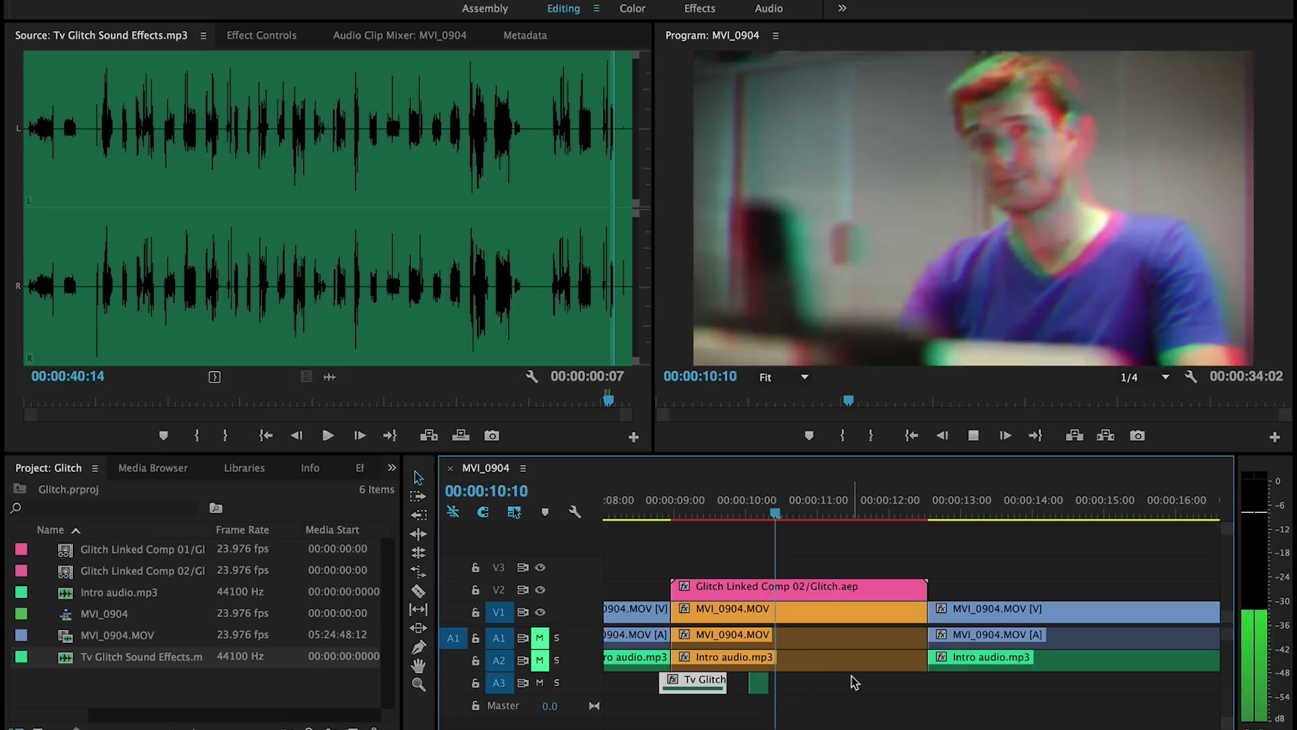
pyautogui.press('space')
pyautogui.click(740, 508)
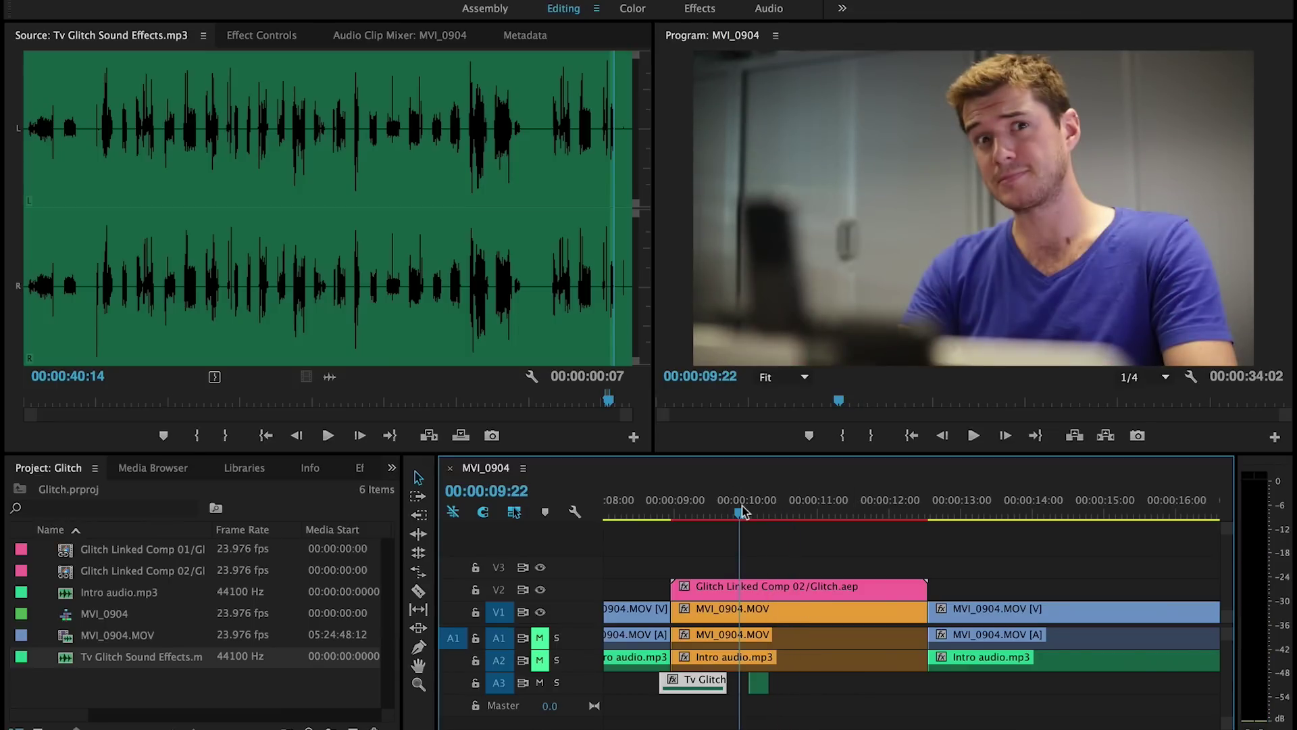
pyautogui.press('space')
pyautogui.press('space')
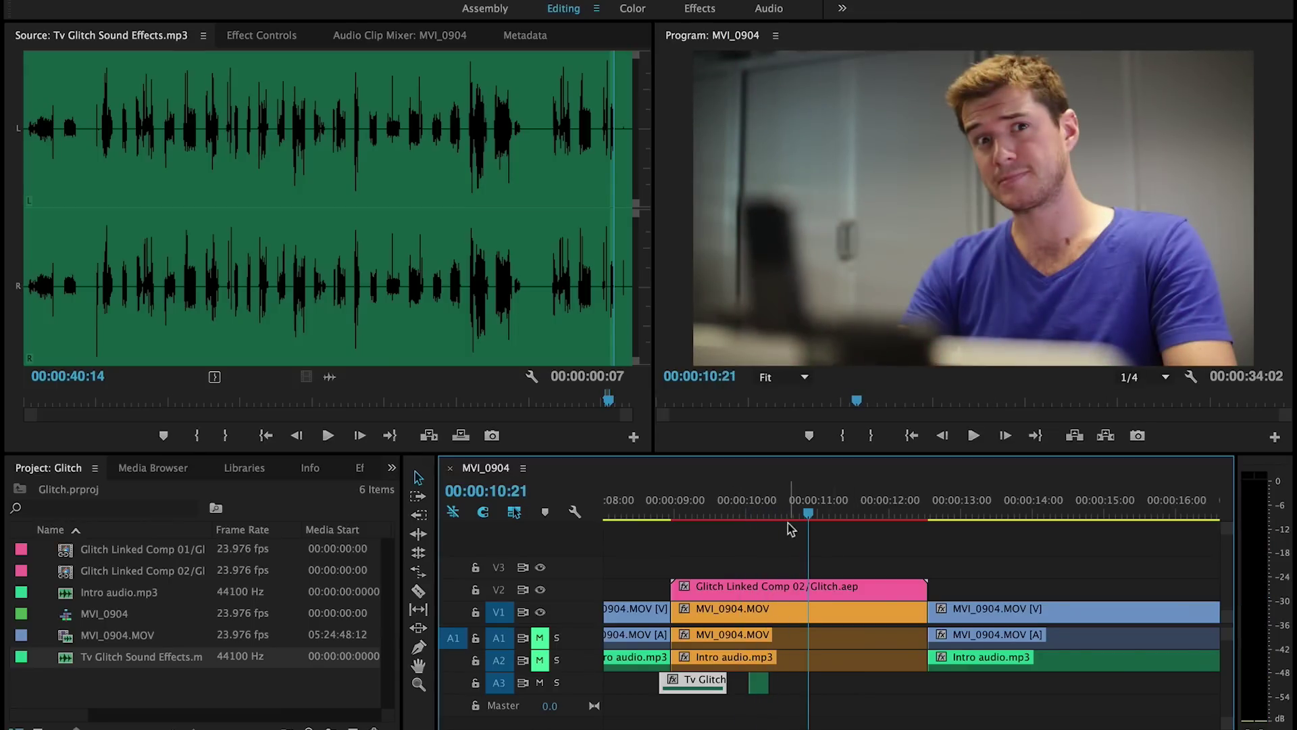